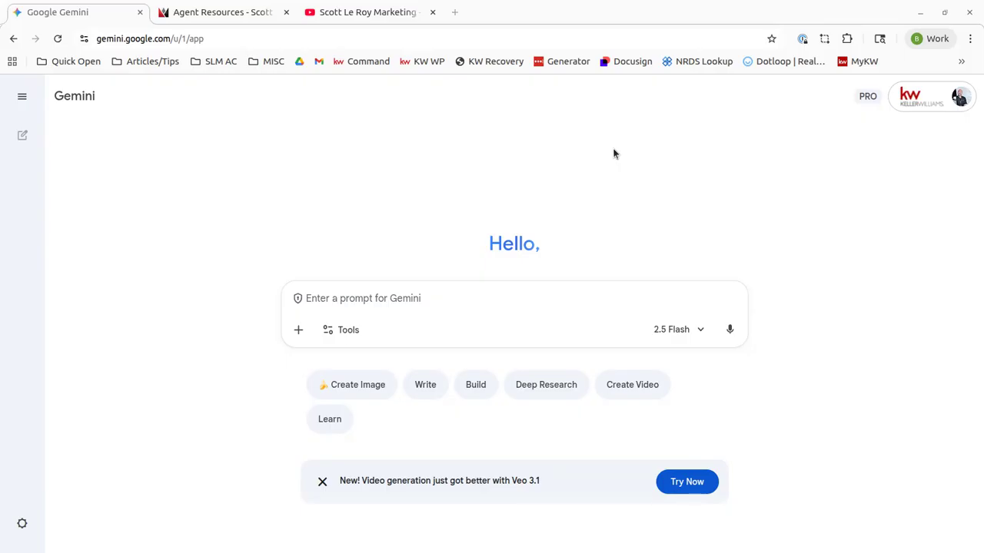
Move from Gemini's web address to the Scott Le Roy Marketing YouTube channel tab
{"action": "double_click", "coordinate": [146, 38]}
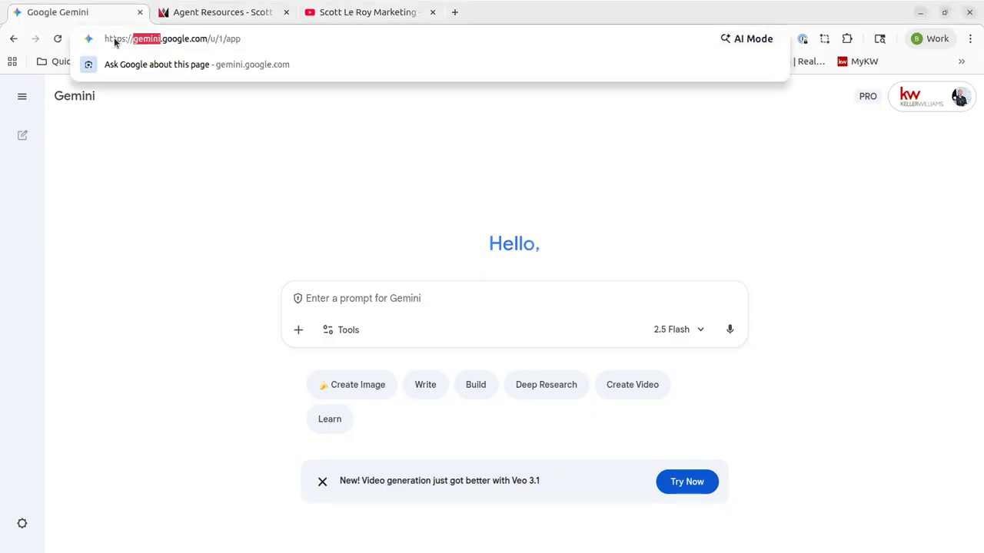
{"action": "left_click", "coordinate": [138, 42]}
{"action": "left_click_drag", "start_coordinate": [138, 42], "coordinate": [190, 42]}
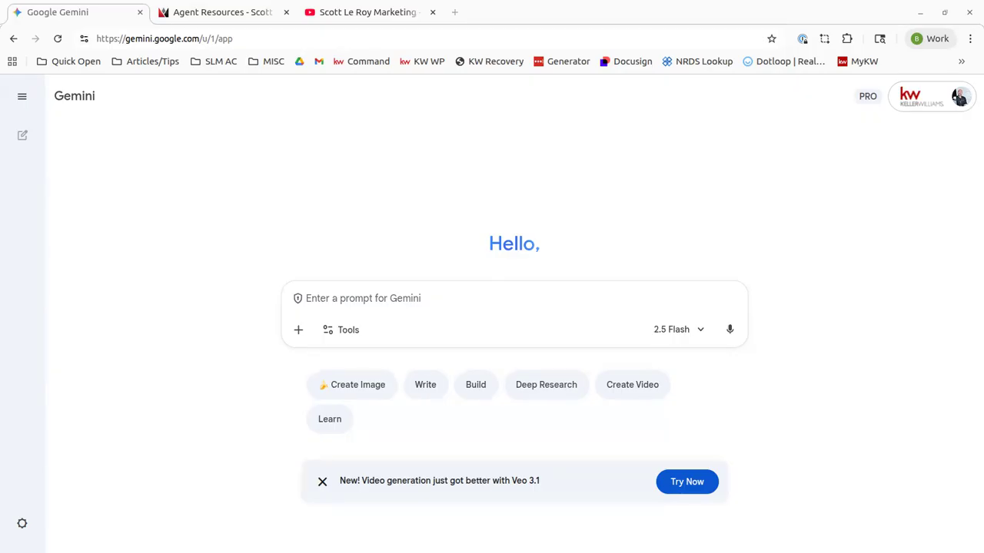
{"action": "left_click", "coordinate": [395, 19]}
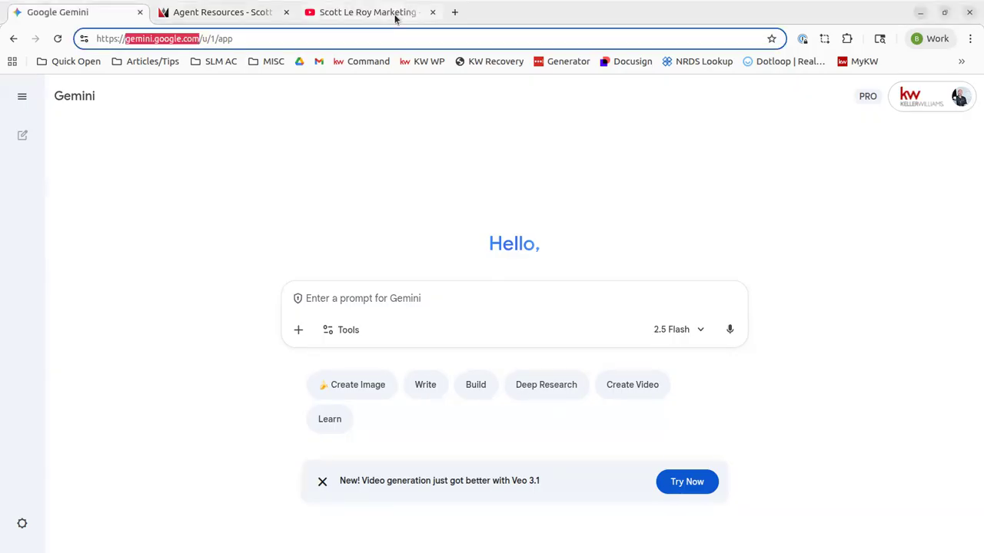
{"action": "left_click", "coordinate": [396, 18]}
{"action": "double_click", "coordinate": [359, 43]}
{"action": "key", "text": "ctrl+a"}
{"action": "key", "text": "alt+Tab"}
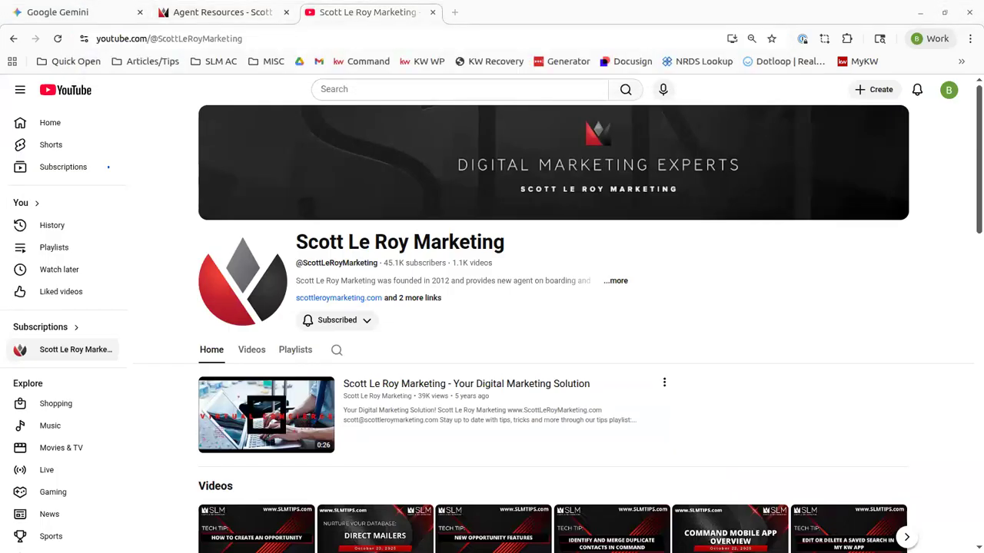
Show the channel's full Videos list and open the search within the channel
{"action": "scroll", "coordinate": [531, 353], "scroll_direction": "down", "scroll_amount": 2}
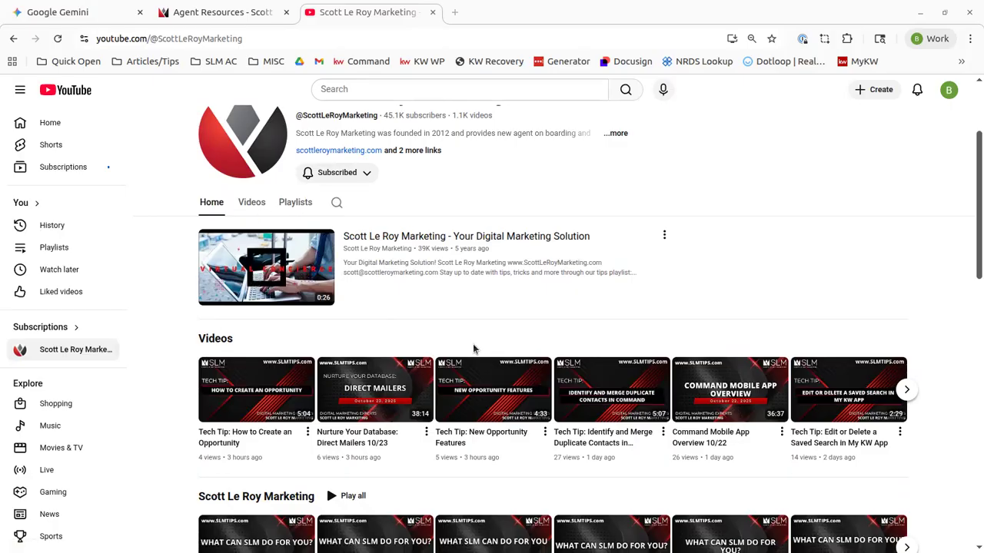
{"action": "left_click", "coordinate": [253, 204]}
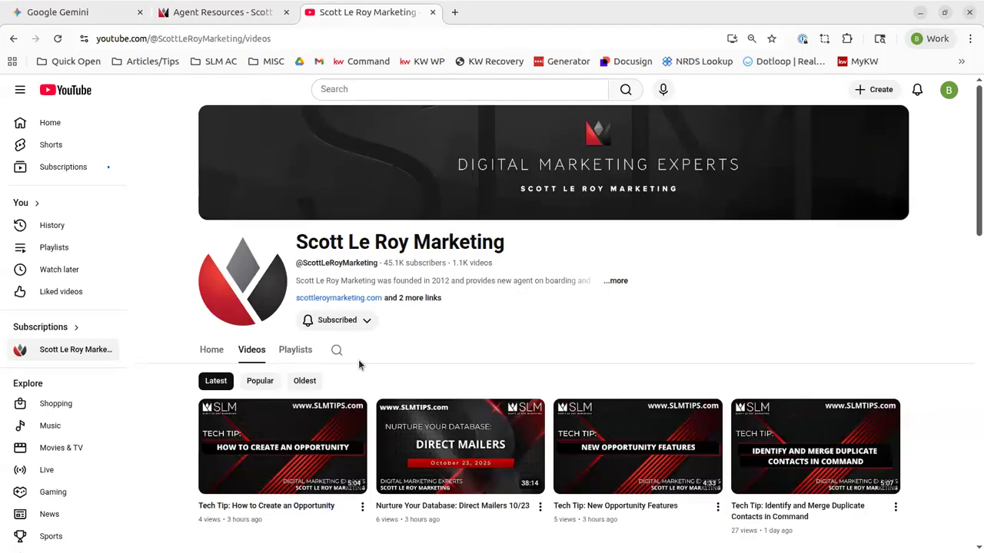
{"action": "scroll", "coordinate": [358, 365], "scroll_direction": "down", "scroll_amount": 4}
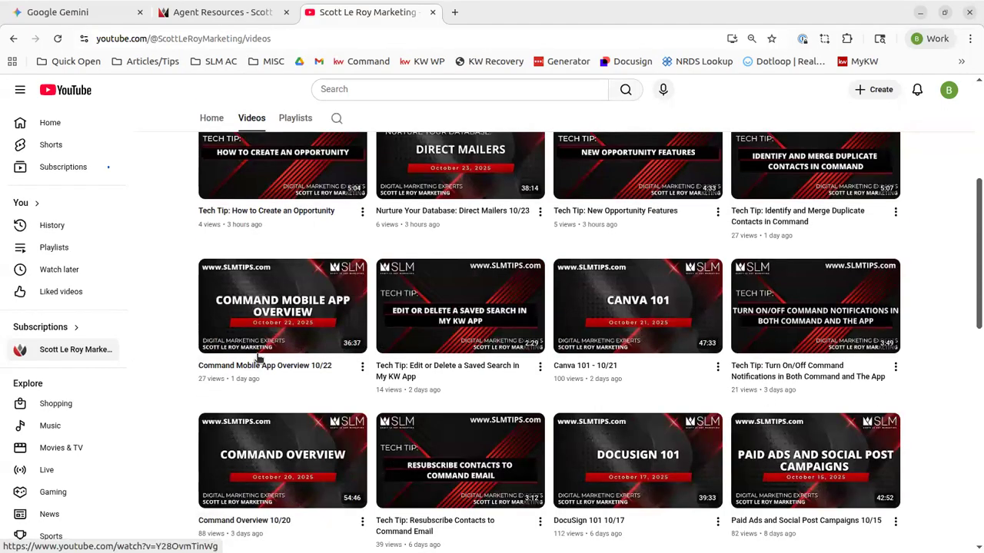
{"action": "scroll", "coordinate": [269, 249], "scroll_direction": "up", "scroll_amount": 2}
{"action": "scroll", "coordinate": [269, 250], "scroll_direction": "up", "scroll_amount": 2}
{"action": "scroll", "coordinate": [363, 214], "scroll_direction": "down", "scroll_amount": 2}
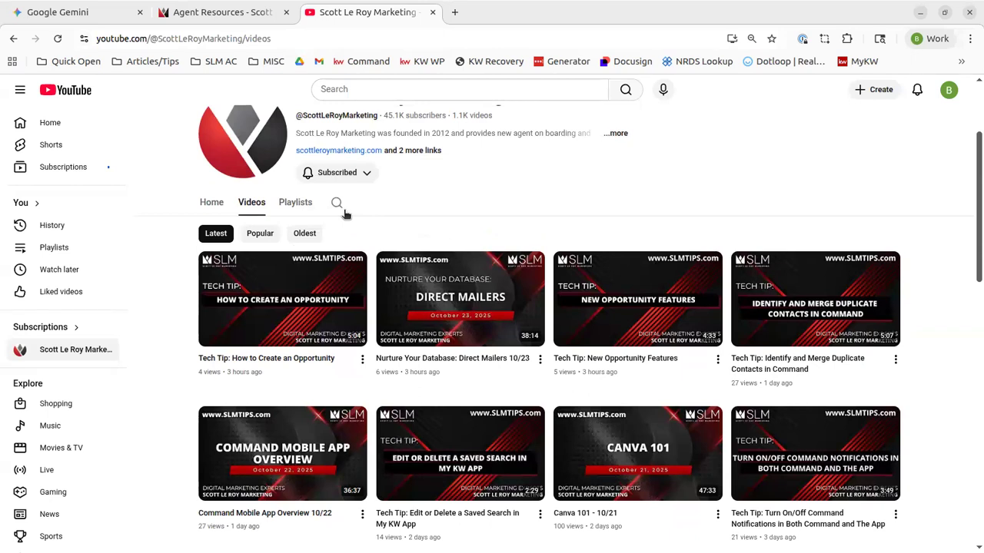
{"action": "left_click", "coordinate": [337, 203]}
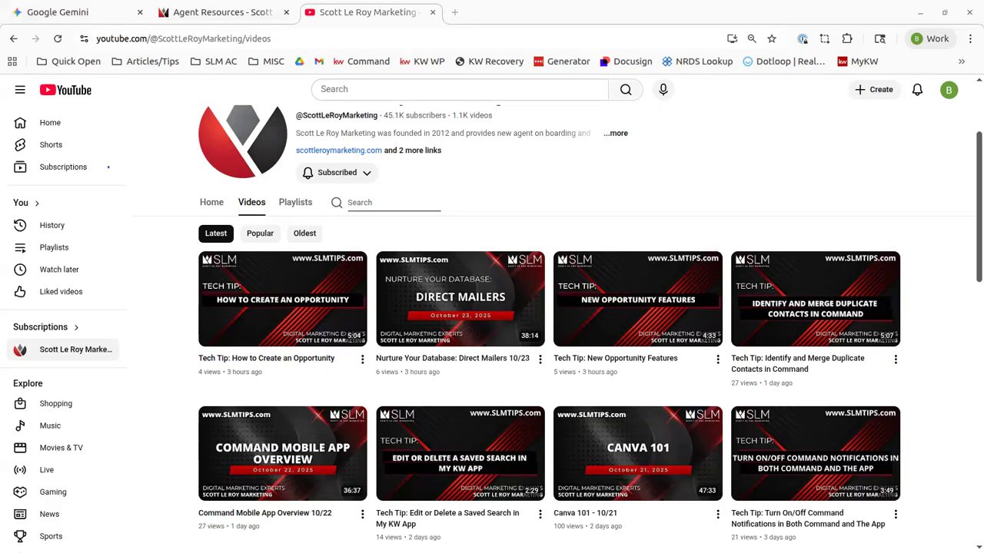
Search the channel for 'what can slm do for you'
{"action": "left_click", "coordinate": [374, 204]}
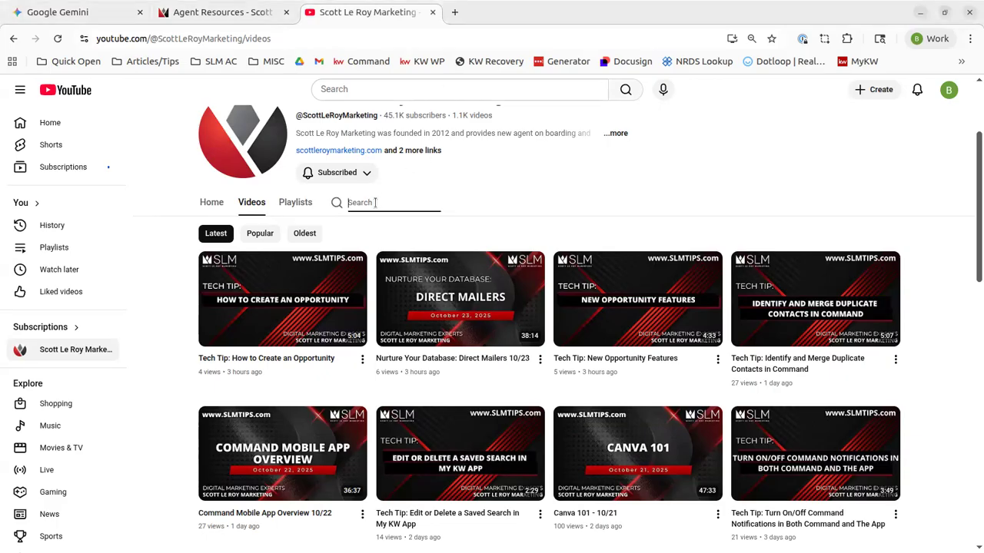
{"action": "type", "text": "what can slm do for you"}
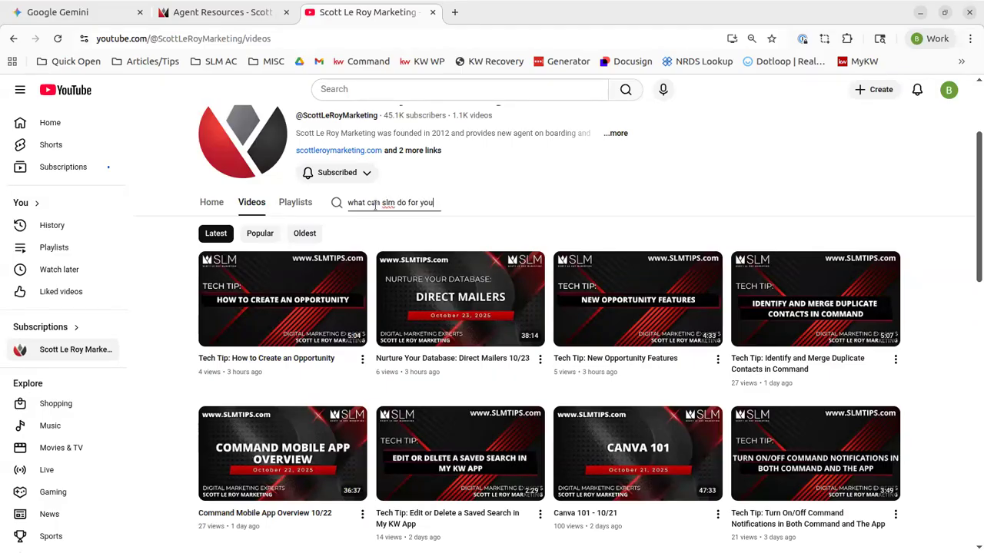
{"action": "key", "text": "Return"}
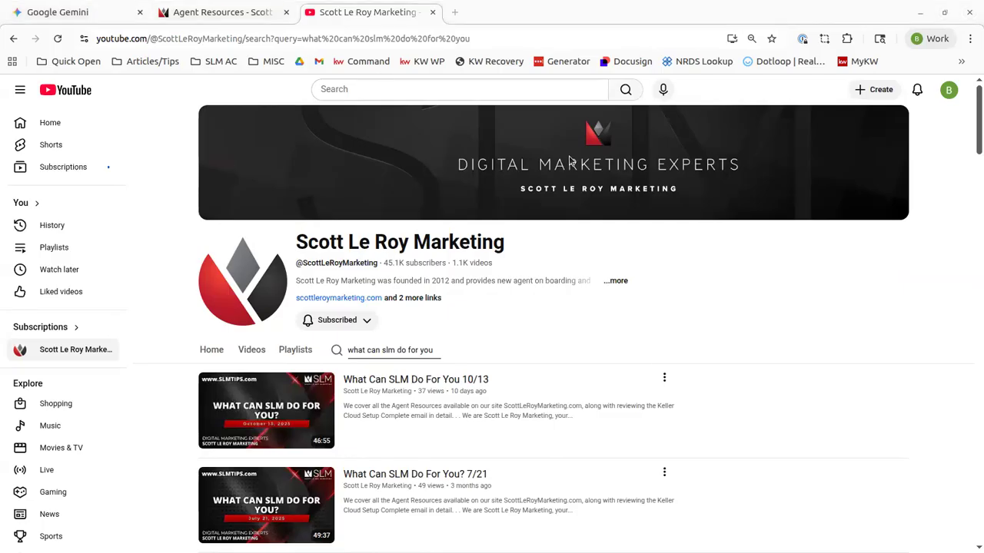
Browse the matching What Can SLM Do For You? session recordings
{"action": "scroll", "coordinate": [483, 454], "scroll_direction": "down", "scroll_amount": 1}
{"action": "scroll", "coordinate": [482, 453], "scroll_direction": "down", "scroll_amount": 1}
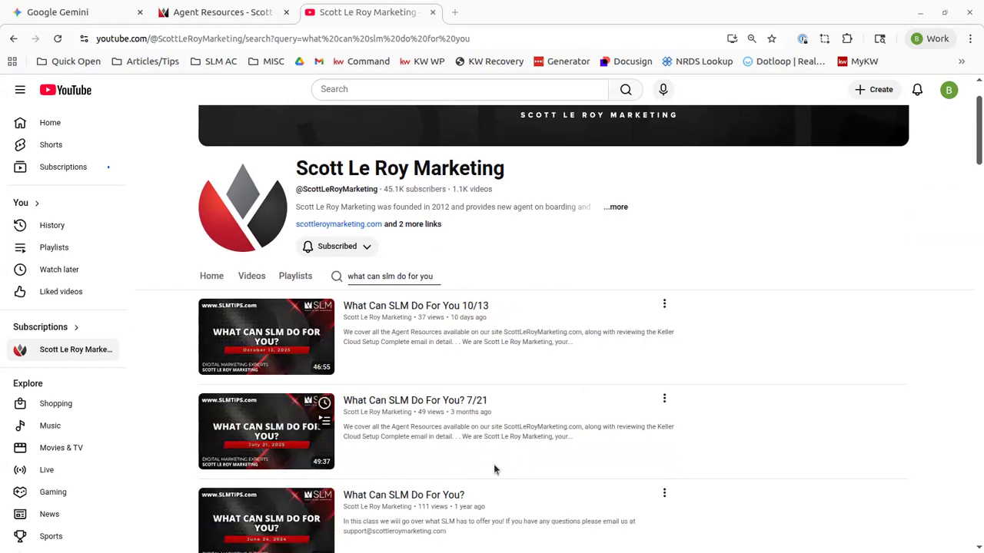
{"action": "scroll", "coordinate": [508, 446], "scroll_direction": "down", "scroll_amount": 2}
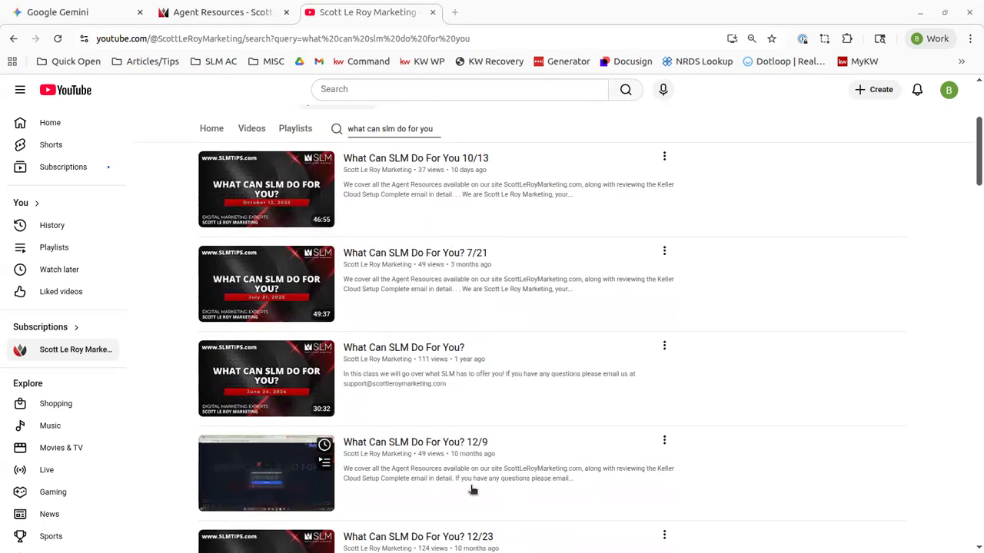
{"action": "scroll", "coordinate": [472, 487], "scroll_direction": "down", "scroll_amount": 1}
{"action": "scroll", "coordinate": [492, 461], "scroll_direction": "down", "scroll_amount": 3}
{"action": "scroll", "coordinate": [490, 458], "scroll_direction": "up", "scroll_amount": 7}
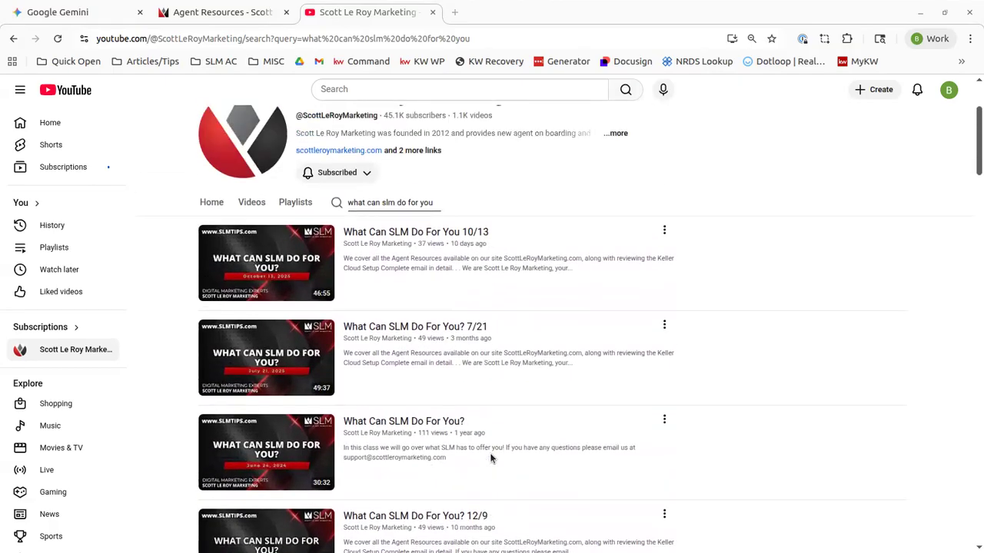
{"action": "scroll", "coordinate": [491, 458], "scroll_direction": "down", "scroll_amount": 3}
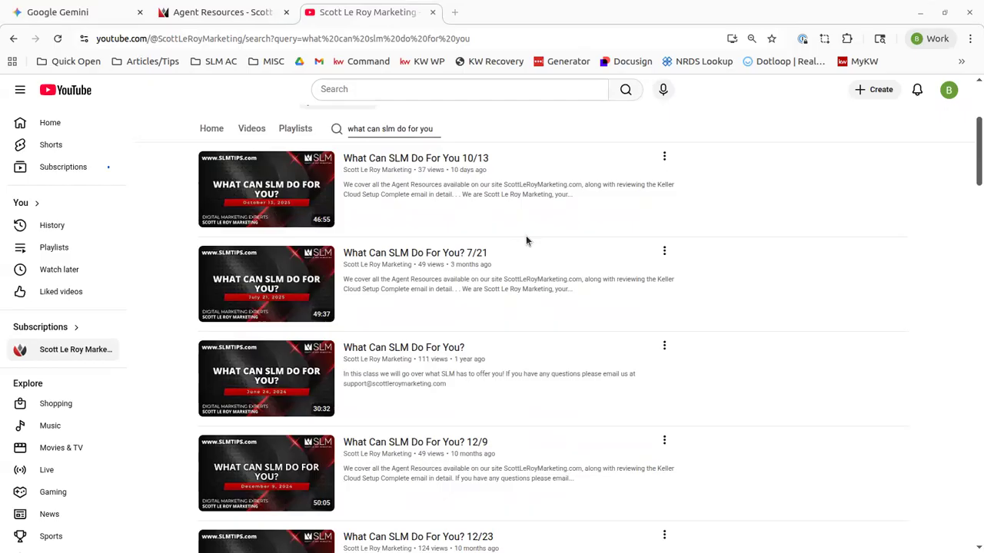
{"action": "scroll", "coordinate": [536, 246], "scroll_direction": "up", "scroll_amount": 2}
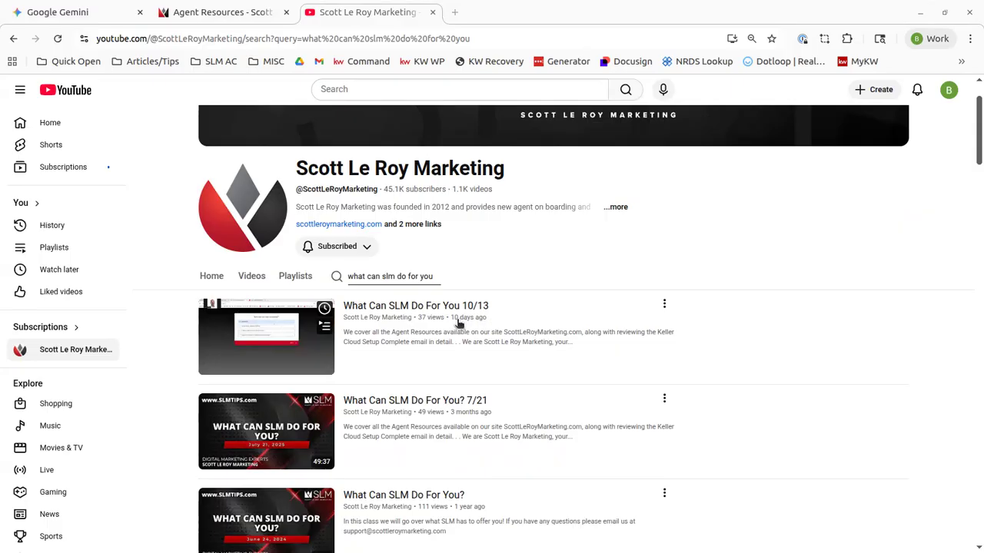
{"action": "scroll", "coordinate": [458, 323], "scroll_direction": "down", "scroll_amount": 2}
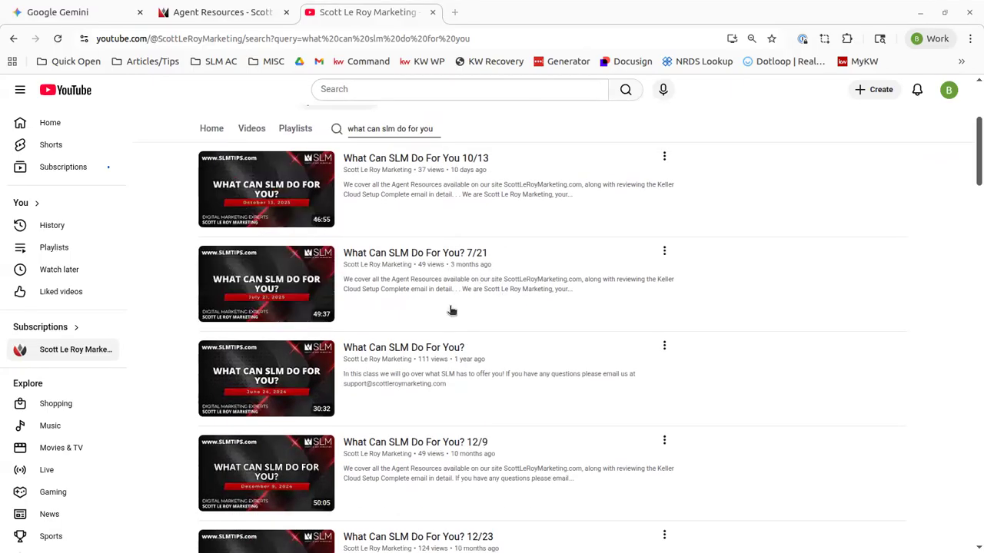
{"action": "scroll", "coordinate": [505, 285], "scroll_direction": "up", "scroll_amount": 3}
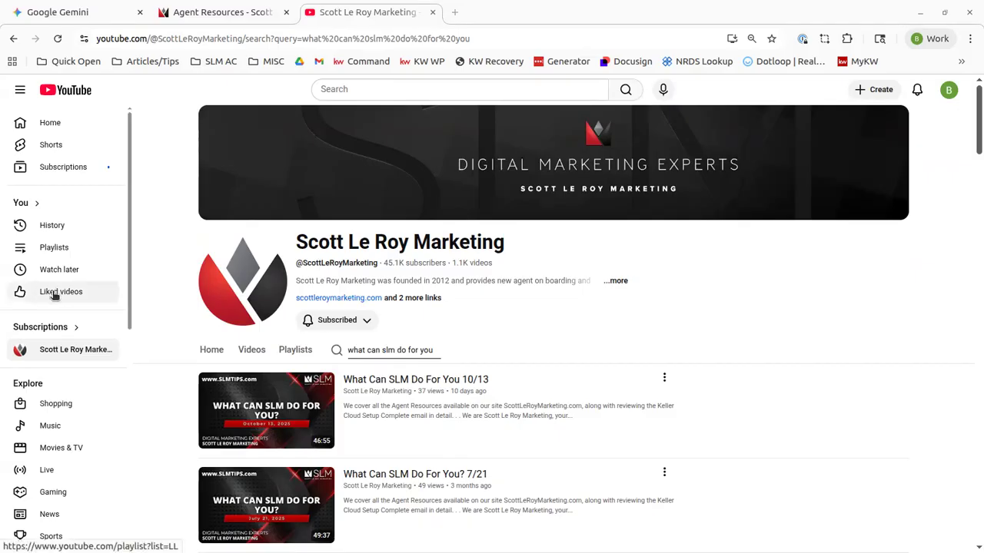
Return to the Gemini tab and check which Google account is signed in
{"action": "left_click", "coordinate": [100, 13]}
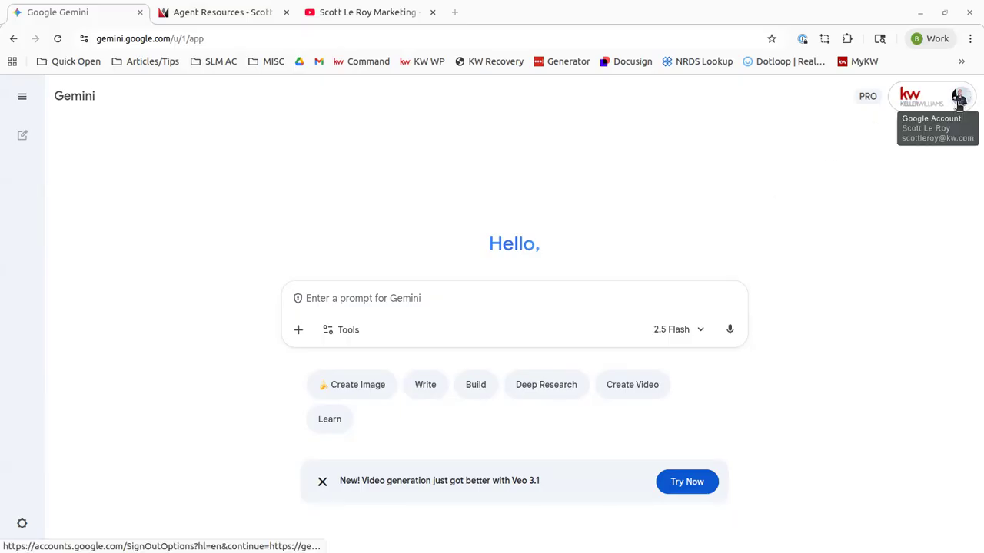
{"action": "left_click", "coordinate": [958, 100]}
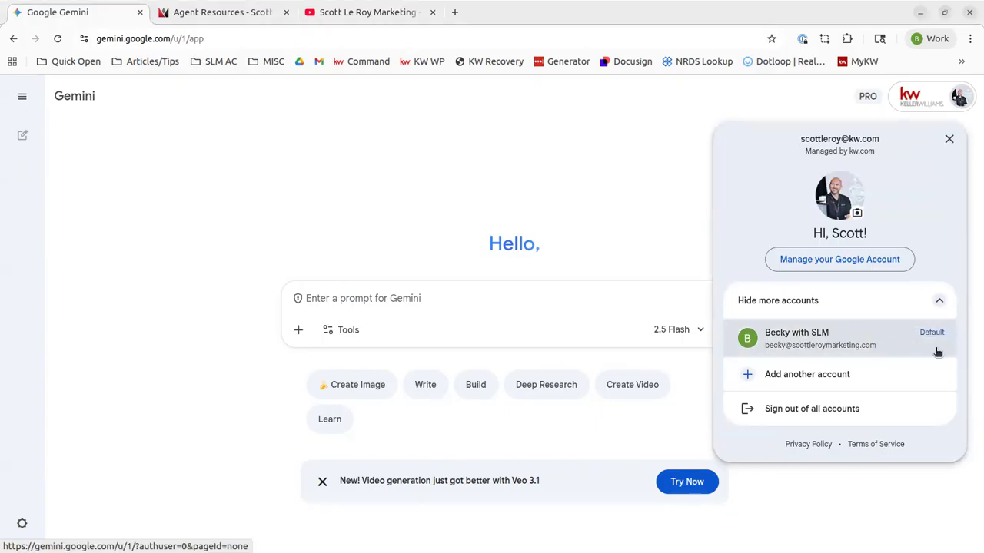
{"action": "left_click", "coordinate": [949, 140]}
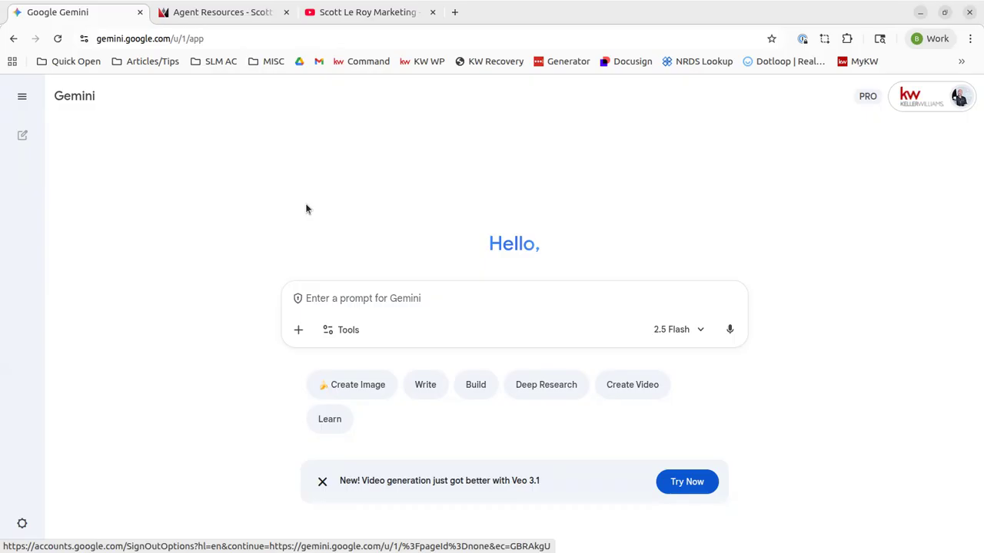
{"action": "left_click", "coordinate": [298, 332]}
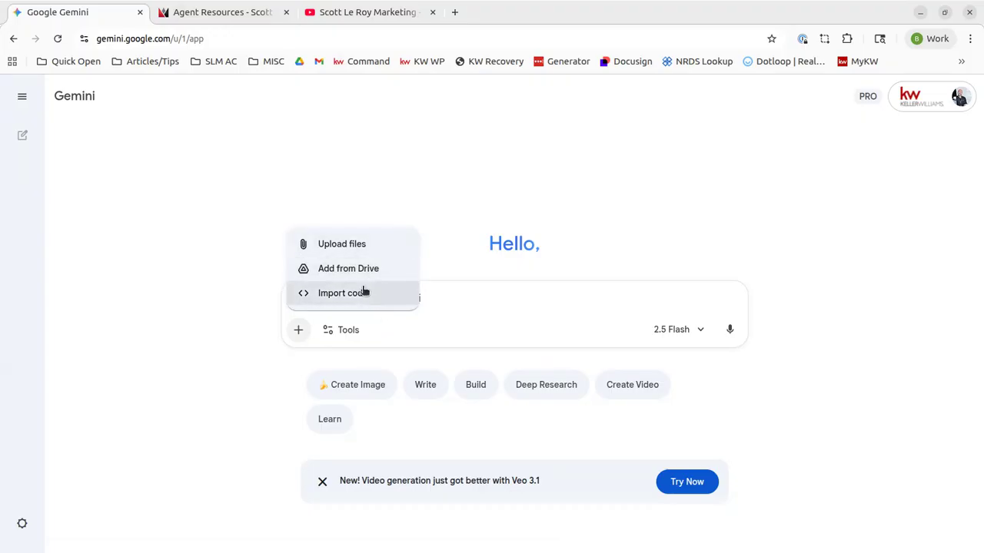
{"action": "left_click", "coordinate": [326, 198]}
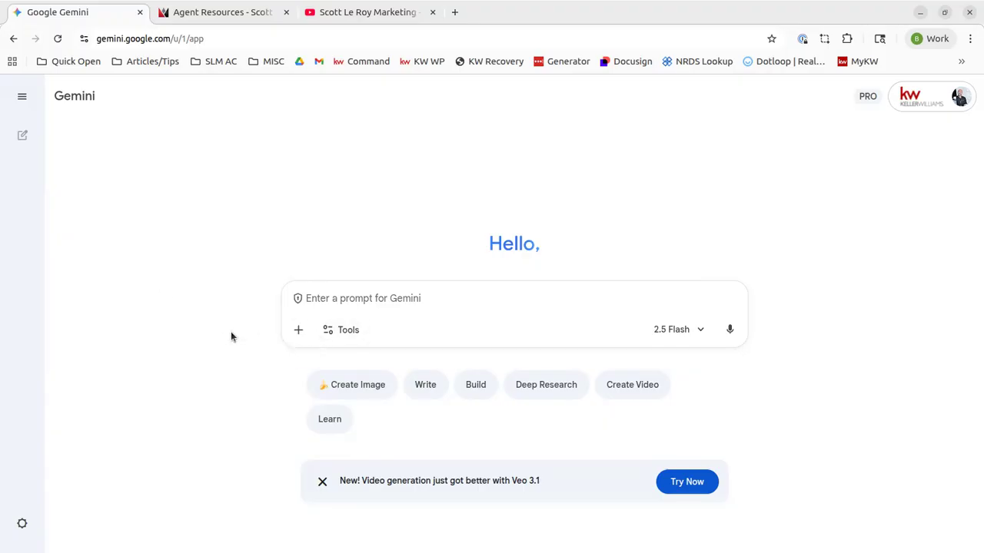
{"action": "left_click", "coordinate": [545, 392]}
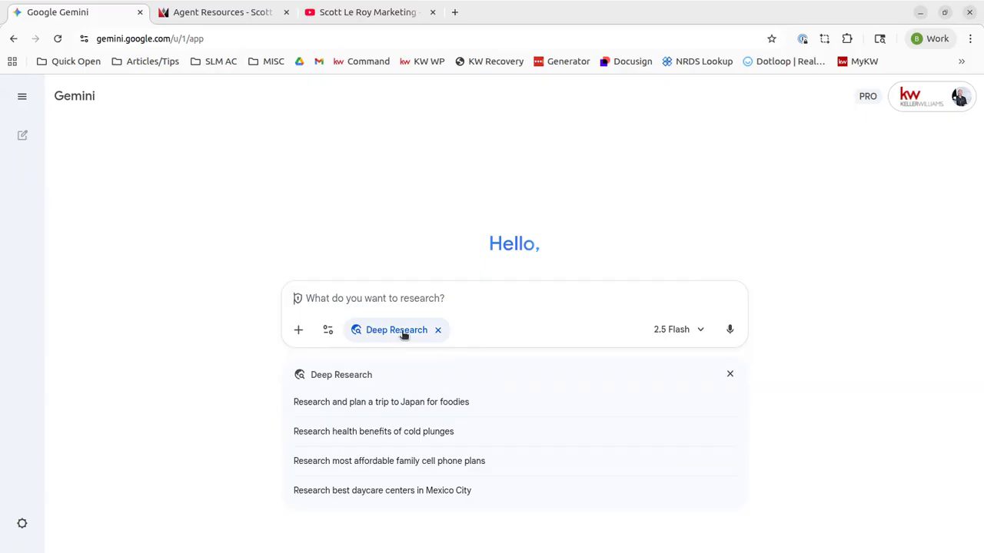
{"action": "left_click", "coordinate": [437, 331]}
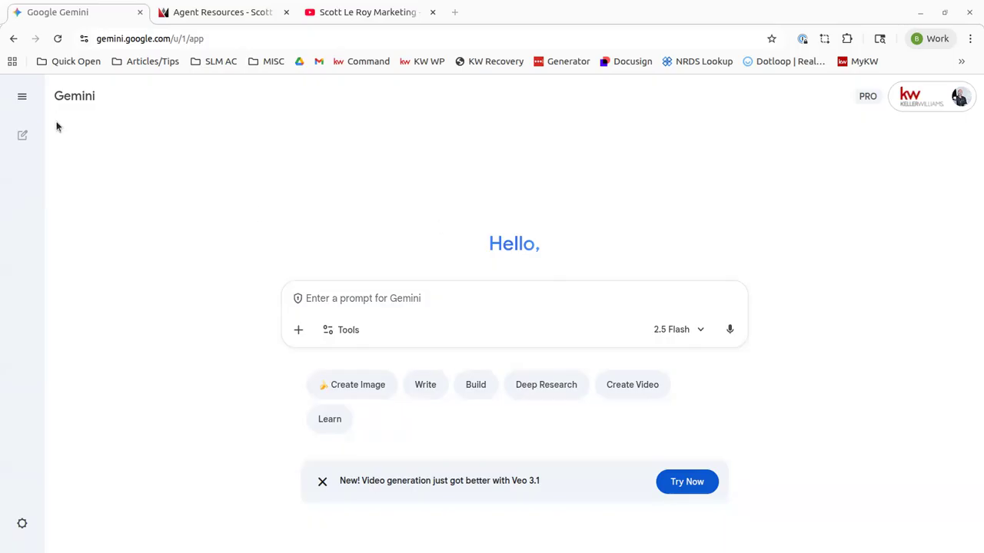
Expand Gemini's sidebar and scroll the Recent chats list
{"action": "left_click", "coordinate": [22, 100]}
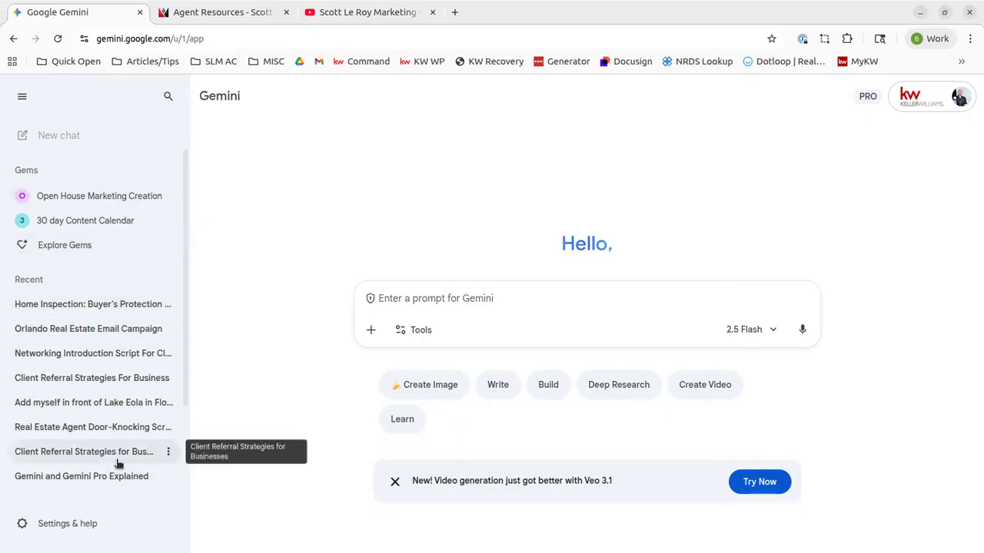
{"action": "scroll", "coordinate": [127, 455], "scroll_direction": "down", "scroll_amount": 3}
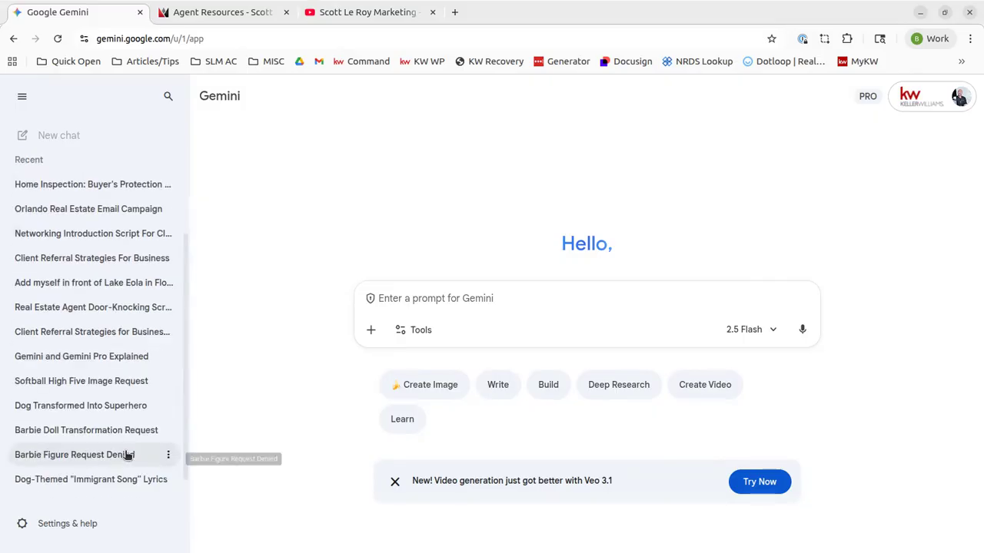
Glance at the Activity page, close it, then open the Apps page from Settings & help
{"action": "left_click", "coordinate": [69, 532]}
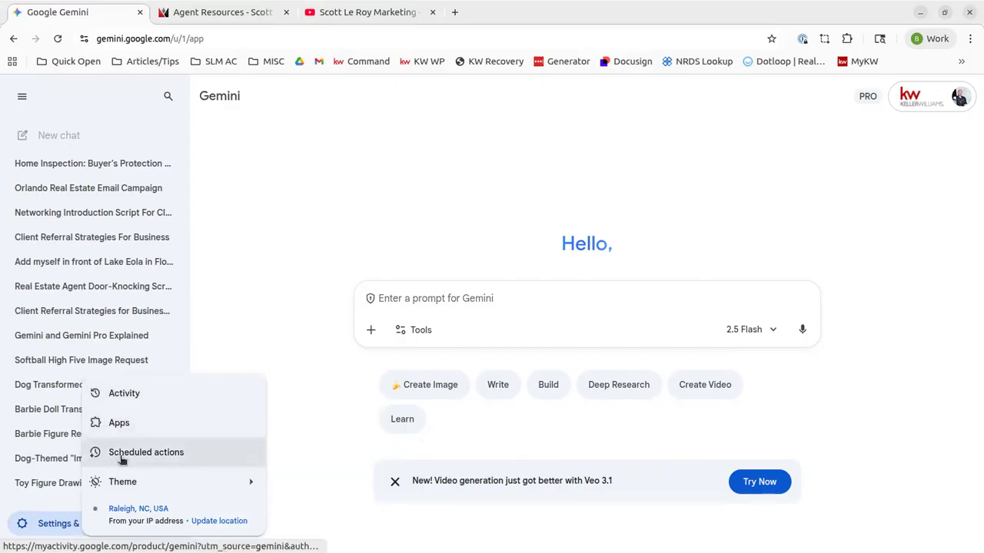
{"action": "mouse_move", "coordinate": [130, 478]}
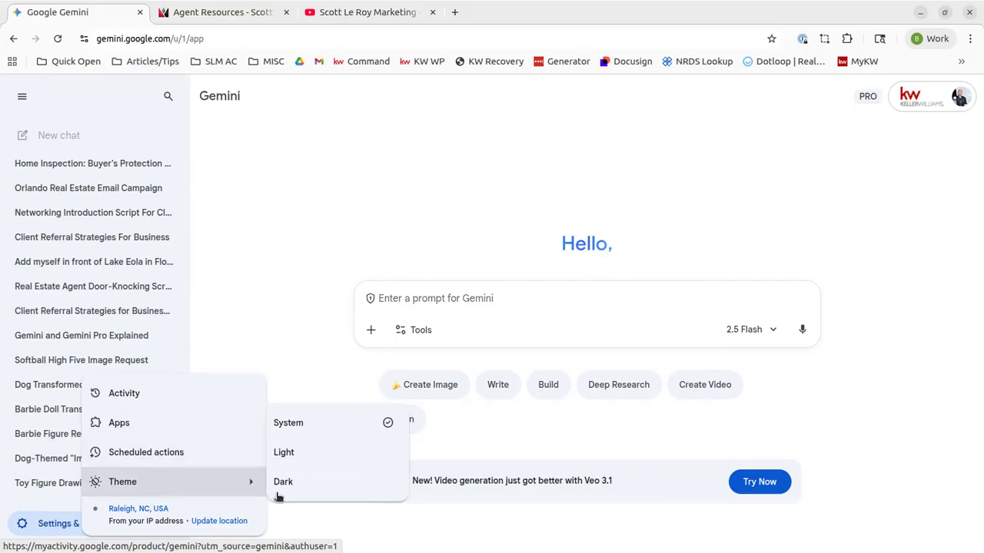
{"action": "left_click", "coordinate": [141, 393]}
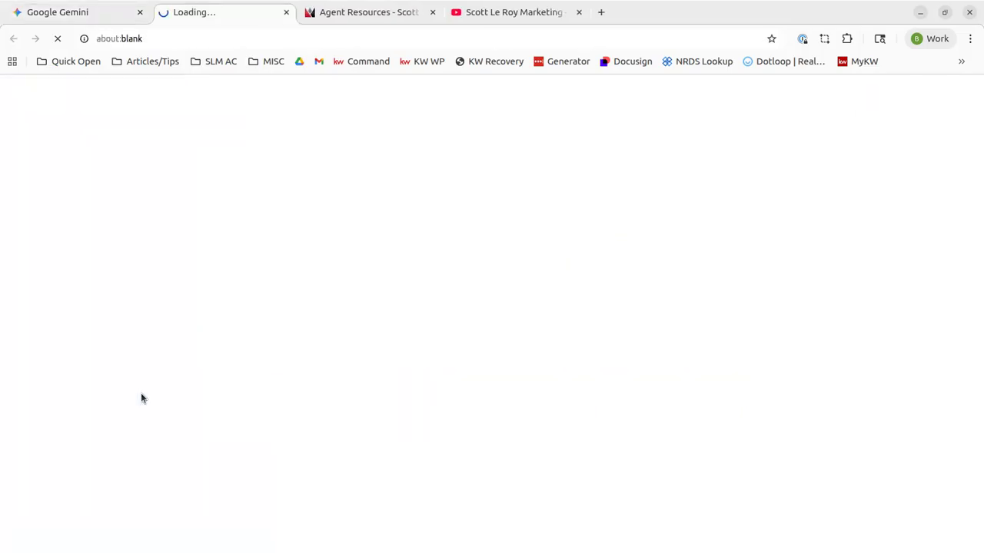
{"action": "left_click", "coordinate": [285, 12]}
{"action": "left_click", "coordinate": [39, 526]}
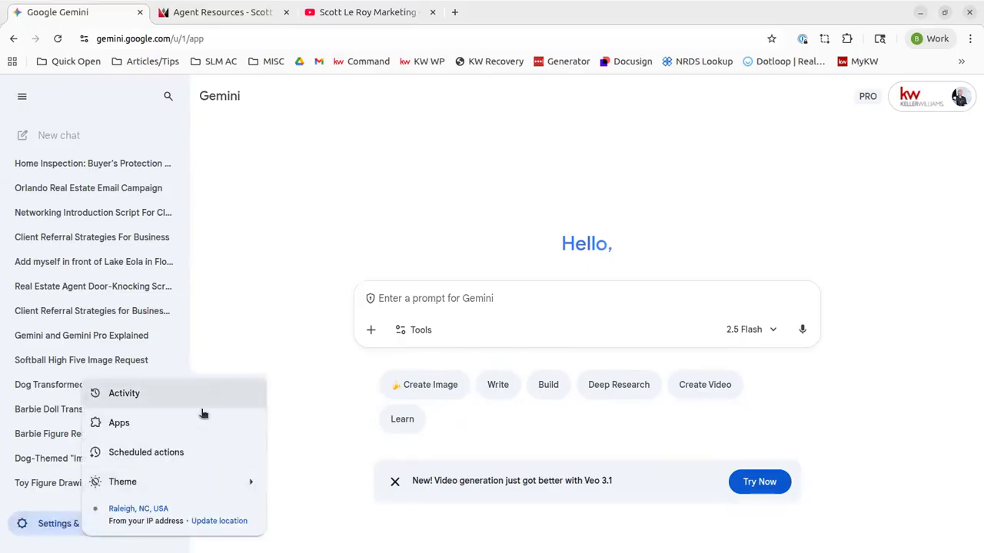
{"action": "left_click", "coordinate": [185, 425]}
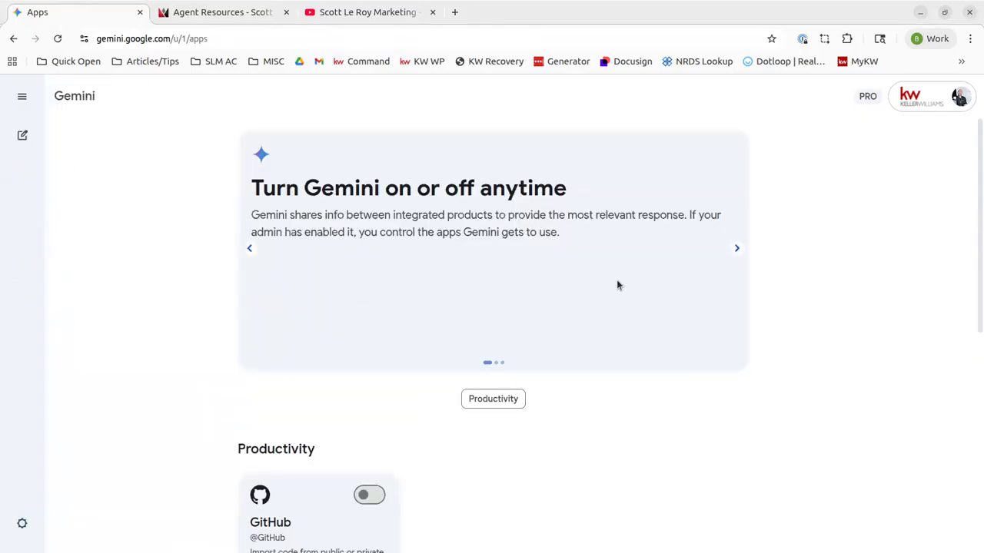
{"action": "scroll", "coordinate": [383, 310], "scroll_direction": "down", "scroll_amount": 3}
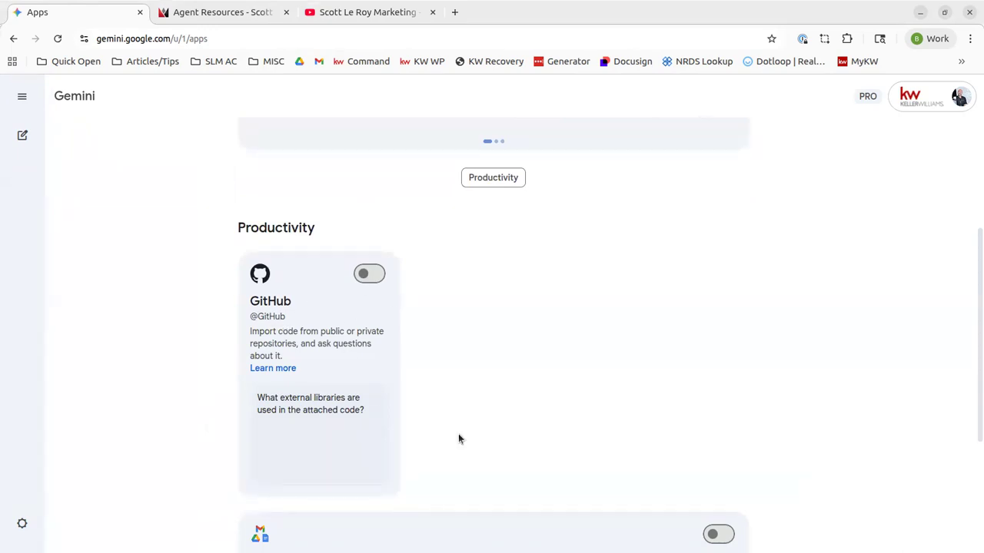
{"action": "scroll", "coordinate": [528, 399], "scroll_direction": "down", "scroll_amount": 3}
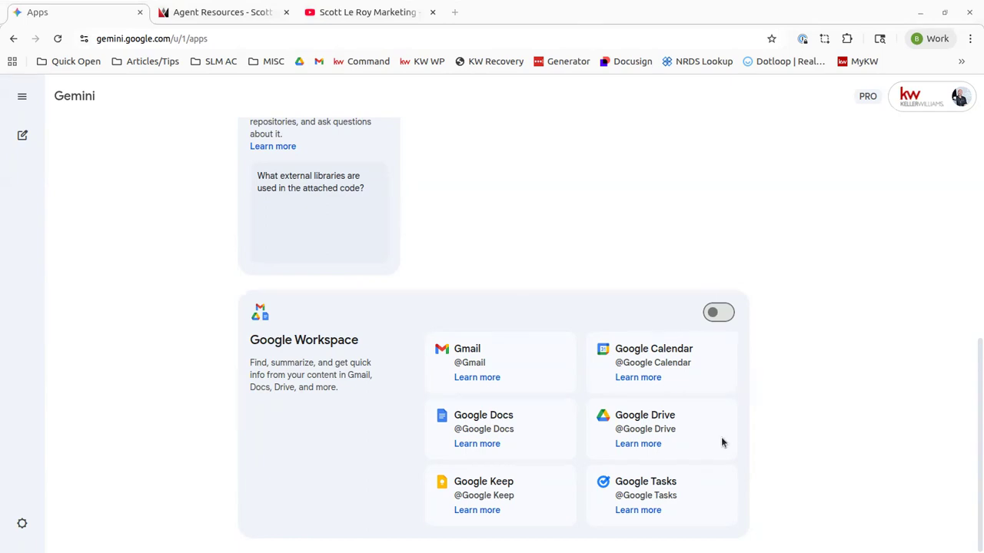
{"action": "scroll", "coordinate": [420, 308], "scroll_direction": "up", "scroll_amount": 5}
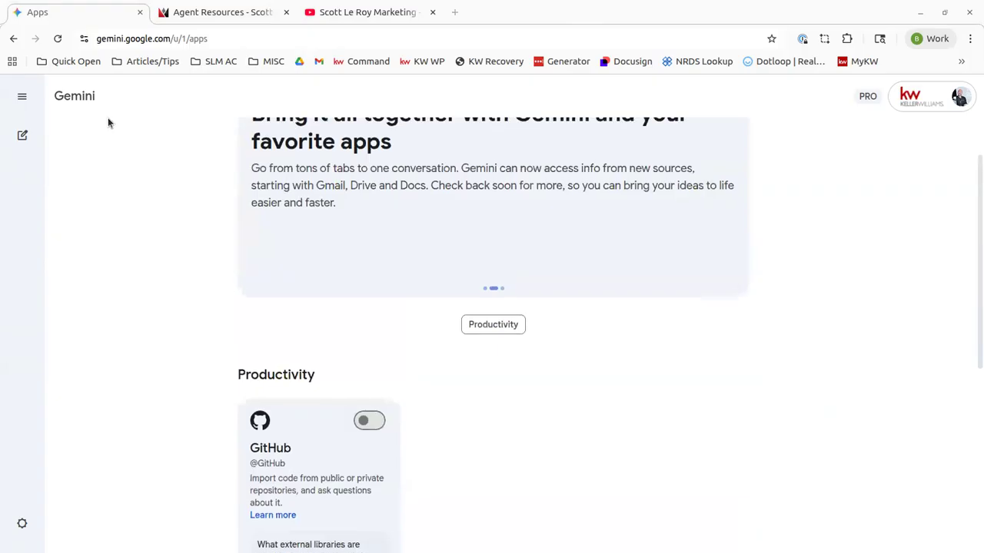
Go back to the start page, try an @ mention of Google Tasks, then clear the prompt
{"action": "left_click", "coordinate": [13, 38]}
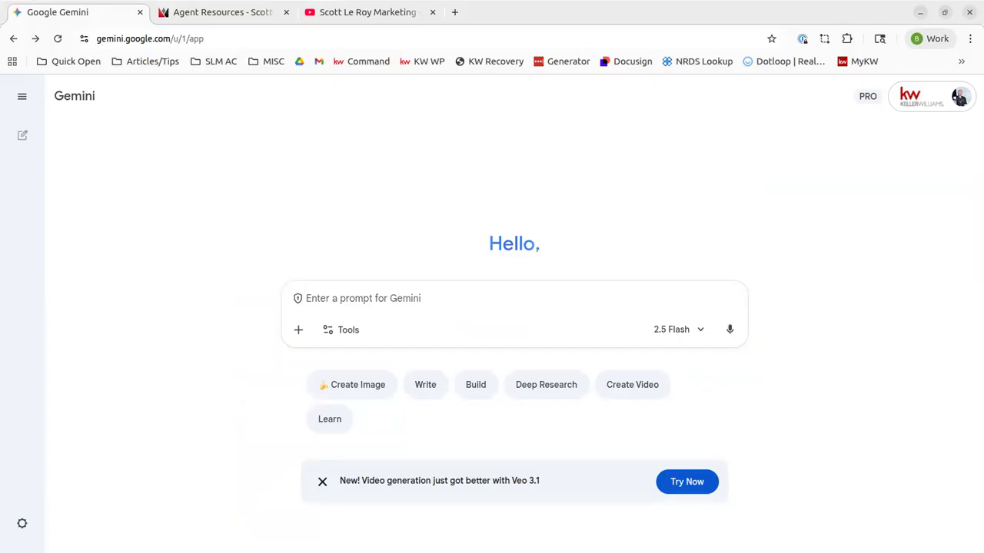
{"action": "left_click", "coordinate": [462, 300]}
{"action": "type", "text": "@"}
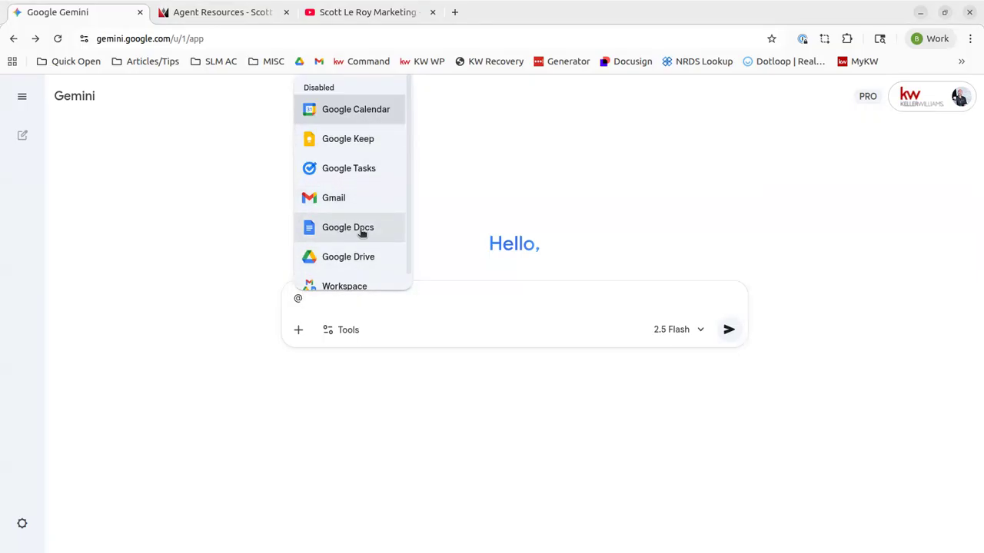
{"action": "scroll", "coordinate": [347, 282], "scroll_direction": "down", "scroll_amount": 1}
{"action": "scroll", "coordinate": [351, 253], "scroll_direction": "up", "scroll_amount": 1}
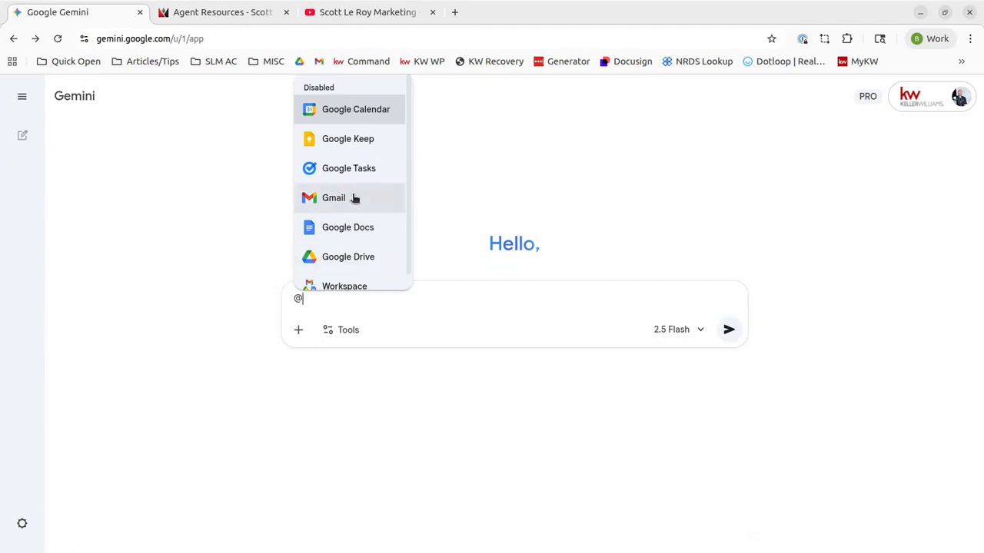
{"action": "scroll", "coordinate": [356, 219], "scroll_direction": "down", "scroll_amount": 1}
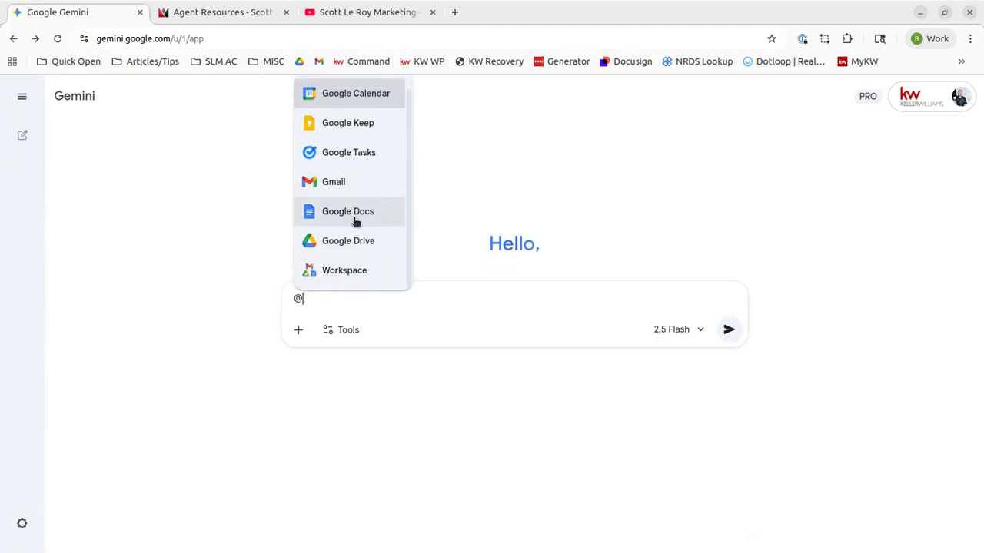
{"action": "left_click", "coordinate": [355, 154]}
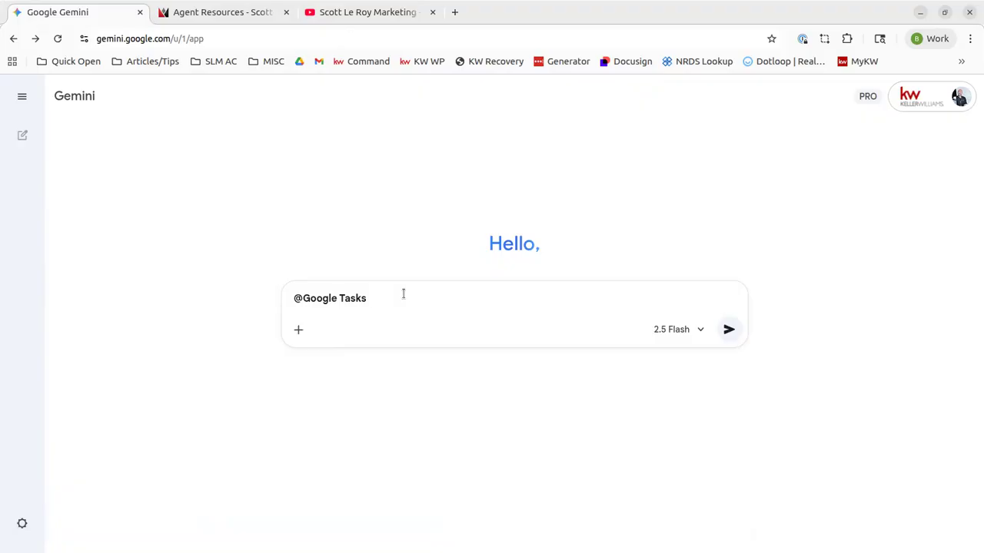
{"action": "key", "text": "BackSpace"}
{"action": "key", "text": "BackSpace"}
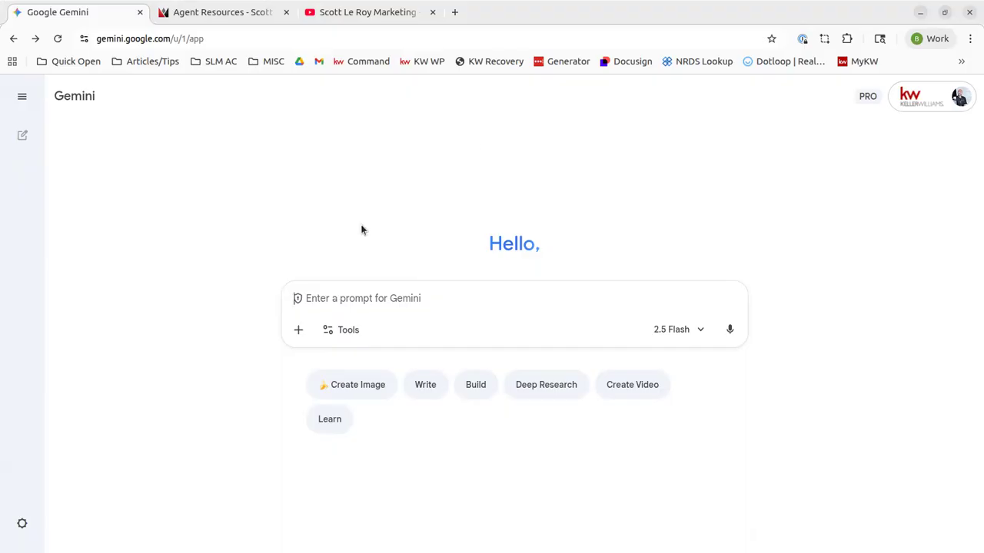
In a new tab, load scottleroymarketing.kw.com and search properties in Orlando, FL
{"action": "left_click", "coordinate": [454, 12]}
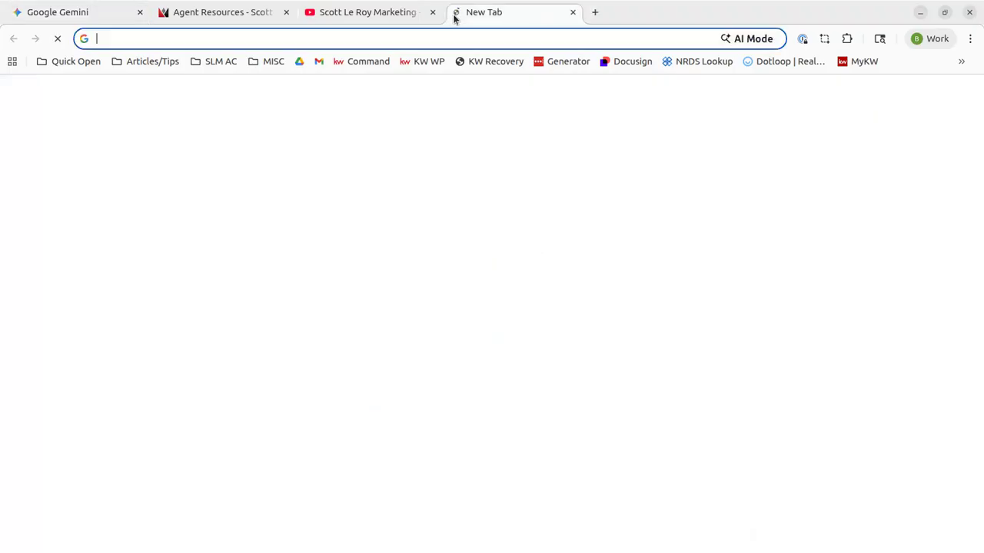
{"action": "left_click", "coordinate": [428, 38]}
{"action": "type", "text": "s"}
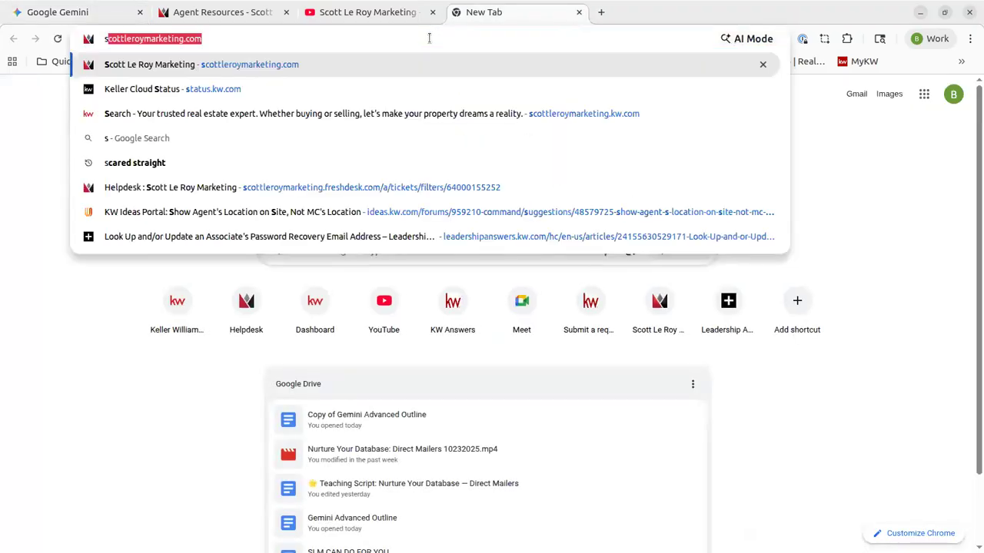
{"action": "type", "text": "cottleroymarketing."}
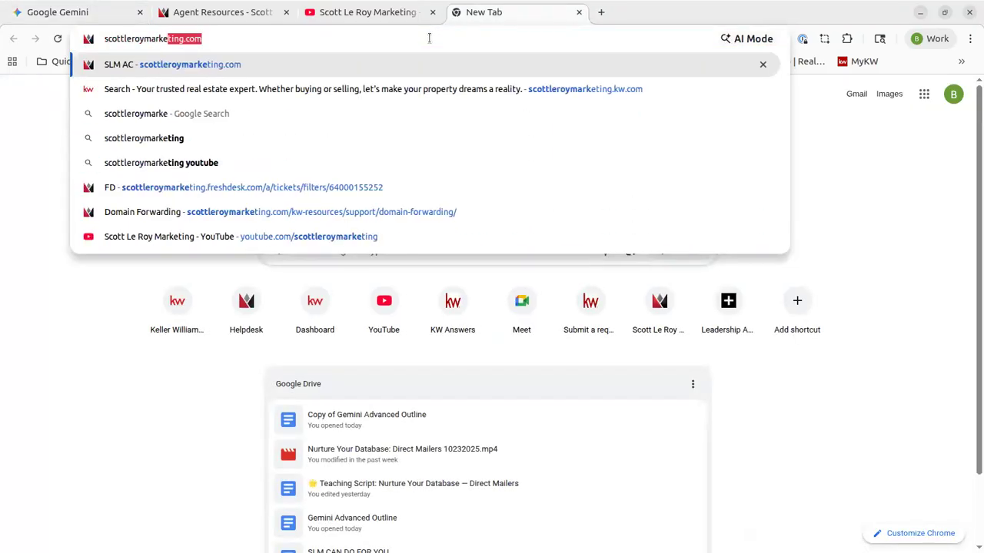
{"action": "type", "text": "kw.com"}
{"action": "key", "text": "Return"}
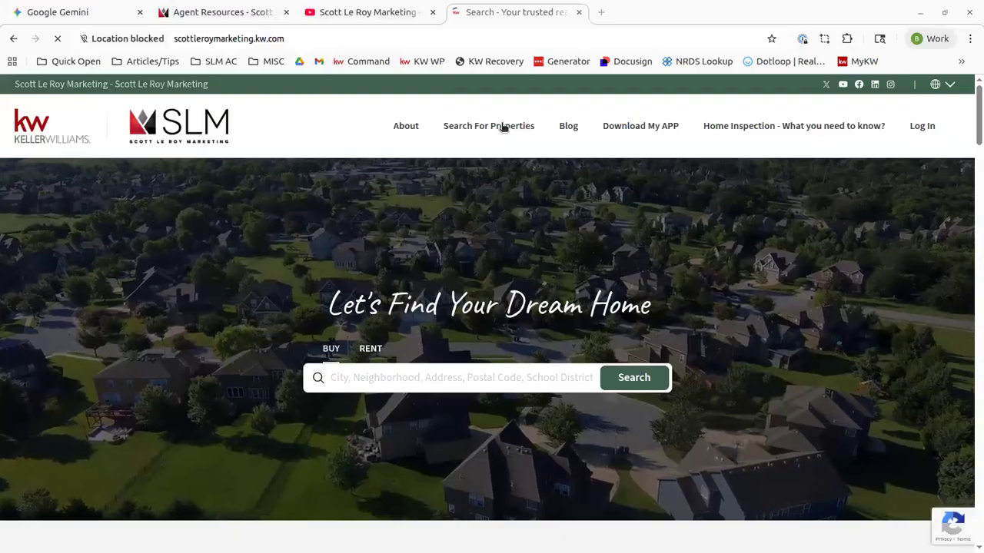
{"action": "left_click", "coordinate": [501, 126]}
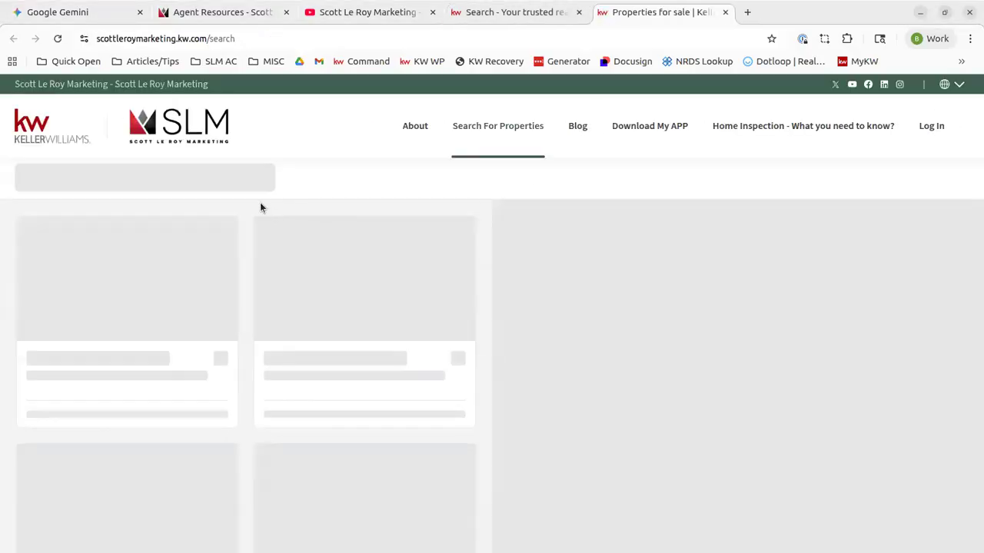
{"action": "mouse_move", "coordinate": [529, 127]}
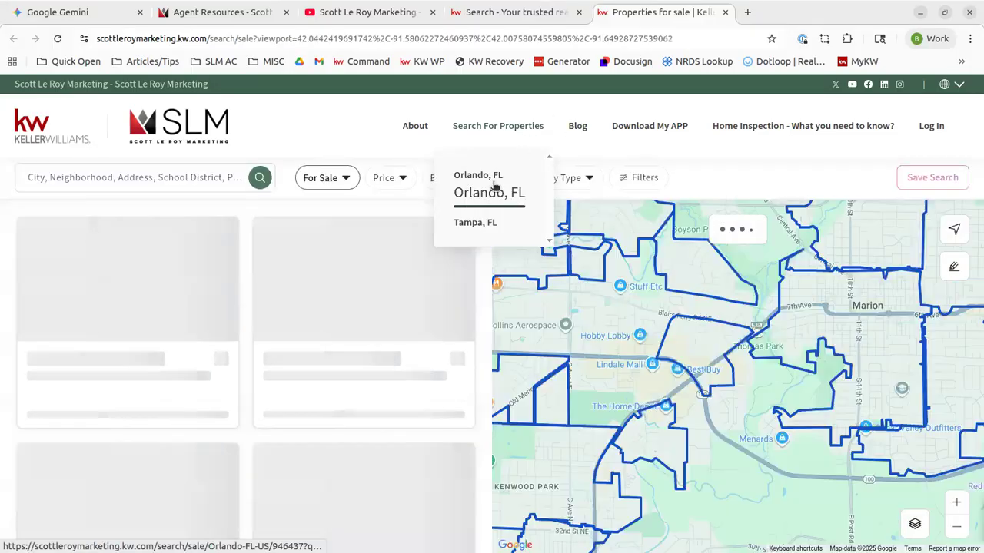
{"action": "left_click", "coordinate": [494, 188]}
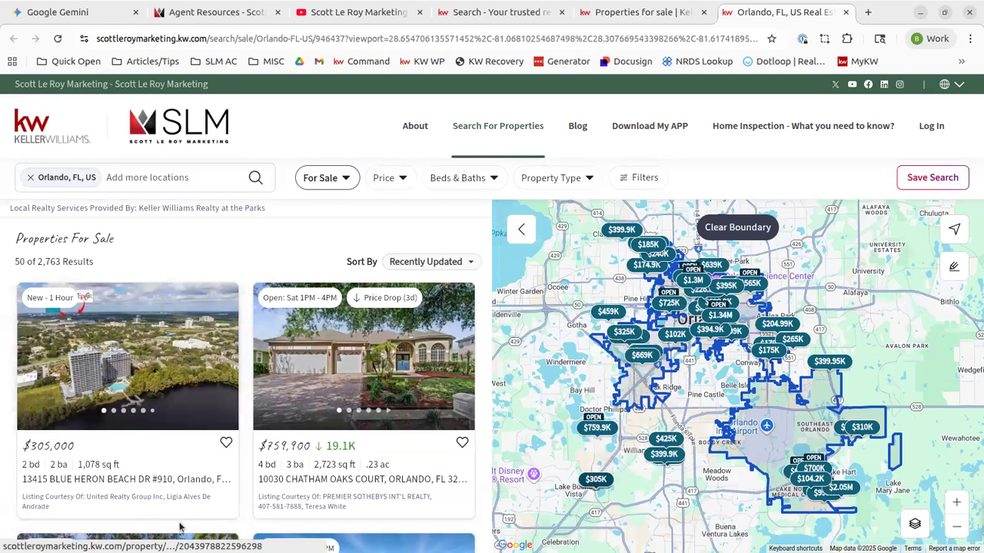
Open the first Orlando listing, copy its street address, and return to Gemini
{"action": "left_click", "coordinate": [102, 481]}
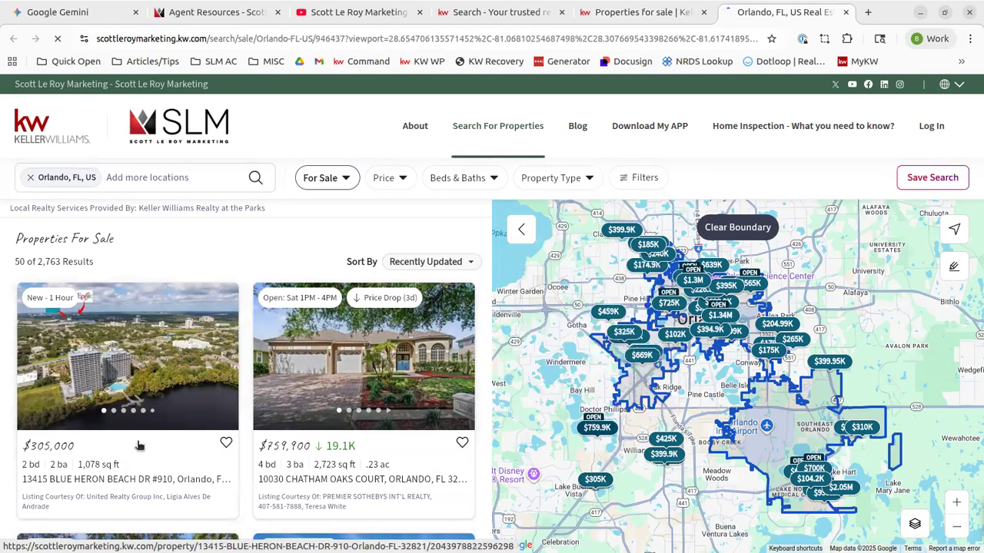
{"action": "scroll", "coordinate": [136, 328], "scroll_direction": "down", "scroll_amount": 5}
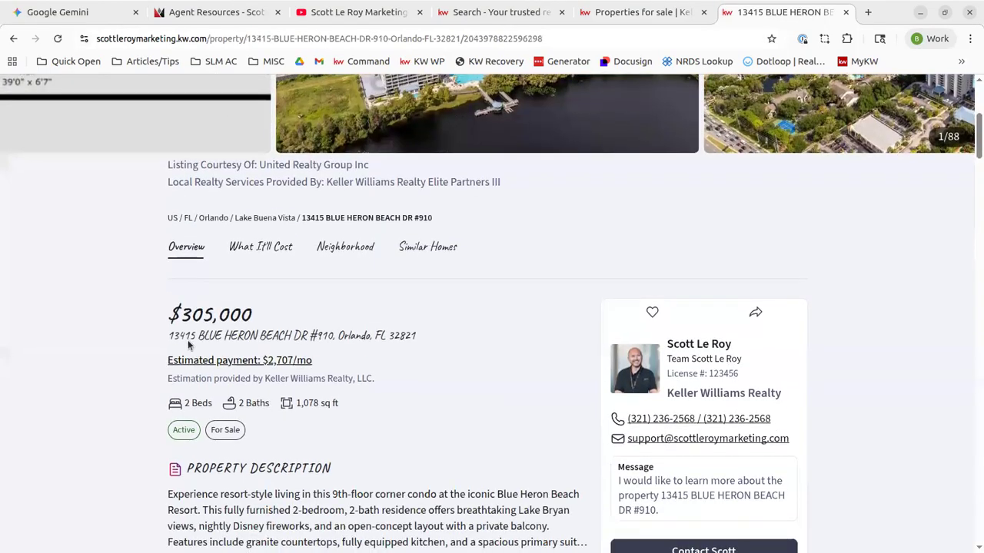
{"action": "left_click_drag", "start_coordinate": [167, 335], "coordinate": [400, 343]}
{"action": "key", "text": "ctrl+c"}
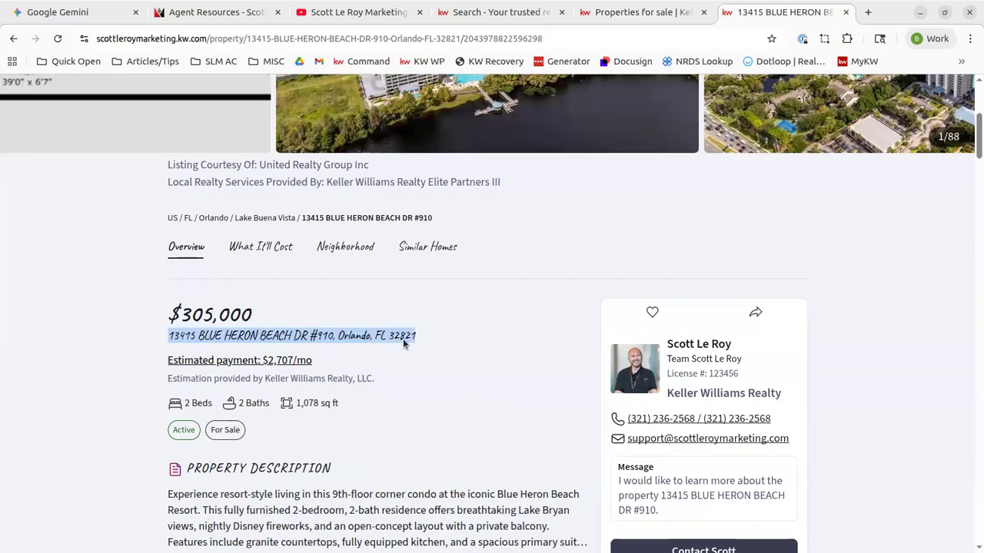
{"action": "scroll", "coordinate": [404, 344], "scroll_direction": "up", "scroll_amount": 5}
{"action": "left_click", "coordinate": [68, 12]}
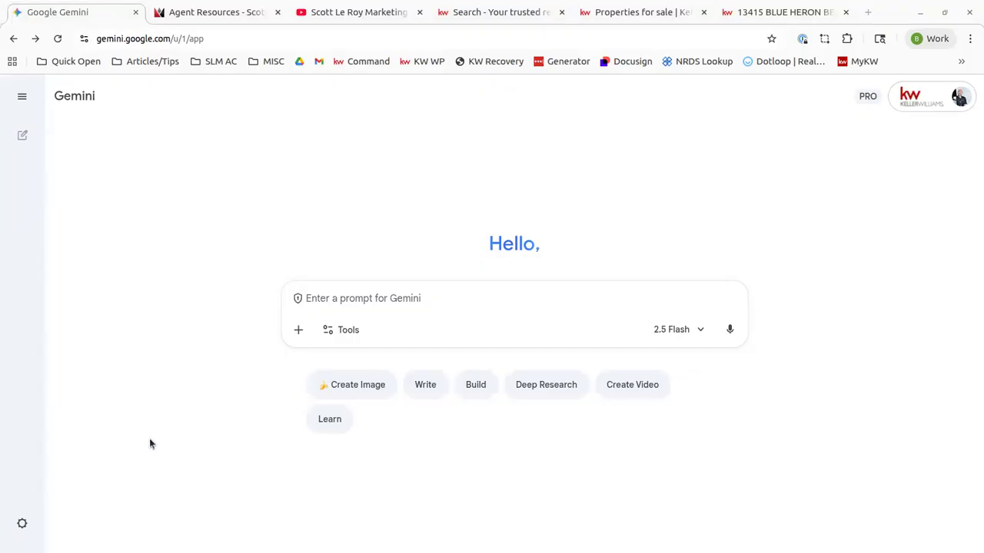
Ask Gemini to 'create a listing description for' the pasted condo address and review it
{"action": "left_click", "coordinate": [404, 298]}
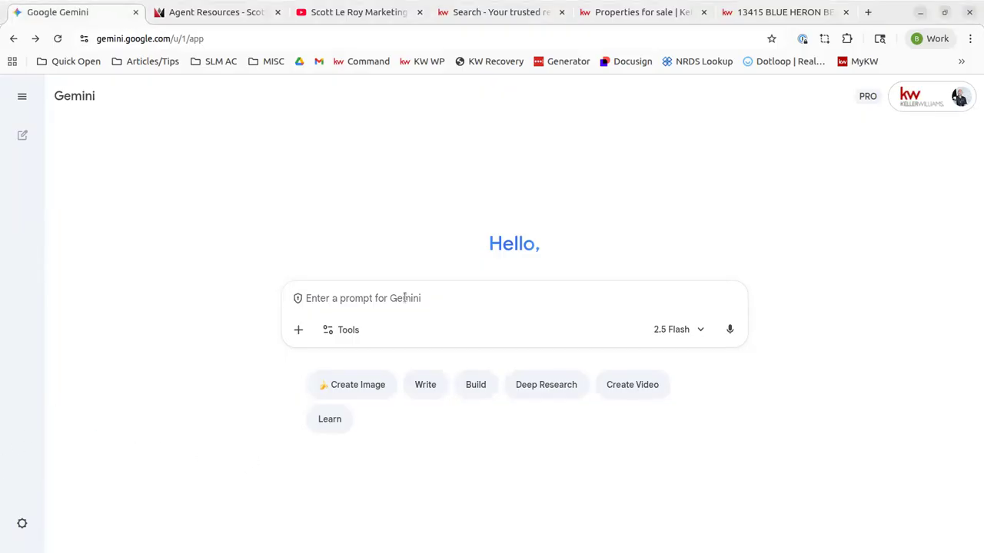
{"action": "type", "text": "create a listing description for"}
{"action": "key", "text": "ctrl+v"}
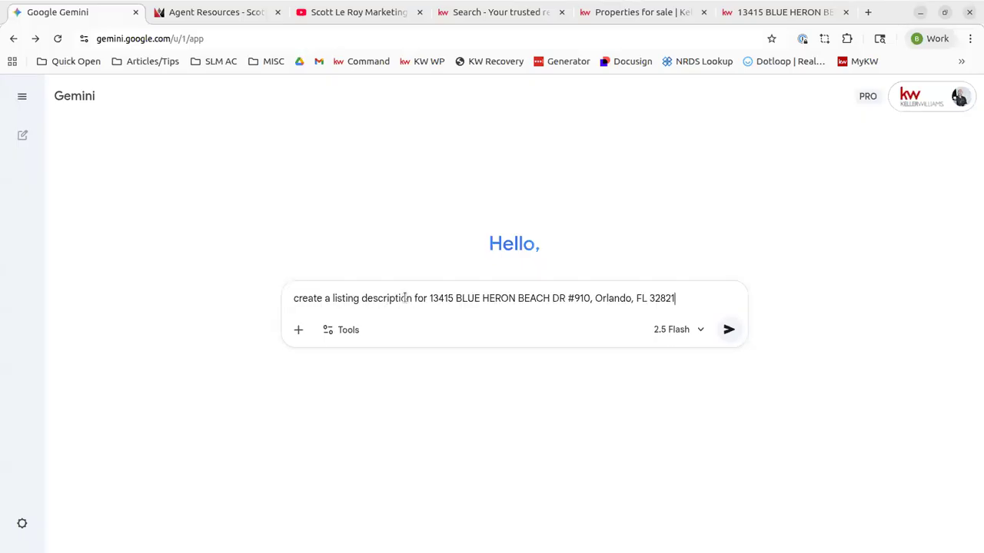
{"action": "key", "text": "Return"}
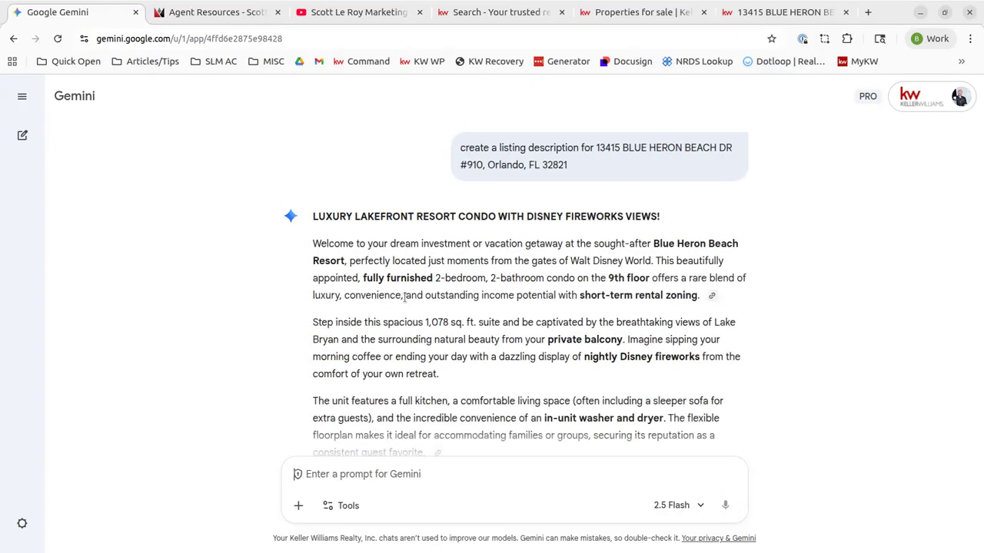
{"action": "scroll", "coordinate": [405, 297], "scroll_direction": "down", "scroll_amount": 1}
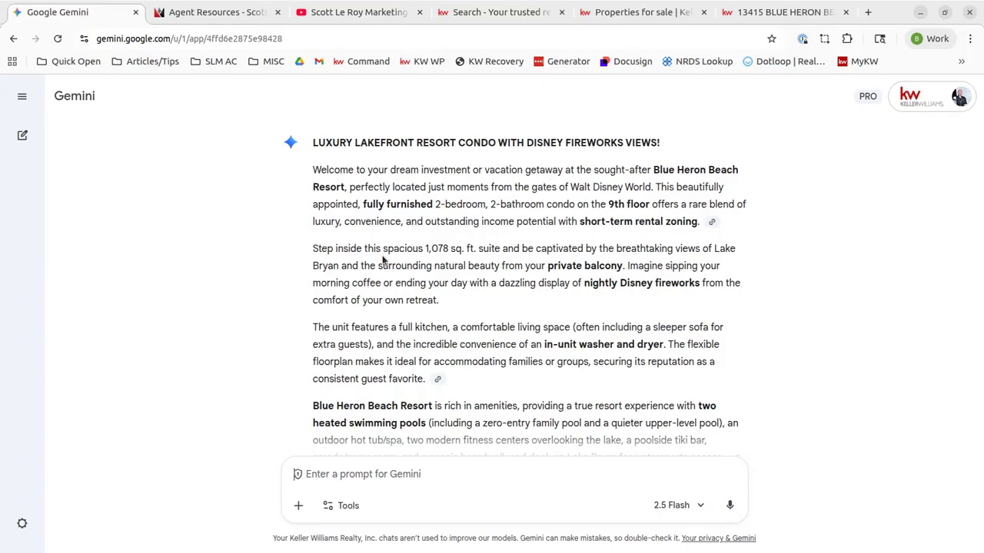
{"action": "scroll", "coordinate": [412, 285], "scroll_direction": "down", "scroll_amount": 3}
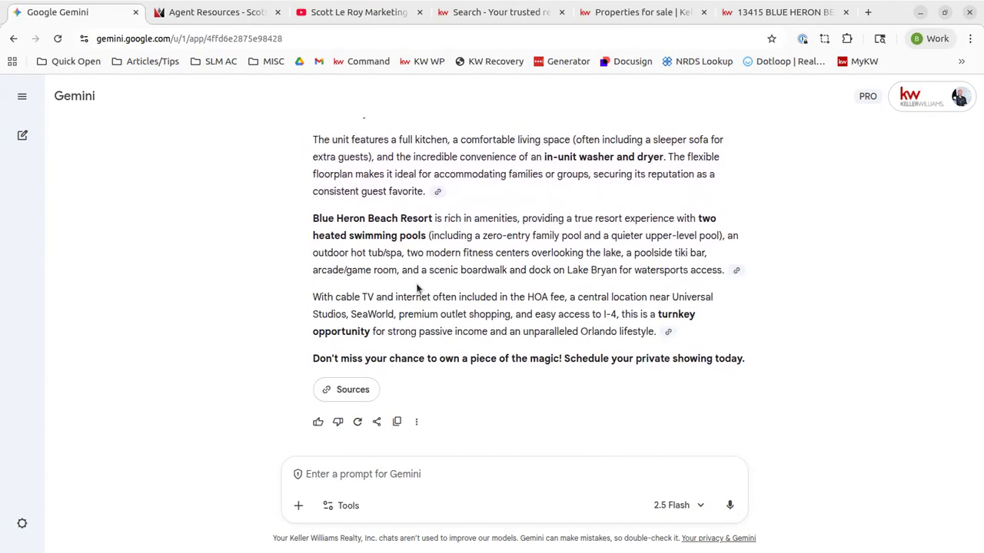
{"action": "scroll", "coordinate": [417, 288], "scroll_direction": "up", "scroll_amount": 3}
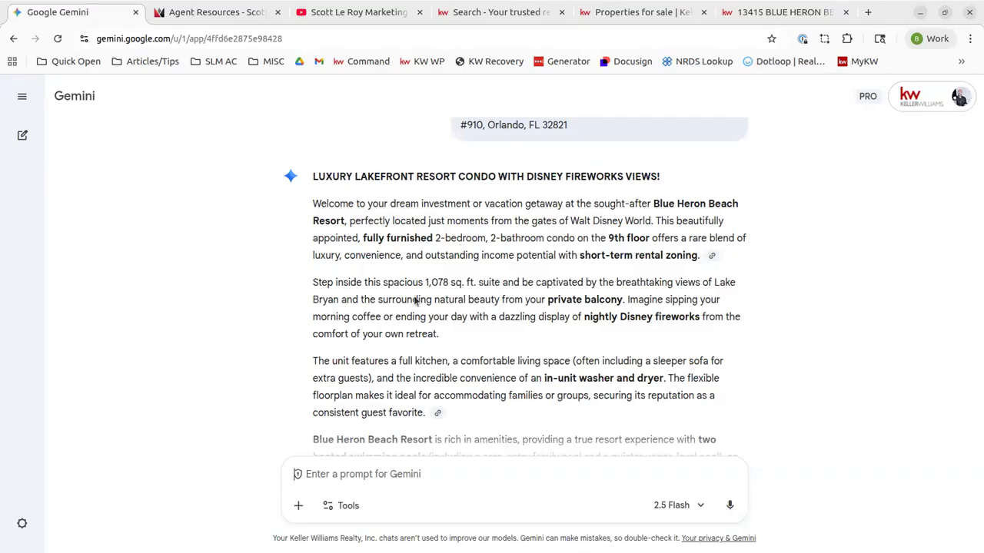
{"action": "scroll", "coordinate": [550, 370], "scroll_direction": "down", "scroll_amount": 1}
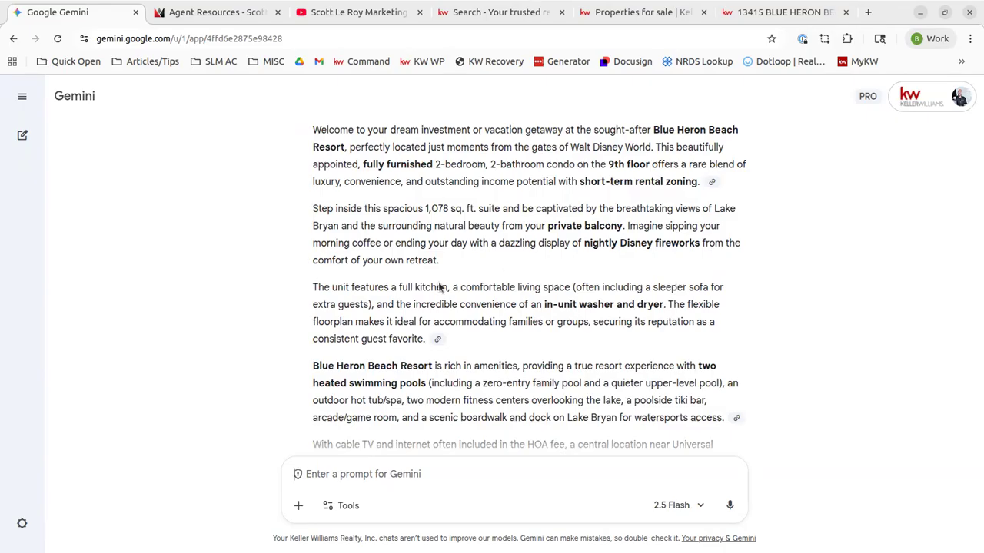
{"action": "scroll", "coordinate": [442, 291], "scroll_direction": "down", "scroll_amount": 2}
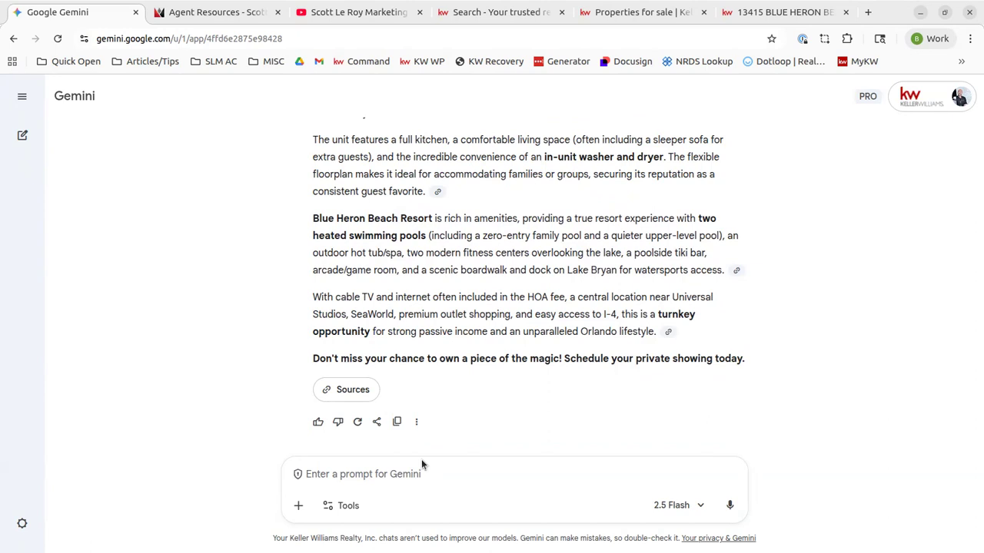
{"action": "scroll", "coordinate": [511, 289], "scroll_direction": "up", "scroll_amount": 4}
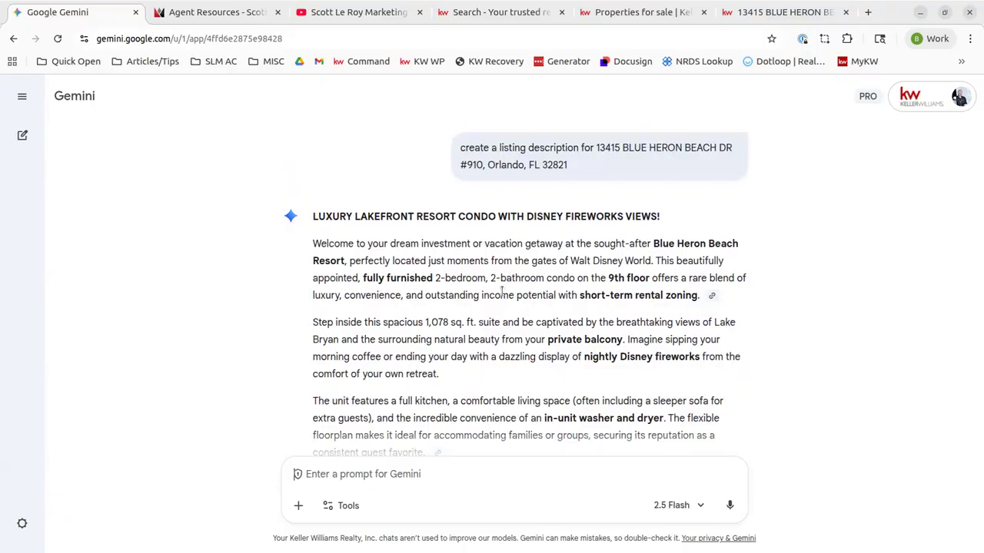
{"action": "scroll", "coordinate": [501, 292], "scroll_direction": "down", "scroll_amount": 4}
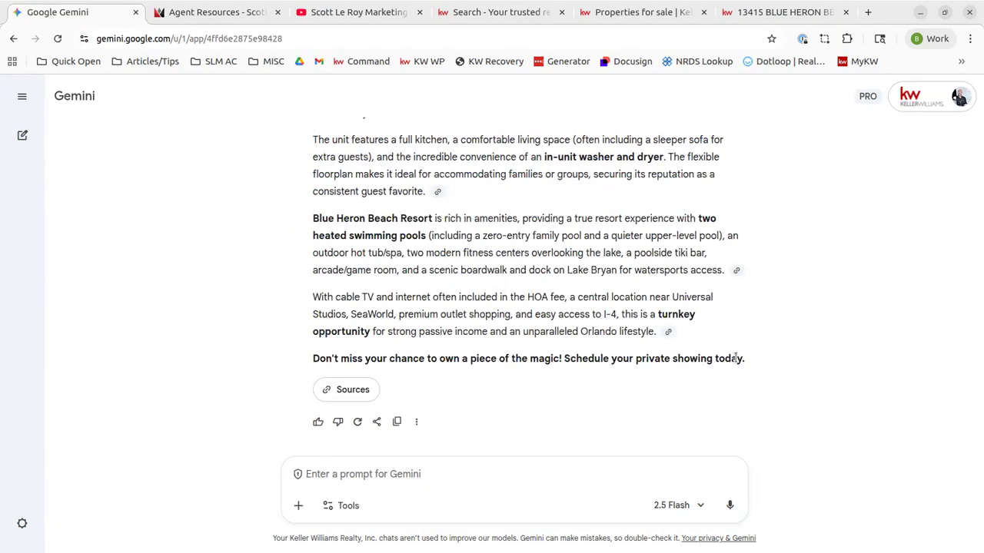
Request adding that the kitchen was remodeled in 2025 plus a 300 sq ft addition
{"action": "type", "text": "add in theat the"}
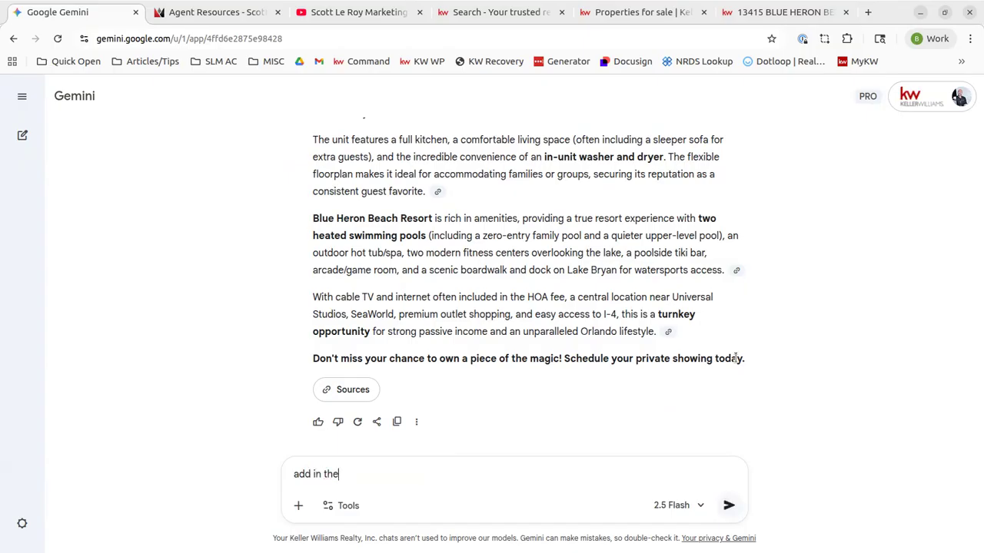
{"action": "key", "text": "BackSpace"}
{"action": "key", "text": "BackSpace"}
{"action": "key", "text": "BackSpace"}
{"action": "key", "text": "BackSpace"}
{"action": "key", "text": "BackSpace"}
{"action": "key", "text": "BackSpace"}
{"action": "key", "text": "BackSpace"}
{"action": "key", "text": "BackSpace"}
{"action": "key", "text": "BackSpace"}
{"action": "key", "text": "BackSpace"}
{"action": "type", "text": "that the kitchen was remodeled in"}
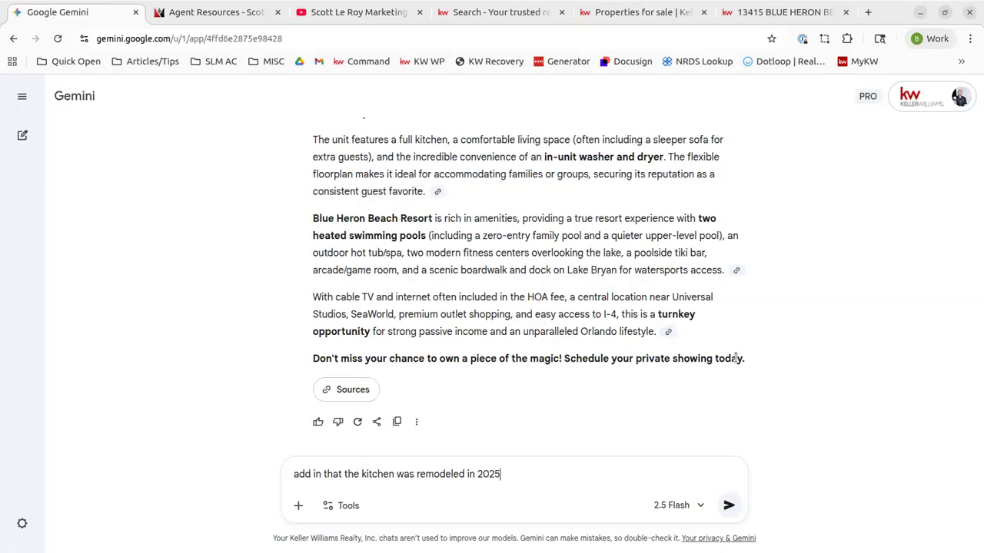
{"action": "type", "text": "2025 and a new addition was added, a"}
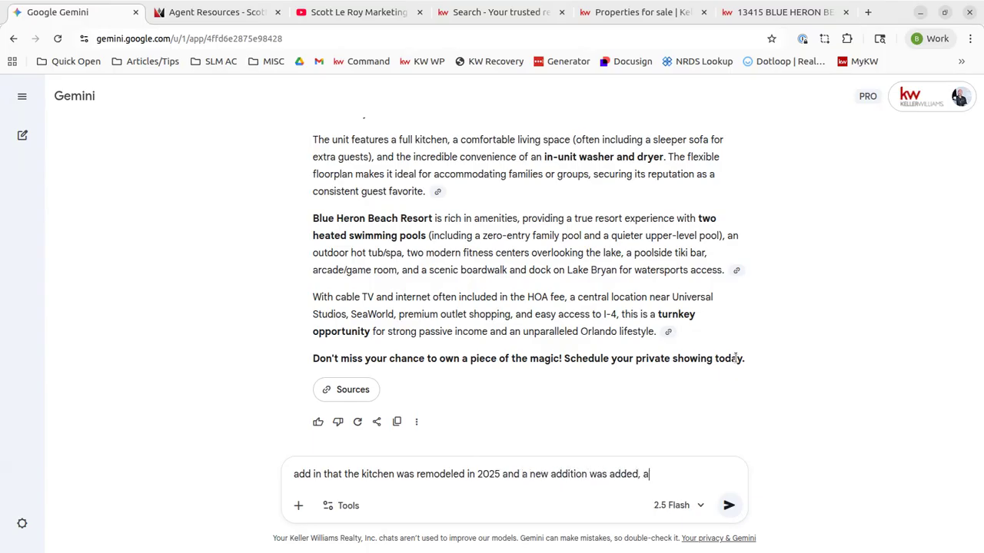
{"action": "type", "text": "dding 300 sq ft"}
{"action": "key", "text": "Return"}
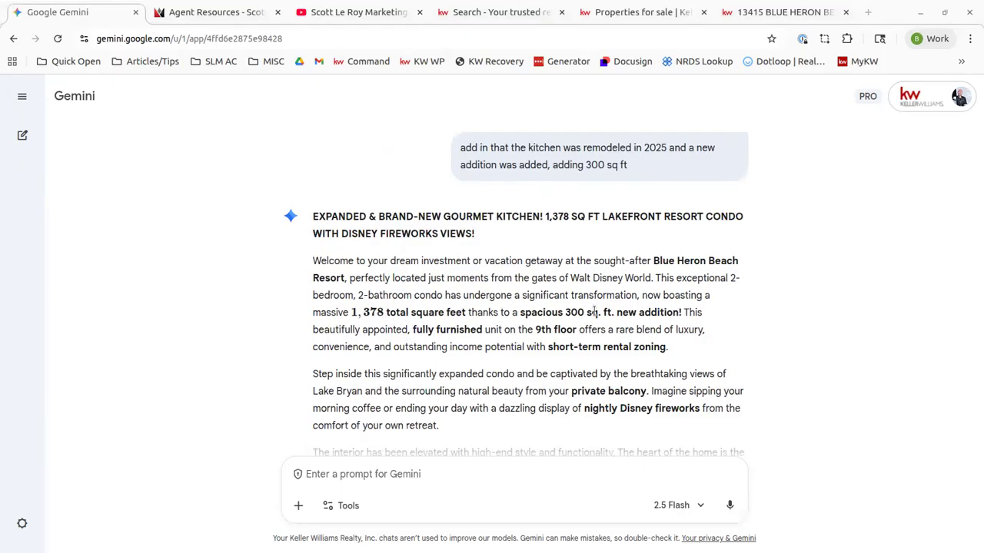
Highlight the '300 sq. ft. new addition' and 'completely remodeled in 2025' phrases in the revision
{"action": "left_click_drag", "start_coordinate": [520, 312], "coordinate": [679, 312]}
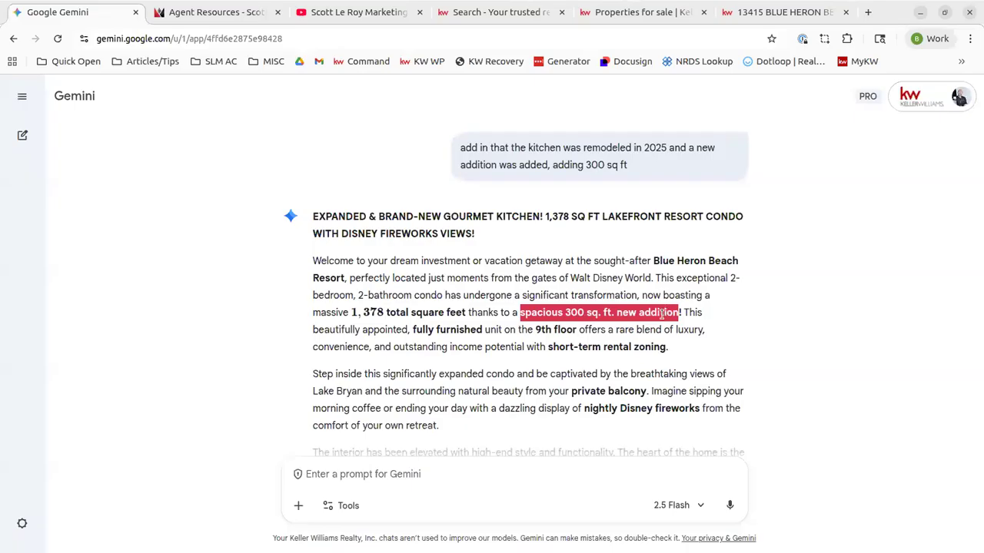
{"action": "left_click", "coordinate": [428, 310]}
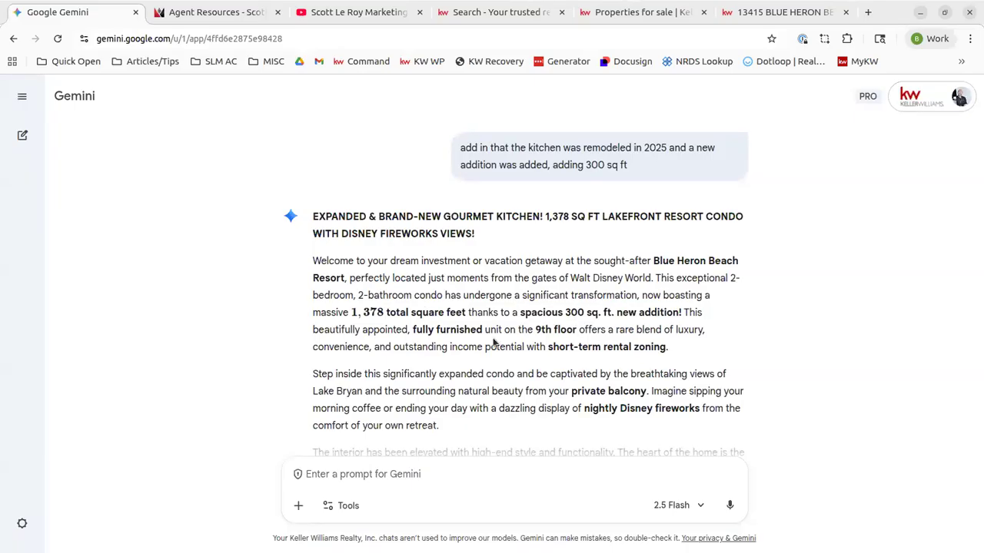
{"action": "scroll", "coordinate": [494, 343], "scroll_direction": "down", "scroll_amount": 2}
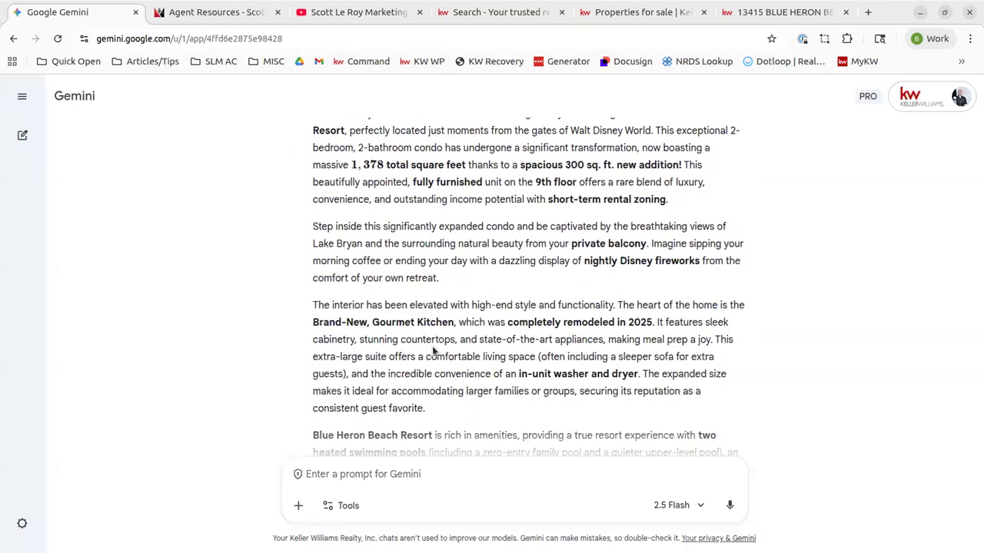
{"action": "double_click", "coordinate": [321, 305]}
{"action": "left_click", "coordinate": [520, 326]}
{"action": "left_click_drag", "start_coordinate": [520, 326], "coordinate": [642, 322]}
{"action": "left_click", "coordinate": [631, 328]}
Read through the rest of the revised description and expand the chat-history sidebar
{"action": "scroll", "coordinate": [631, 328], "scroll_direction": "down", "scroll_amount": 3}
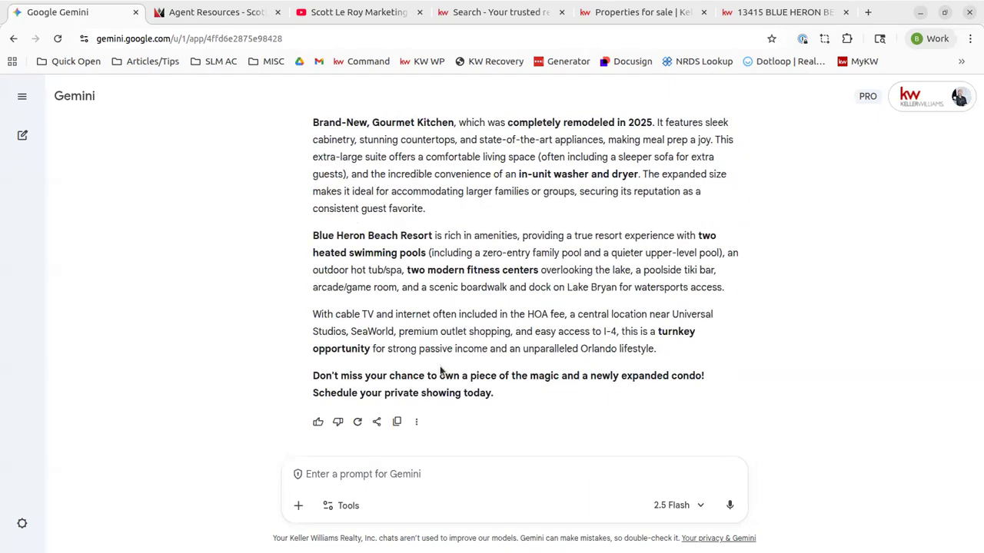
{"action": "scroll", "coordinate": [366, 231], "scroll_direction": "up", "scroll_amount": 4}
{"action": "scroll", "coordinate": [365, 228], "scroll_direction": "up", "scroll_amount": 6}
{"action": "scroll", "coordinate": [367, 231], "scroll_direction": "down", "scroll_amount": 10}
{"action": "scroll", "coordinate": [586, 261], "scroll_direction": "up", "scroll_amount": 9}
{"action": "scroll", "coordinate": [586, 261], "scroll_direction": "down", "scroll_amount": 10}
{"action": "left_click", "coordinate": [25, 96]}
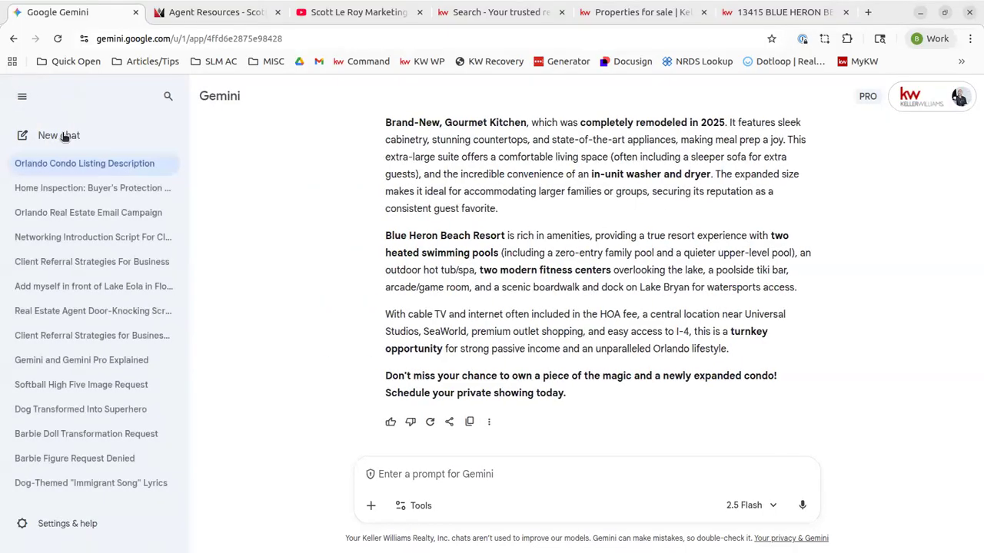
Start a new chat requesting an agent phone script for a potential seller, noting declining mortgage rates
{"action": "left_click", "coordinate": [24, 99]}
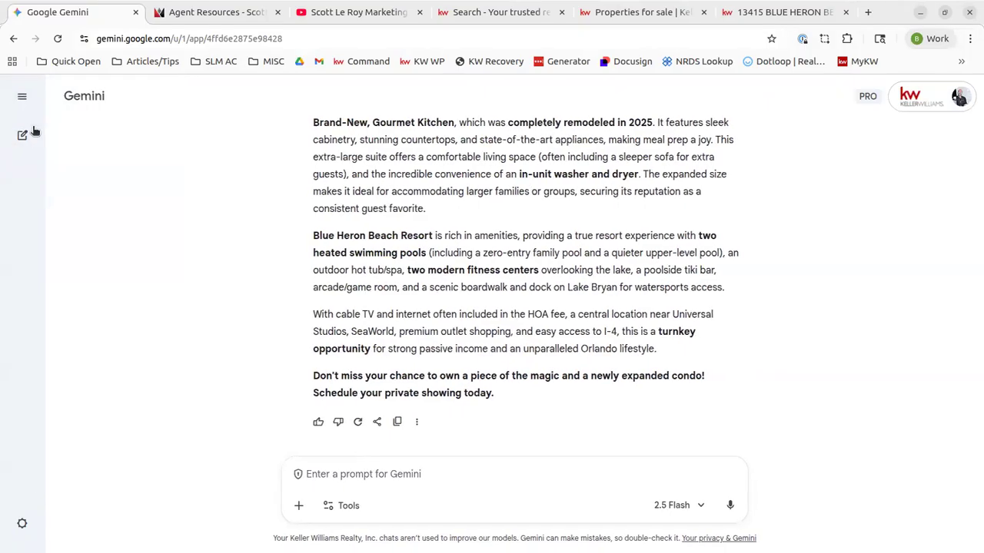
{"action": "left_click", "coordinate": [22, 136]}
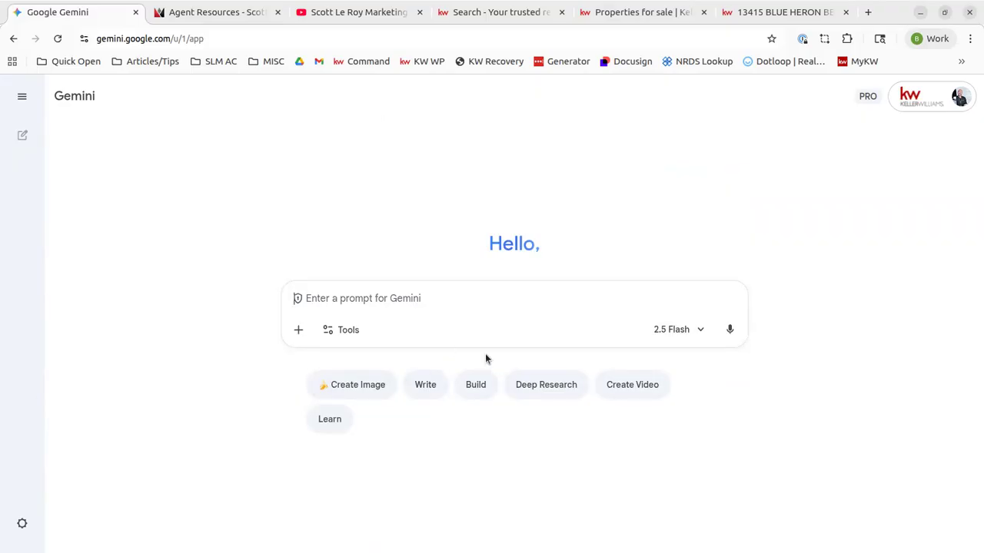
{"action": "type", "text": "wr"}
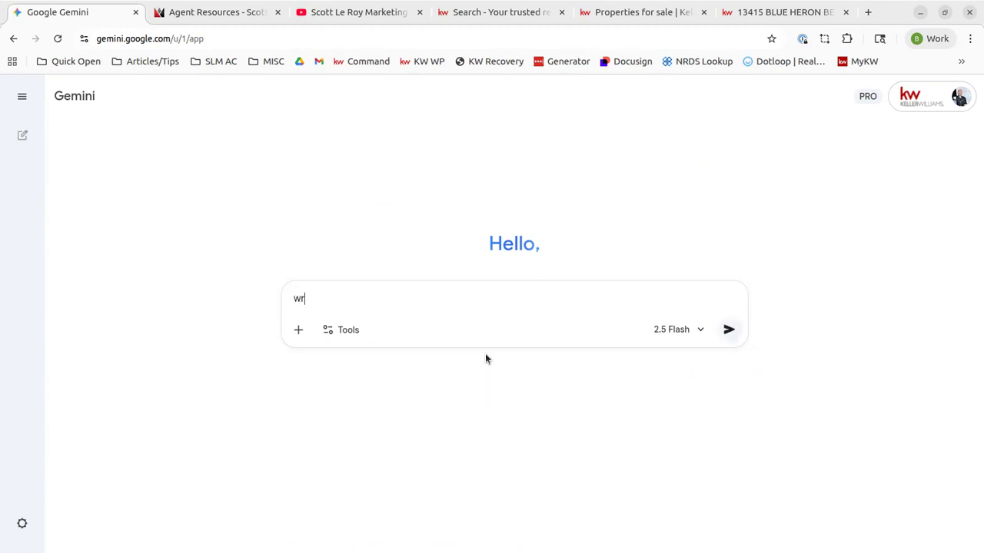
{"action": "type", "text": "ite a phone script for a re"}
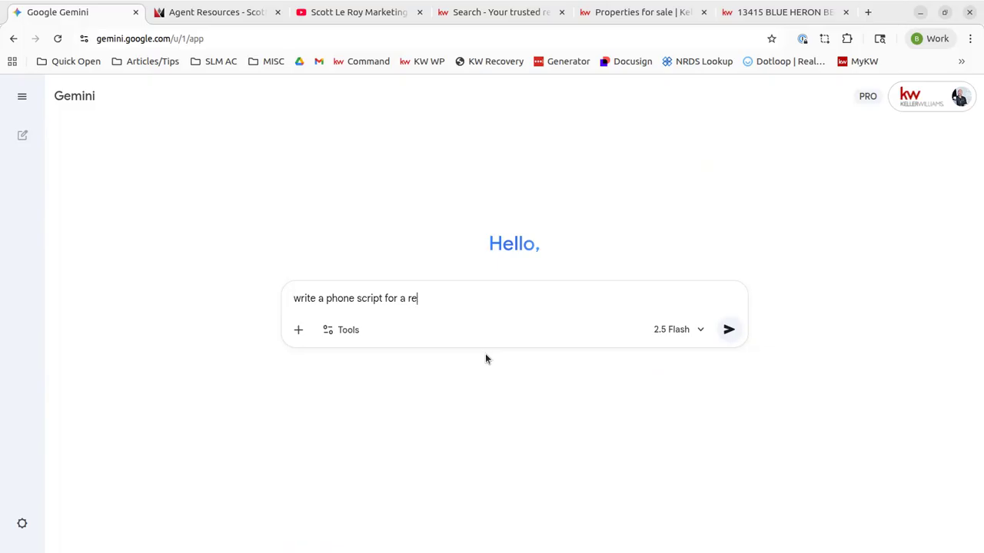
{"action": "type", "text": "al estate agent to chat with a p"}
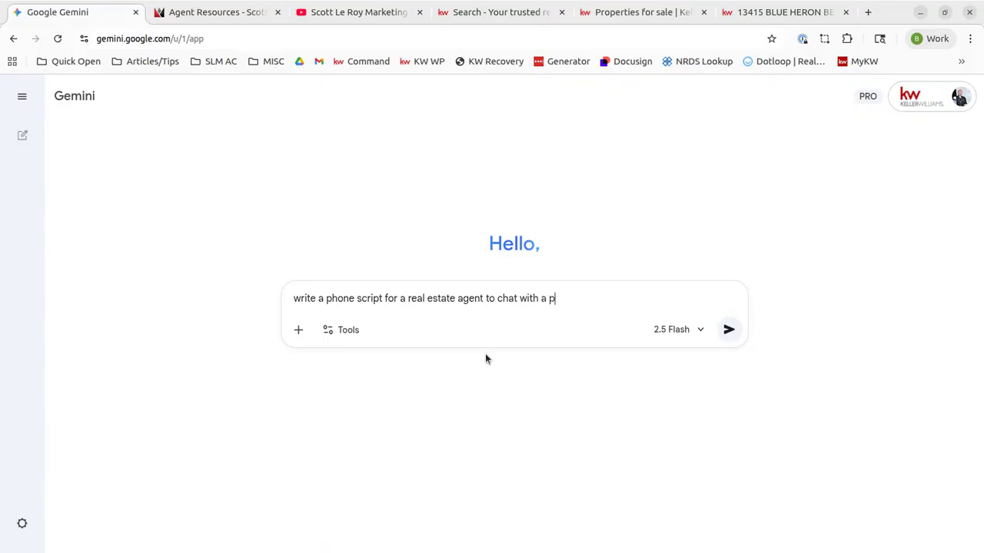
{"action": "type", "text": "otential seller about their propert"}
{"action": "key", "text": "BackSpace"}
{"action": "key", "text": "BackSpace"}
{"action": "type", "text": "roperty"}
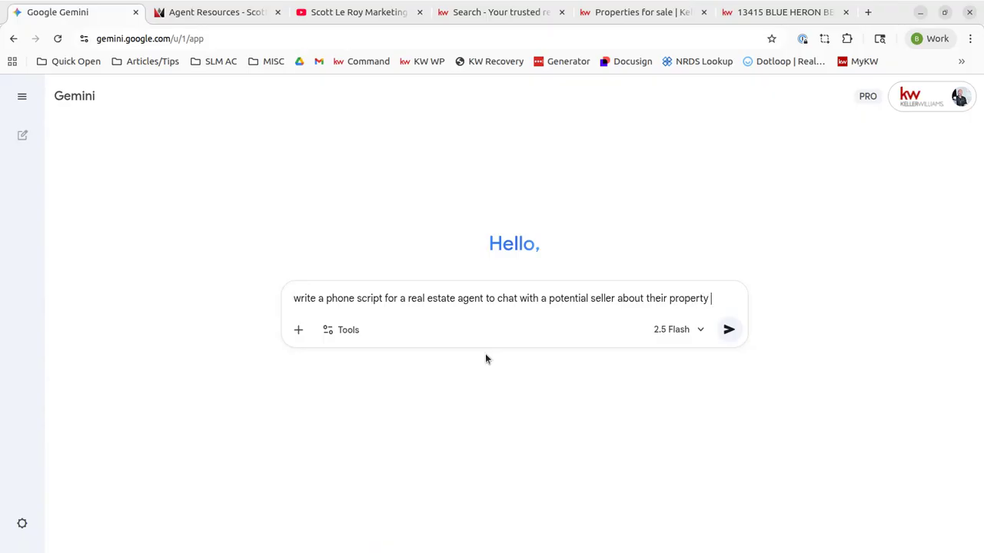
{"action": "type", "text": " and what they want to do in the future"}
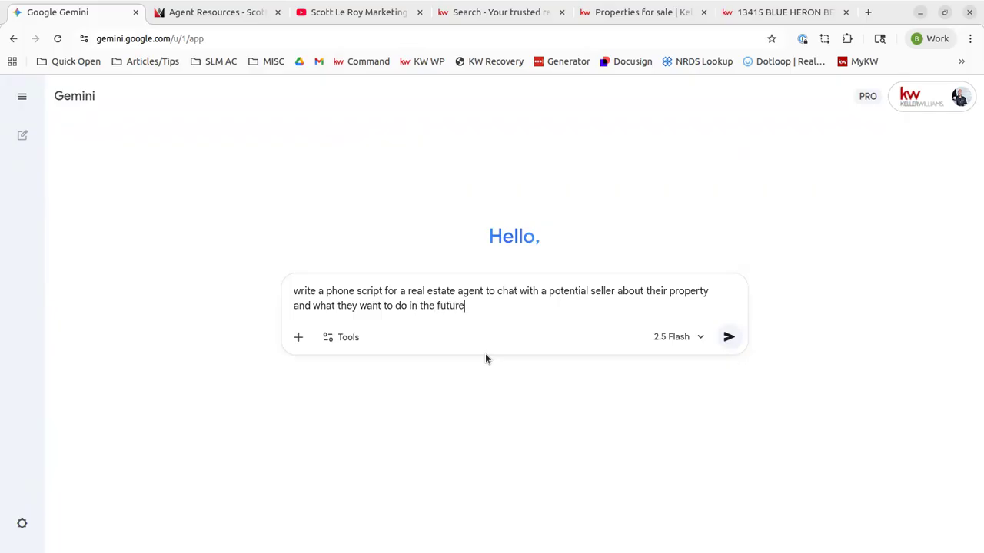
{"action": "type", "text": ". add in that mortgage rates ar"}
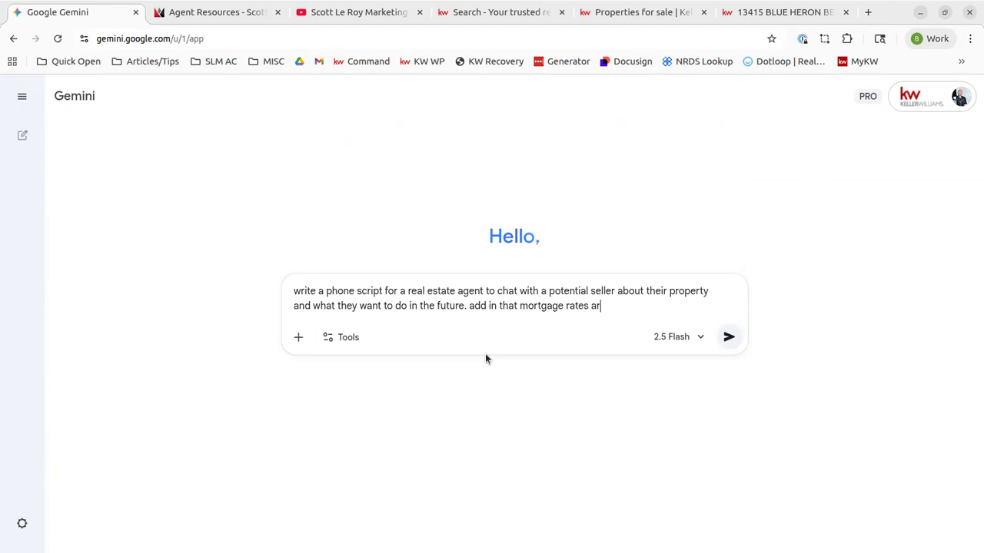
{"action": "type", "text": "e declining"}
{"action": "key", "text": "Return"}
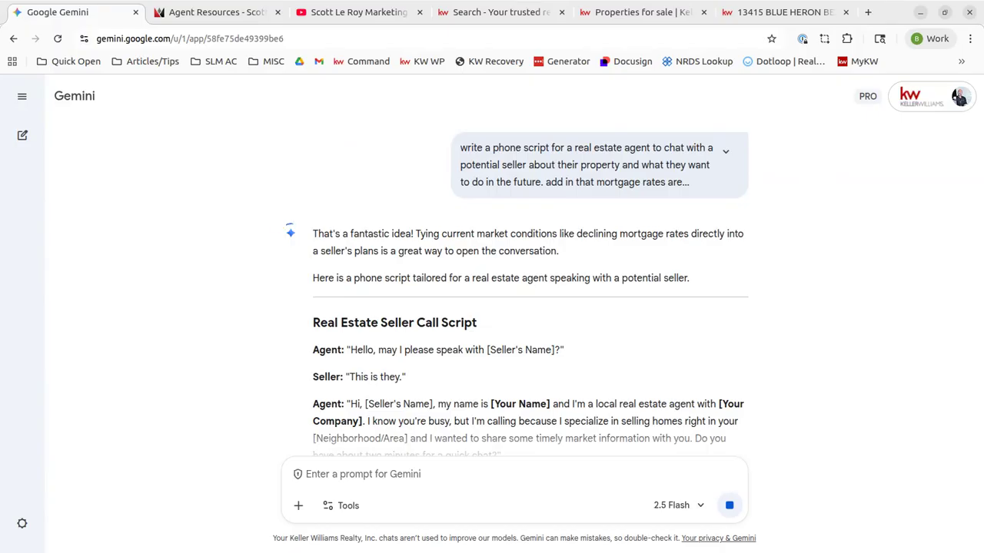
{"action": "scroll", "coordinate": [315, 294], "scroll_direction": "down", "scroll_amount": 2}
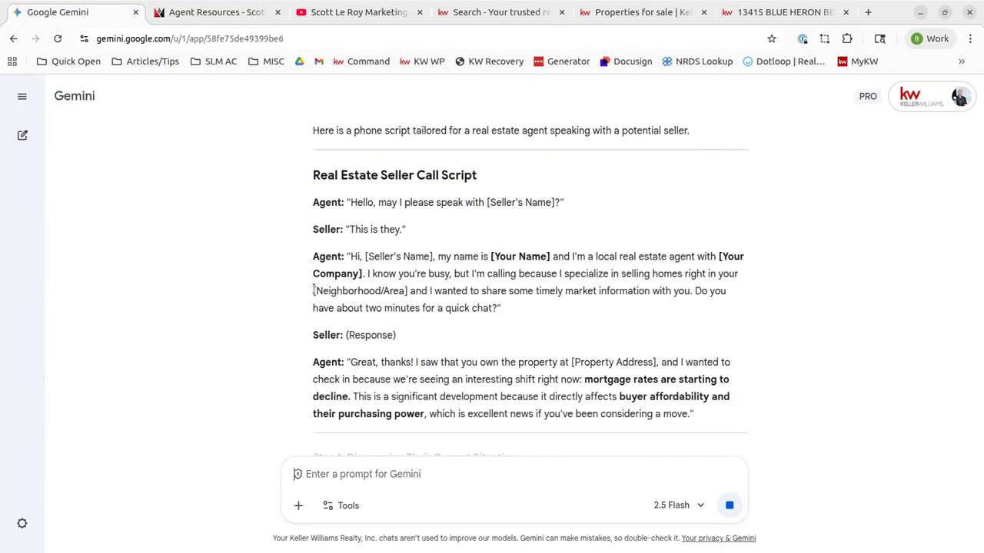
{"action": "scroll", "coordinate": [461, 310], "scroll_direction": "down", "scroll_amount": 2}
{"action": "scroll", "coordinate": [397, 308], "scroll_direction": "up", "scroll_amount": 4}
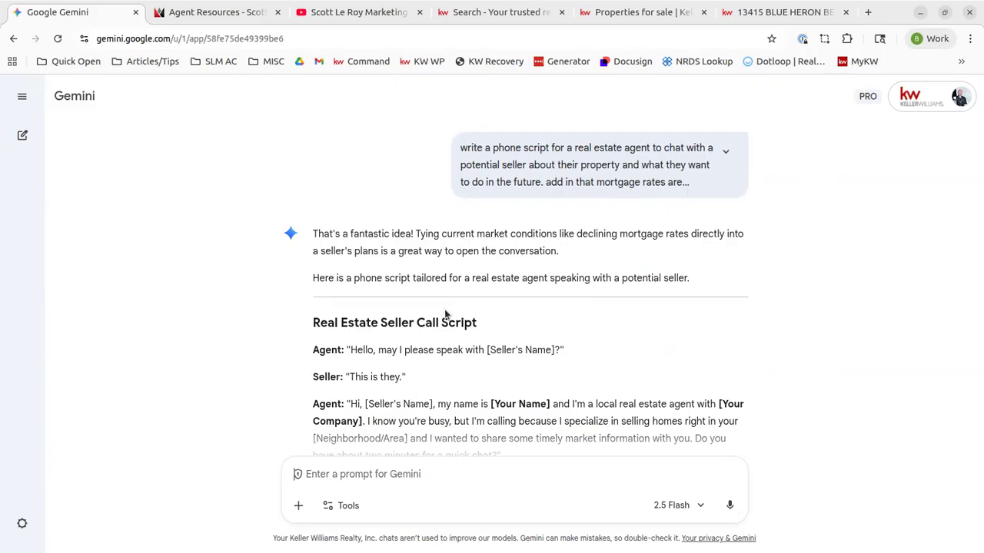
{"action": "scroll", "coordinate": [454, 262], "scroll_direction": "down", "scroll_amount": 2}
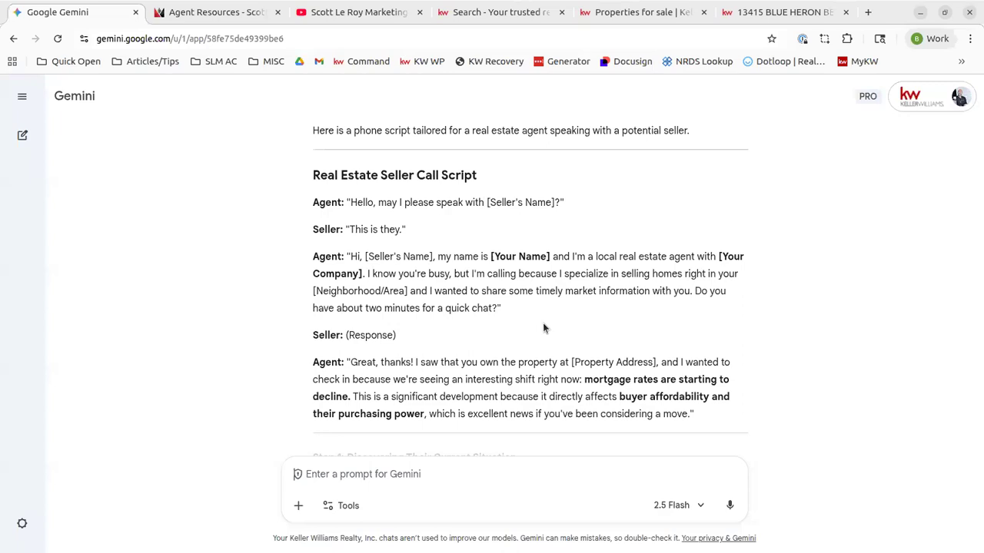
{"action": "scroll", "coordinate": [545, 327], "scroll_direction": "down", "scroll_amount": 2}
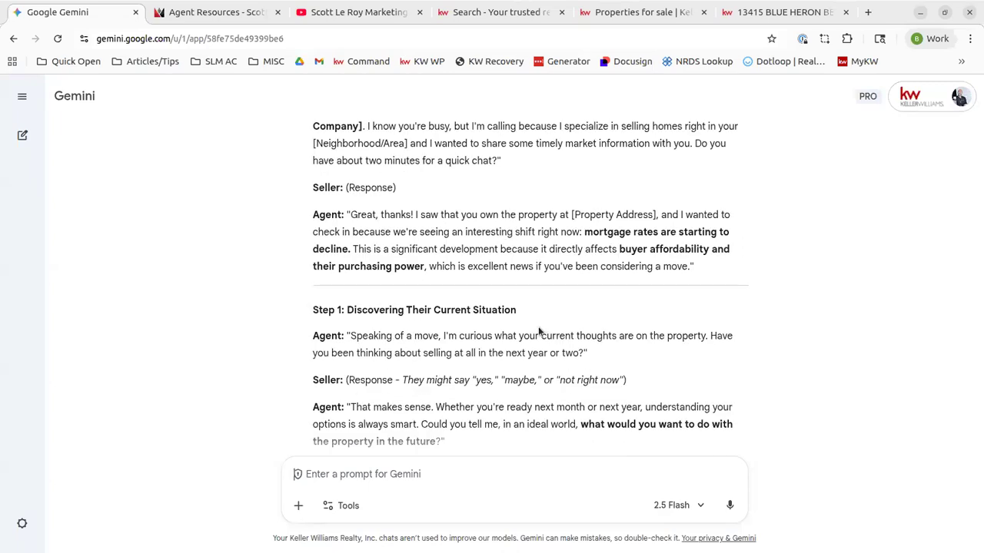
{"action": "scroll", "coordinate": [538, 326], "scroll_direction": "down", "scroll_amount": 4}
{"action": "scroll", "coordinate": [538, 327], "scroll_direction": "up", "scroll_amount": 2}
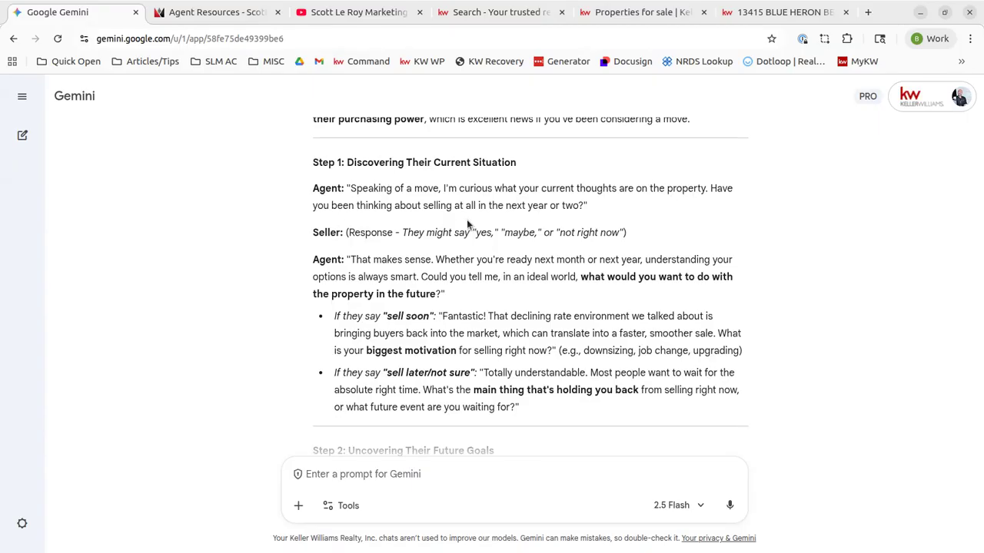
{"action": "scroll", "coordinate": [538, 258], "scroll_direction": "down", "scroll_amount": 3}
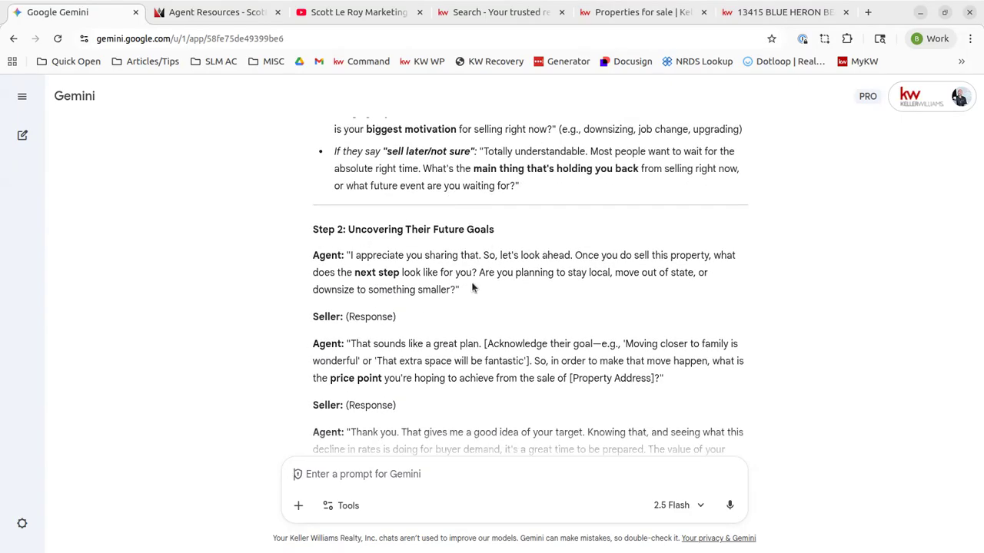
{"action": "scroll", "coordinate": [376, 261], "scroll_direction": "down", "scroll_amount": 6}
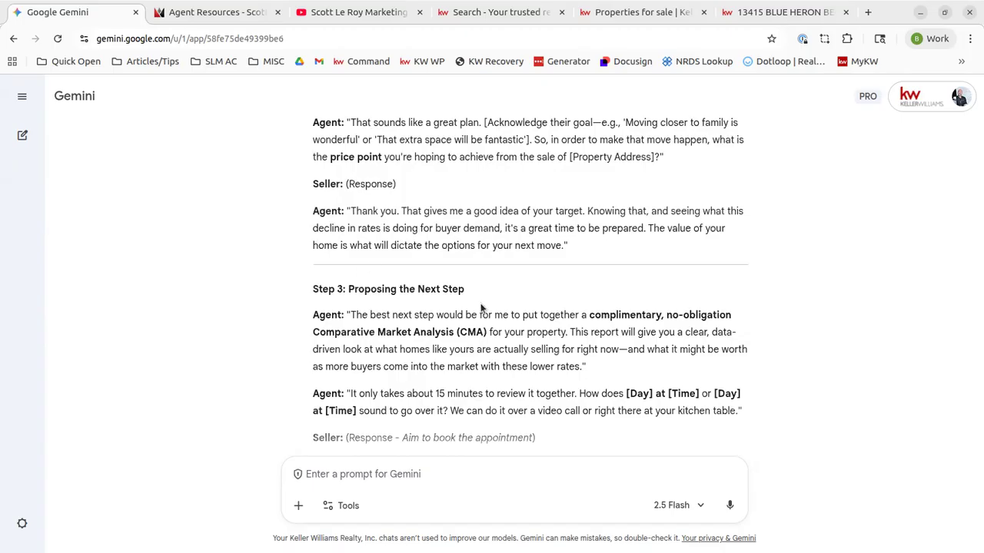
{"action": "scroll", "coordinate": [484, 311], "scroll_direction": "down", "scroll_amount": 4}
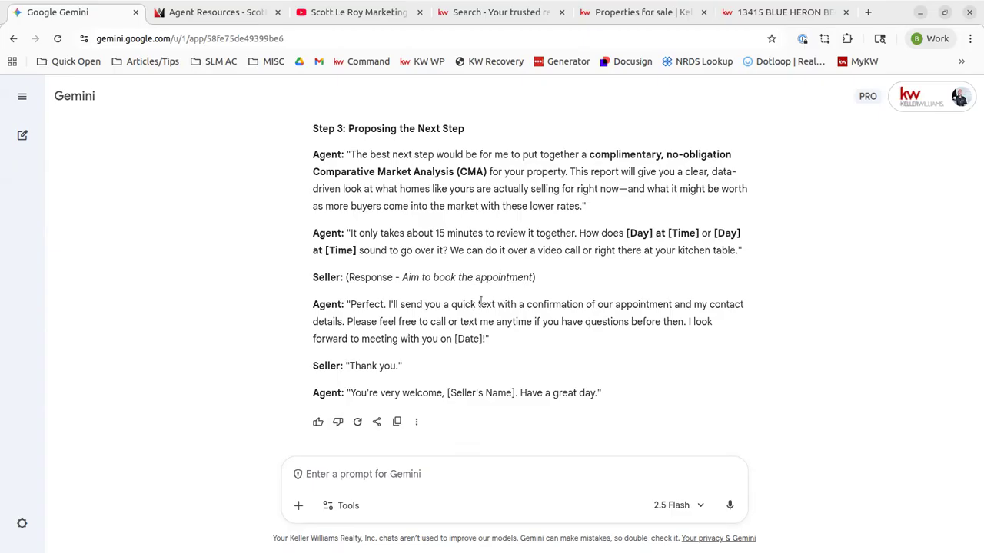
{"action": "scroll", "coordinate": [428, 276], "scroll_direction": "up", "scroll_amount": 3}
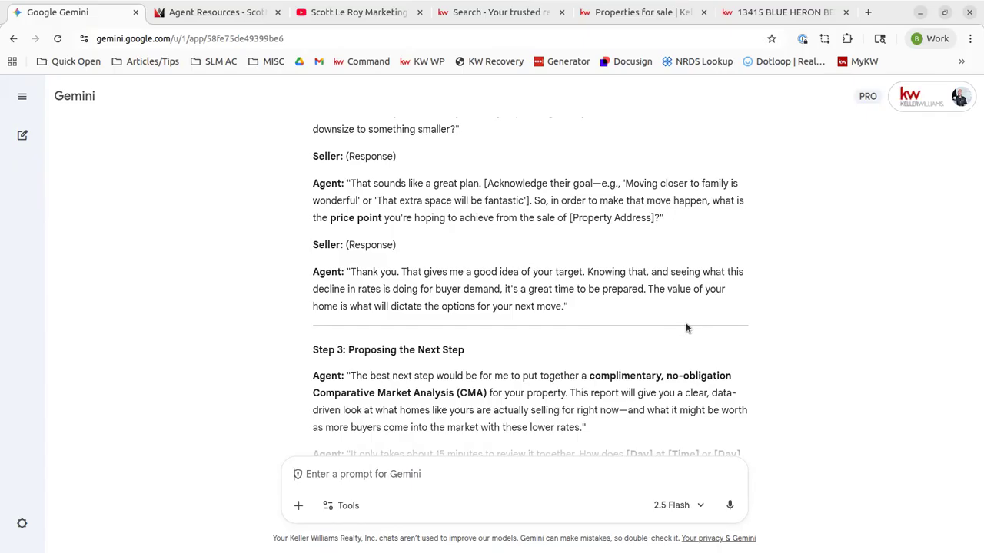
Copy the home-value sentence into a new prompt reading 'change the sentence:' with the sentence quoted
{"action": "left_click_drag", "start_coordinate": [650, 289], "coordinate": [563, 306]}
{"action": "key", "text": "ctrl+c"}
{"action": "left_click", "coordinate": [647, 289]}
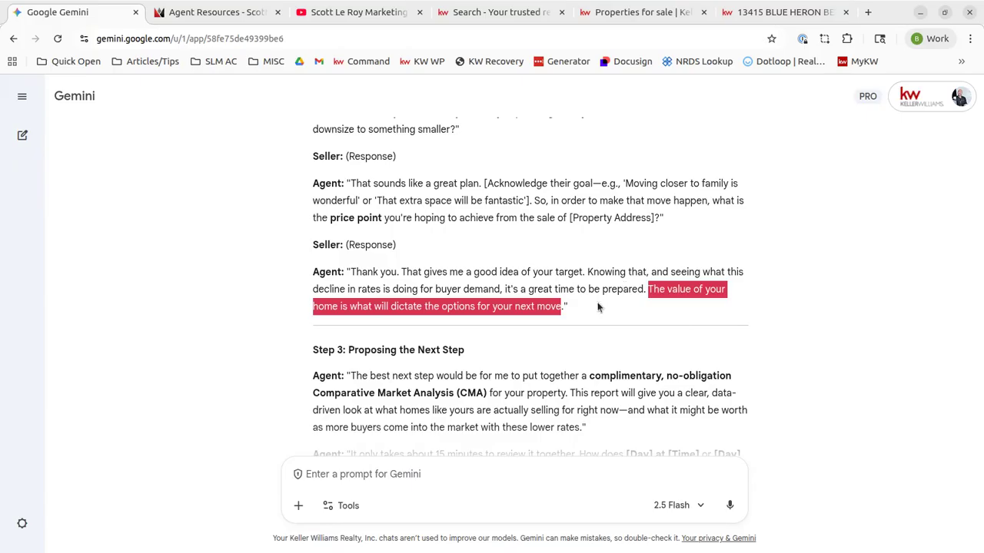
{"action": "left_click", "coordinate": [404, 475]}
{"action": "type", "text": "chang"}
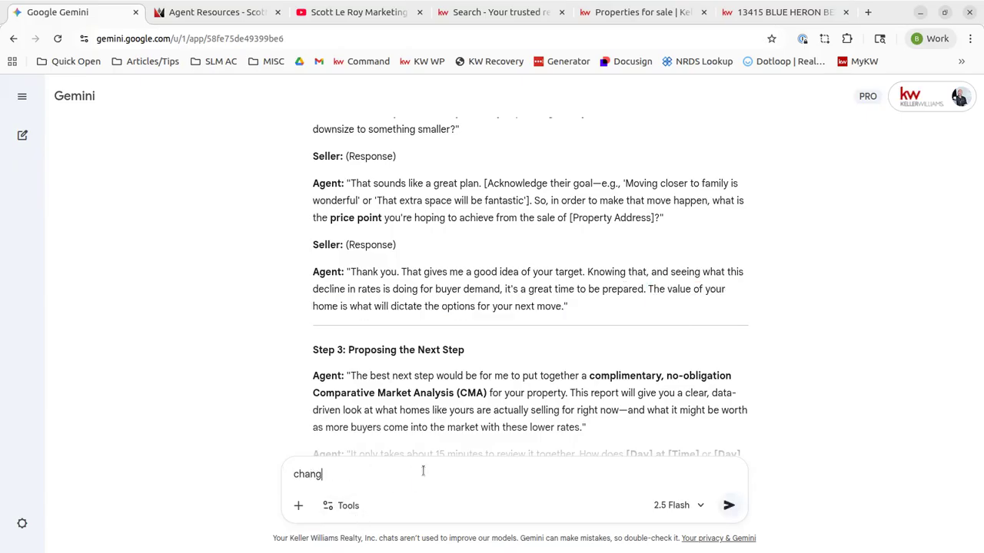
{"action": "type", "text": "e the sentence:"}
{"action": "key", "text": "ctrl+v"}
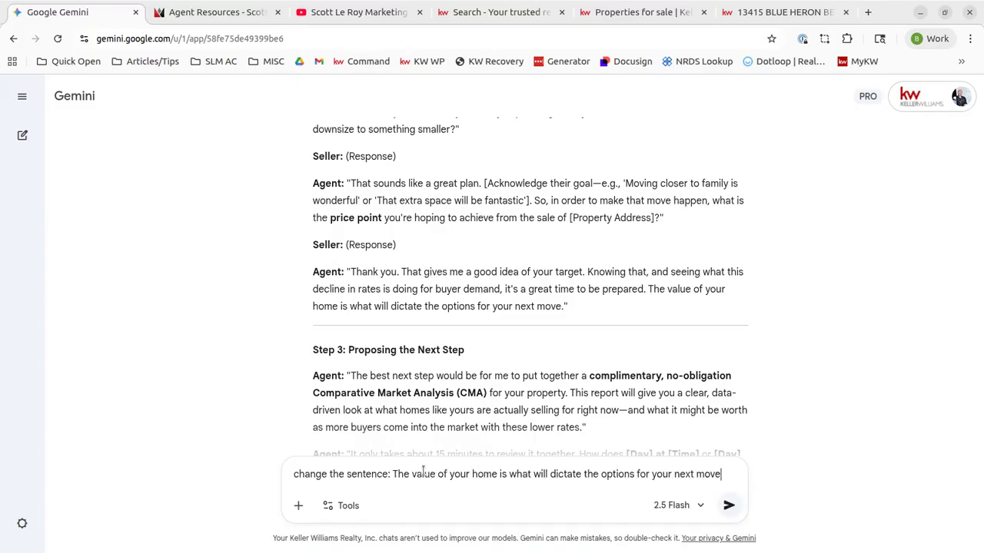
{"action": "type", "text": "to"}
{"action": "key", "text": "BackSpace"}
{"action": "key", "text": "BackSpace"}
{"action": "key", "text": "BackSpace"}
{"action": "type", "text": "\""}
{"action": "key", "text": "ctrl+Left"}
{"action": "key", "text": "ctrl+Left"}
{"action": "key", "text": "ctrl+Left"}
{"action": "key", "text": "ctrl+Left"}
{"action": "key", "text": "ctrl+Left"}
{"action": "key", "text": "ctrl+Left"}
{"action": "key", "text": "ctrl+Left"}
{"action": "type", "text": "\""}
Finish the prompt with 'to sound casual and conversational' and send it
{"action": "key", "text": "End"}
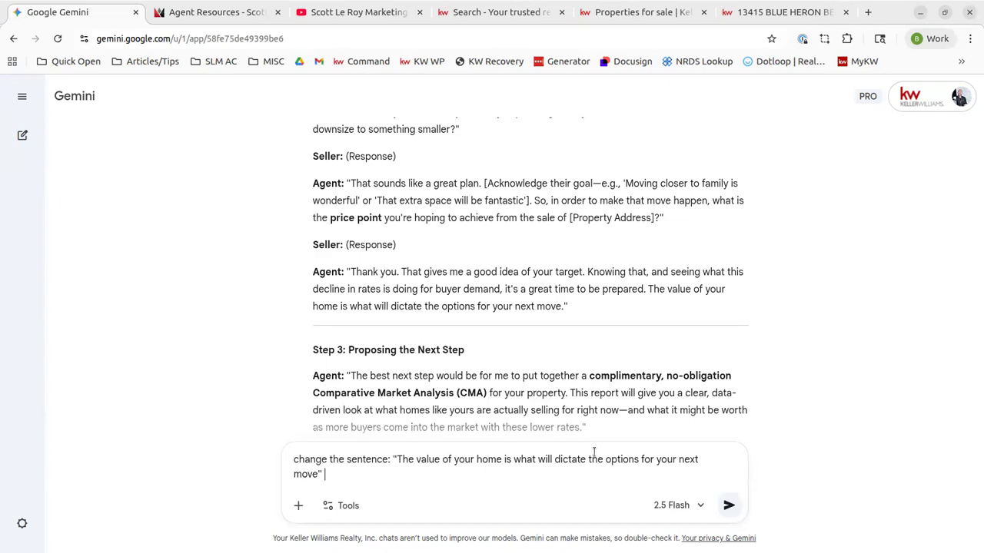
{"action": "type", "text": "to sh"}
{"action": "type", "text": "ow"}
{"action": "key", "text": "BackSpace"}
{"action": "key", "text": "BackSpace"}
{"action": "key", "text": "BackSpace"}
{"action": "key", "text": "BackSpace"}
{"action": "type", "text": "sound"}
{"action": "type", "text": "casual and conversationa"}
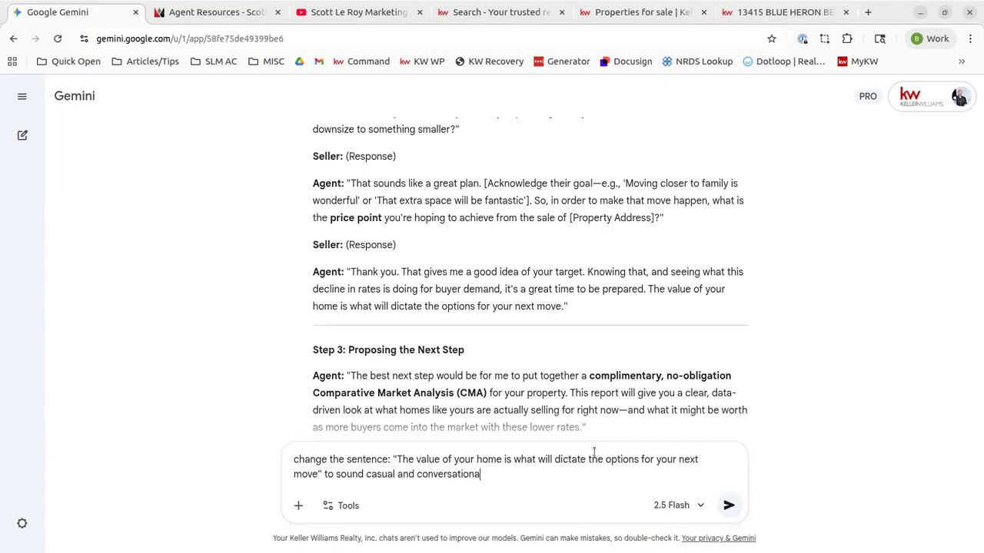
{"action": "type", "text": "l"}
{"action": "key", "text": "Return"}
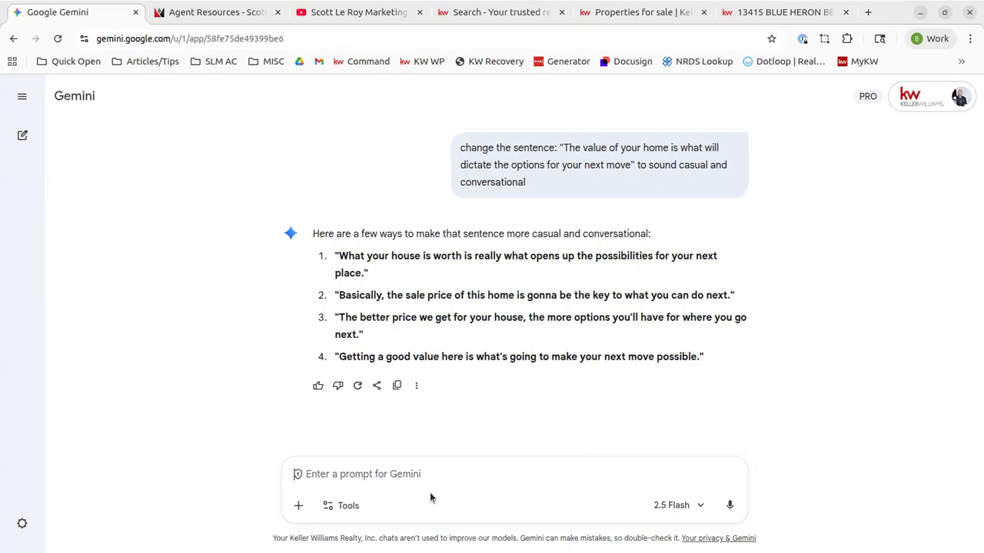
Ask Gemini to 'change the script with the first option' to revise the seller call script
{"action": "type", "text": "change it with "}
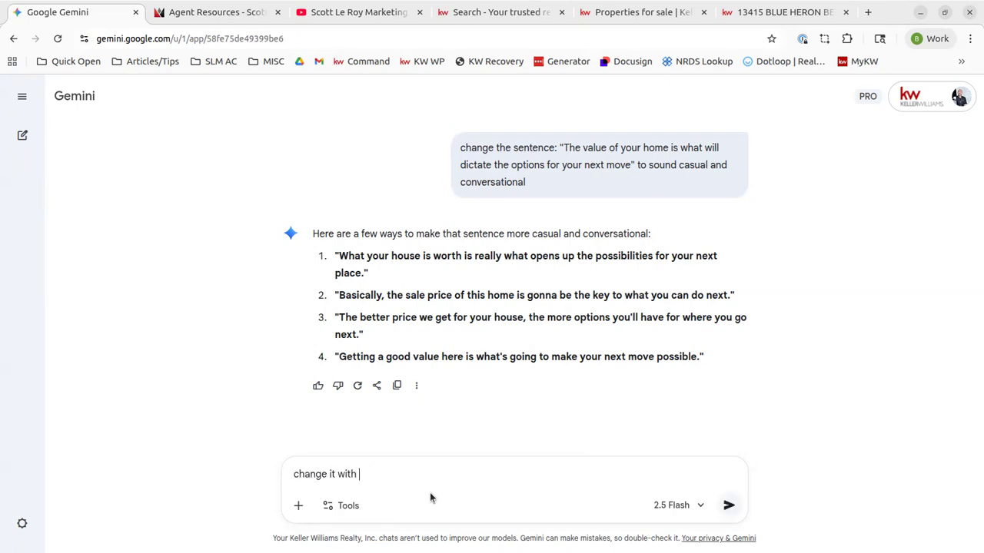
{"action": "type", "text": "the first option"}
{"action": "key", "text": "ctrl+Left"}
{"action": "key", "text": "ctrl+Left"}
{"action": "key", "text": "ctrl+Left"}
{"action": "key", "text": "ctrl+Left"}
{"action": "key", "text": "BackSpace"}
{"action": "key", "text": "BackSpace"}
{"action": "key", "text": "BackSpace"}
{"action": "type", "text": "the script"}
{"action": "key", "text": "Return"}
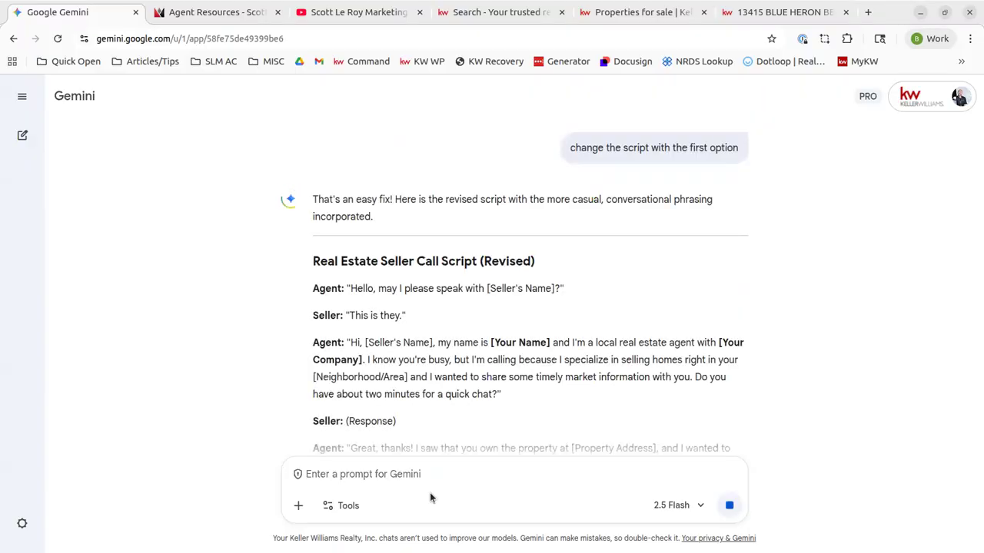
{"action": "mouse_move", "coordinate": [578, 142]}
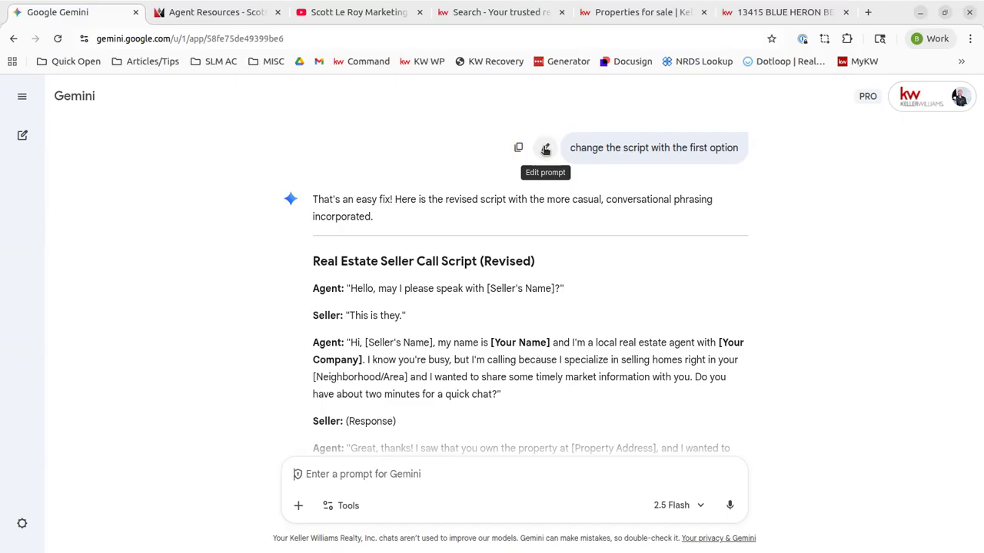
{"action": "left_click", "coordinate": [545, 148]}
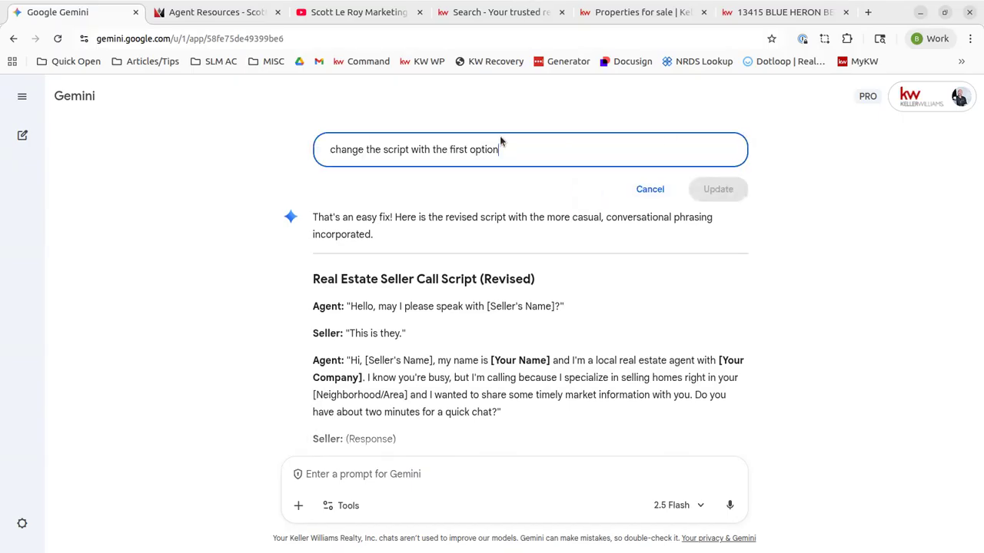
{"action": "left_click", "coordinate": [651, 190]}
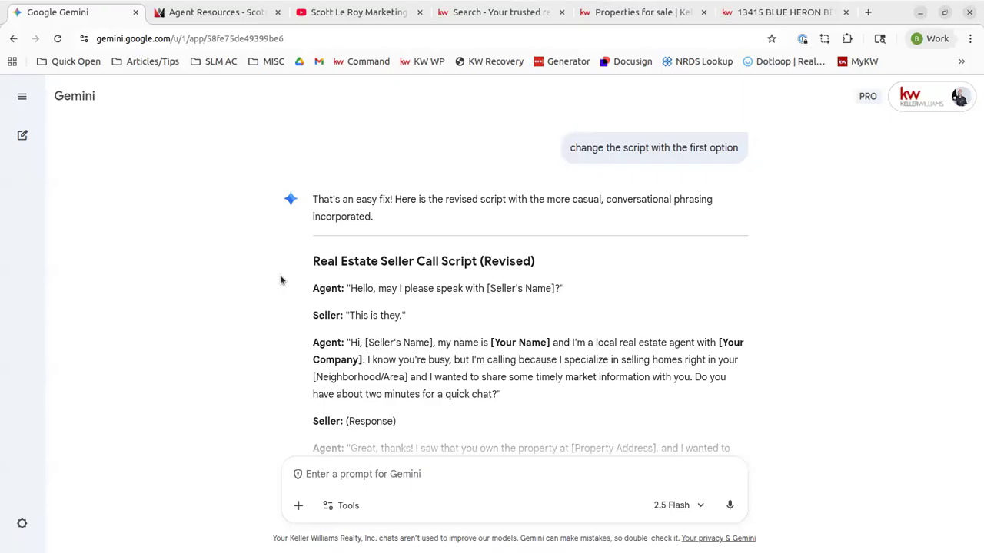
{"action": "scroll", "coordinate": [280, 280], "scroll_direction": "down", "scroll_amount": 5}
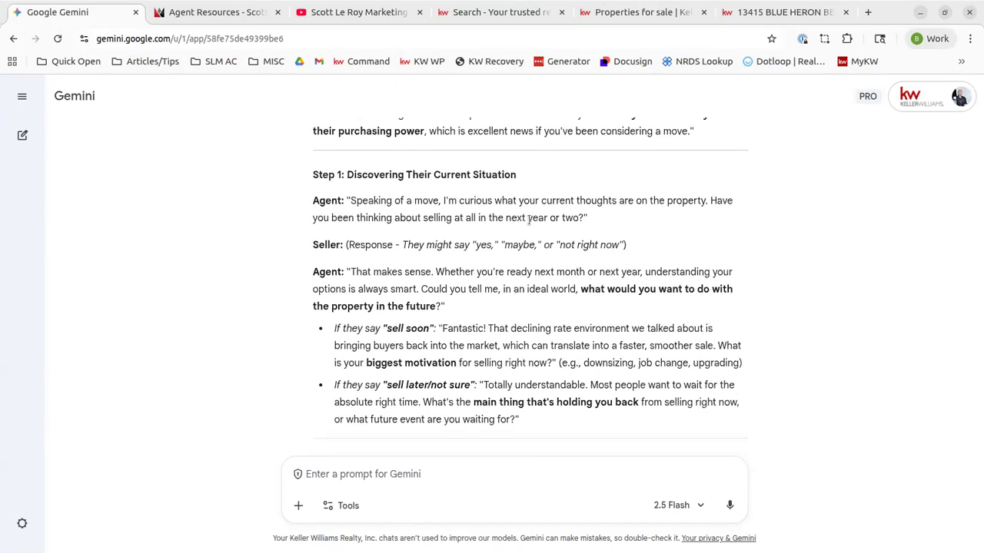
{"action": "scroll", "coordinate": [529, 222], "scroll_direction": "down", "scroll_amount": 4}
{"action": "scroll", "coordinate": [373, 218], "scroll_direction": "down", "scroll_amount": 2}
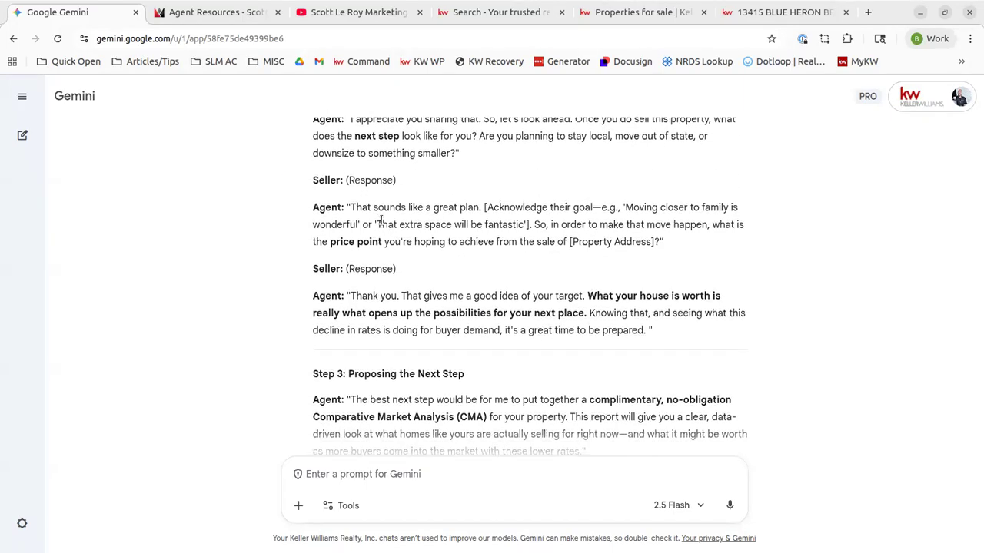
{"action": "left_click_drag", "start_coordinate": [307, 231], "coordinate": [673, 266]}
{"action": "left_click", "coordinate": [674, 265]}
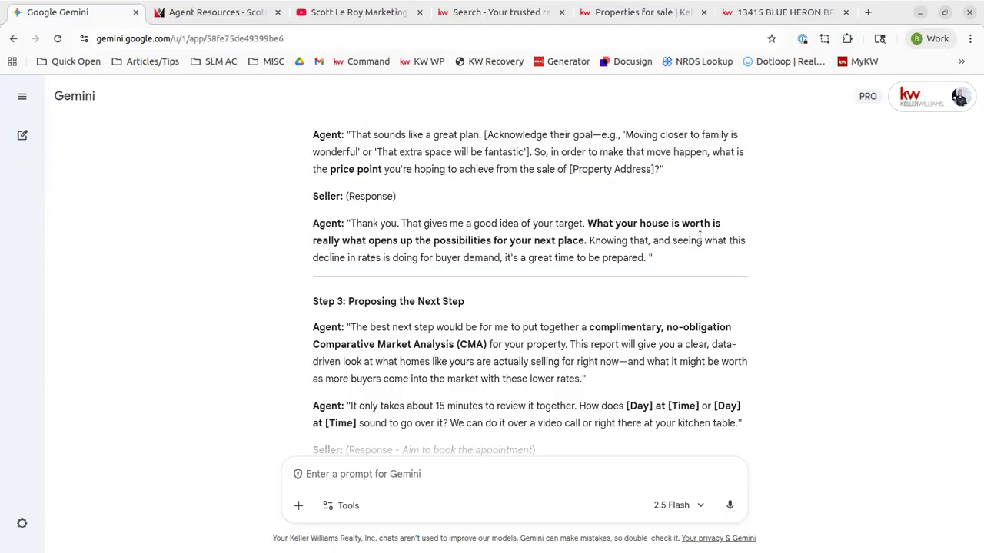
{"action": "scroll", "coordinate": [430, 315], "scroll_direction": "down", "scroll_amount": 2}
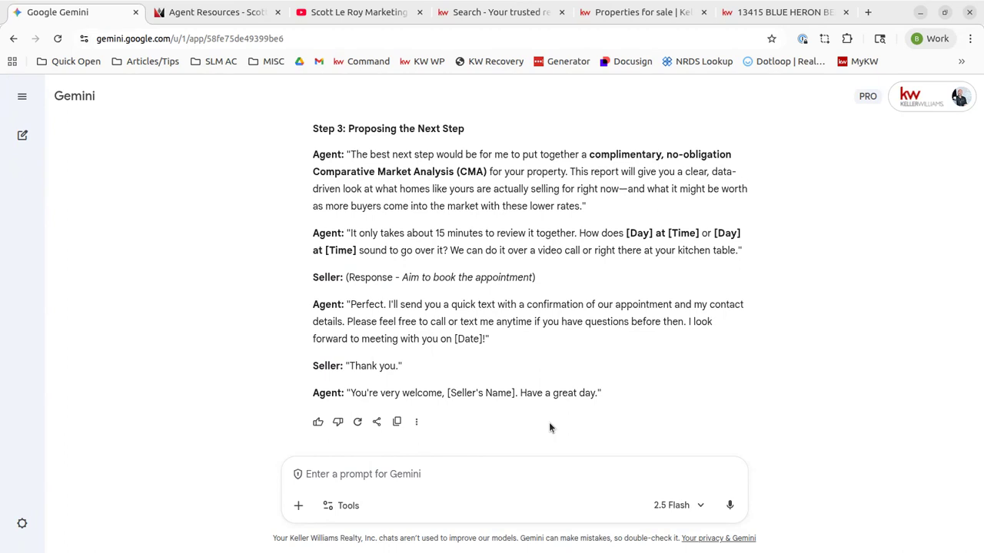
{"action": "scroll", "coordinate": [549, 421], "scroll_direction": "up", "scroll_amount": 12}
{"action": "scroll", "coordinate": [549, 422], "scroll_direction": "down", "scroll_amount": 10}
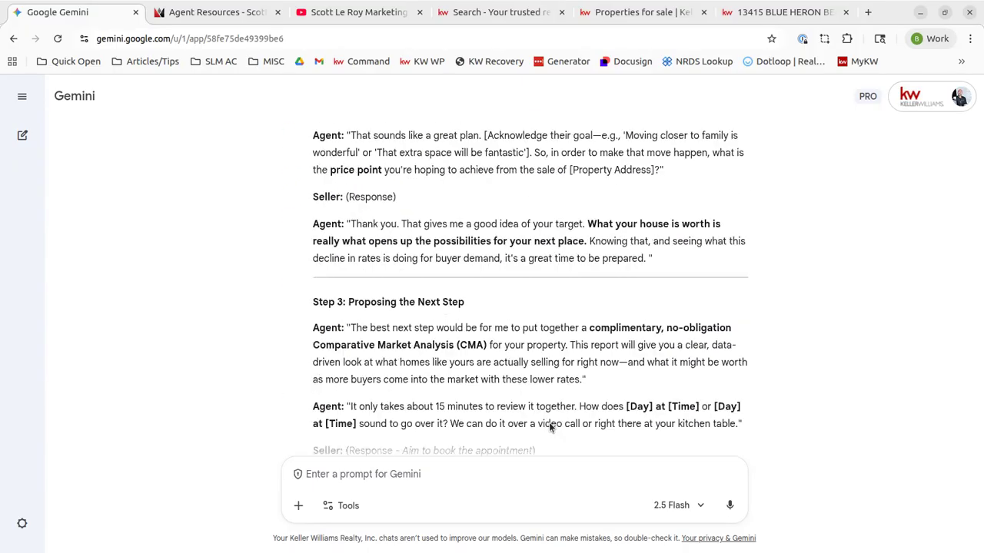
{"action": "scroll", "coordinate": [550, 428], "scroll_direction": "down", "scroll_amount": 2}
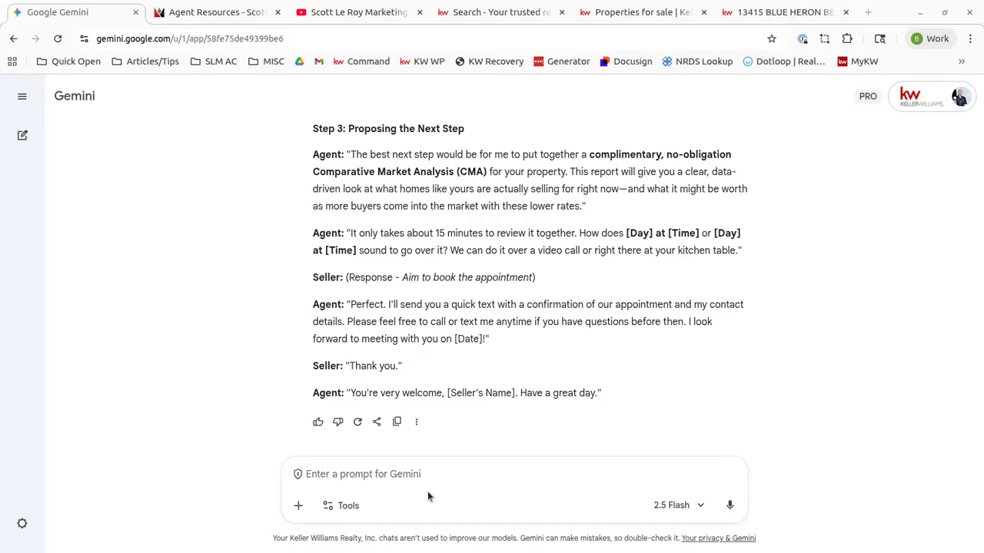
In a new chat, ask for the top lead magnet ideas for real estate agents around Orlando, Florida
{"action": "left_click", "coordinate": [442, 475]}
{"action": "left_click", "coordinate": [18, 137]}
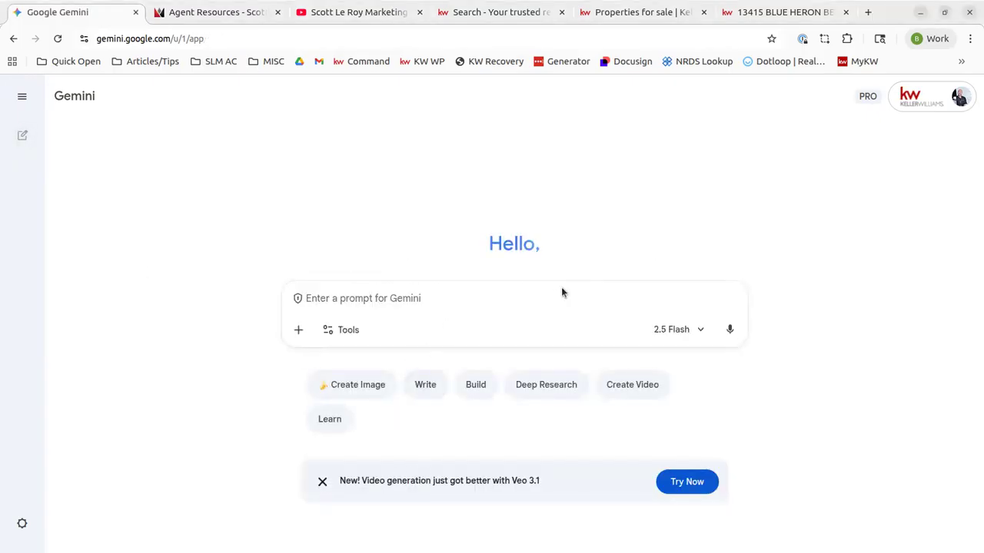
{"action": "type", "text": "what"}
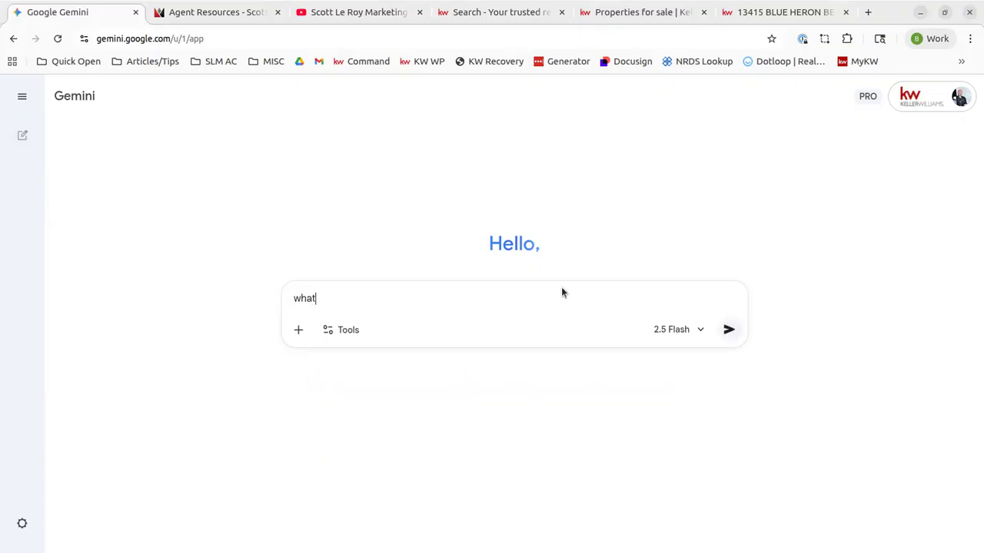
{"action": "type", "text": " are some of the top lead mag"}
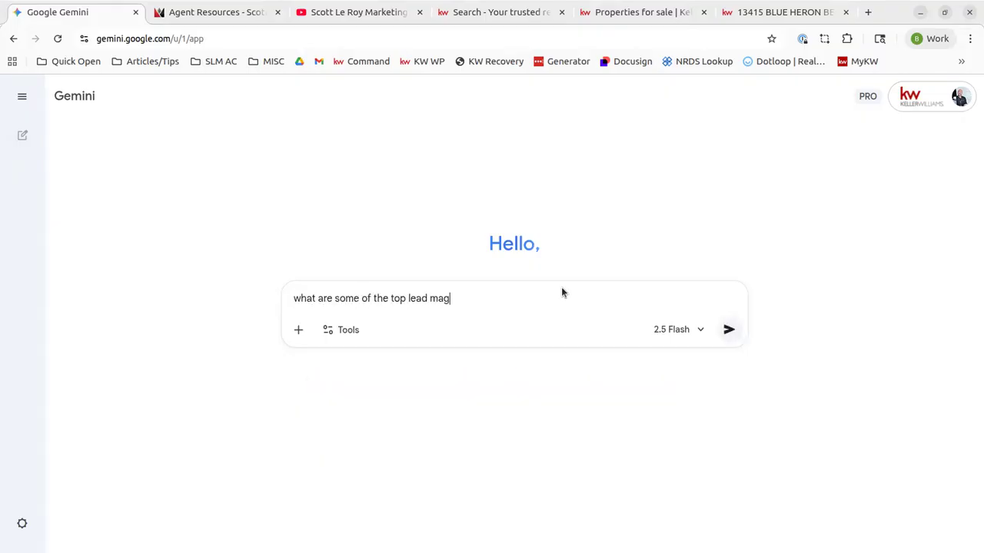
{"action": "type", "text": "net ideas for real estate agents around Orlando Florida"}
{"action": "key", "text": "Return"}
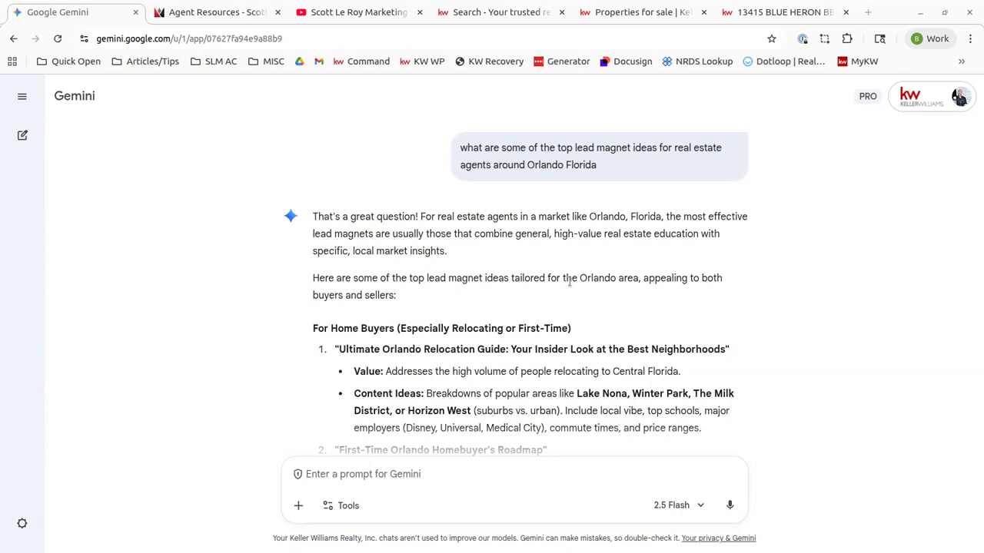
{"action": "scroll", "coordinate": [572, 279], "scroll_direction": "down", "scroll_amount": 1}
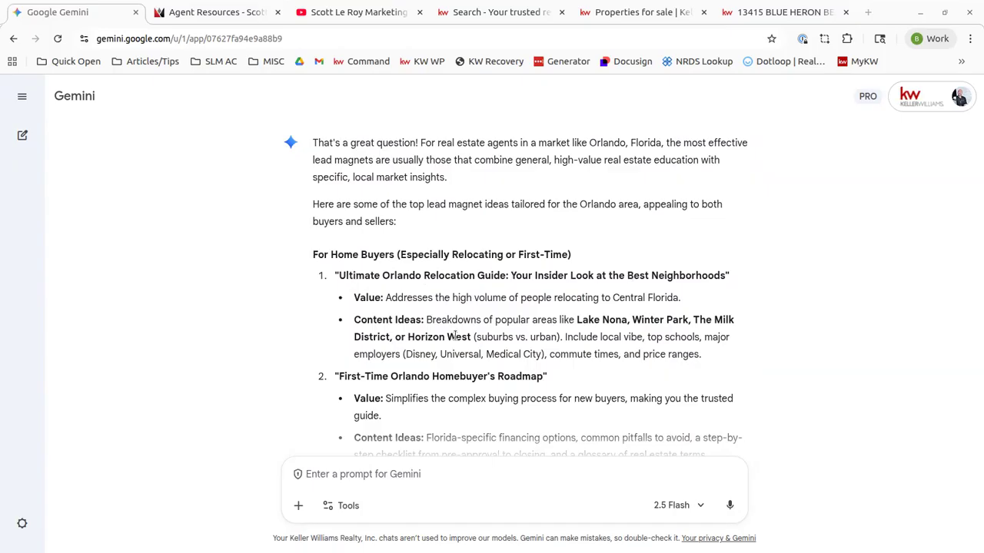
{"action": "scroll", "coordinate": [605, 294], "scroll_direction": "down", "scroll_amount": 2}
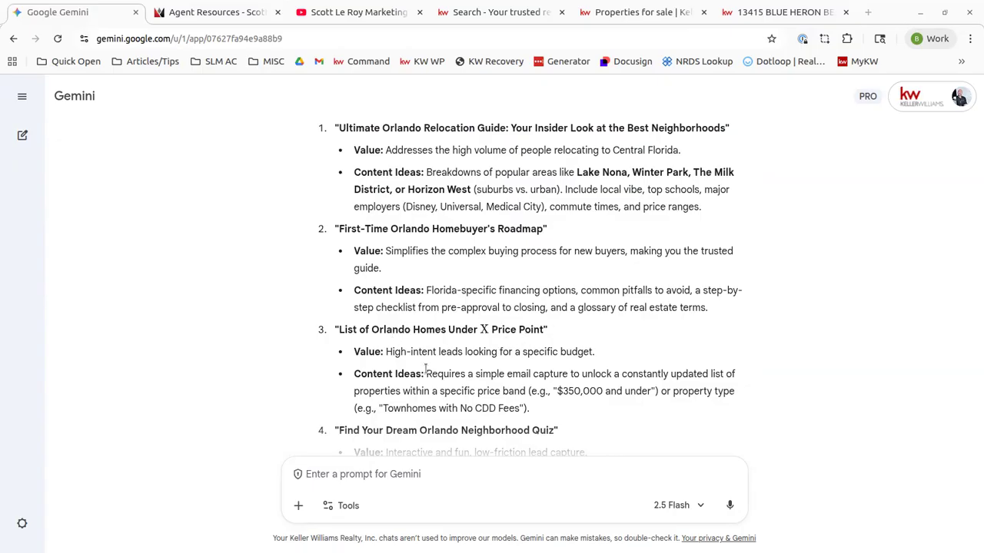
{"action": "scroll", "coordinate": [425, 371], "scroll_direction": "down", "scroll_amount": 2}
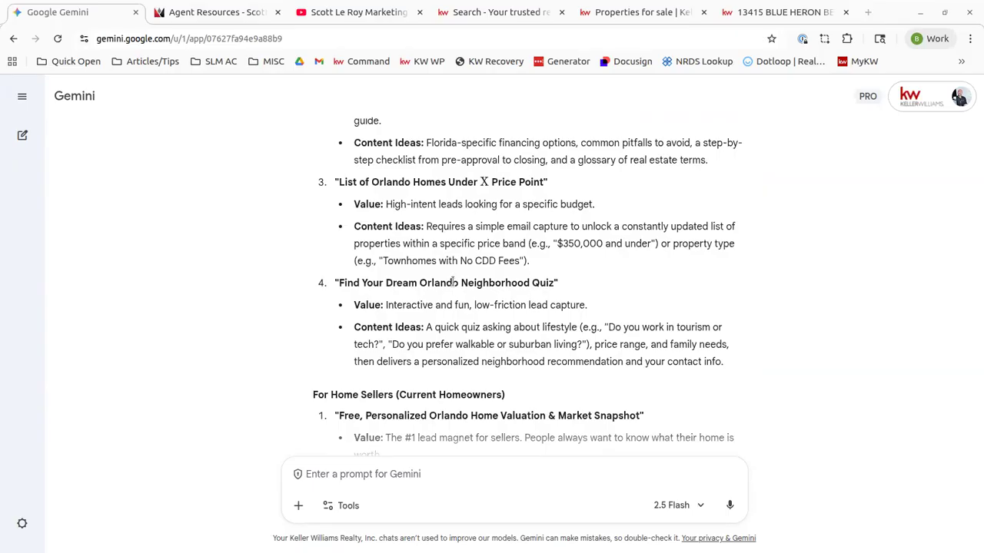
{"action": "scroll", "coordinate": [525, 317], "scroll_direction": "down", "scroll_amount": 1}
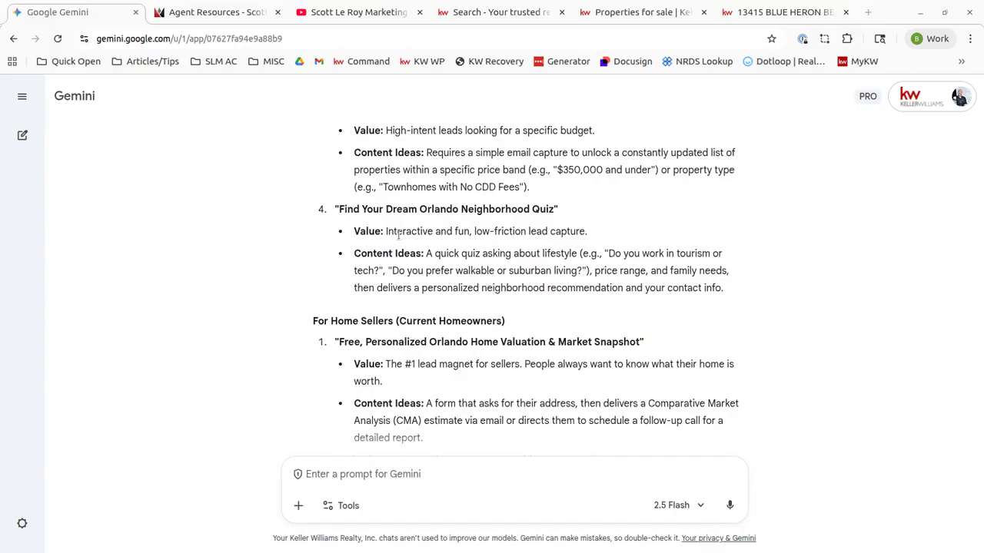
{"action": "scroll", "coordinate": [398, 236], "scroll_direction": "down", "scroll_amount": 1}
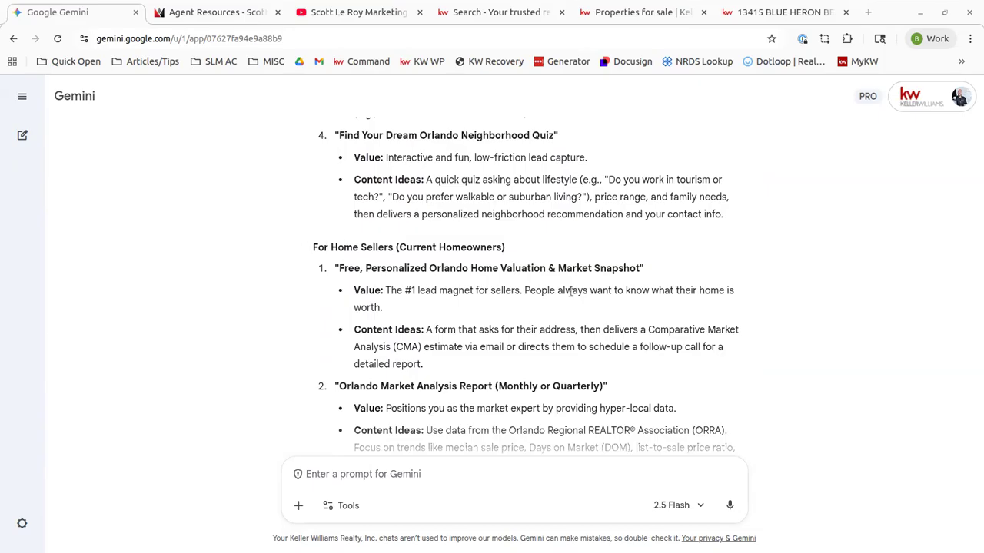
{"action": "scroll", "coordinate": [570, 290], "scroll_direction": "down", "scroll_amount": 1}
{"action": "scroll", "coordinate": [571, 290], "scroll_direction": "down", "scroll_amount": 2}
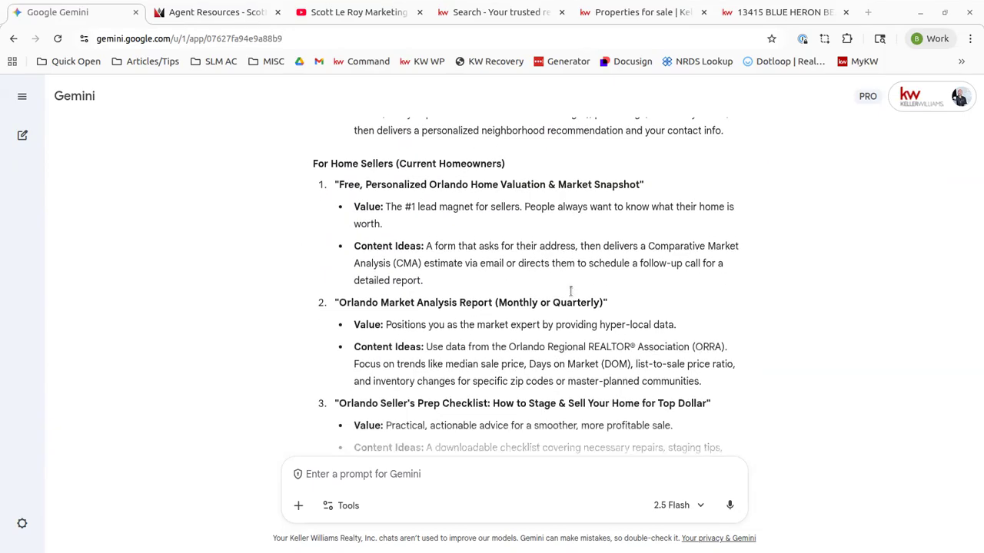
{"action": "left_click_drag", "start_coordinate": [354, 187], "coordinate": [711, 207]}
{"action": "left_click", "coordinate": [711, 208]}
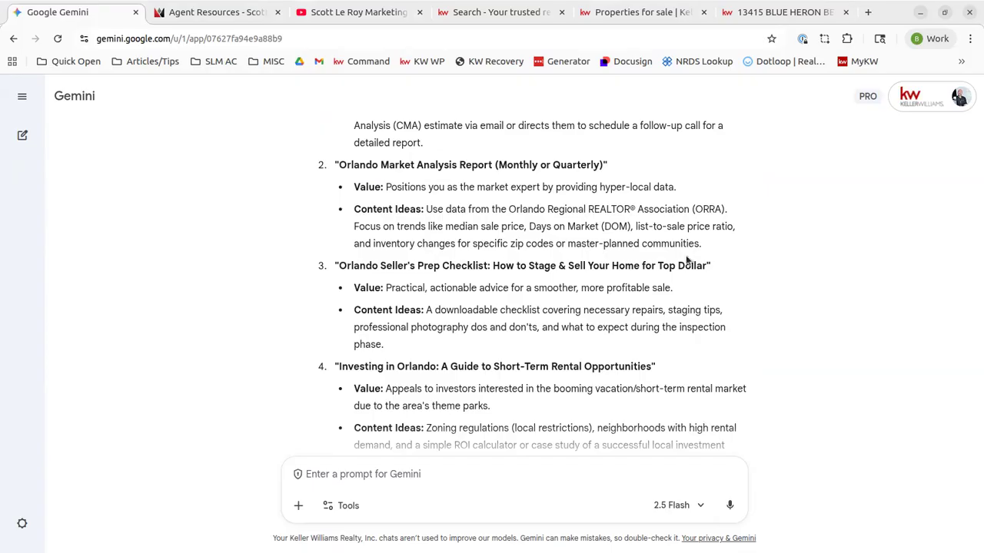
{"action": "scroll", "coordinate": [687, 261], "scroll_direction": "down", "scroll_amount": 2}
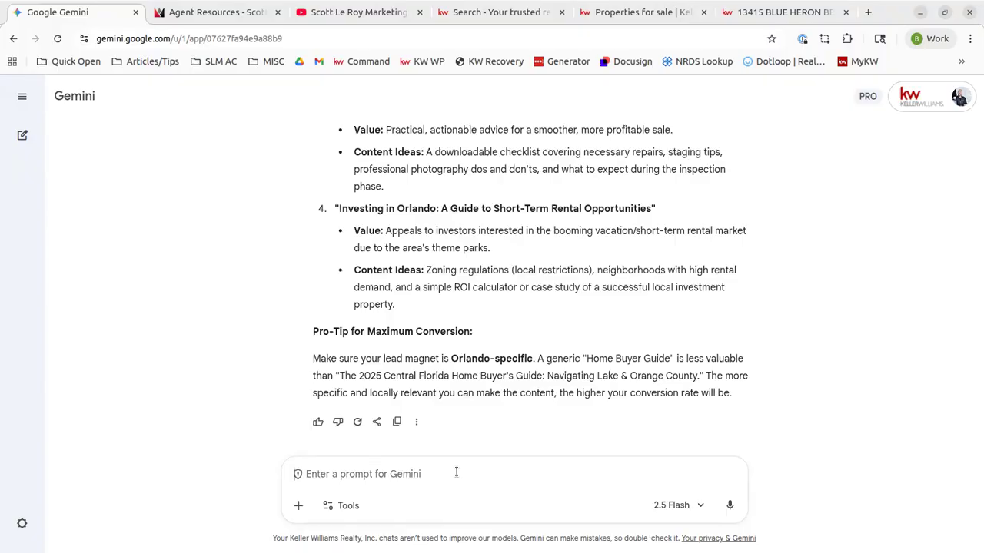
{"action": "type", "text": "create"}
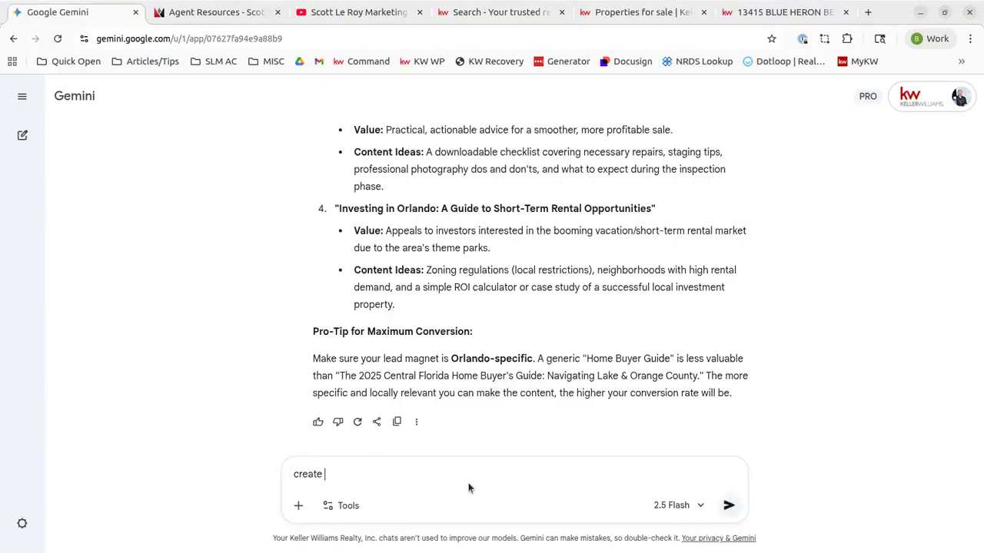
Replace the draft prompt with a request for a lead magnet highlighting Baldwin Park and Winter Park
{"action": "key", "text": "ctrl+a"}
{"action": "key", "text": "BackSpace"}
{"action": "type", "text": "can you create a lead magnet "}
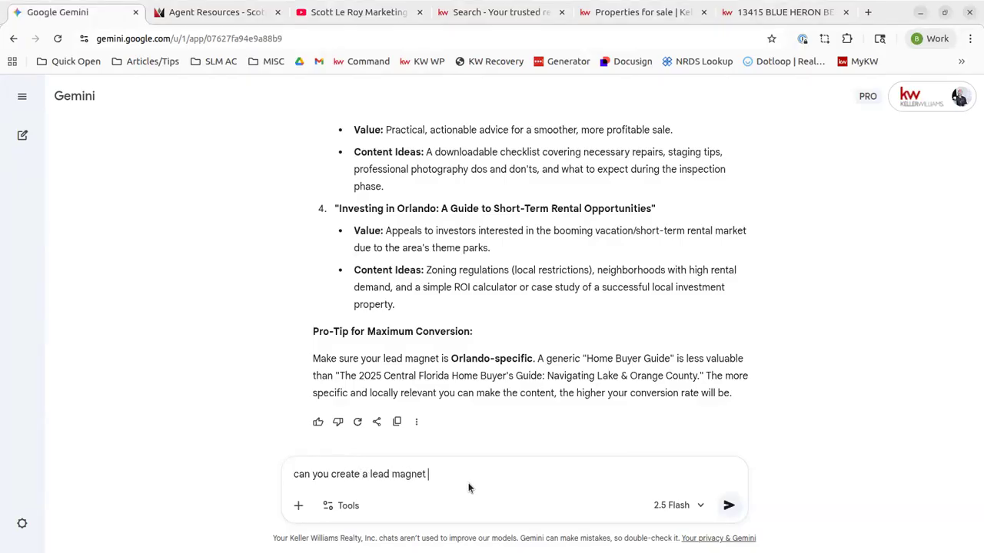
{"action": "type", "text": "for me please highlight Baldwin Park and Winter Park"}
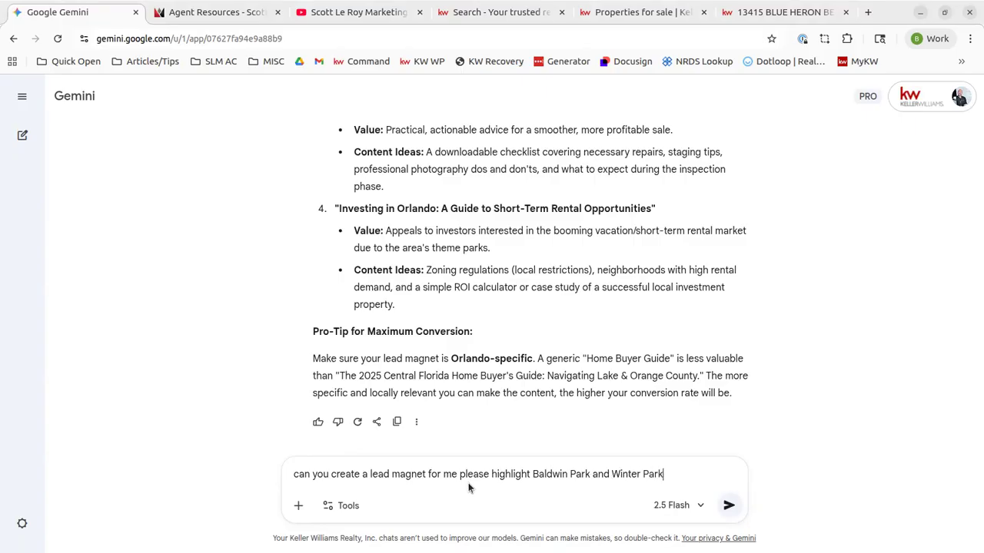
{"action": "type", "text": " to create an Orland"}
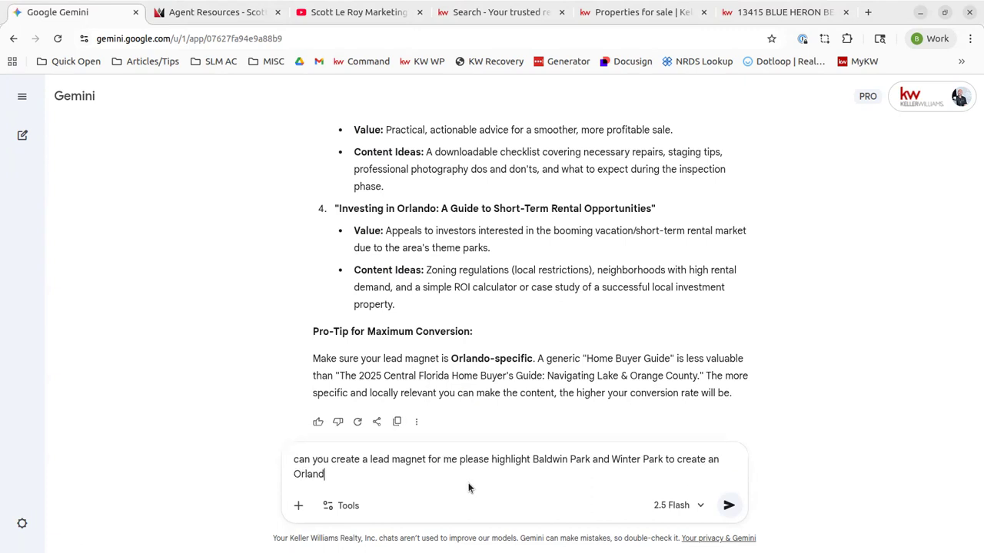
{"action": "type", "text": "o Neighborhood Compari"}
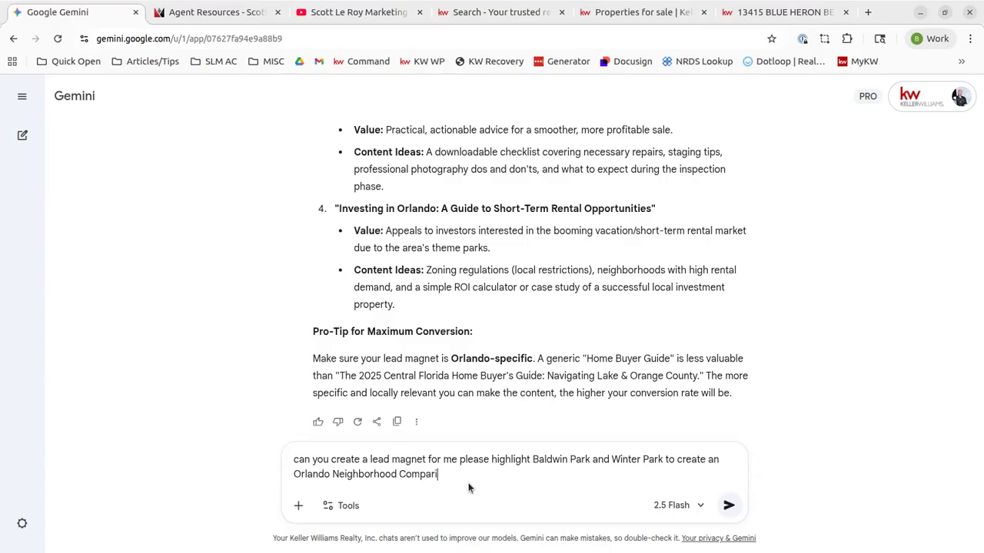
{"action": "type", "text": "son Chart"}
{"action": "key", "text": "Return"}
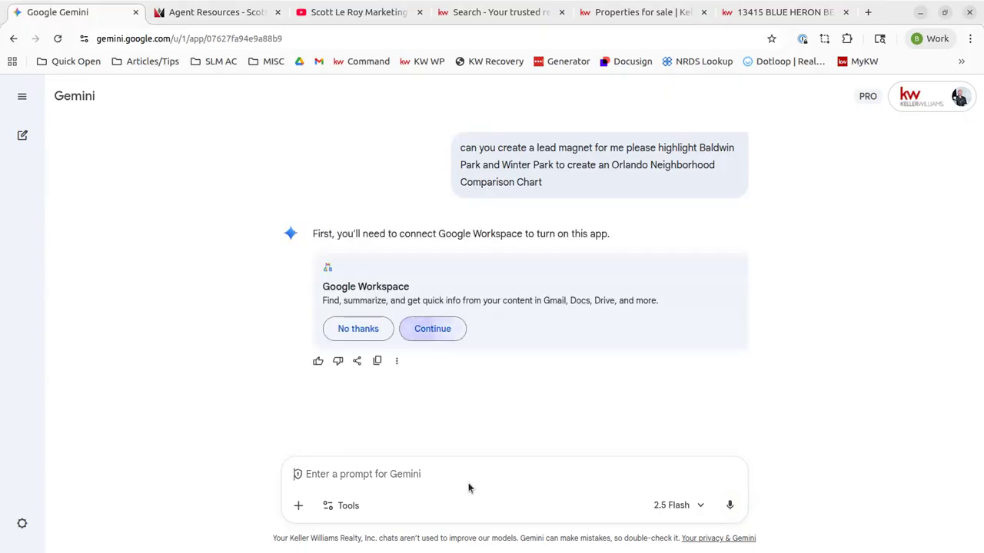
Cancel the Google Workspace connection and open a new empty chat
{"action": "left_click", "coordinate": [459, 331]}
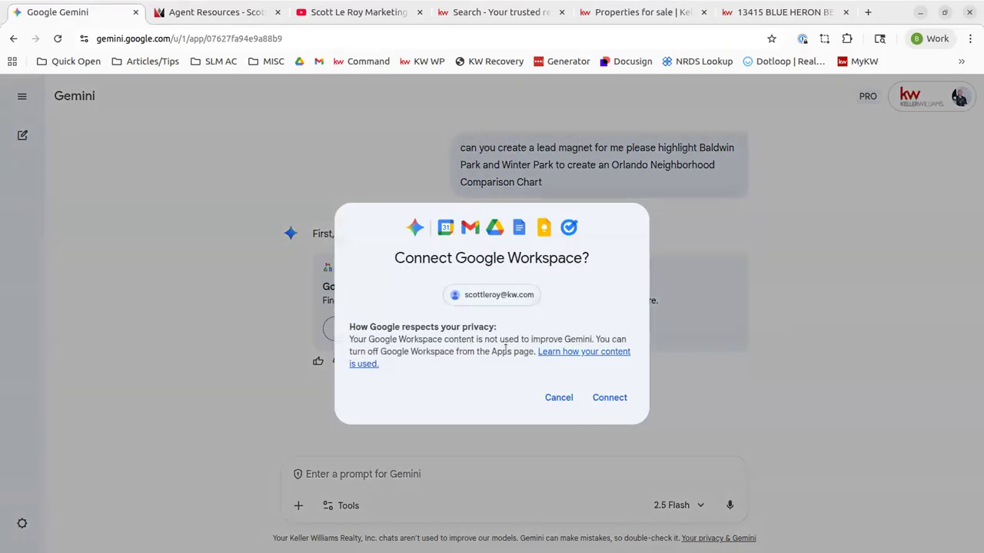
{"action": "left_click", "coordinate": [558, 397]}
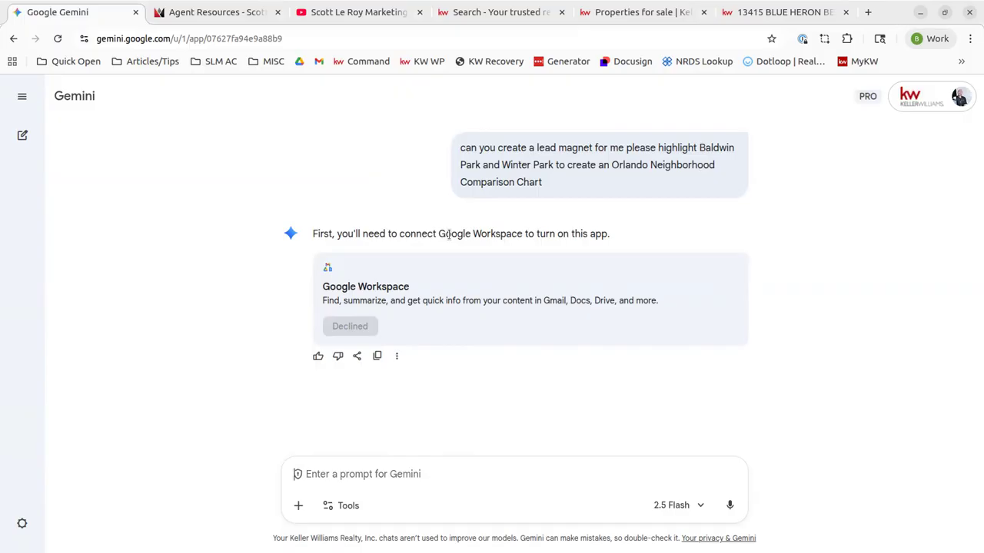
{"action": "left_click", "coordinate": [22, 136]}
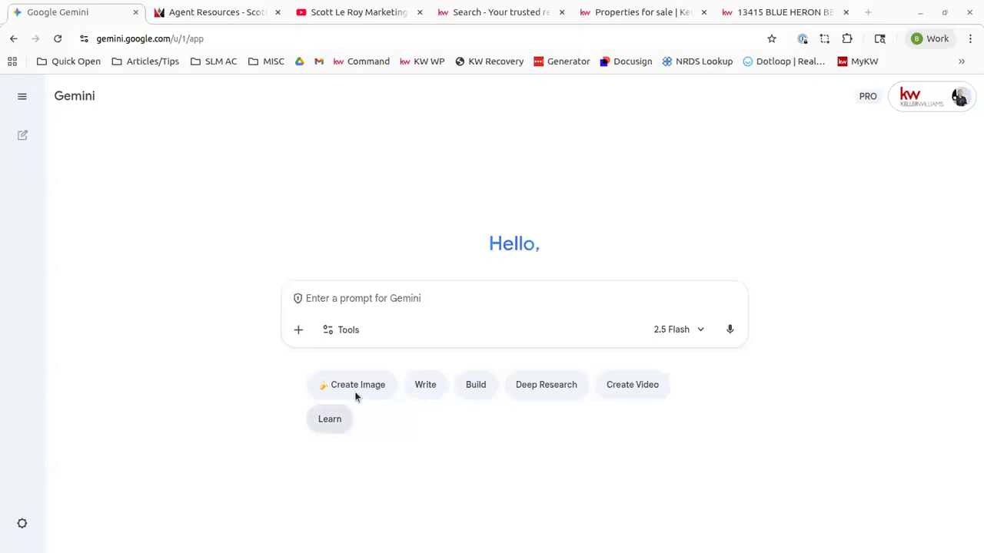
Upload SLM October Newsletter-raw.html from Documents as an attachment to the prompt
{"action": "left_click", "coordinate": [298, 329]}
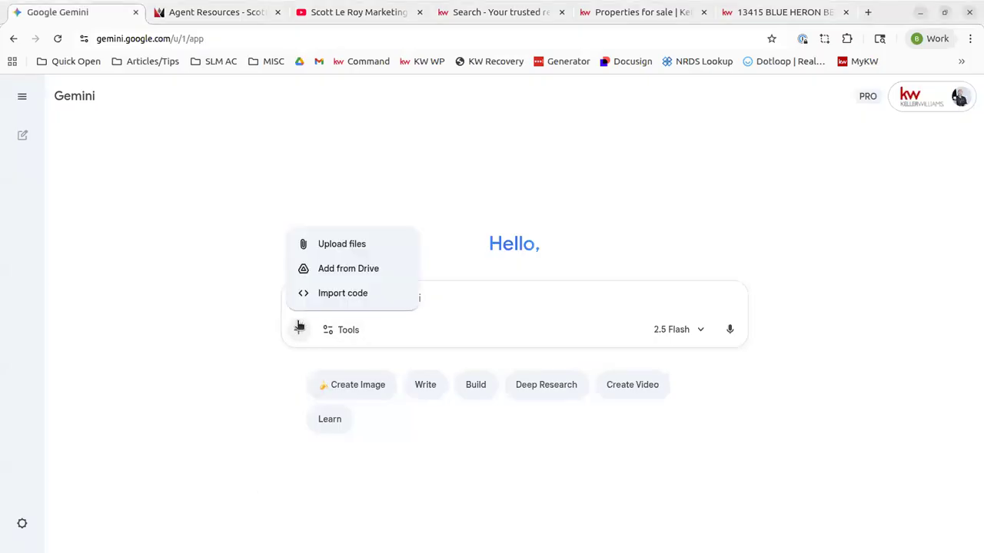
{"action": "left_click", "coordinate": [340, 244]}
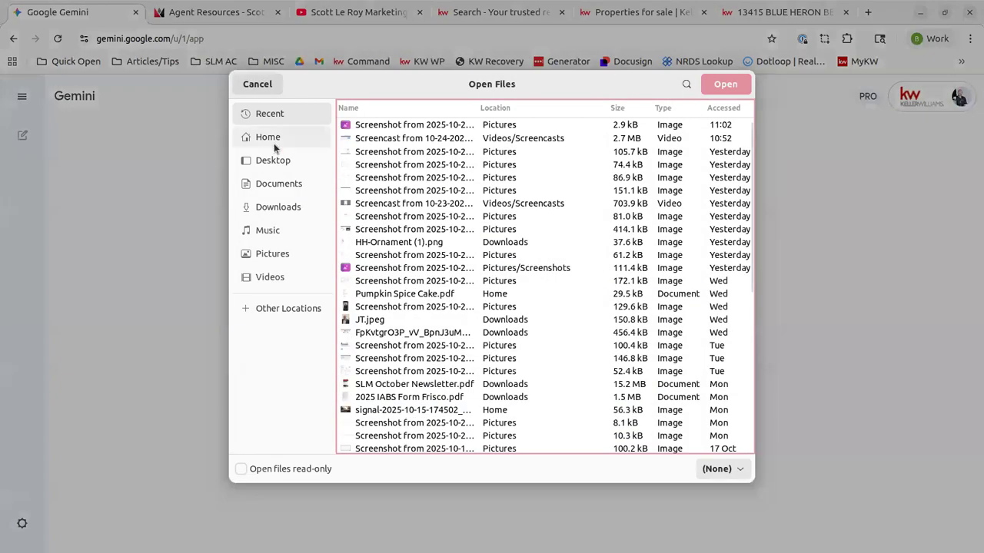
{"action": "left_click", "coordinate": [281, 187]}
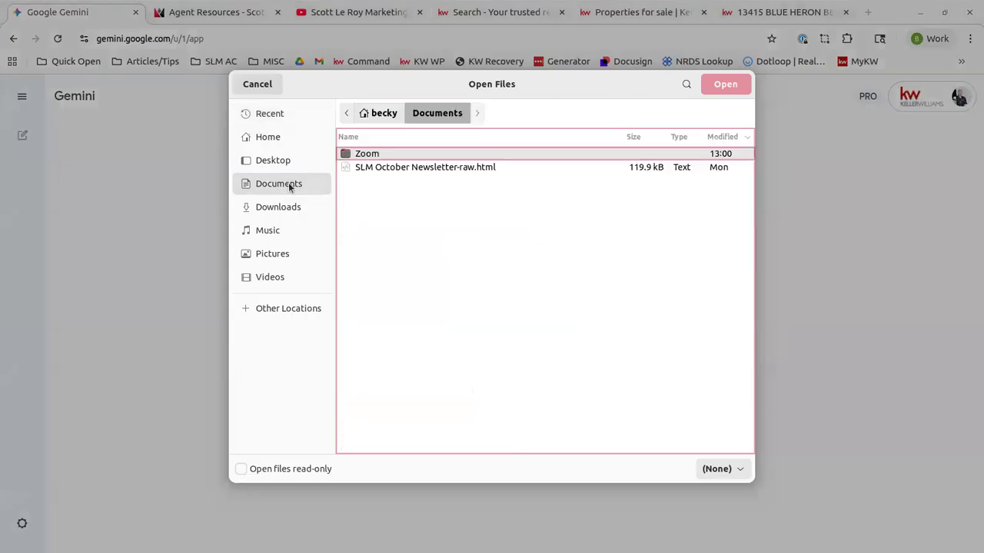
{"action": "left_click", "coordinate": [423, 169]}
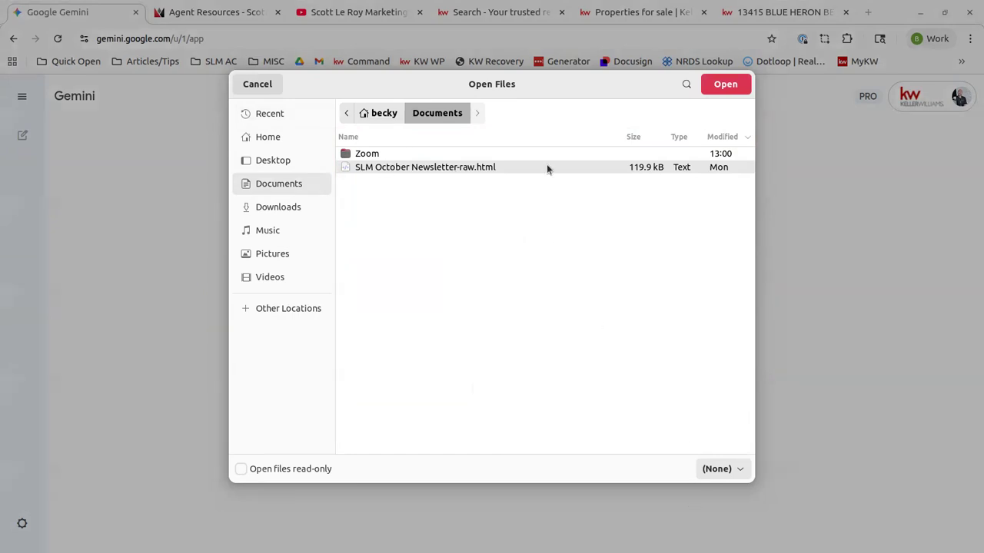
{"action": "left_click", "coordinate": [731, 90]}
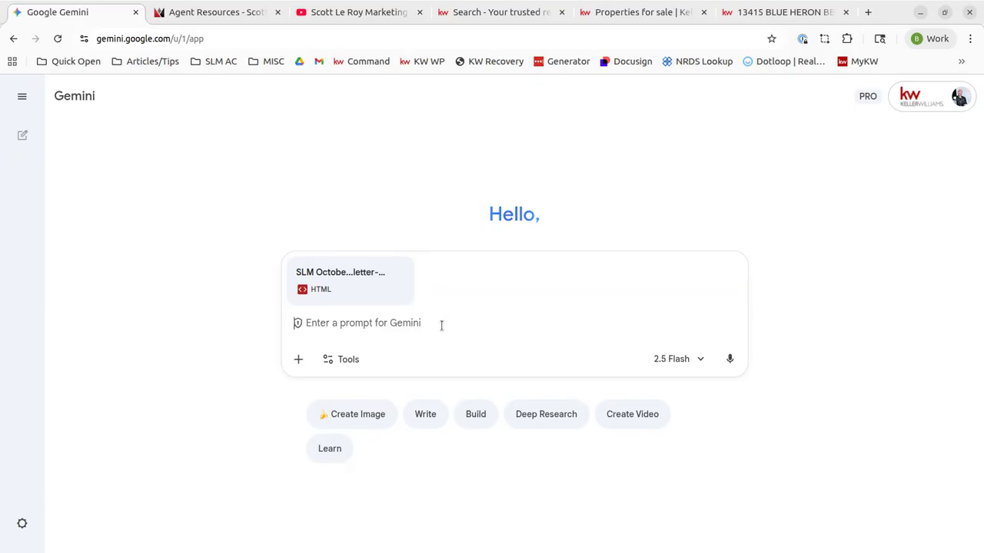
Ask Gemini to display the attached code for website upload instead of sending it as a newsletter
{"action": "type", "text": "display t"}
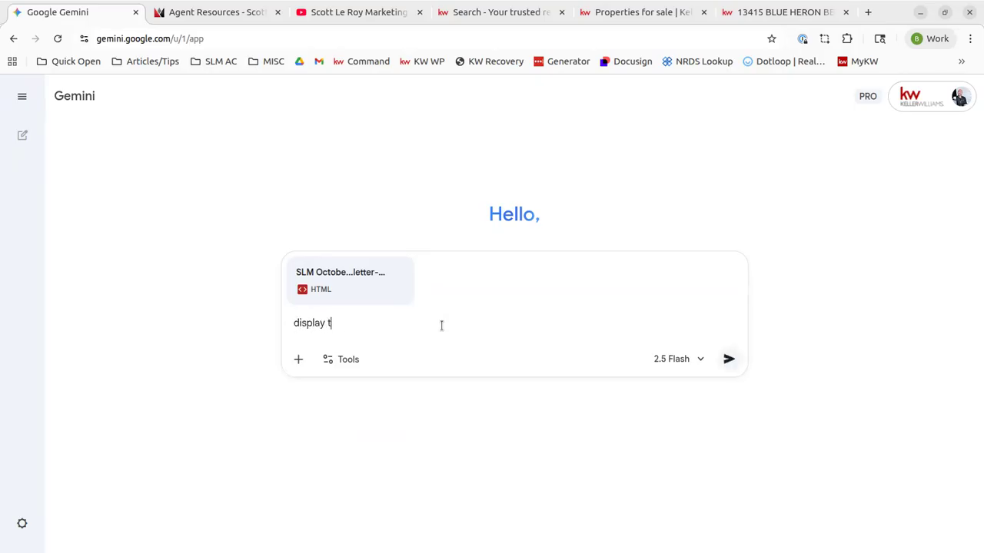
{"action": "type", "text": "he attached code for me to up"}
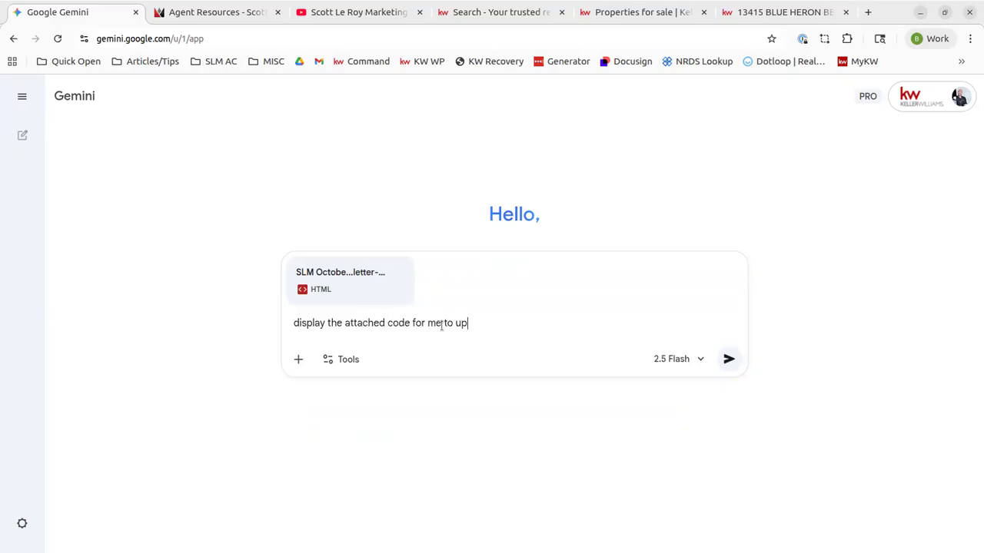
{"action": "type", "text": "load on a website instead "}
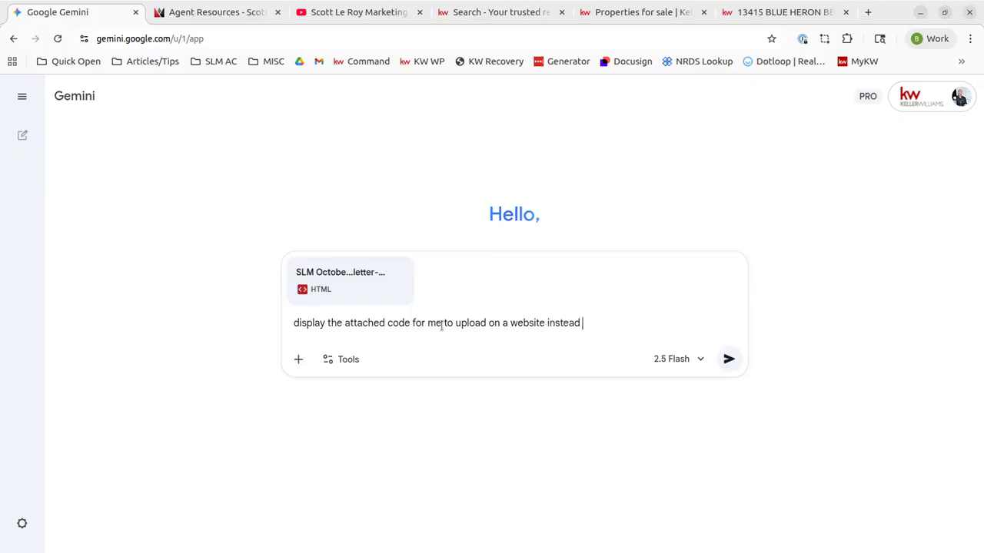
{"action": "type", "text": "of sending it out as a newsletter"}
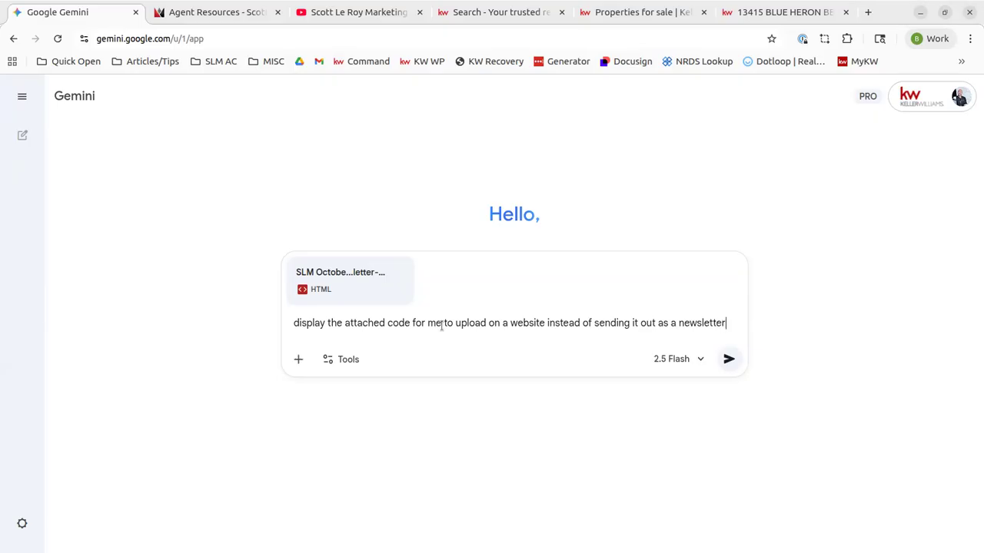
{"action": "key", "text": "Return"}
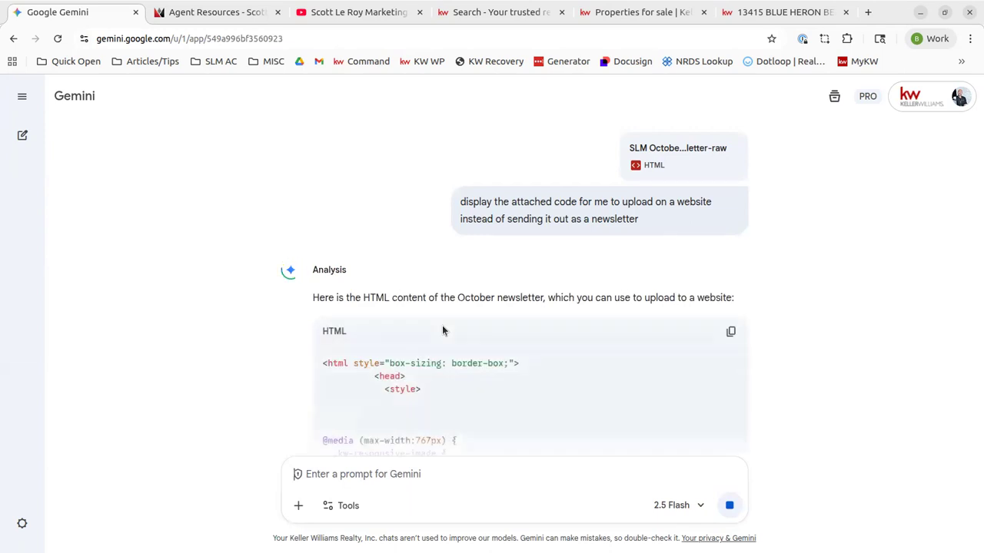
{"action": "scroll", "coordinate": [448, 322], "scroll_direction": "down", "scroll_amount": 2}
{"action": "scroll", "coordinate": [386, 246], "scroll_direction": "down", "scroll_amount": 1}
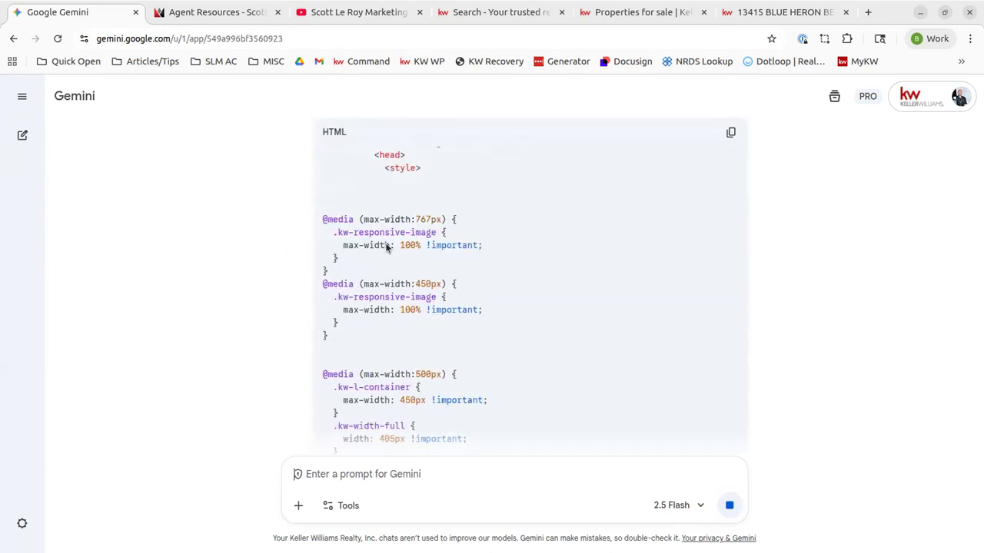
{"action": "scroll", "coordinate": [374, 377], "scroll_direction": "down", "scroll_amount": 2}
{"action": "scroll", "coordinate": [472, 318], "scroll_direction": "down", "scroll_amount": 5}
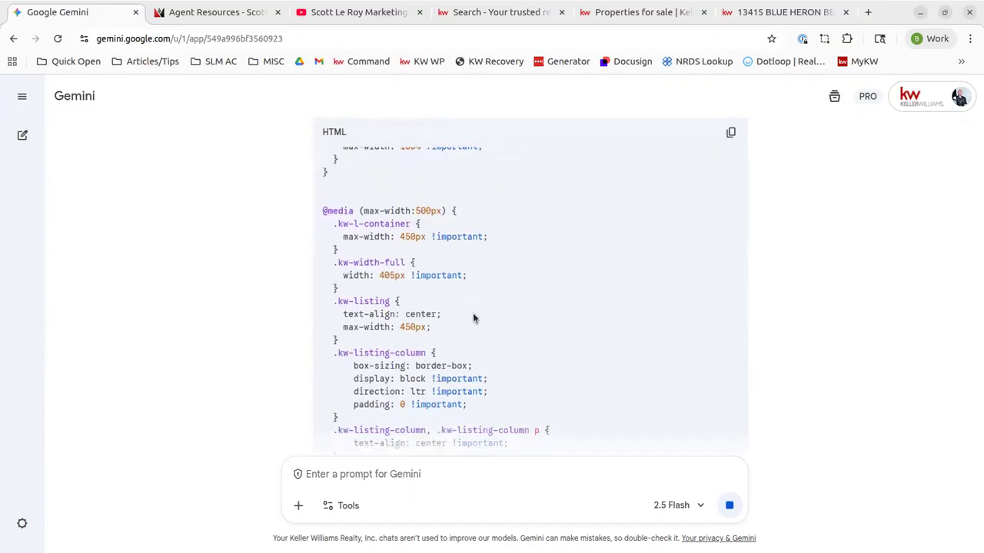
{"action": "scroll", "coordinate": [474, 313], "scroll_direction": "down", "scroll_amount": 6}
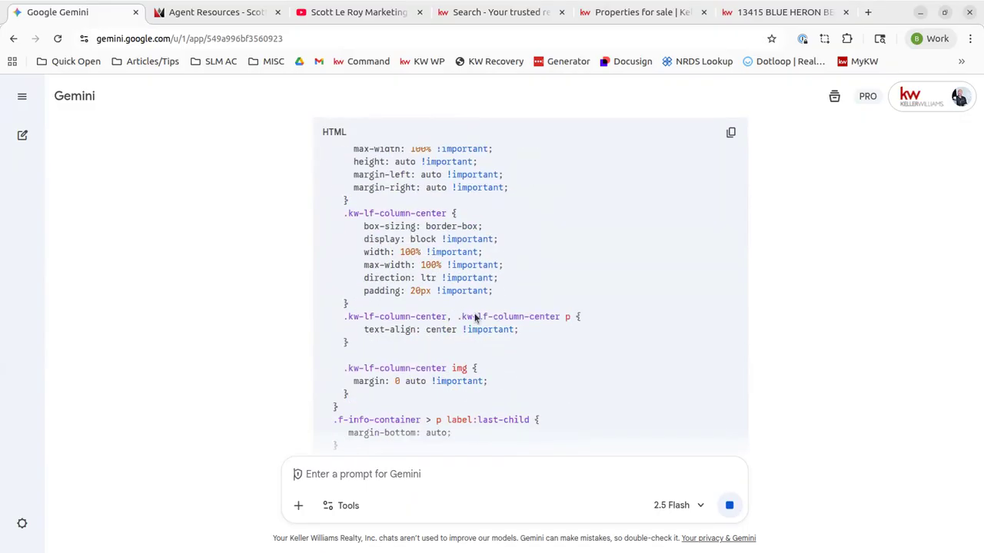
{"action": "scroll", "coordinate": [474, 318], "scroll_direction": "down", "scroll_amount": 8}
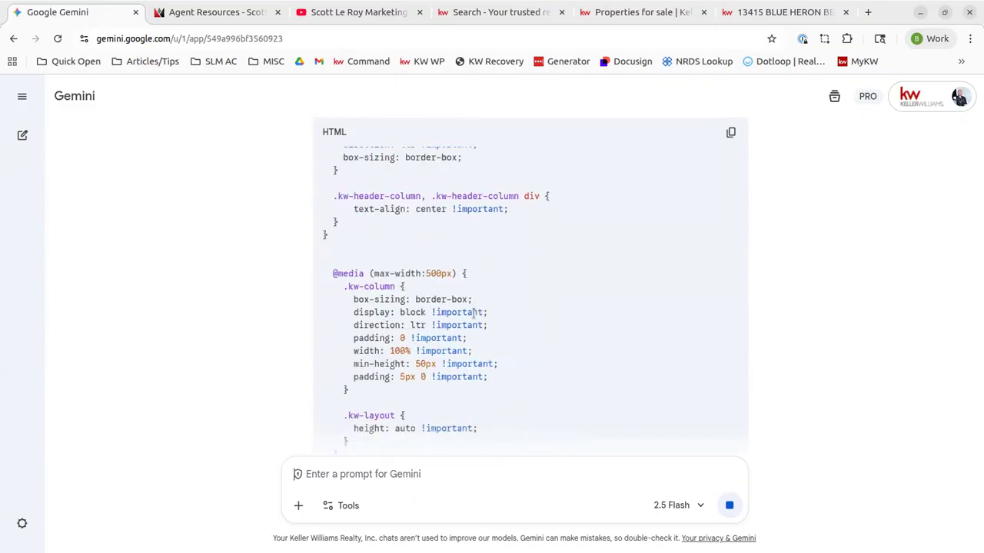
{"action": "scroll", "coordinate": [475, 317], "scroll_direction": "down", "scroll_amount": 8}
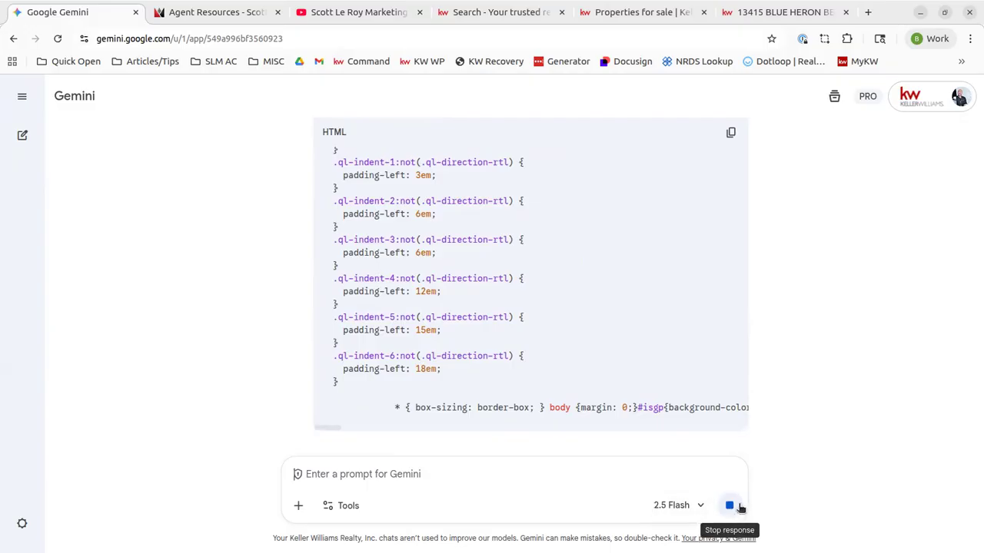
{"action": "scroll", "coordinate": [582, 334], "scroll_direction": "up", "scroll_amount": 10}
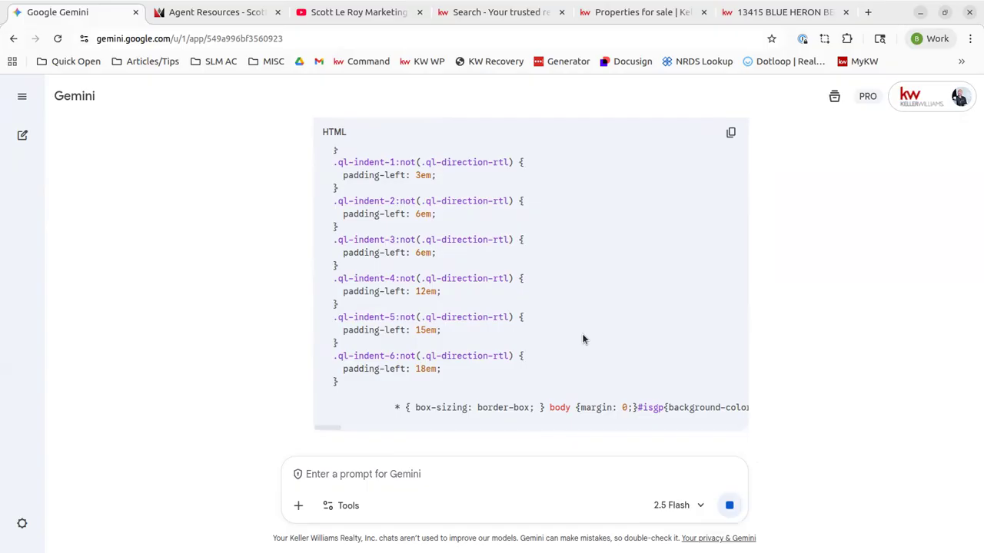
{"action": "scroll", "coordinate": [583, 338], "scroll_direction": "up", "scroll_amount": 10}
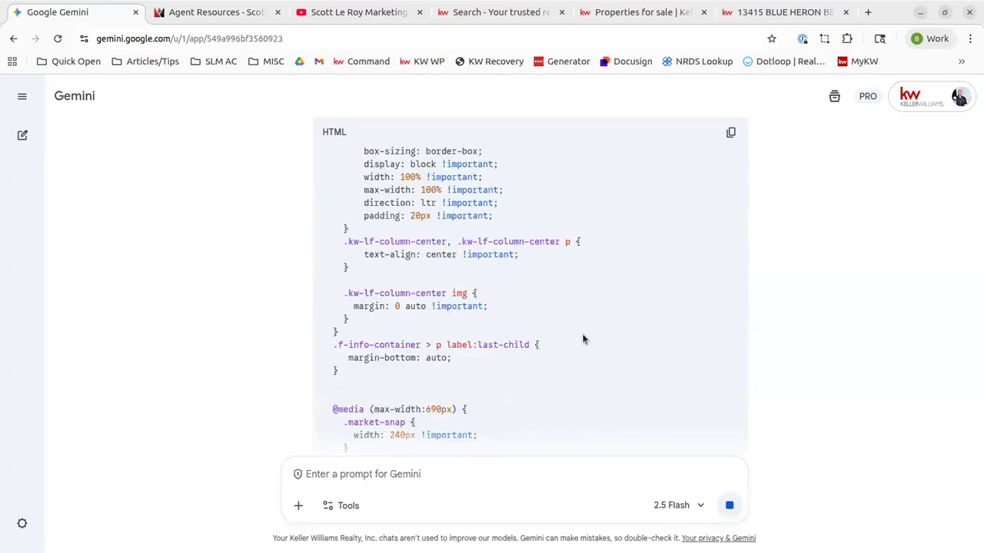
{"action": "scroll", "coordinate": [582, 339], "scroll_direction": "down", "scroll_amount": 10}
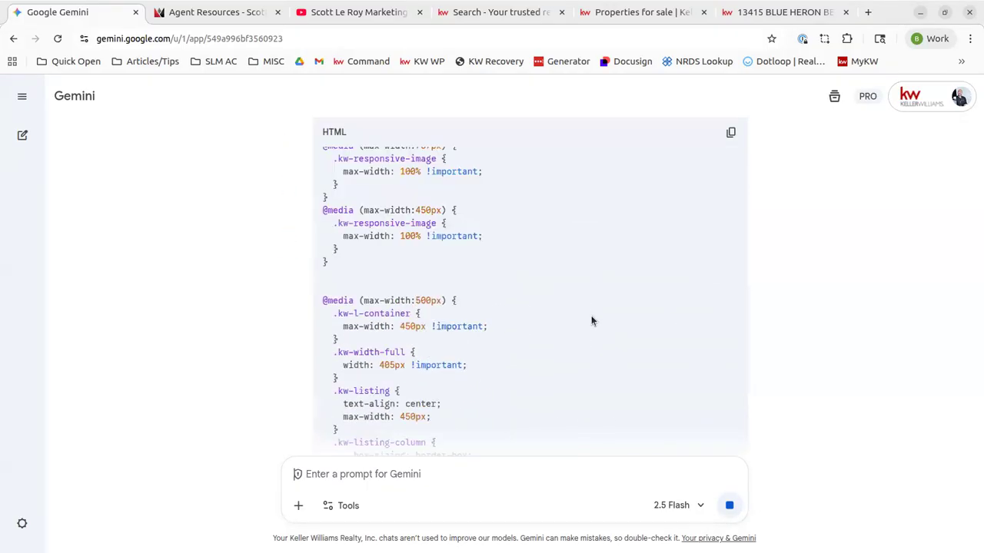
{"action": "scroll", "coordinate": [591, 319], "scroll_direction": "up", "scroll_amount": 8}
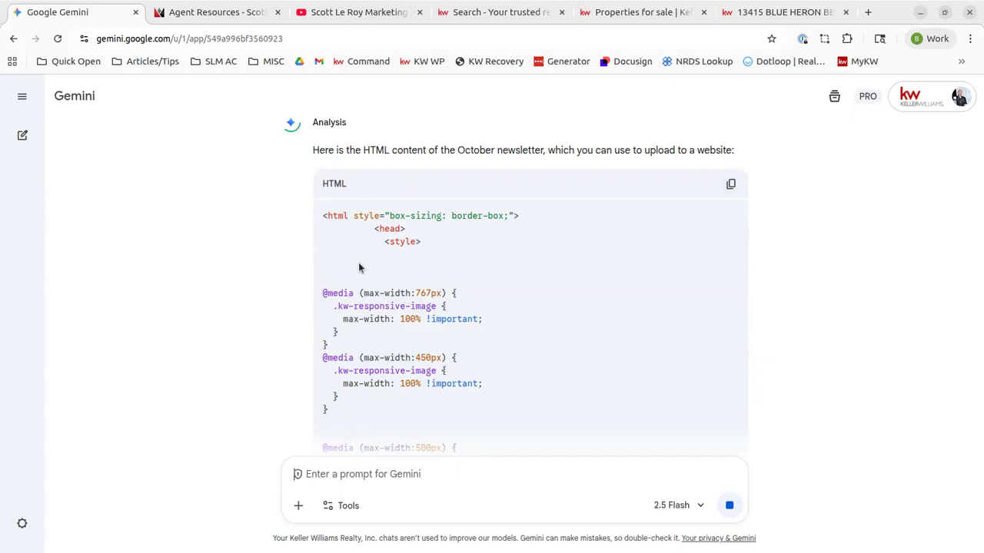
{"action": "scroll", "coordinate": [358, 263], "scroll_direction": "up", "scroll_amount": 2}
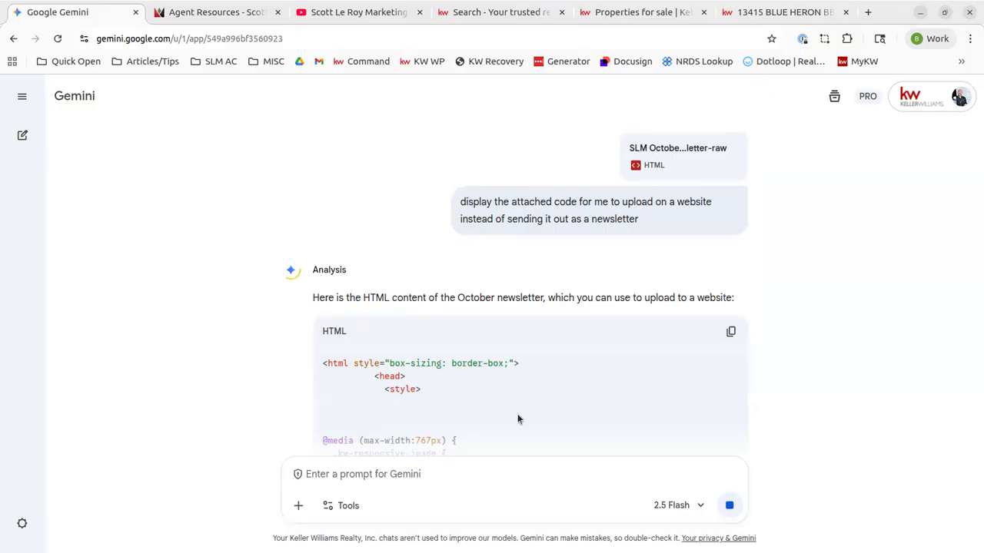
{"action": "scroll", "coordinate": [520, 415], "scroll_direction": "down", "scroll_amount": 5}
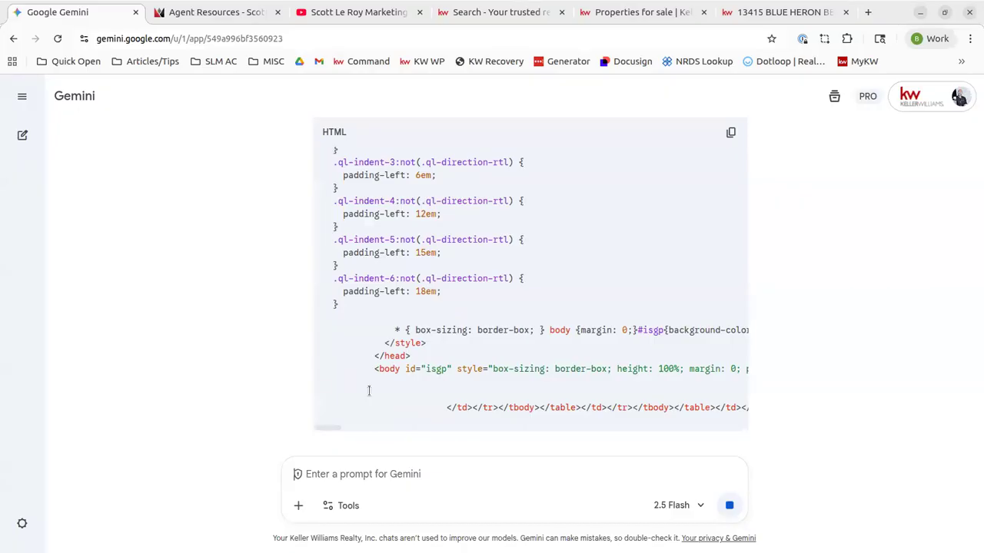
{"action": "scroll", "coordinate": [369, 390], "scroll_direction": "up", "scroll_amount": 10}
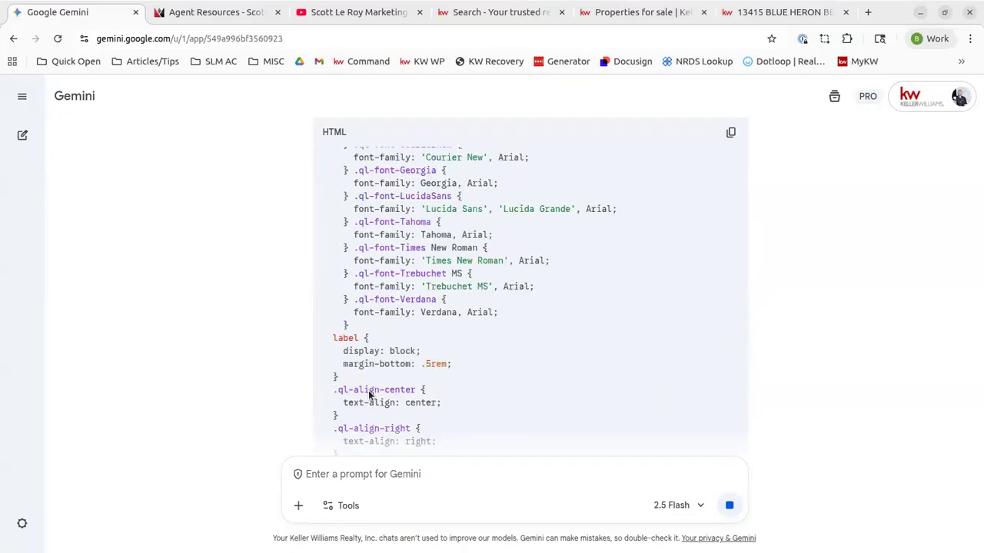
{"action": "scroll", "coordinate": [369, 391], "scroll_direction": "up", "scroll_amount": 8}
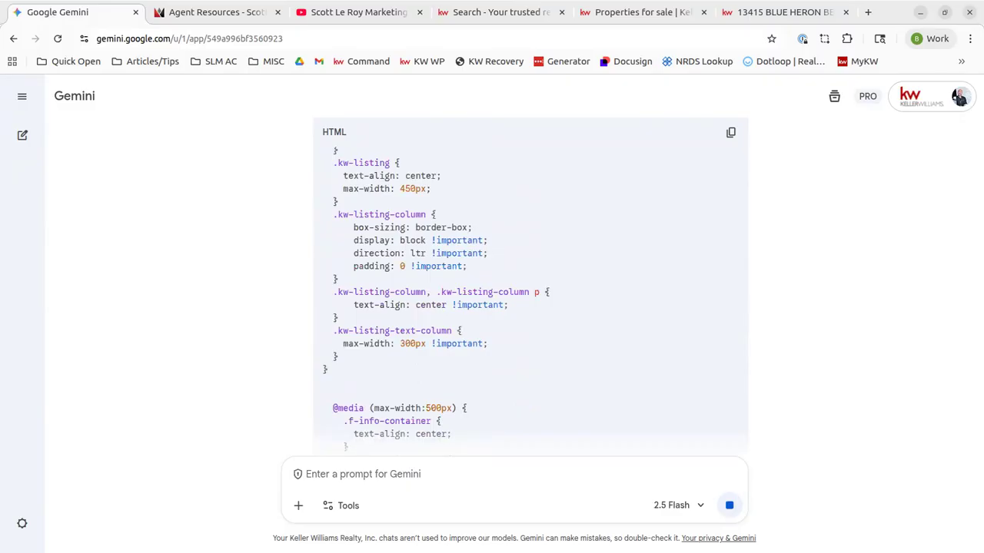
{"action": "scroll", "coordinate": [580, 234], "scroll_direction": "down", "scroll_amount": 5}
{"action": "scroll", "coordinate": [580, 233], "scroll_direction": "down", "scroll_amount": 15}
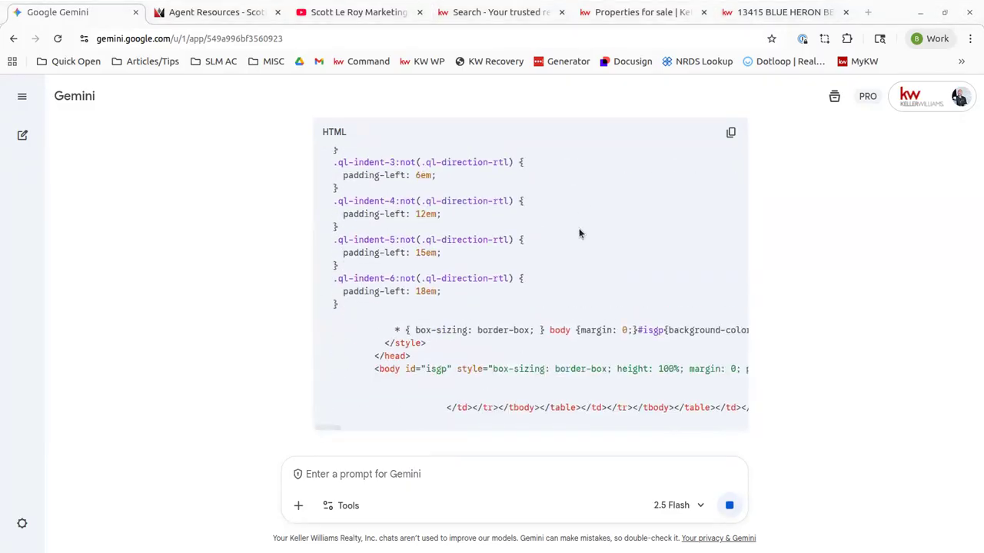
{"action": "scroll", "coordinate": [580, 231], "scroll_direction": "up", "scroll_amount": 10}
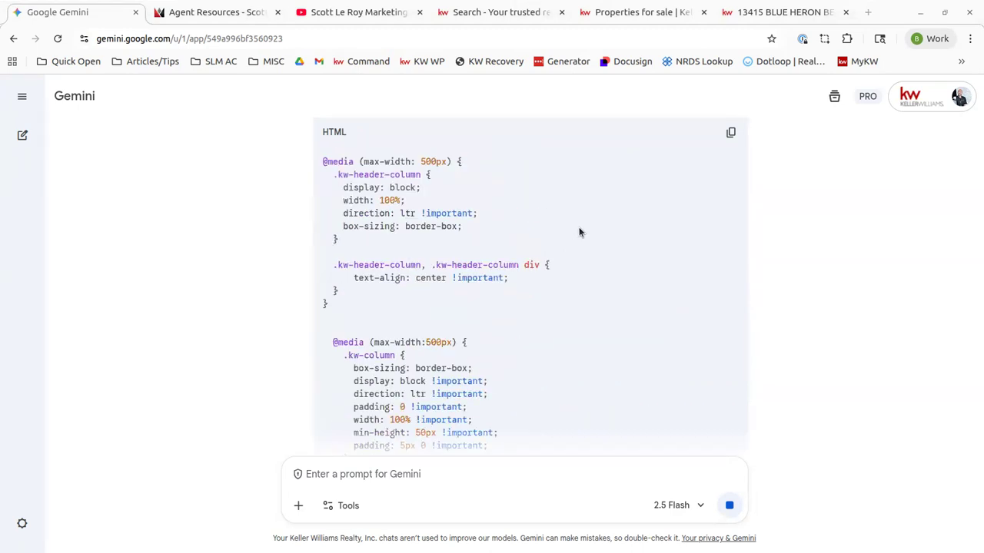
{"action": "scroll", "coordinate": [579, 231], "scroll_direction": "up", "scroll_amount": 10}
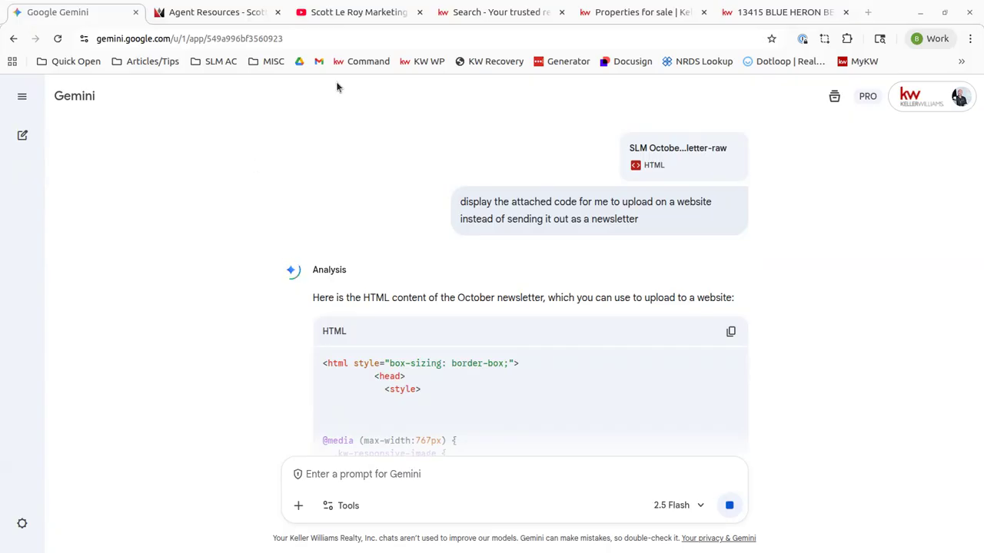
{"action": "left_click", "coordinate": [562, 13]}
{"action": "left_click", "coordinate": [562, 13]}
{"action": "left_click", "coordinate": [562, 12]}
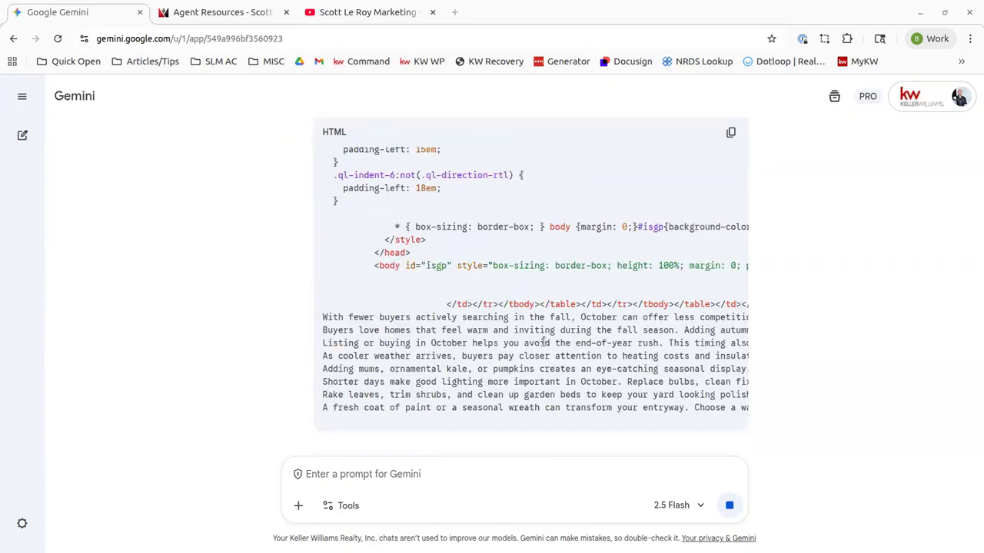
{"action": "scroll", "coordinate": [543, 342], "scroll_direction": "up", "scroll_amount": 10}
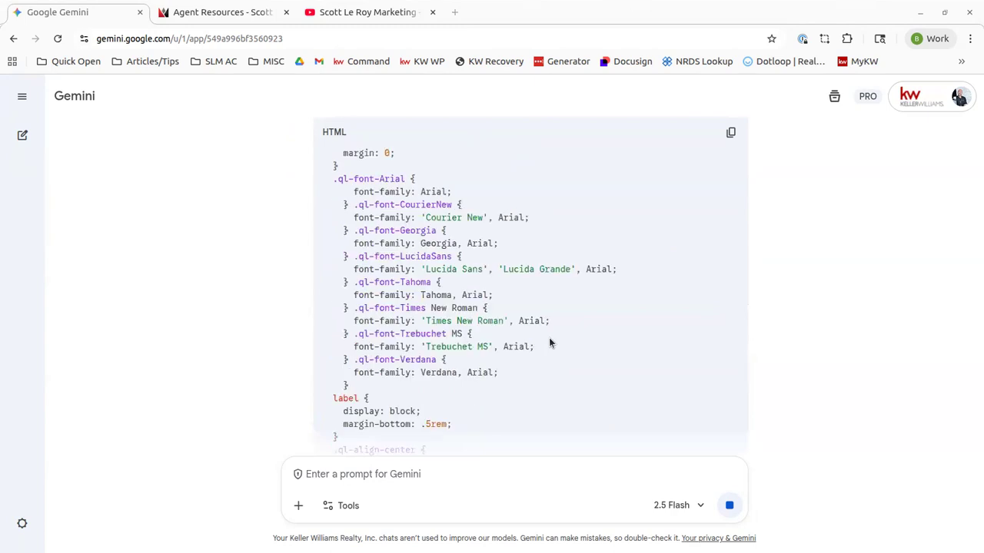
{"action": "scroll", "coordinate": [548, 343], "scroll_direction": "up", "scroll_amount": 9}
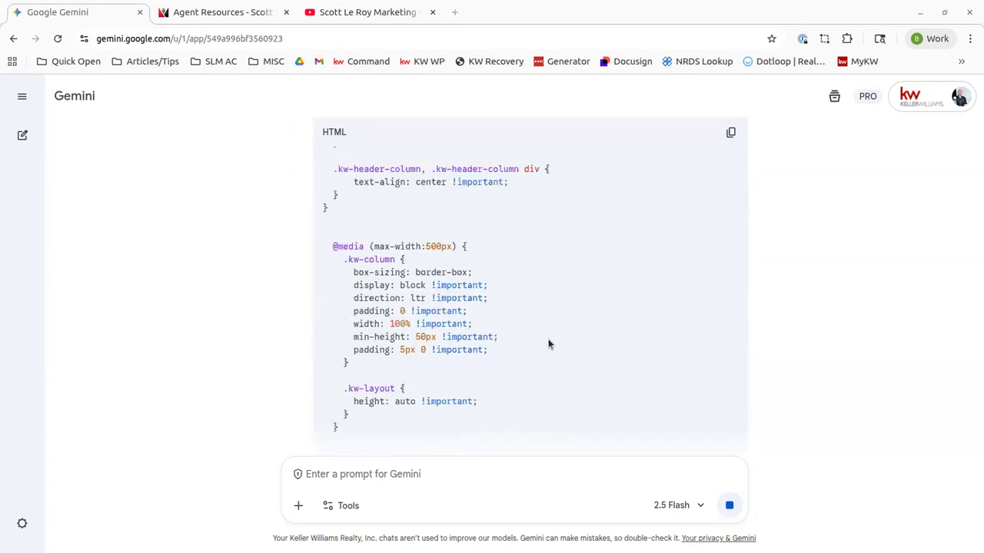
{"action": "scroll", "coordinate": [548, 344], "scroll_direction": "up", "scroll_amount": 5}
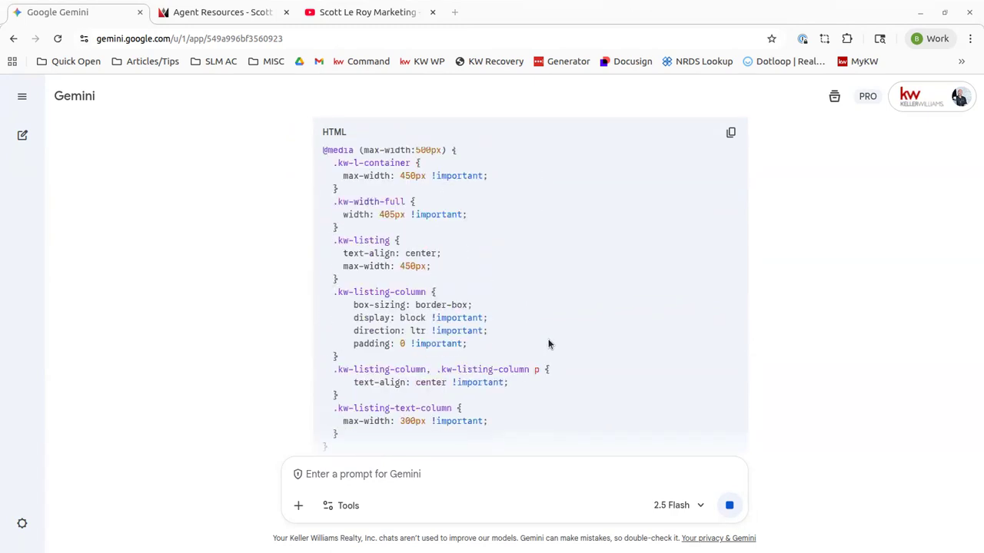
{"action": "scroll", "coordinate": [548, 343], "scroll_direction": "up", "scroll_amount": 10}
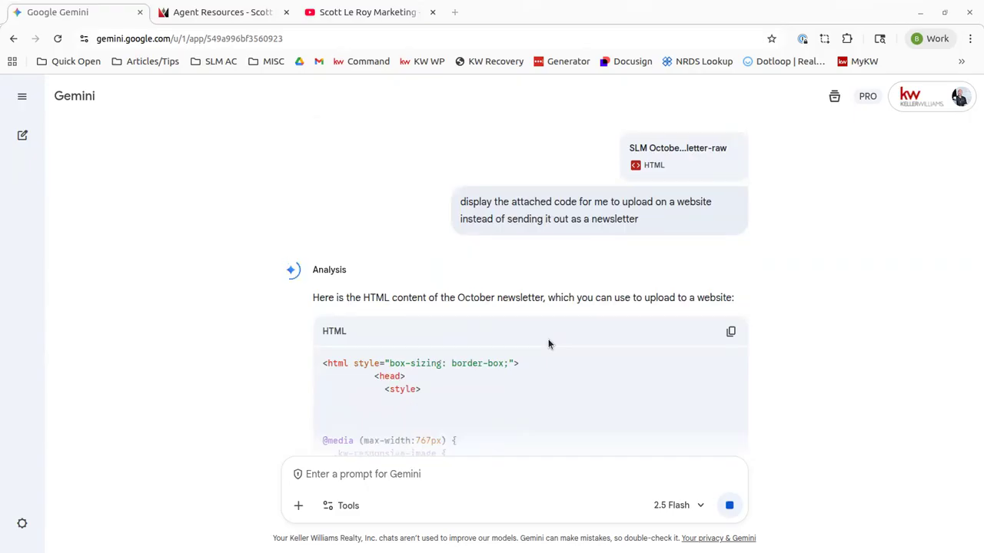
Browse Documents to SLM October Newsletter-raw.html, then cancel without attaching it
{"action": "left_click", "coordinate": [299, 507]}
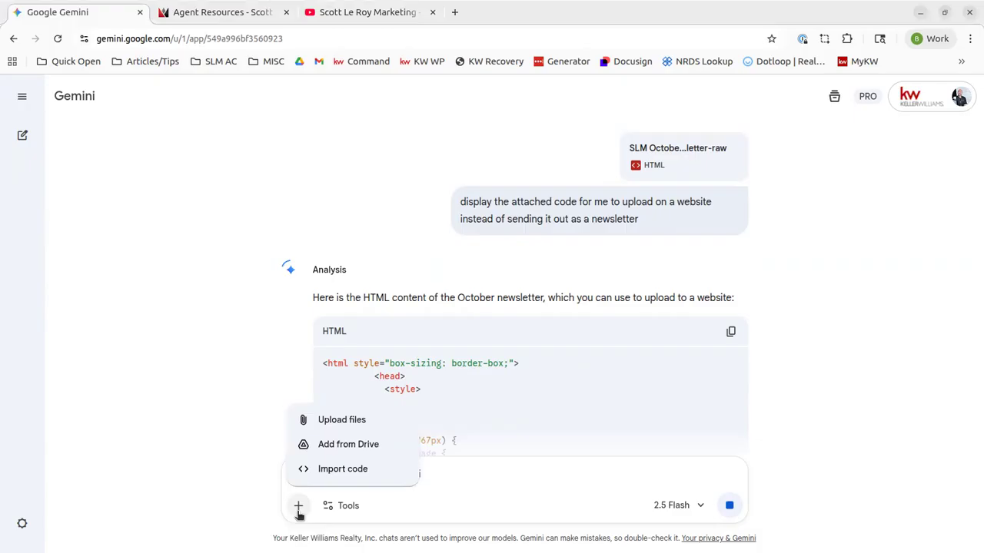
{"action": "left_click", "coordinate": [321, 422]}
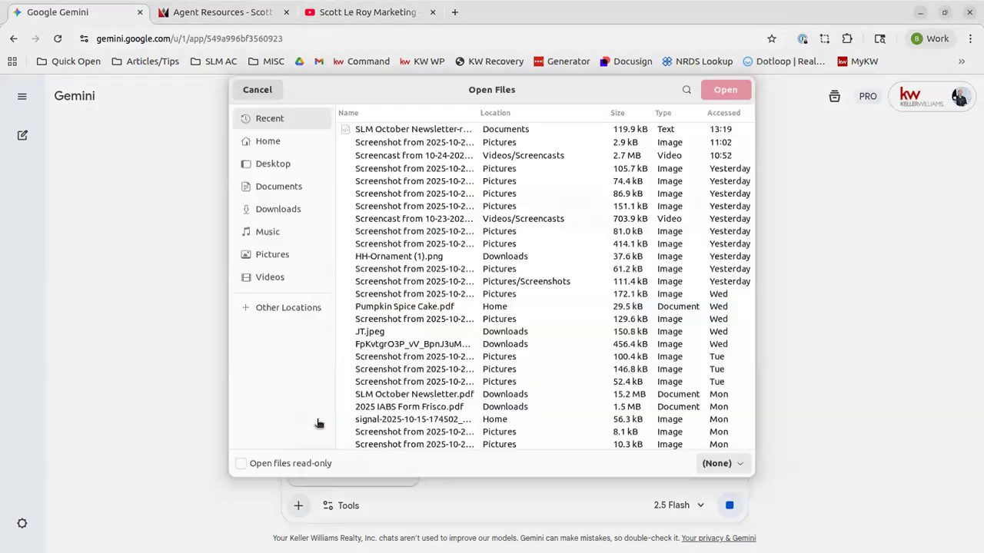
{"action": "left_click", "coordinate": [285, 189]}
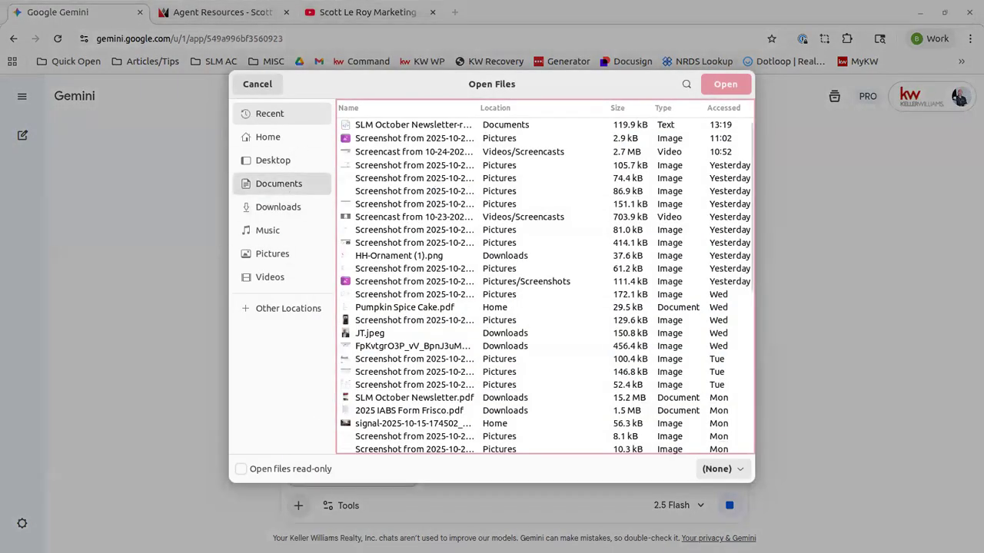
{"action": "left_click", "coordinate": [439, 169]}
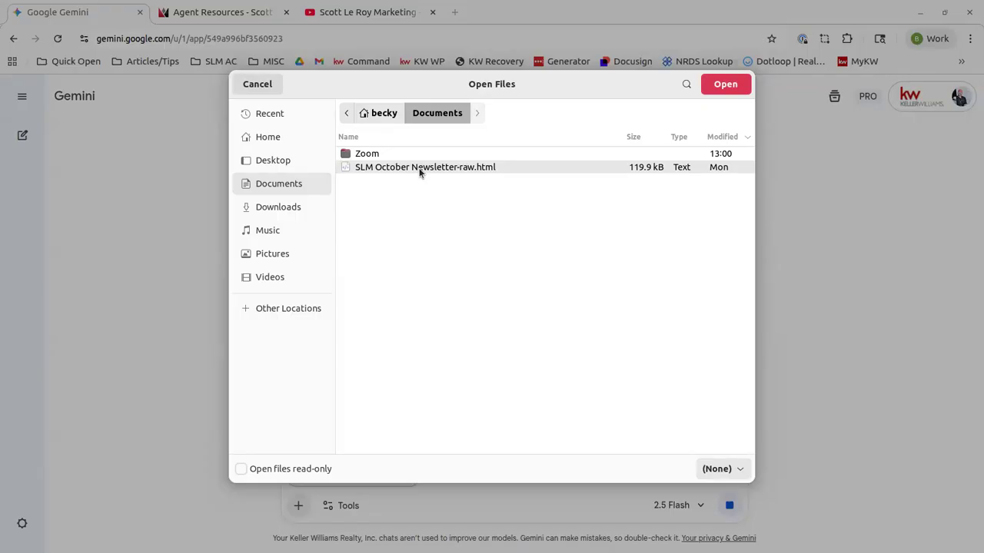
{"action": "left_click", "coordinate": [236, 84]}
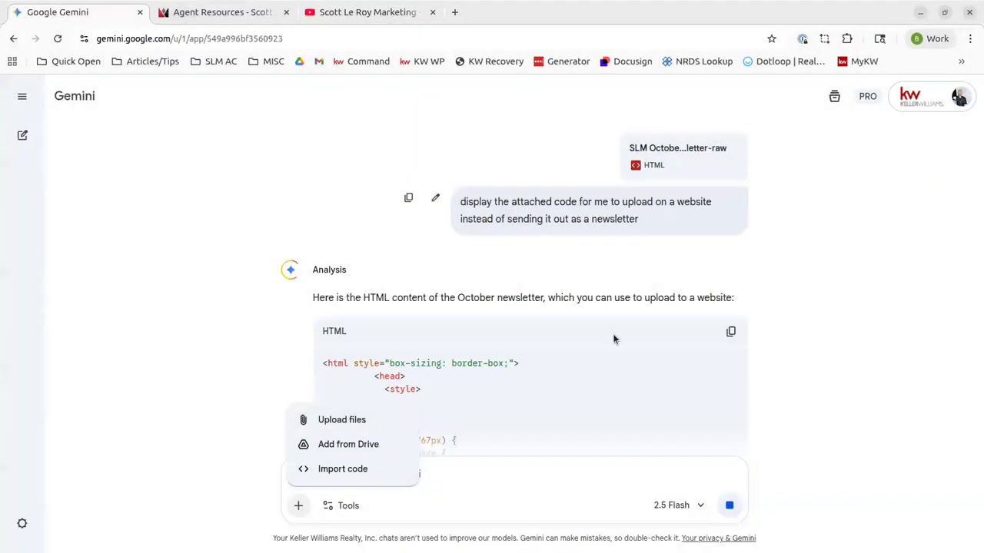
Scroll the newsletter HTML reply to dismiss the upload menu and return to its beginning
{"action": "scroll", "coordinate": [222, 270], "scroll_direction": "down", "scroll_amount": 10}
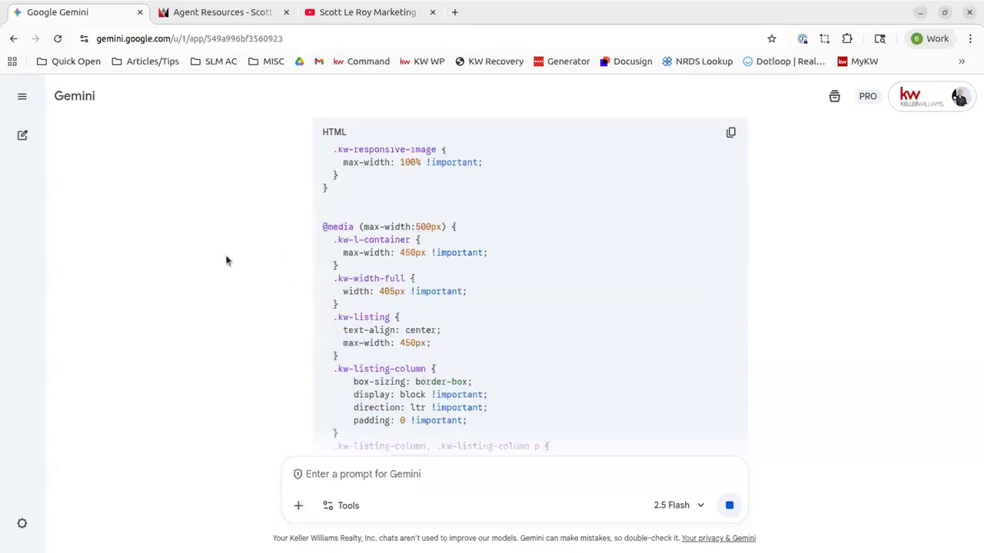
{"action": "scroll", "coordinate": [479, 346], "scroll_direction": "down", "scroll_amount": 10}
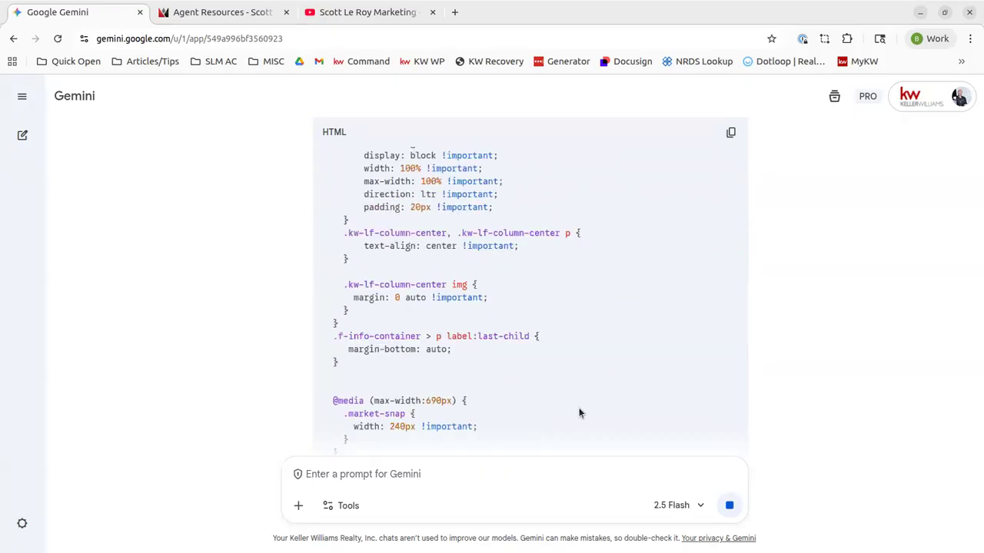
{"action": "scroll", "coordinate": [402, 300], "scroll_direction": "up", "scroll_amount": 5}
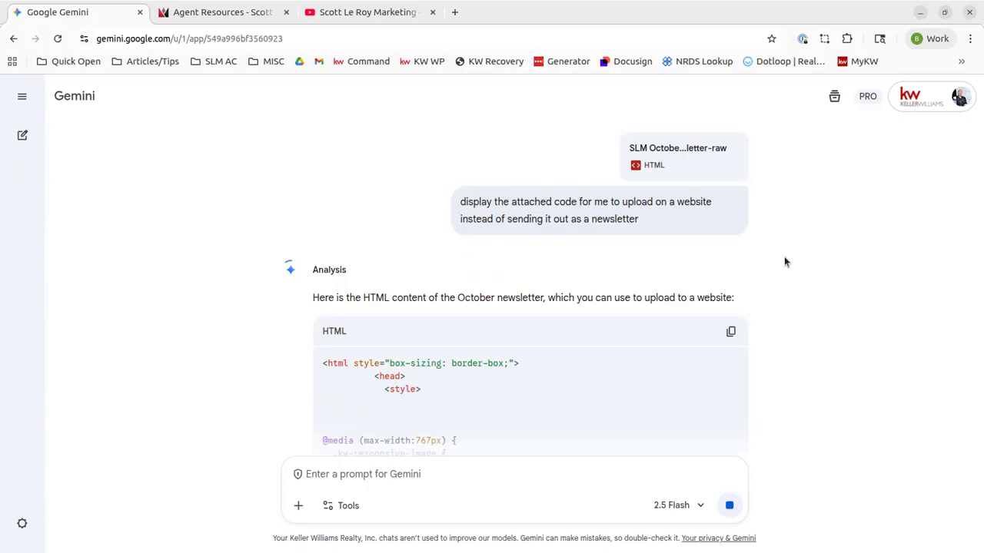
Stop Gemini's long HTML response to the newsletter request
{"action": "left_click", "coordinate": [734, 509]}
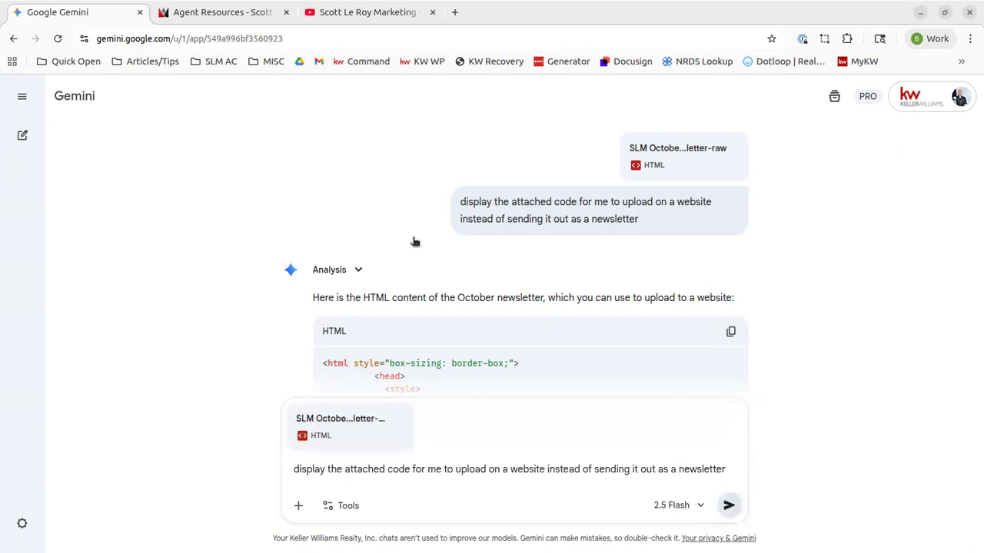
{"action": "scroll", "coordinate": [414, 242], "scroll_direction": "down", "scroll_amount": 15}
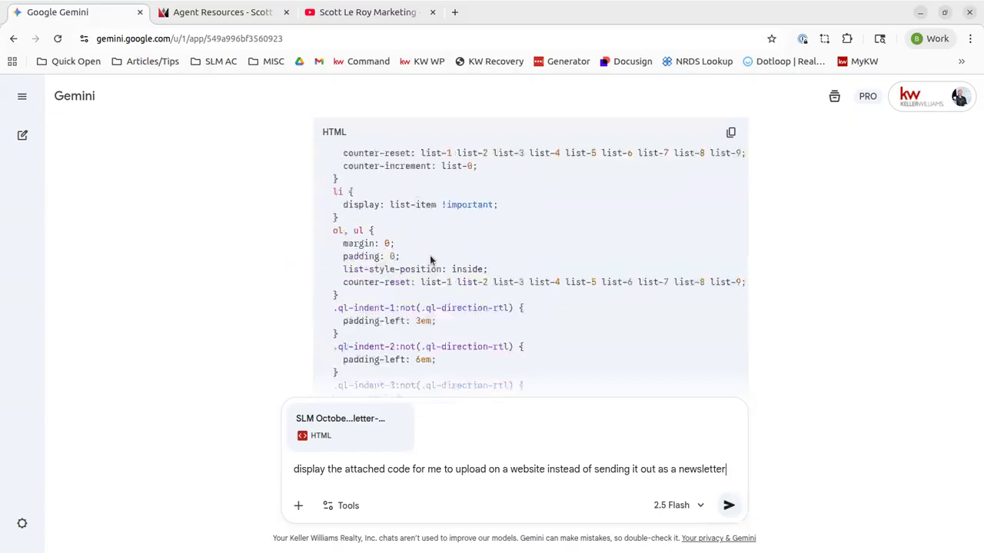
{"action": "scroll", "coordinate": [430, 260], "scroll_direction": "down", "scroll_amount": 10}
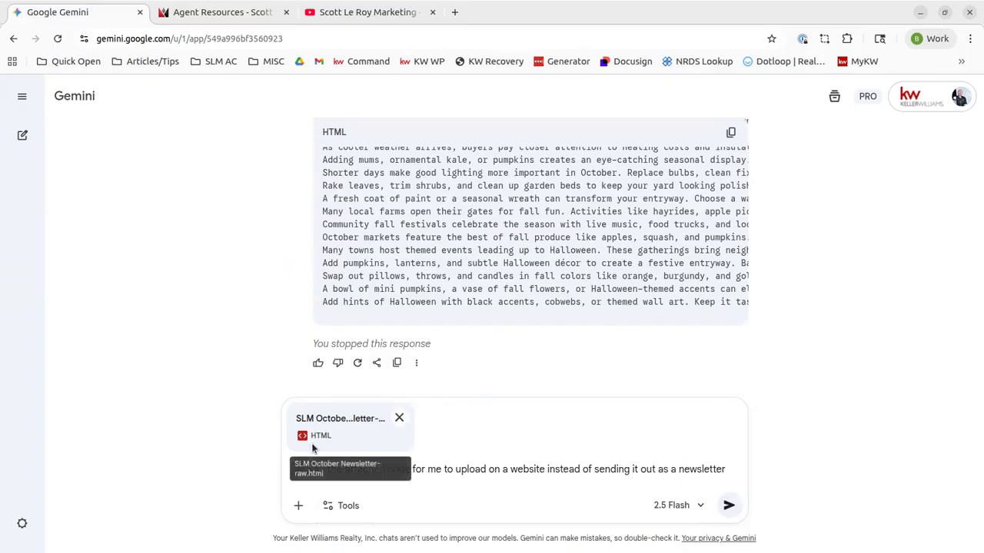
Resend the newsletter request with its attached HTML file and scroll through the reply
{"action": "left_click", "coordinate": [731, 505]}
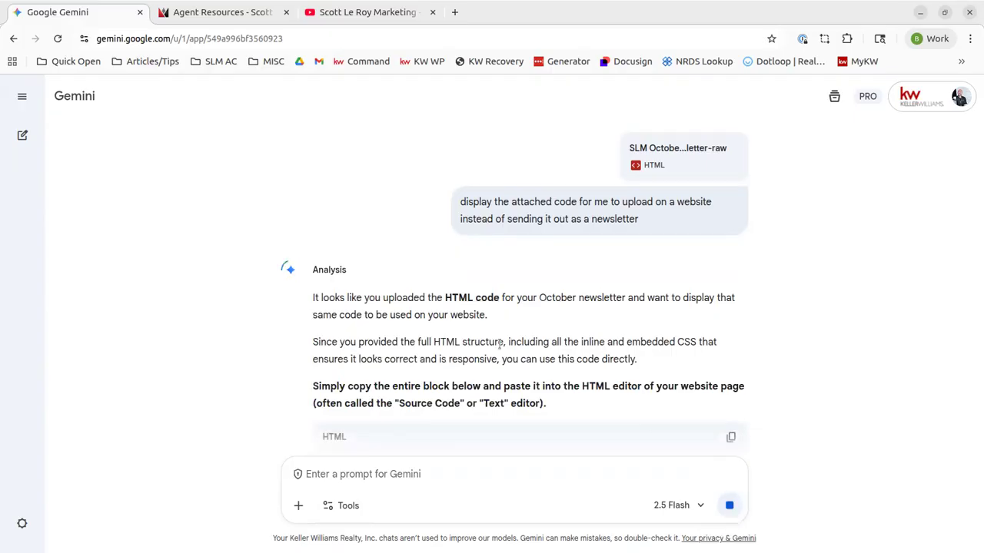
{"action": "scroll", "coordinate": [461, 326], "scroll_direction": "down", "scroll_amount": 3}
{"action": "scroll", "coordinate": [456, 323], "scroll_direction": "up", "scroll_amount": 2}
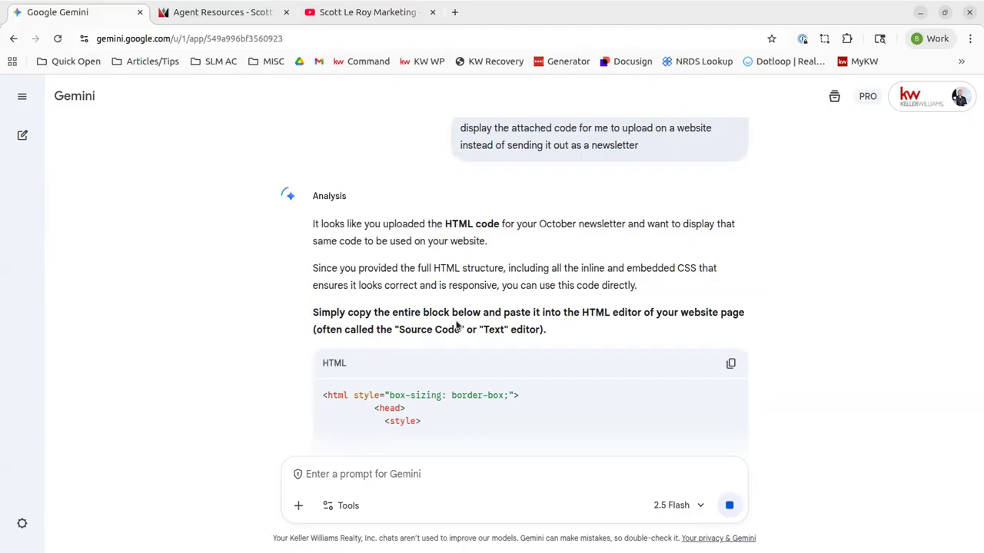
{"action": "scroll", "coordinate": [457, 324], "scroll_direction": "down", "scroll_amount": 10}
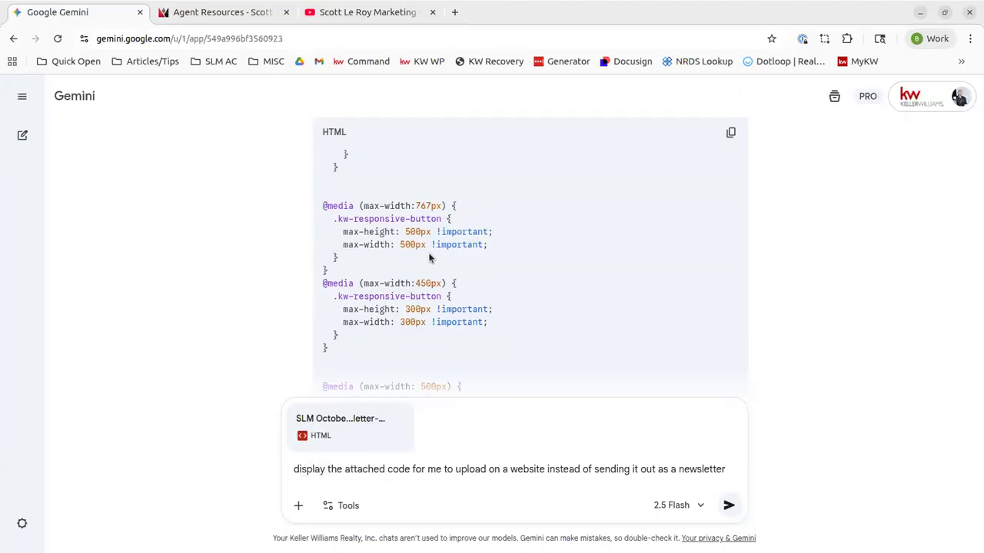
{"action": "scroll", "coordinate": [686, 218], "scroll_direction": "down", "scroll_amount": 10}
{"action": "scroll", "coordinate": [669, 244], "scroll_direction": "down", "scroll_amount": 5}
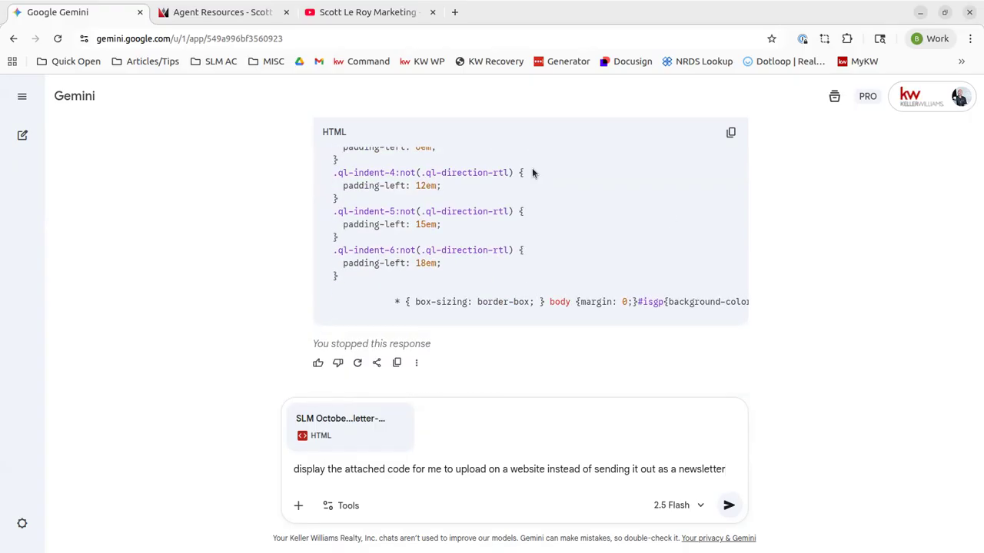
Start a fresh chat, removing the attached HTML file and clearing mistyped prompt text
{"action": "left_click", "coordinate": [22, 135]}
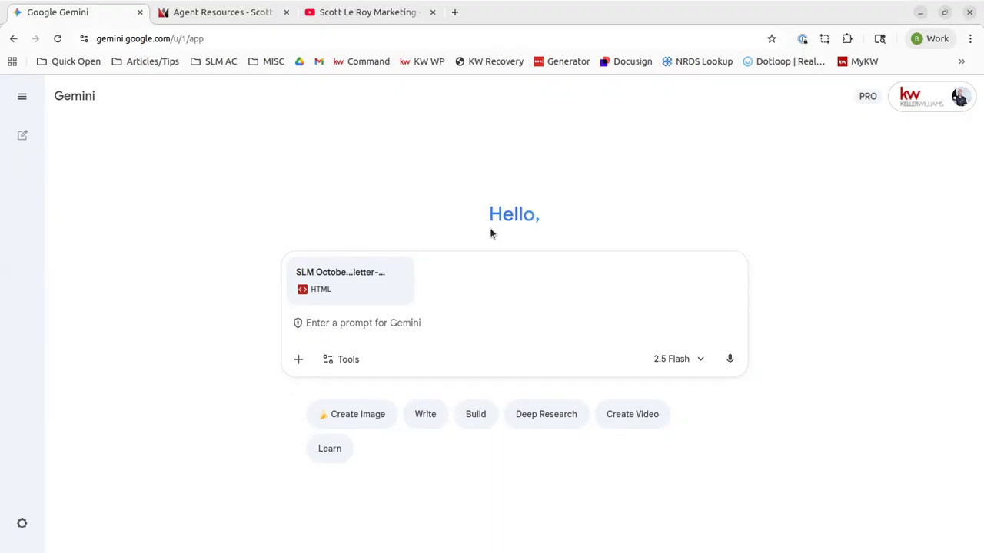
{"action": "left_click", "coordinate": [399, 271]}
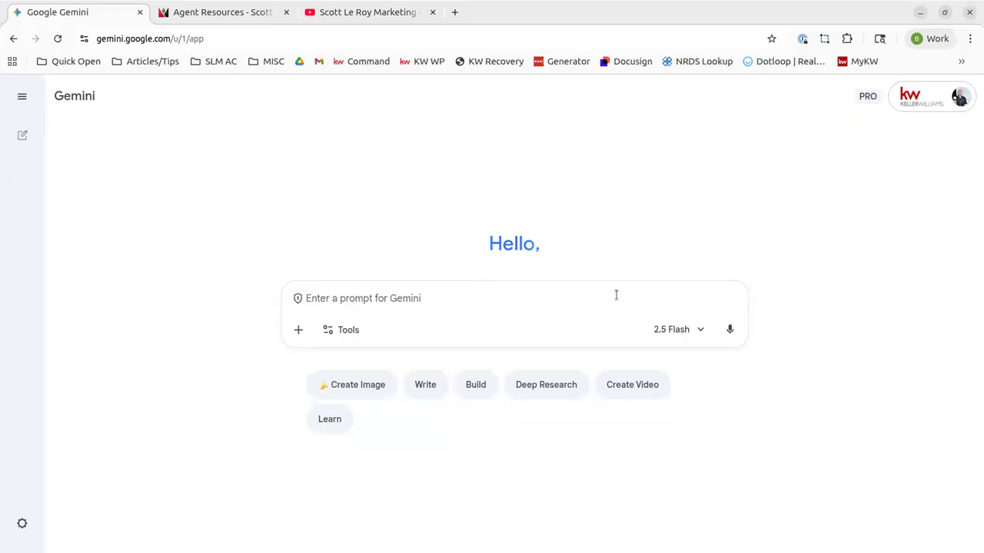
{"action": "type", "text": "white "}
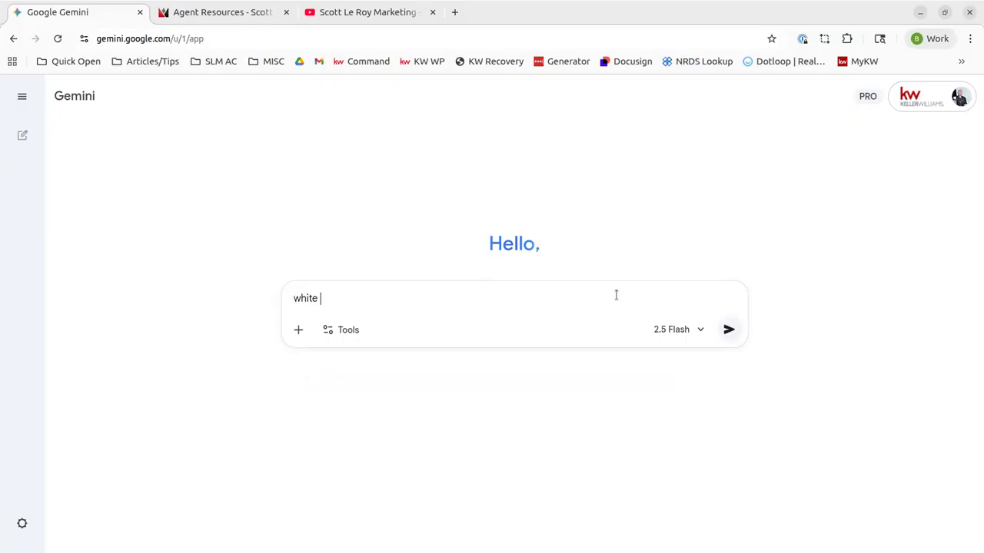
{"action": "type", "text": "a mon"}
{"action": "key", "text": "BackSpace"}
{"action": "key", "text": "BackSpace"}
{"action": "key", "text": "BackSpace"}
{"action": "key", "text": "BackSpace"}
{"action": "key", "text": "BackSpace"}
{"action": "key", "text": "BackSpace"}
{"action": "key", "text": "BackSpace"}
{"action": "key", "text": "BackSpace"}
{"action": "key", "text": "BackSpace"}
{"action": "key", "text": "BackSpace"}
{"action": "key", "text": "BackSpace"}
{"action": "type", "text": "wr"}
{"action": "key", "text": "BackSpace"}
{"action": "key", "text": "BackSpace"}
Send 'write a monthly newsletter for me for November in Orlando, FL as a real estate agent, highlighting fun things in the area'
{"action": "type", "text": "write a monthly newsletter form"}
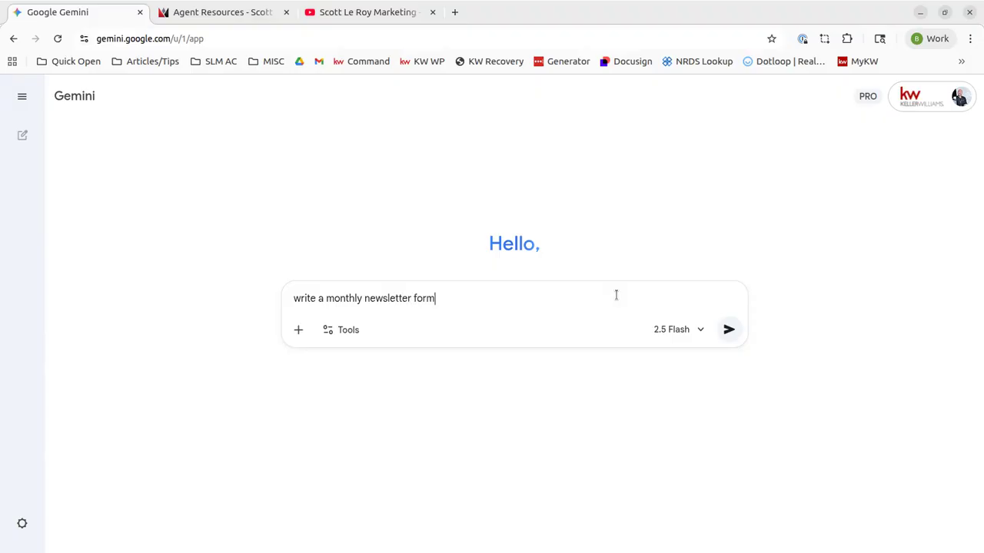
{"action": "key", "text": "BackSpace"}
{"action": "type", "text": "me for "}
{"action": "type", "text": "Novemb"}
{"action": "key", "text": "BackSpace"}
{"action": "type", "text": "vember in "}
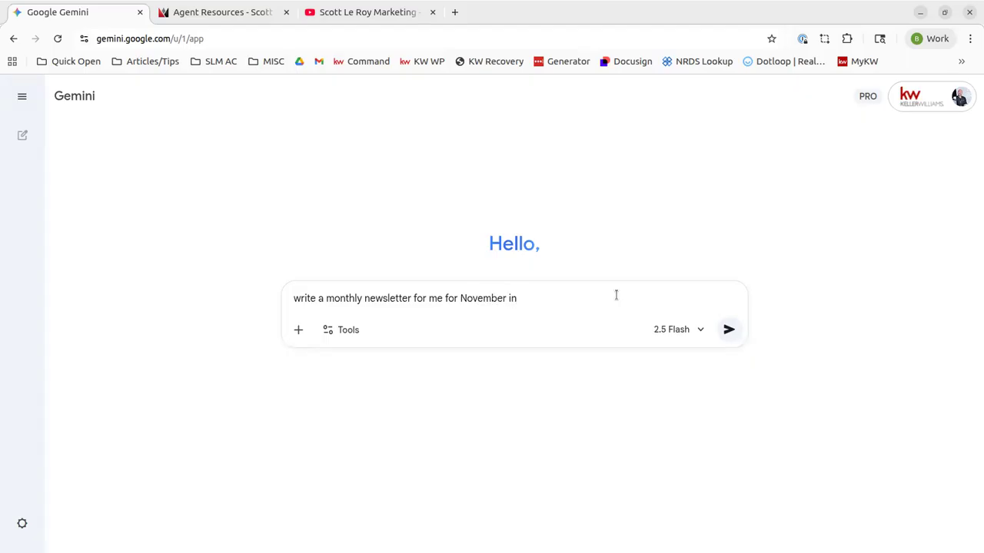
{"action": "type", "text": "Orlando, FL as a real estate agent"}
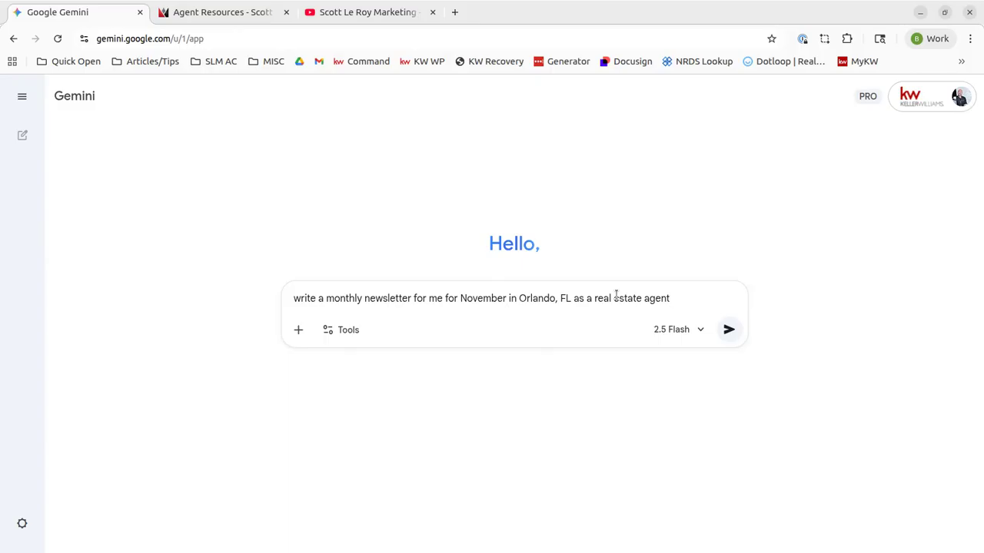
{"action": "type", "text": ", highlighting fun thi"}
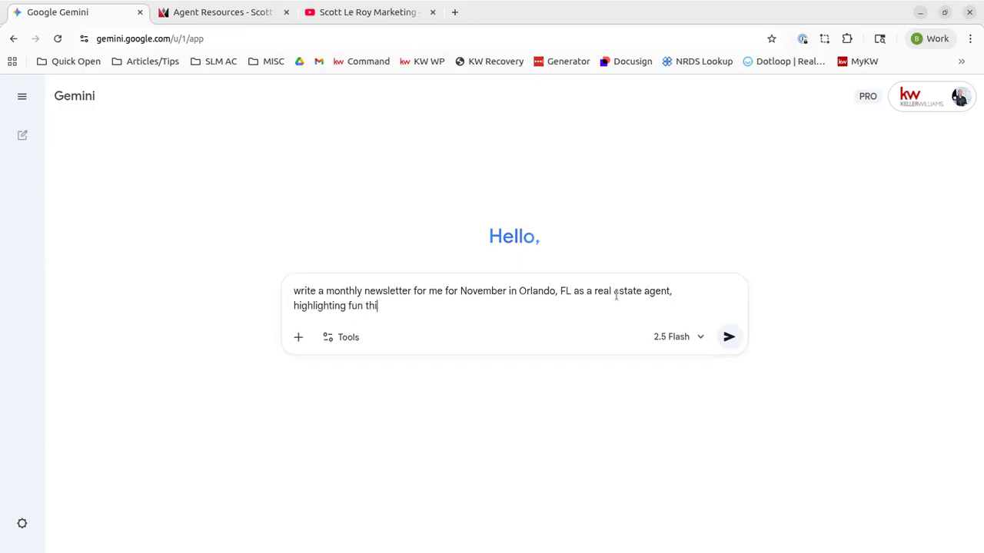
{"action": "type", "text": "ngs in the area for pe"}
{"action": "key", "text": "BackSpace"}
{"action": "key", "text": "BackSpace"}
{"action": "key", "text": "BackSpace"}
{"action": "key", "text": "BackSpace"}
{"action": "key", "text": "BackSpace"}
{"action": "key", "text": "BackSpace"}
{"action": "key", "text": "Return"}
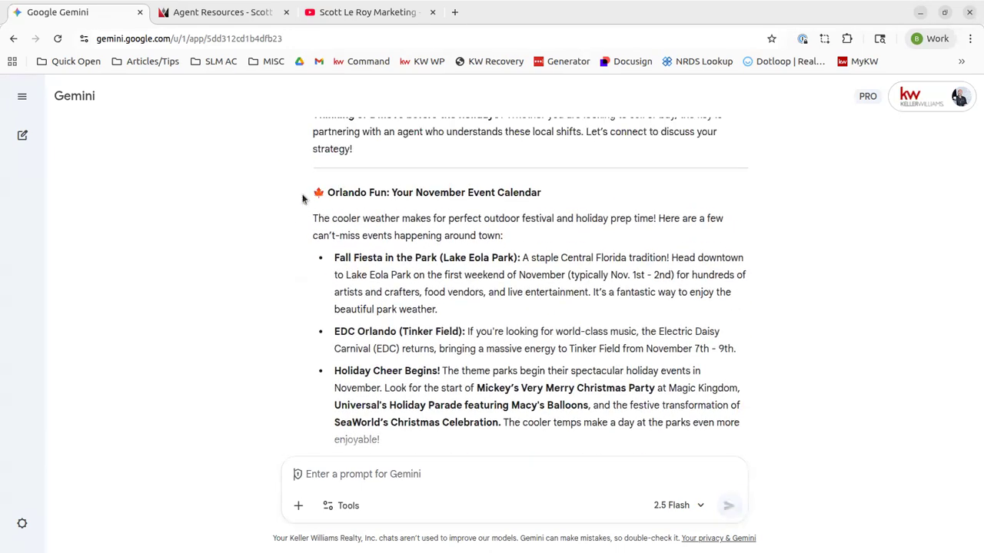
Point out the Orlando Fun heading and scroll through the whole November newsletter reply
{"action": "left_click_drag", "start_coordinate": [312, 193], "coordinate": [562, 192]}
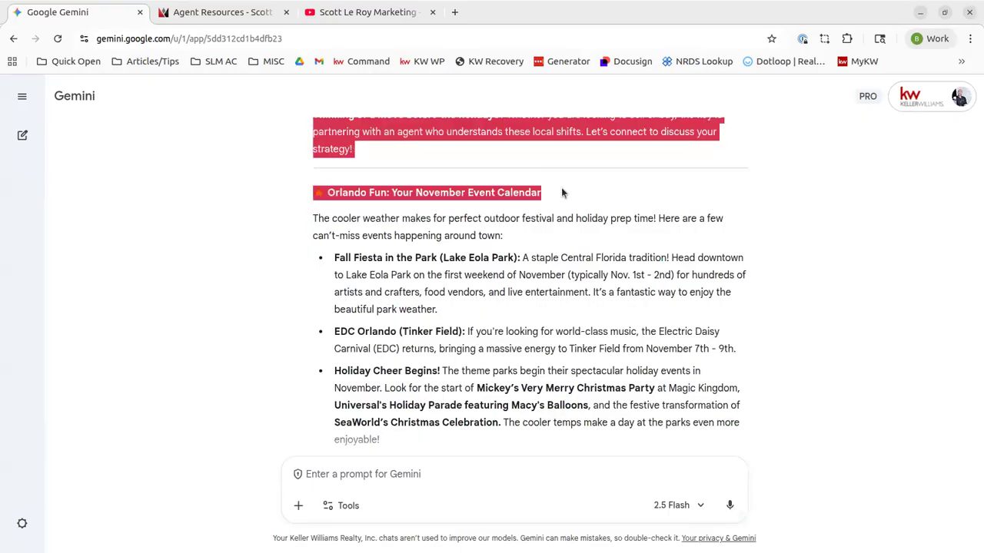
{"action": "left_click", "coordinate": [561, 193]}
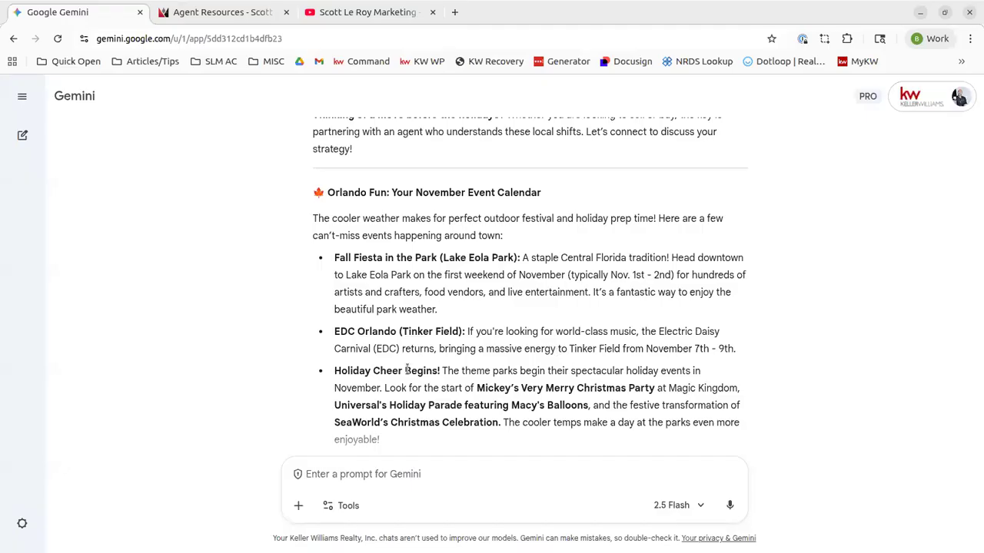
{"action": "scroll", "coordinate": [402, 232], "scroll_direction": "down", "scroll_amount": 2}
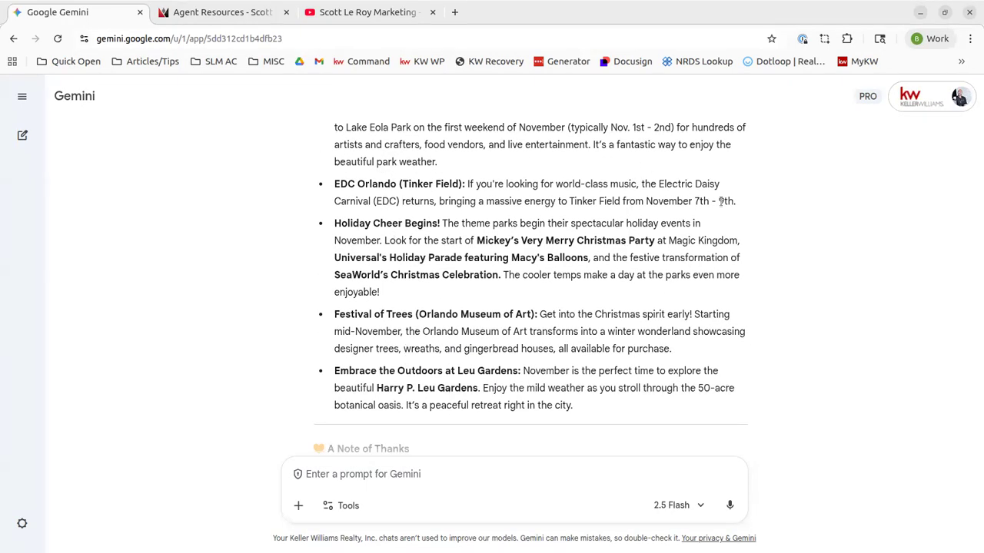
{"action": "scroll", "coordinate": [567, 288], "scroll_direction": "down", "scroll_amount": 3}
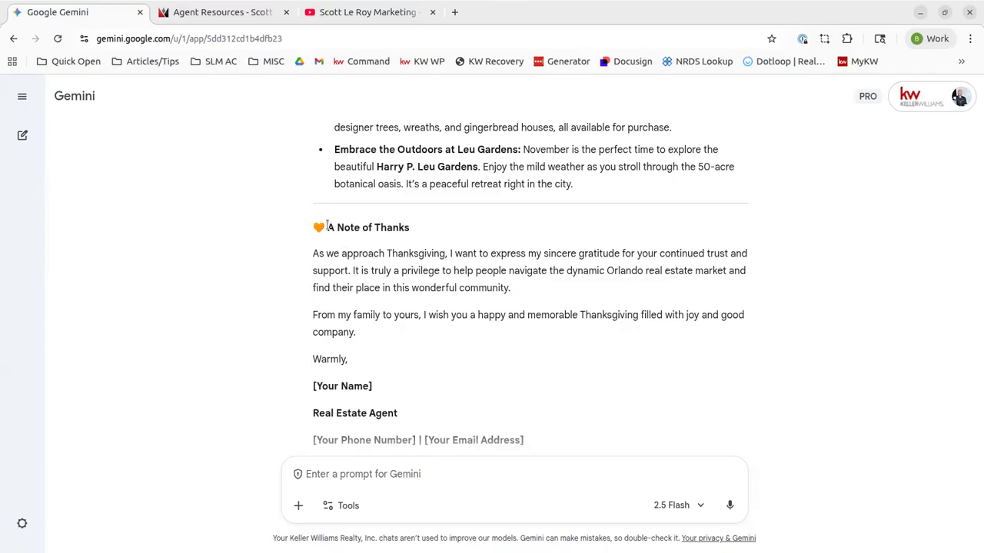
{"action": "scroll", "coordinate": [398, 262], "scroll_direction": "down", "scroll_amount": 2}
{"action": "scroll", "coordinate": [401, 258], "scroll_direction": "up", "scroll_amount": 10}
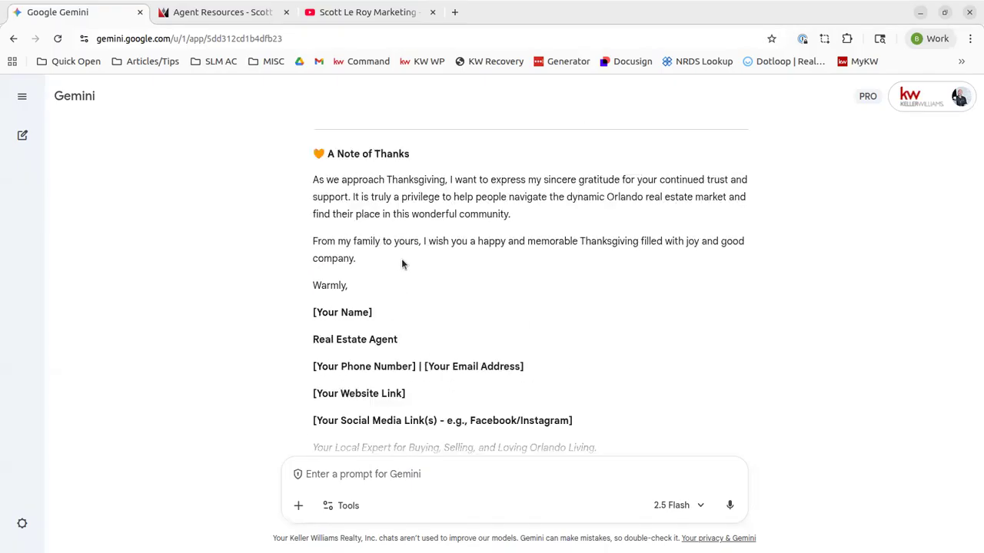
{"action": "scroll", "coordinate": [401, 263], "scroll_direction": "up", "scroll_amount": 3}
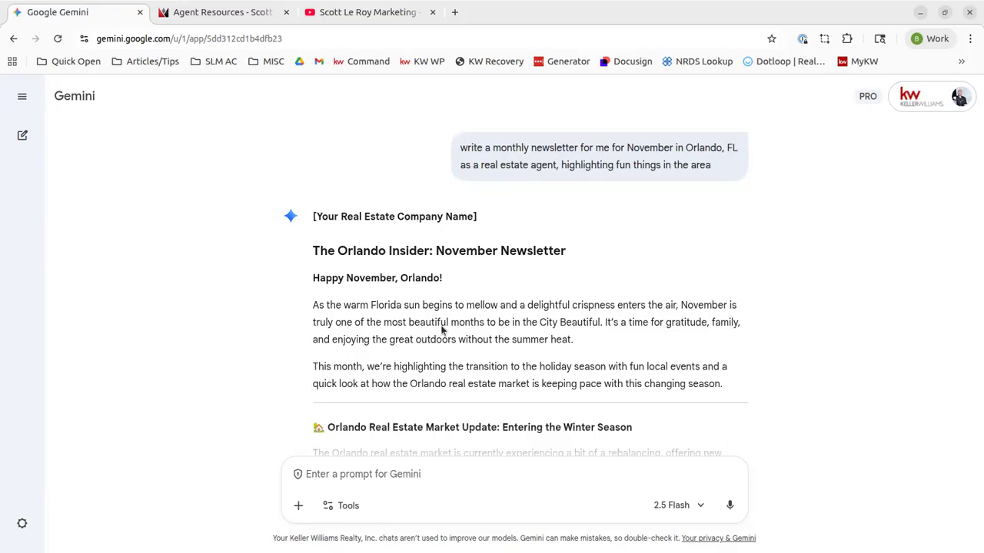
{"action": "scroll", "coordinate": [386, 319], "scroll_direction": "down", "scroll_amount": 4}
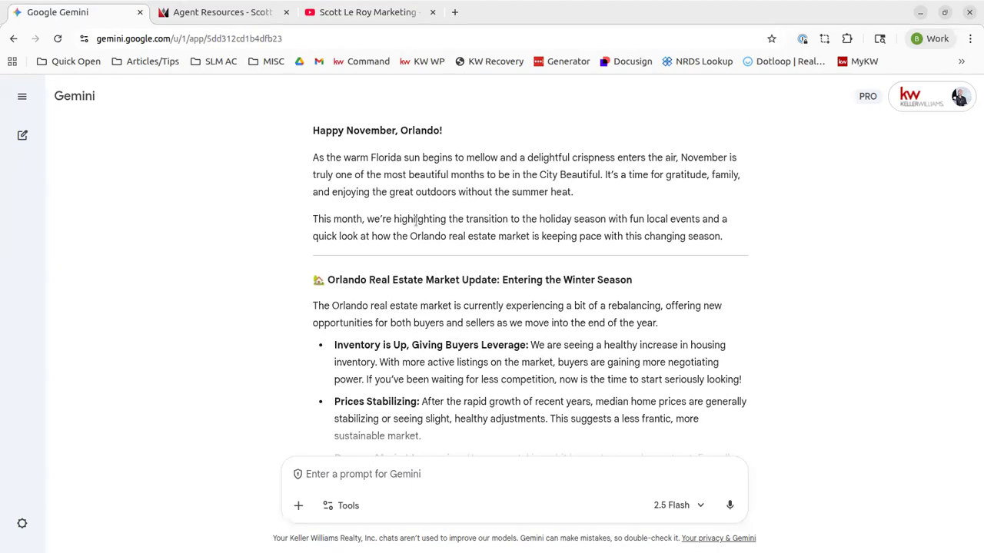
{"action": "scroll", "coordinate": [313, 255], "scroll_direction": "down", "scroll_amount": 5}
{"action": "scroll", "coordinate": [312, 255], "scroll_direction": "down", "scroll_amount": 10}
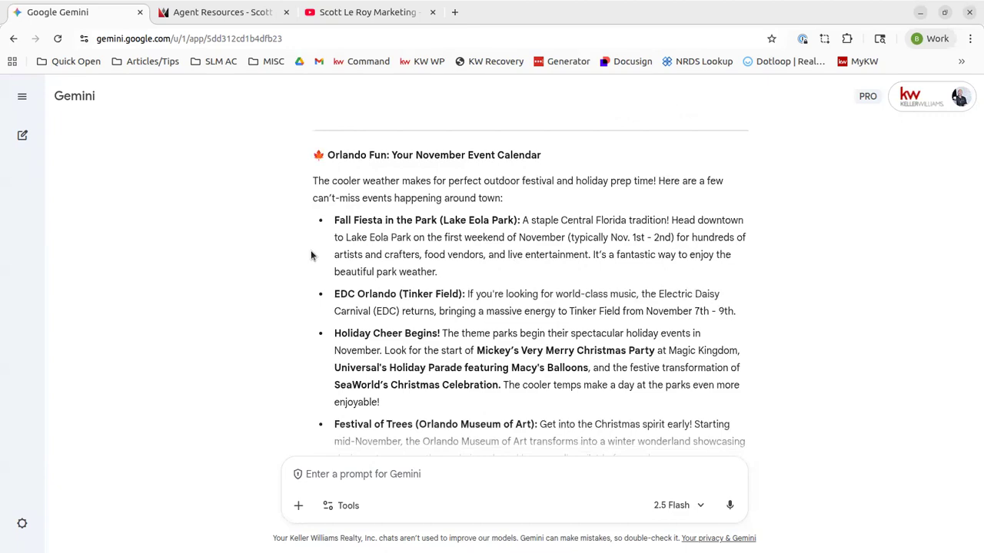
{"action": "scroll", "coordinate": [312, 255], "scroll_direction": "down", "scroll_amount": 1}
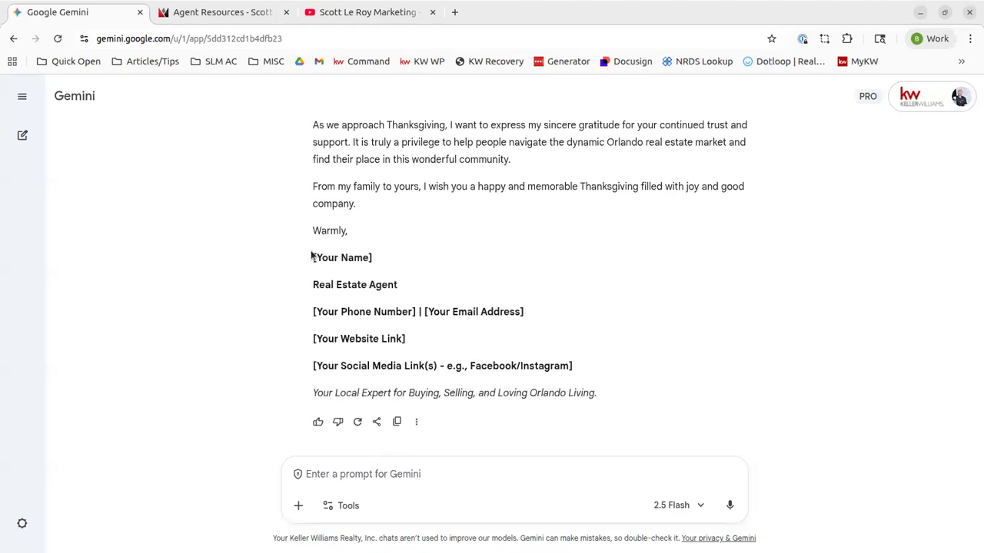
{"action": "scroll", "coordinate": [312, 255], "scroll_direction": "up", "scroll_amount": 1}
{"action": "scroll", "coordinate": [312, 255], "scroll_direction": "down", "scroll_amount": 1}
{"action": "scroll", "coordinate": [312, 255], "scroll_direction": "up", "scroll_amount": 7}
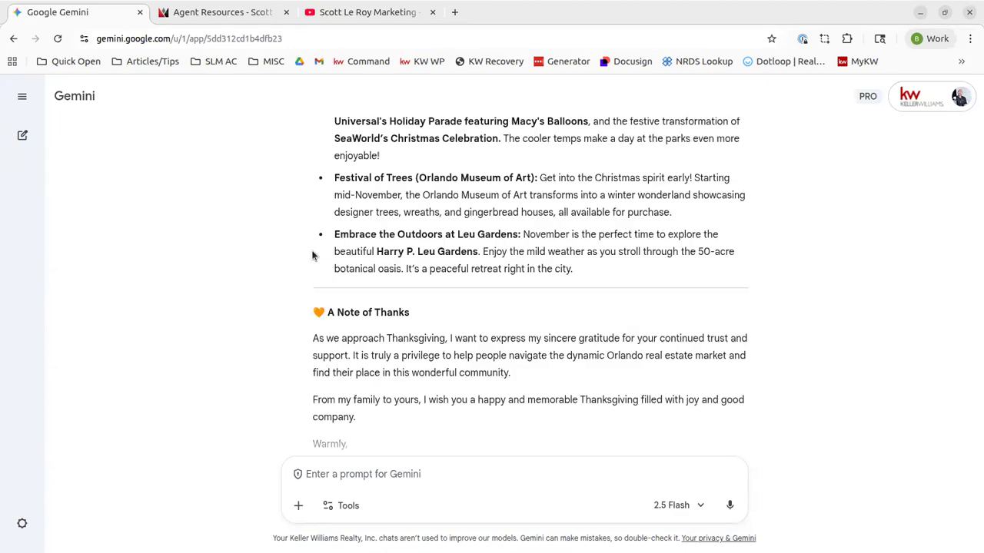
{"action": "scroll", "coordinate": [312, 256], "scroll_direction": "up", "scroll_amount": 7}
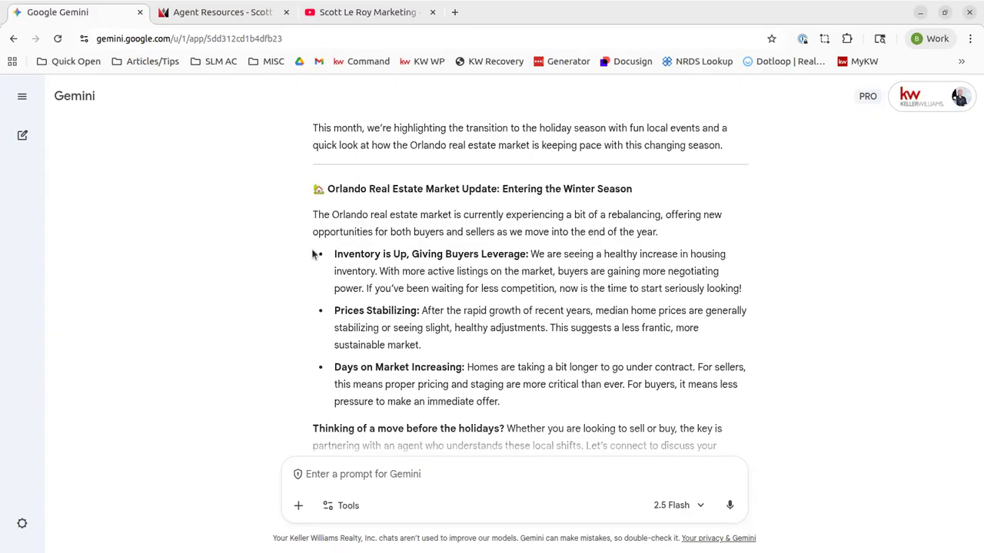
{"action": "scroll", "coordinate": [315, 254], "scroll_direction": "up", "scroll_amount": 3}
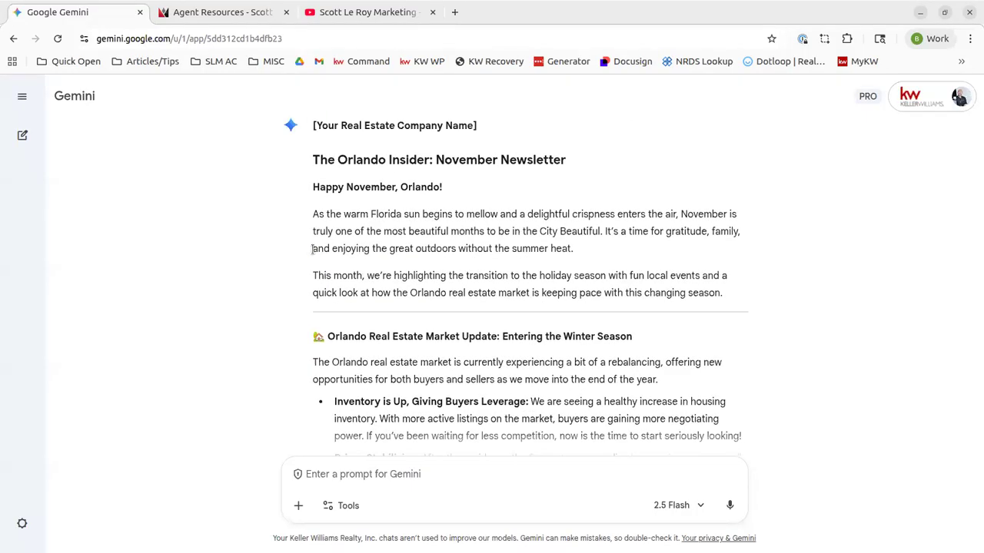
{"action": "scroll", "coordinate": [315, 255], "scroll_direction": "up", "scroll_amount": 1}
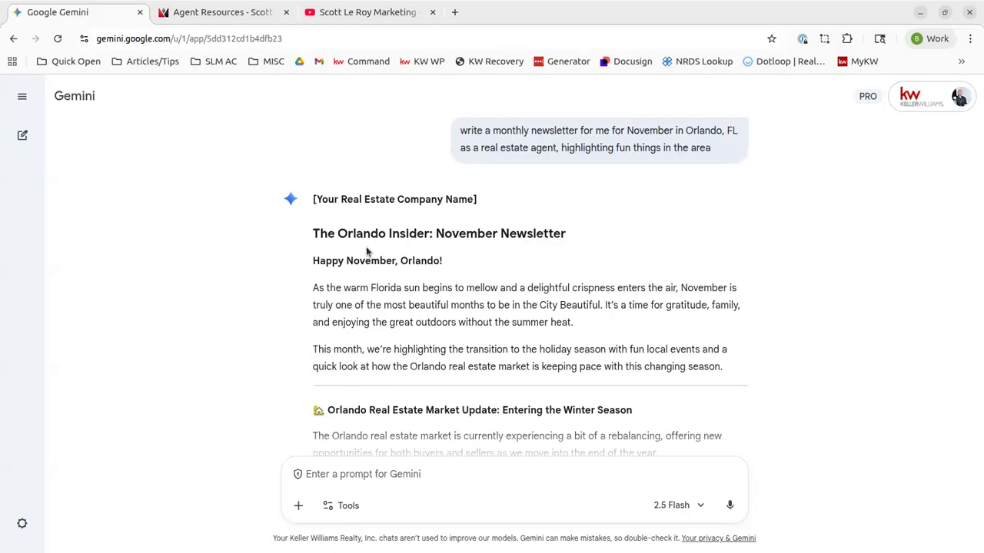
{"action": "scroll", "coordinate": [376, 250], "scroll_direction": "down", "scroll_amount": 20}
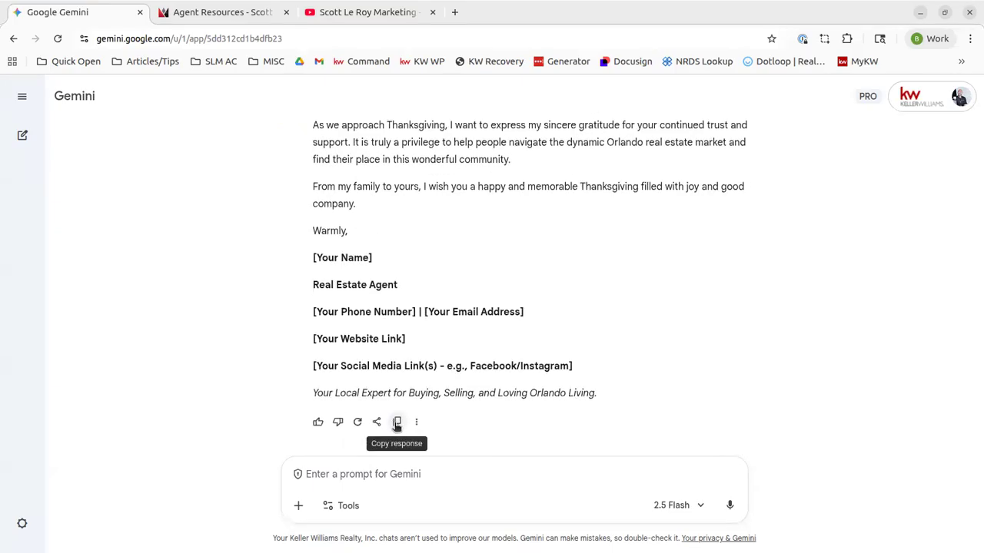
Copy the November newsletter reply to the clipboard and start a new empty chat
{"action": "left_click", "coordinate": [397, 422]}
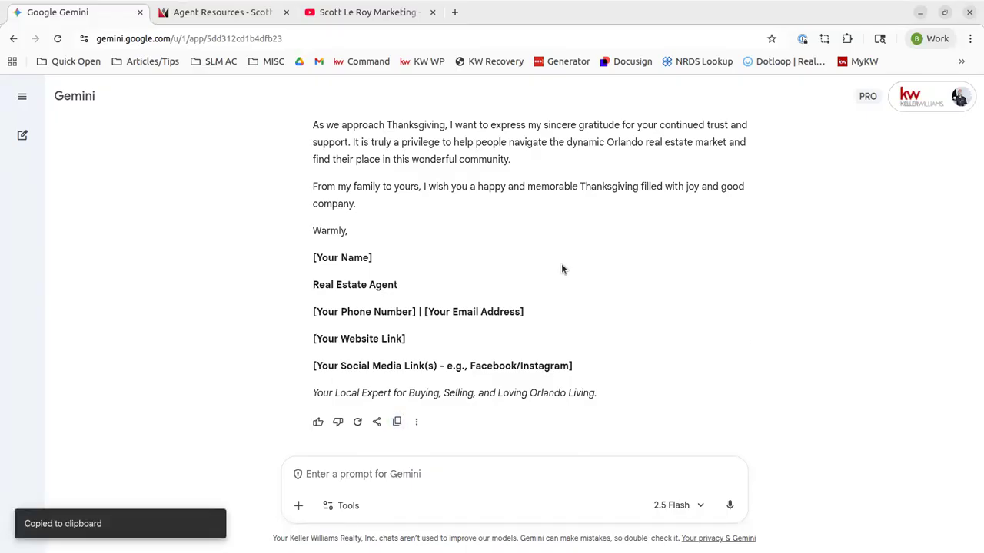
{"action": "scroll", "coordinate": [590, 300], "scroll_direction": "up", "scroll_amount": 10}
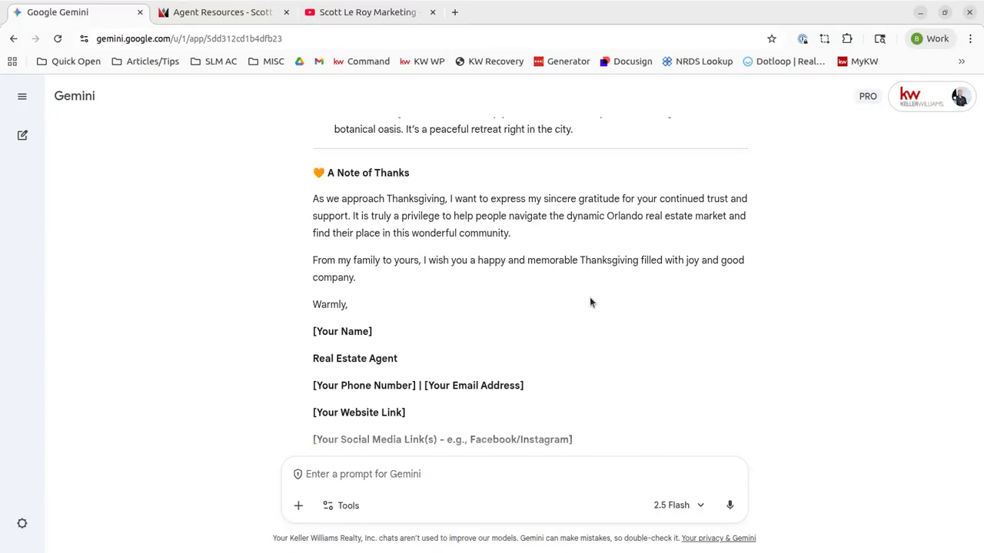
{"action": "scroll", "coordinate": [591, 302], "scroll_direction": "up", "scroll_amount": 5}
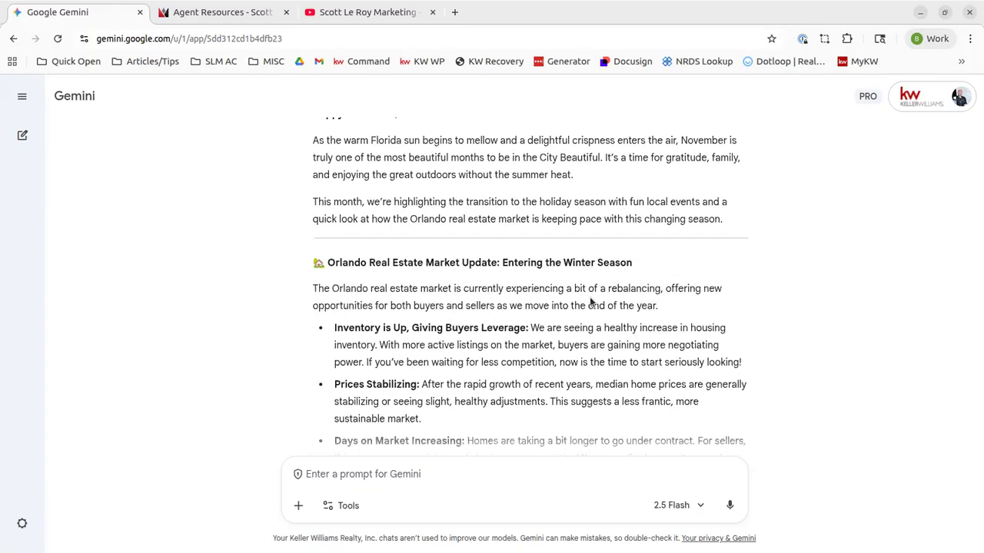
{"action": "scroll", "coordinate": [591, 301], "scroll_direction": "down", "scroll_amount": 15}
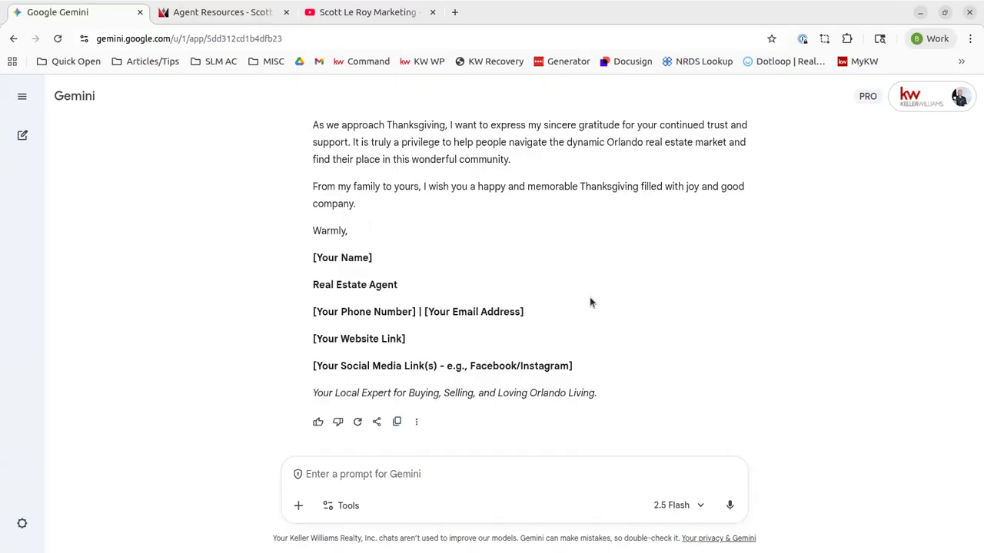
{"action": "left_click", "coordinate": [22, 135]}
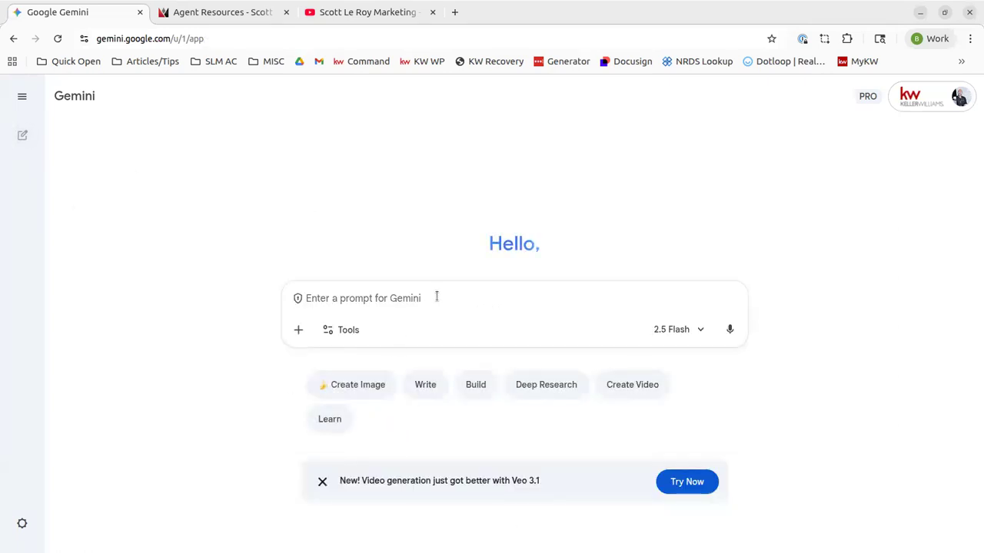
Ask for a 500-word blog on Orlando's buying process: top items first-time buyers need before offering
{"action": "type", "text": "write a"}
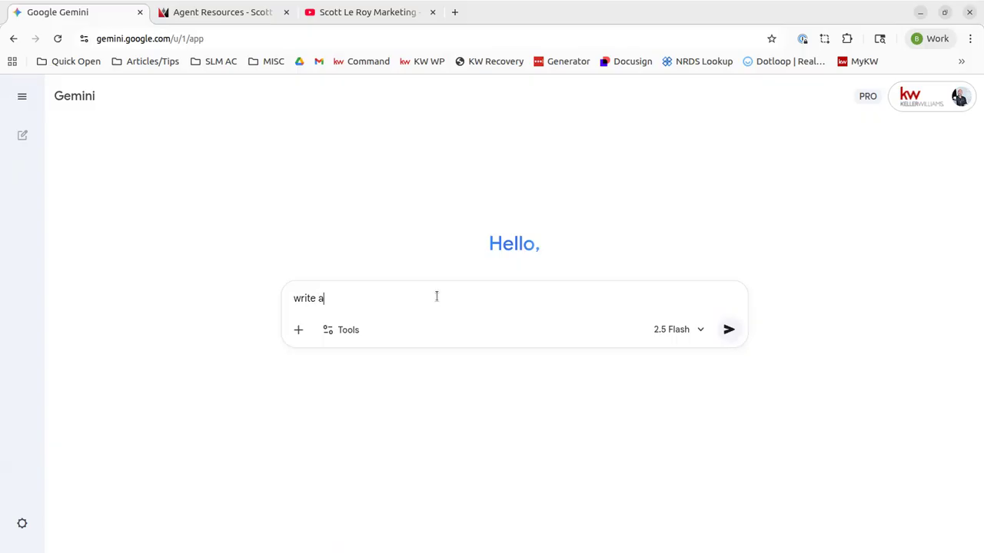
{"action": "type", "text": " 500 word blog about th"}
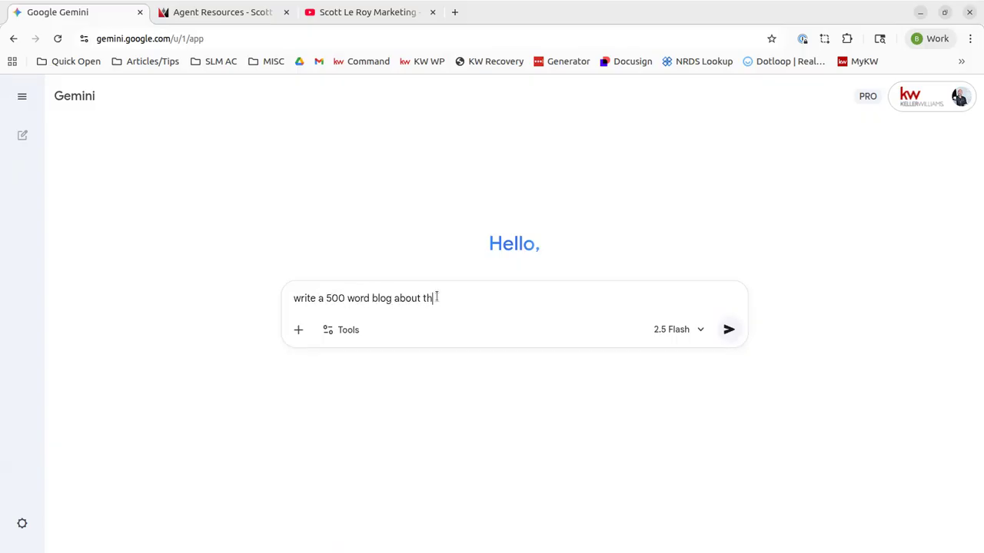
{"action": "type", "text": "e orlando ma"}
{"action": "key", "text": "BackSpace"}
{"action": "key", "text": "BackSpace"}
{"action": "key", "text": "BackSpace"}
{"action": "key", "text": "BackSpace"}
{"action": "key", "text": "BackSpace"}
{"action": "key", "text": "BackSpace"}
{"action": "key", "text": "BackSpace"}
{"action": "key", "text": "BackSpace"}
{"action": "key", "text": "BackSpace"}
{"action": "key", "text": "BackSpace"}
{"action": "type", "text": "Orlan"}
{"action": "type", "text": "real estate buying process for a first "}
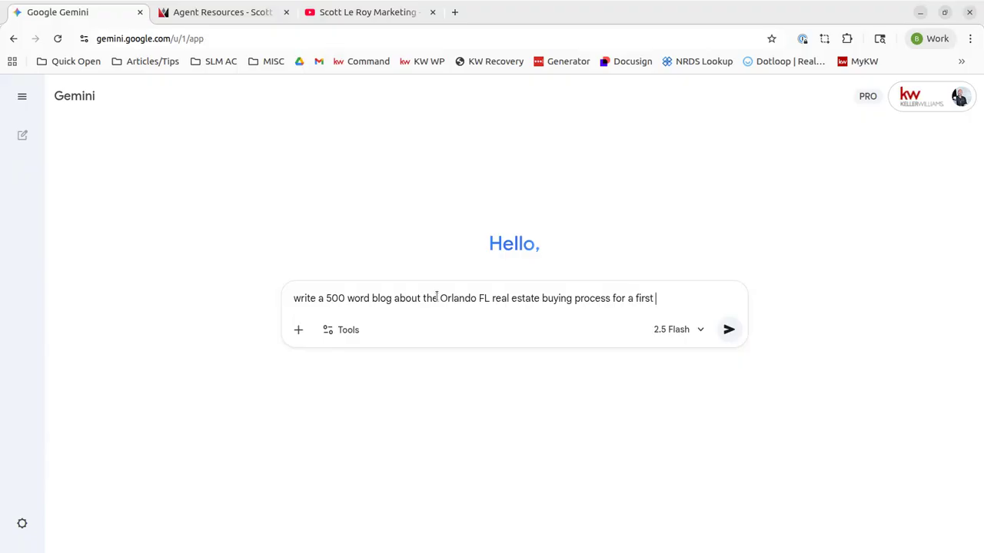
{"action": "type", "text": "time home buyer"}
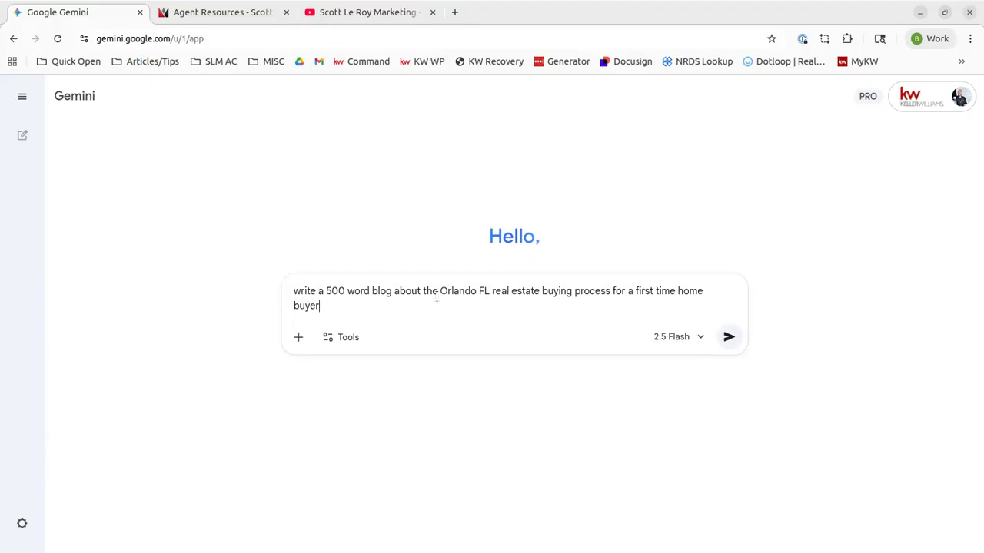
{"action": "type", "text": ". What are the top items they "}
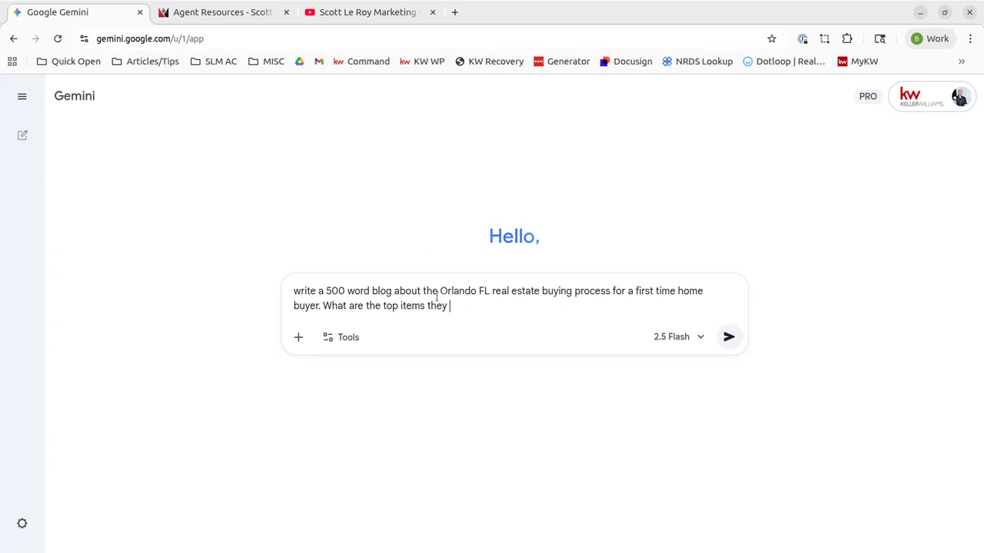
{"action": "type", "text": "need to know before they m"}
{"action": "type", "text": "ake an offer"}
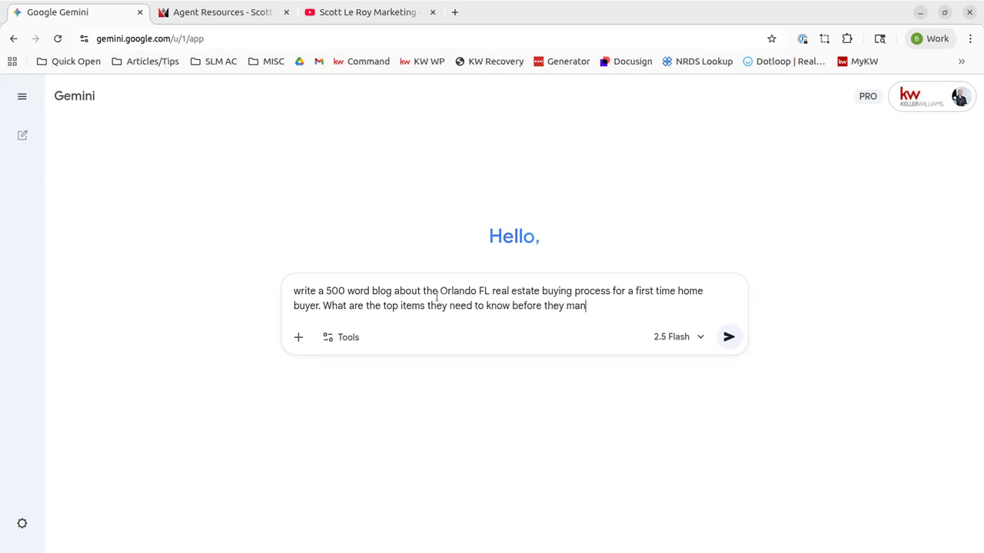
{"action": "key", "text": "Return"}
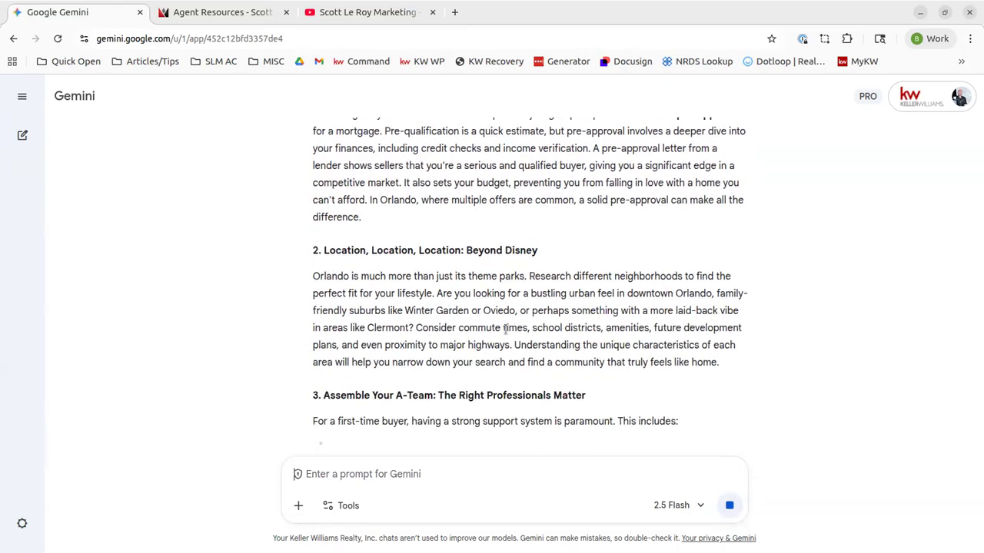
Point out the double-check disclaimer, then scroll the finished blog down to the two-story Orlando home image
{"action": "left_click_drag", "start_coordinate": [521, 538], "coordinate": [677, 540]}
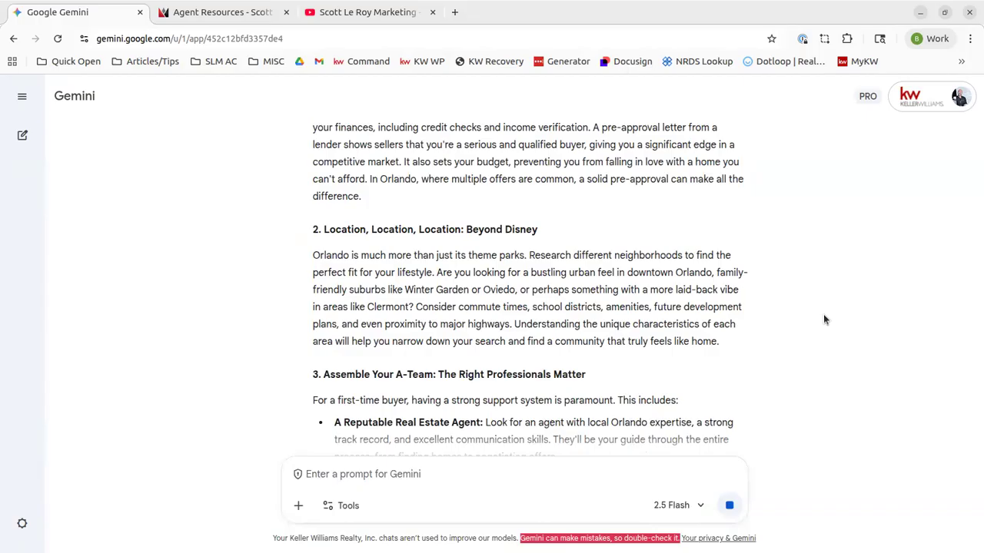
{"action": "left_click", "coordinate": [807, 299]}
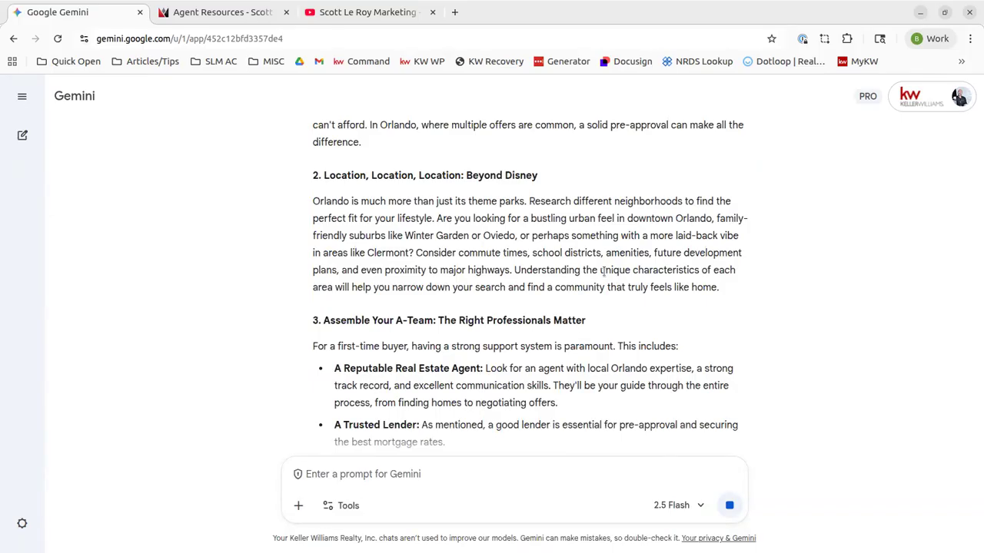
{"action": "scroll", "coordinate": [604, 274], "scroll_direction": "down", "scroll_amount": 6}
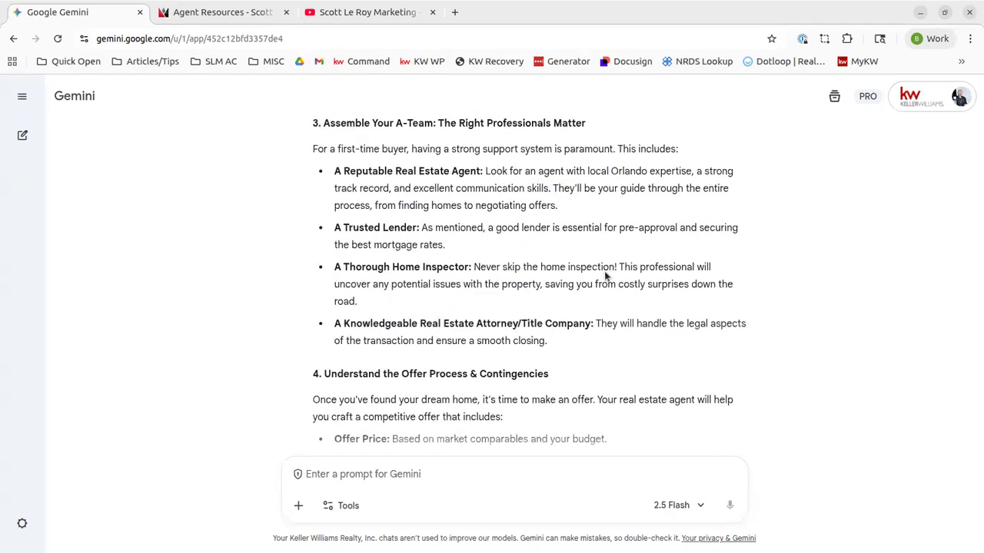
{"action": "scroll", "coordinate": [604, 277], "scroll_direction": "down", "scroll_amount": 8}
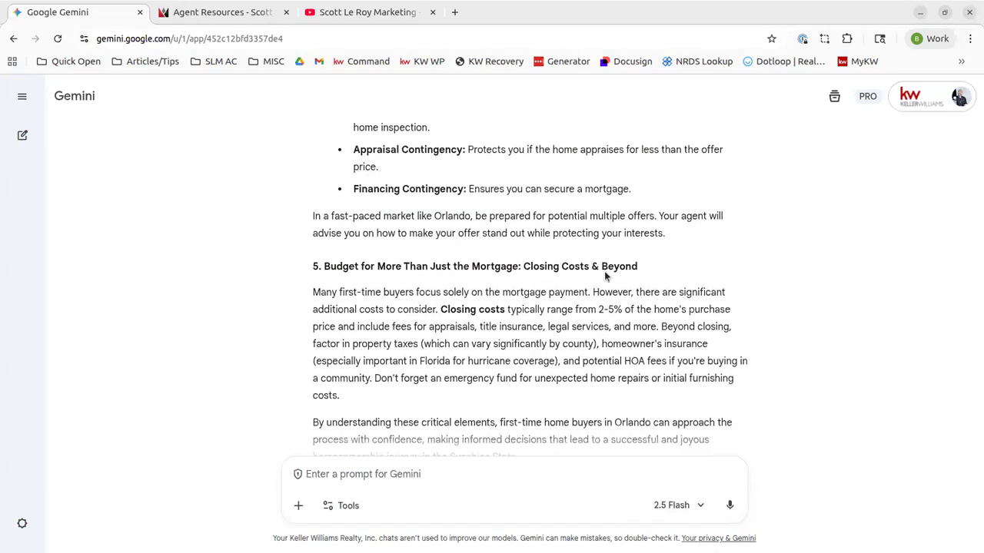
{"action": "scroll", "coordinate": [606, 276], "scroll_direction": "up", "scroll_amount": 1}
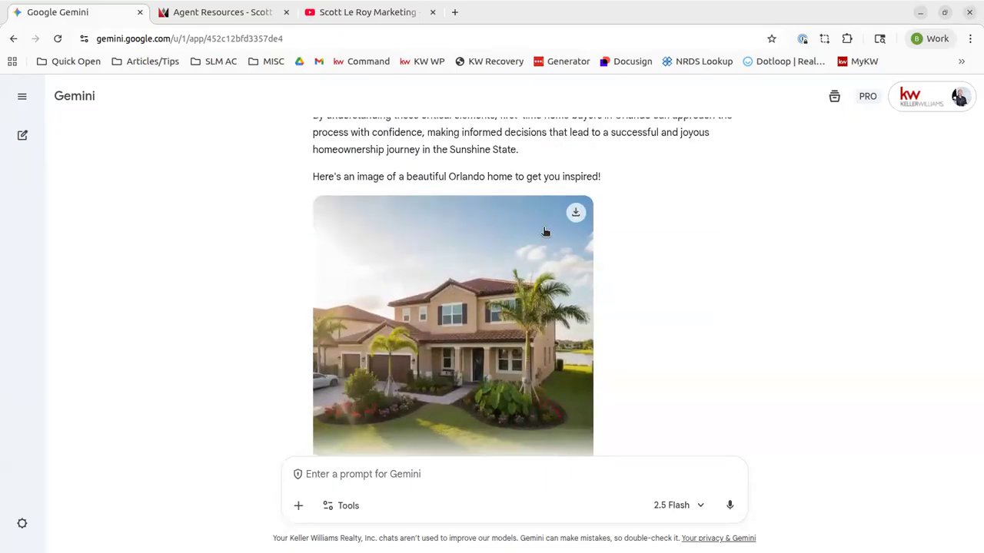
{"action": "scroll", "coordinate": [584, 382], "scroll_direction": "down", "scroll_amount": 1}
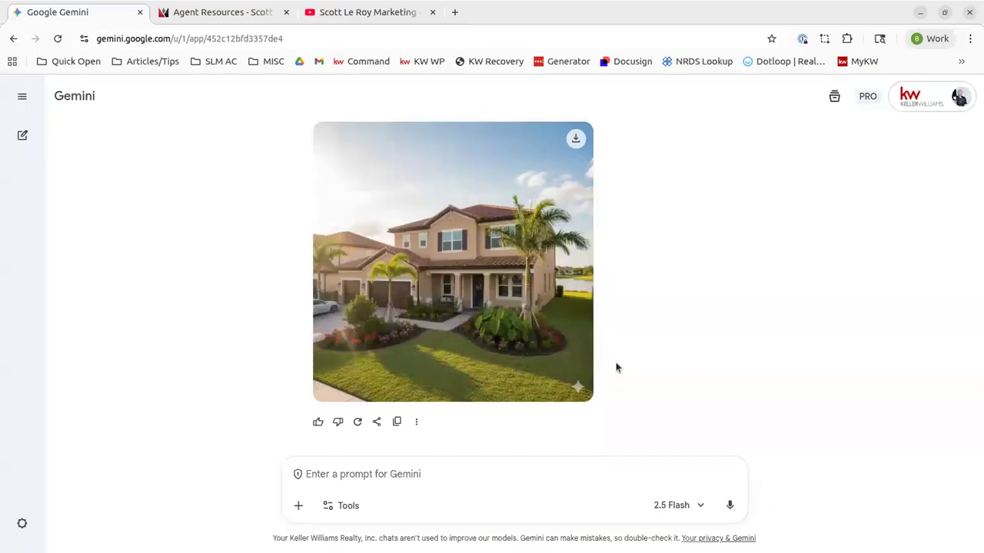
{"action": "scroll", "coordinate": [638, 367], "scroll_direction": "up", "scroll_amount": 3}
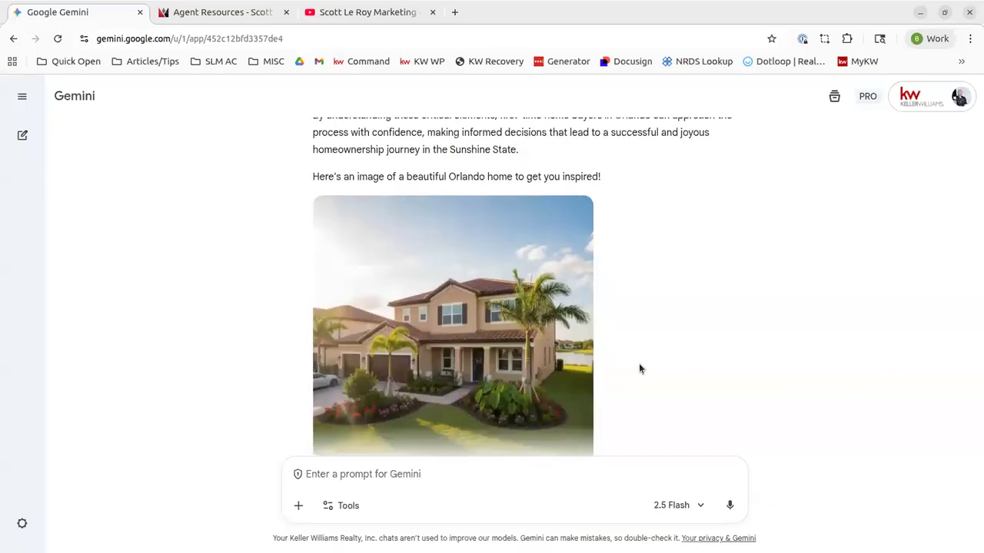
{"action": "scroll", "coordinate": [586, 323], "scroll_direction": "up", "scroll_amount": 3}
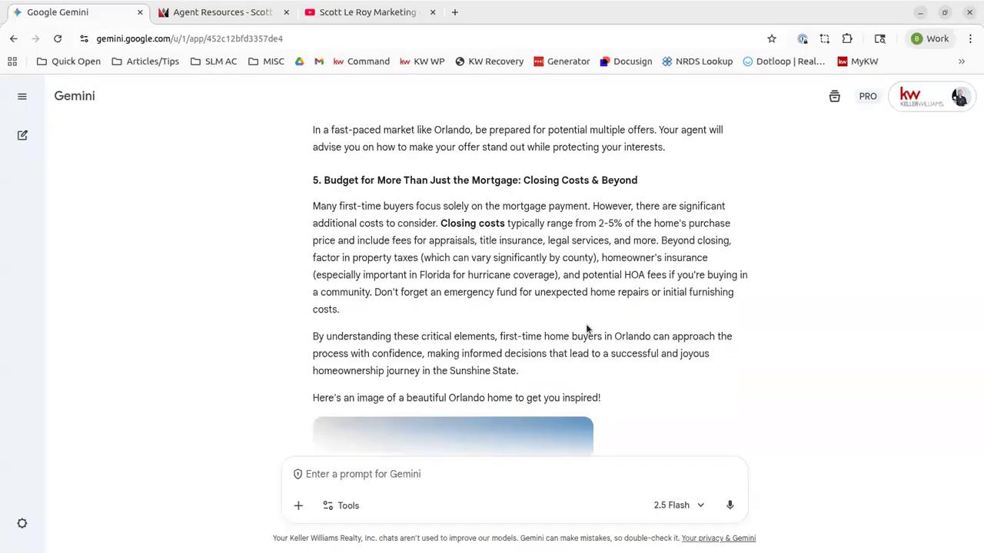
{"action": "scroll", "coordinate": [443, 227], "scroll_direction": "up", "scroll_amount": 15}
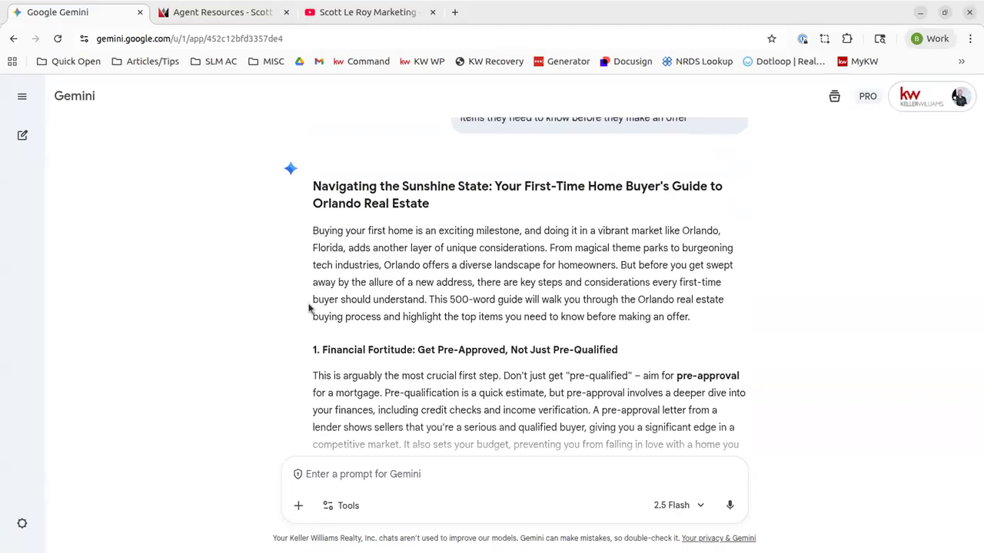
{"action": "scroll", "coordinate": [441, 314], "scroll_direction": "down", "scroll_amount": 3}
{"action": "scroll", "coordinate": [437, 314], "scroll_direction": "down", "scroll_amount": 8}
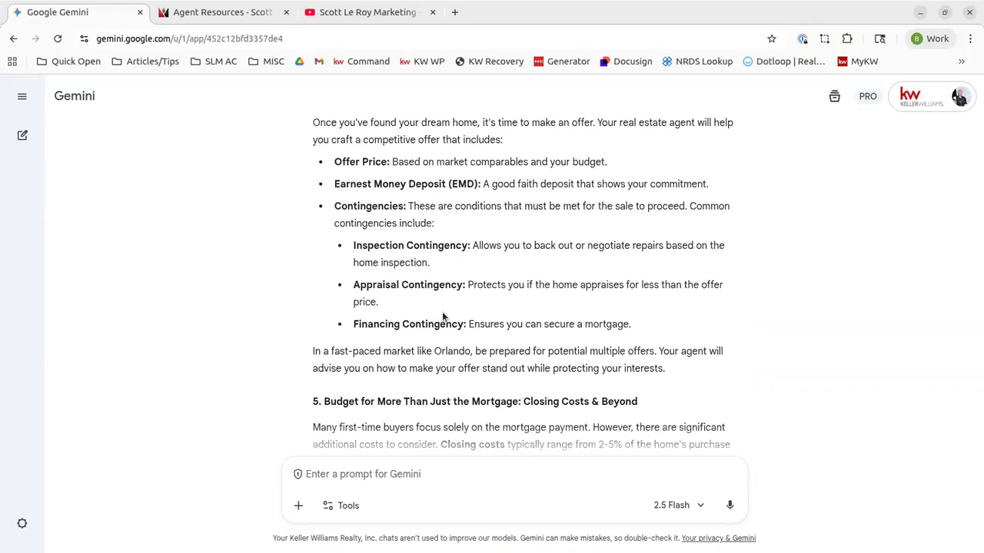
{"action": "scroll", "coordinate": [438, 318], "scroll_direction": "down", "scroll_amount": 6}
{"action": "scroll", "coordinate": [437, 314], "scroll_direction": "down", "scroll_amount": 2}
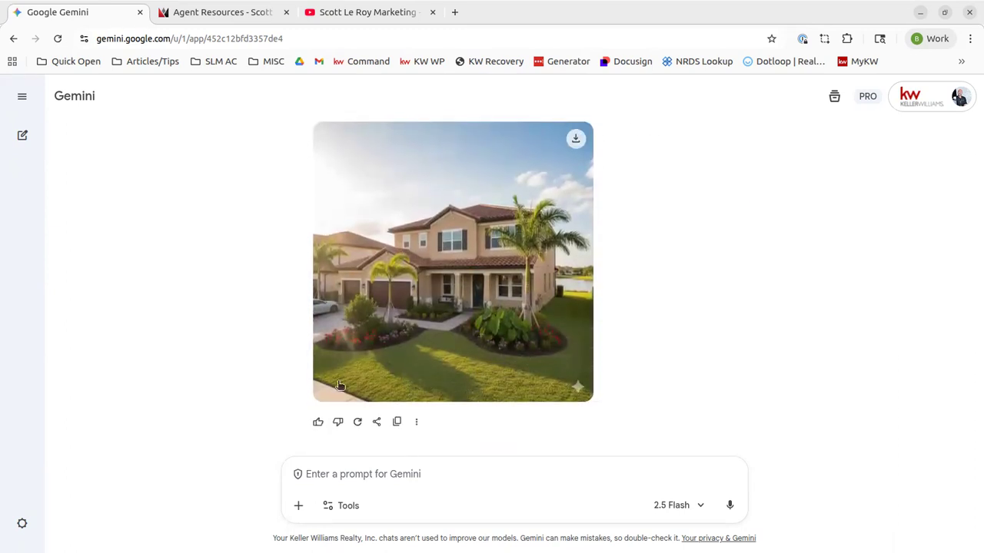
Ask Gemini to optimize the blog for the keyword 'Orlando Real Estate' with an agent-contact call to action
{"action": "left_click", "coordinate": [350, 478]}
{"action": "type", "text": "lets make "}
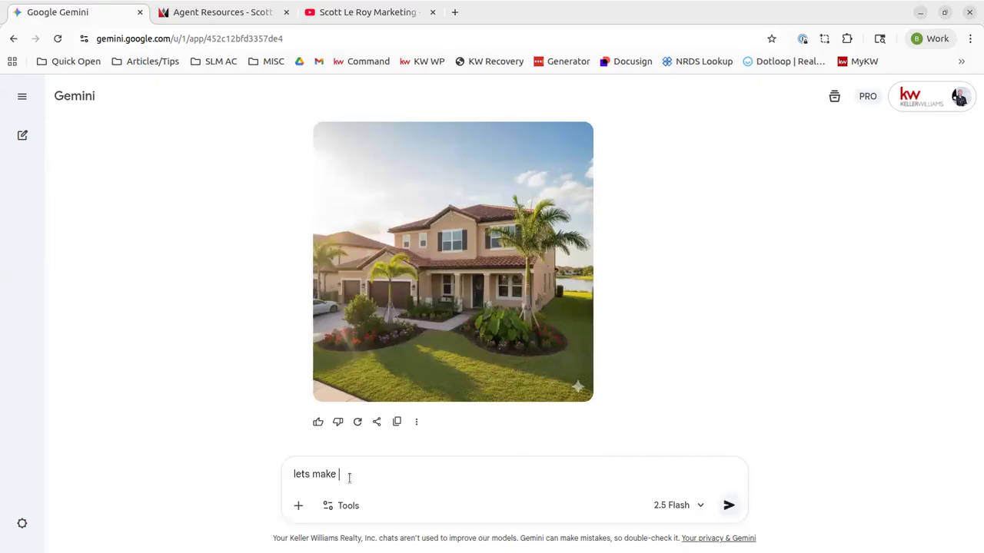
{"action": "type", "text": "the blog optimized for the "}
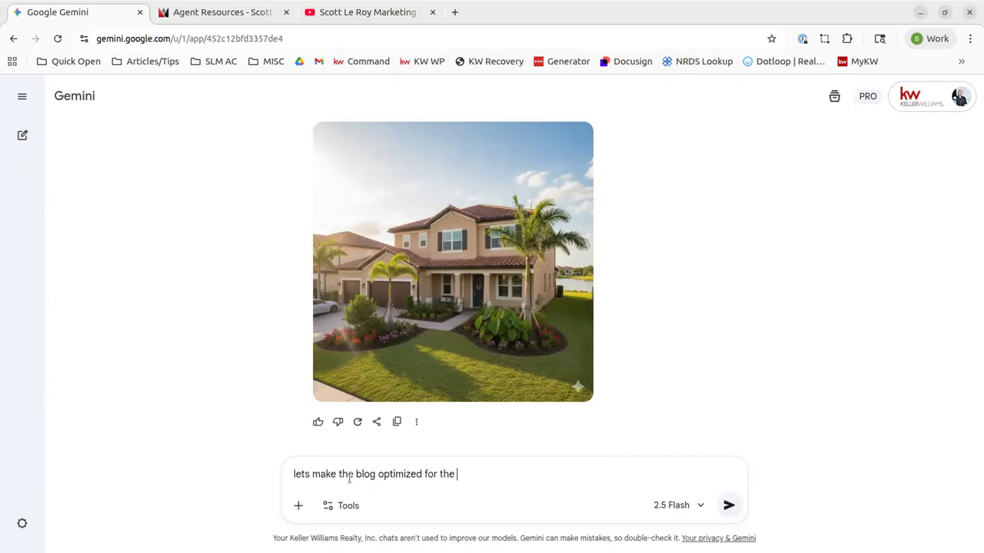
{"action": "type", "text": "keyword Orlando Real Estate"}
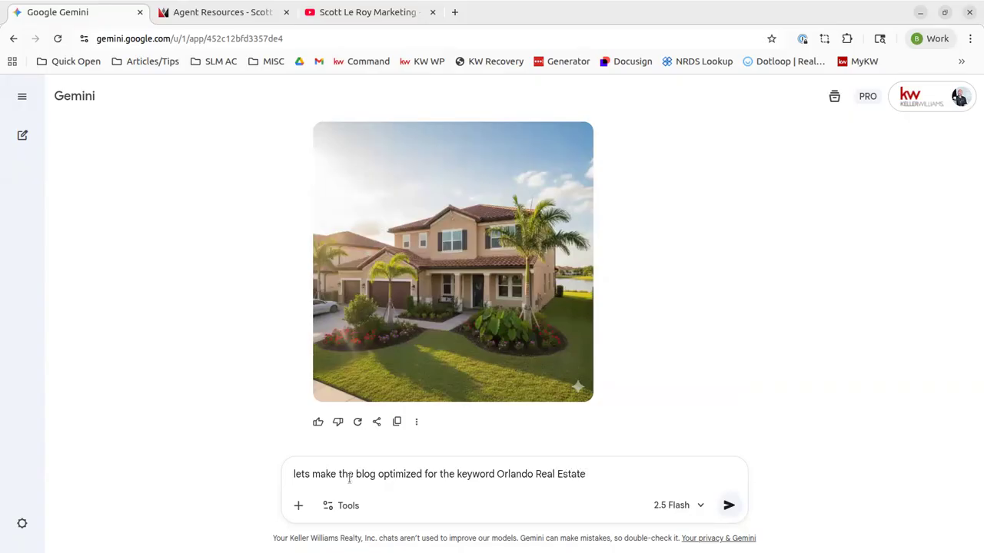
{"action": "type", "text": ". Include a call to action"}
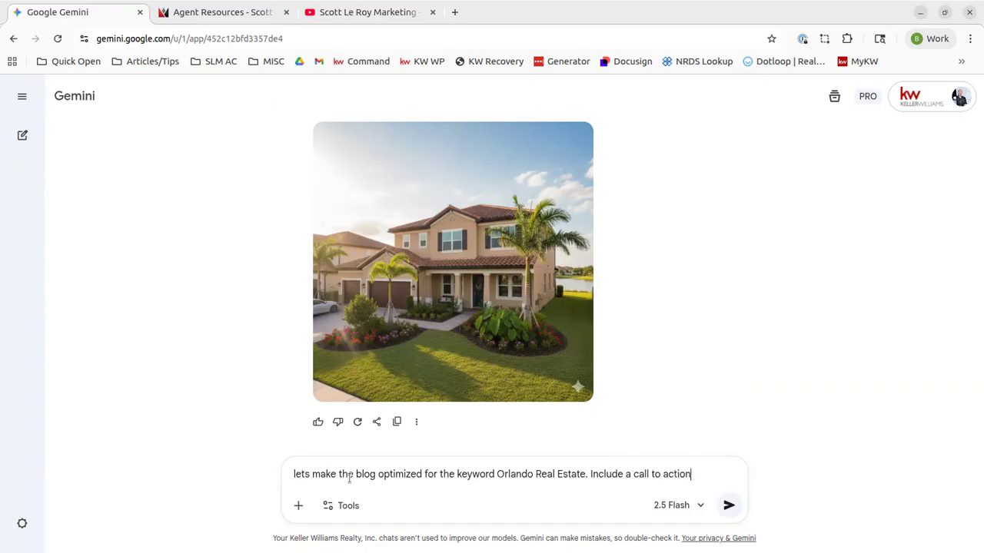
{"action": "type", "text": " to reach out to"}
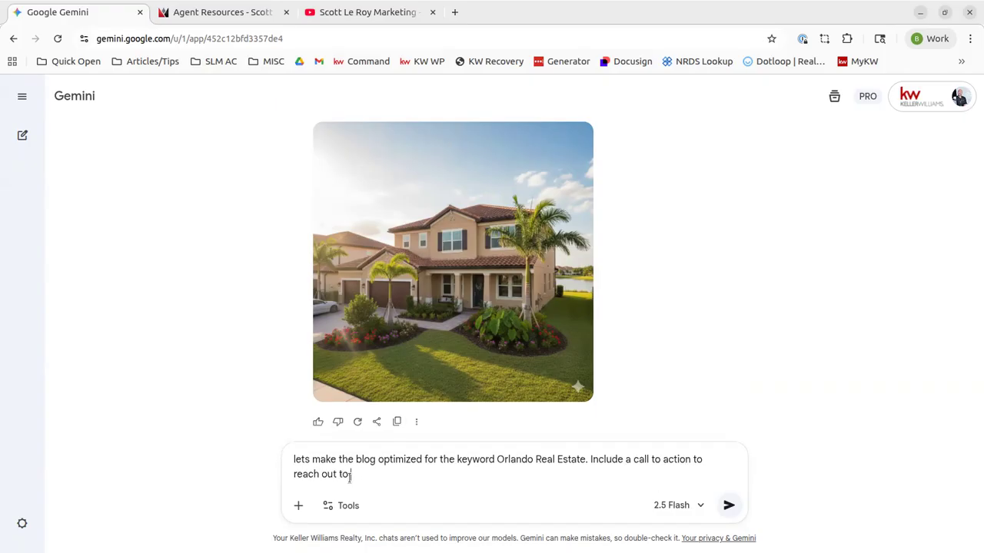
{"action": "type", "text": " Scott Le Roy for any ad"}
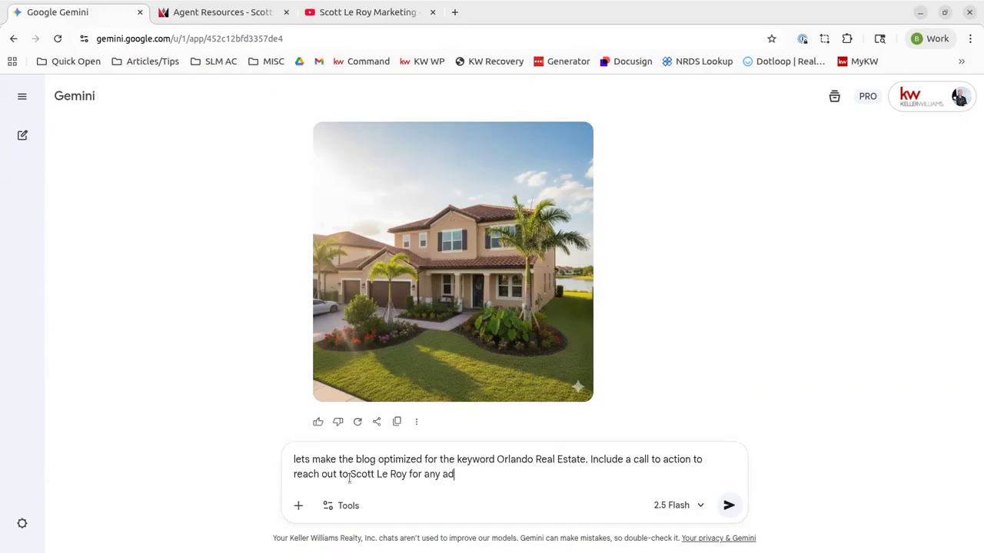
{"action": "type", "text": "ditional items or help"}
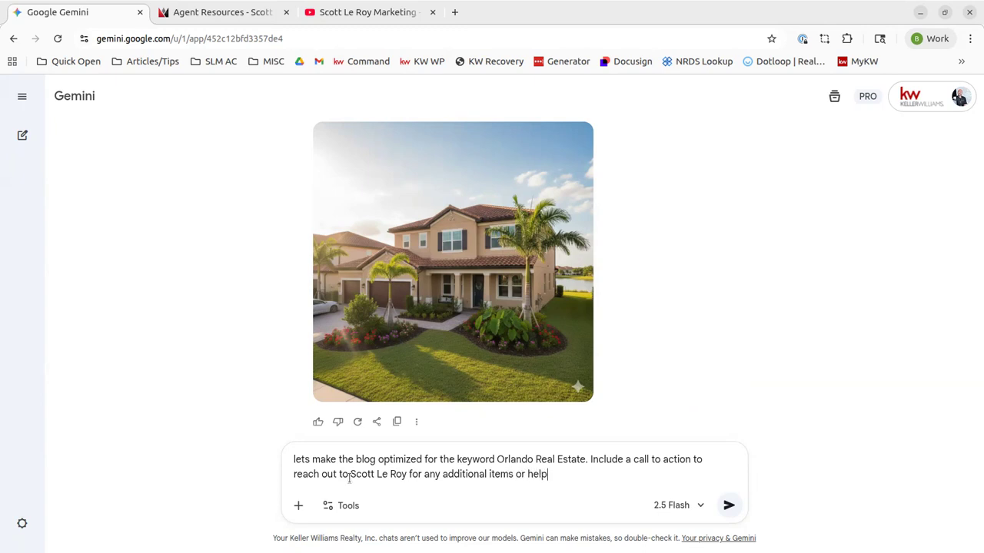
{"action": "key", "text": "Return"}
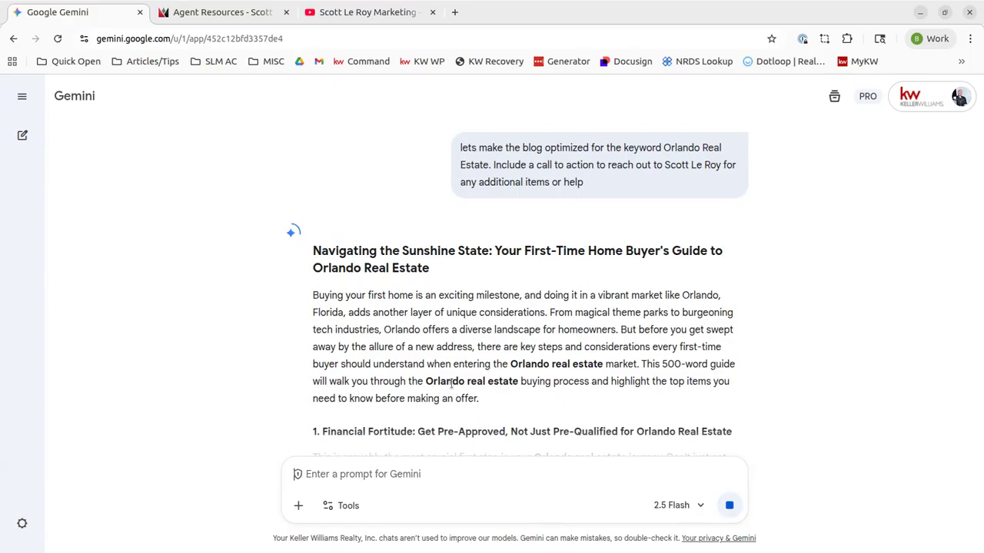
Check the optimized blog's keyword use, call to action and agent image, then start a new chat
{"action": "scroll", "coordinate": [510, 383], "scroll_direction": "down", "scroll_amount": 1}
{"action": "scroll", "coordinate": [510, 384], "scroll_direction": "down", "scroll_amount": 3}
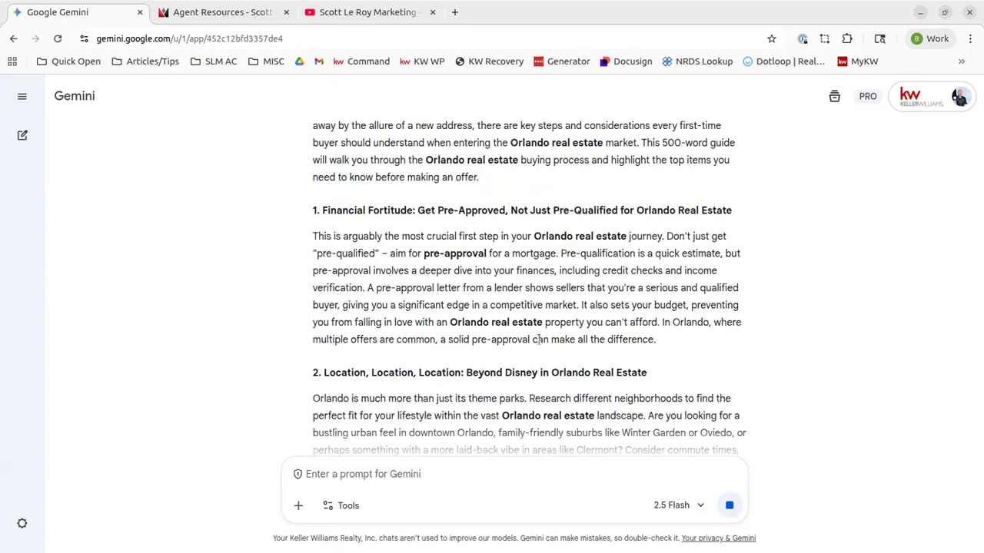
{"action": "scroll", "coordinate": [536, 316], "scroll_direction": "down", "scroll_amount": 2}
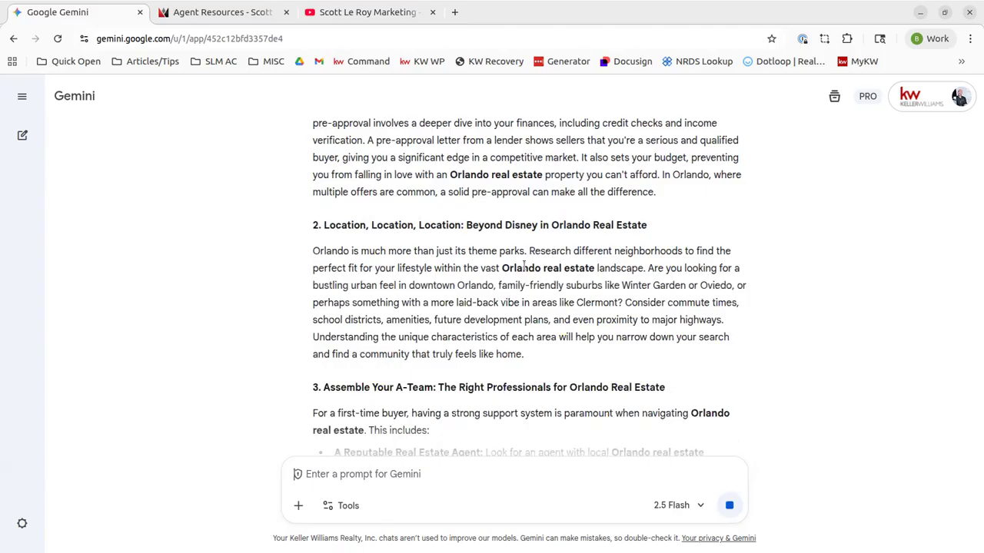
{"action": "scroll", "coordinate": [525, 265], "scroll_direction": "down", "scroll_amount": 3}
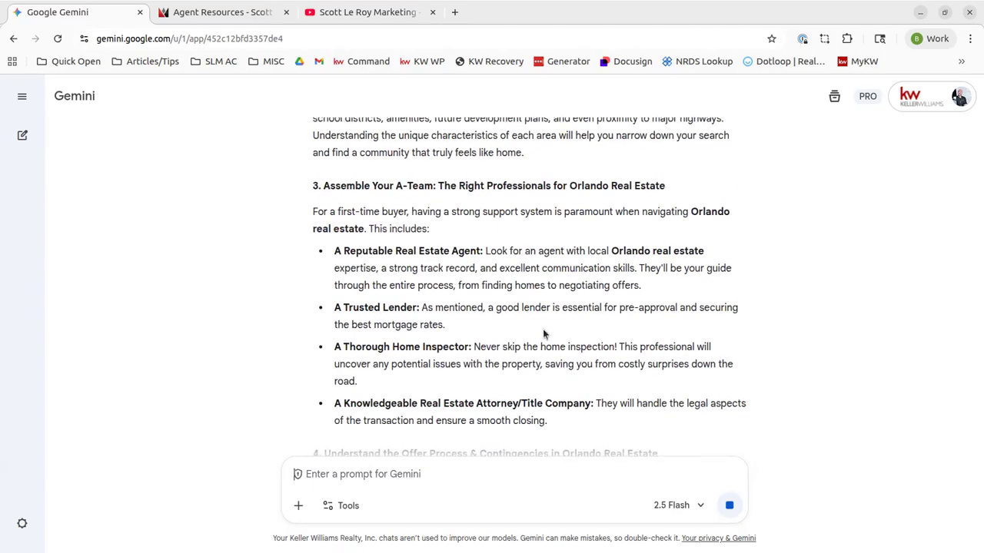
{"action": "scroll", "coordinate": [545, 331], "scroll_direction": "down", "scroll_amount": 9}
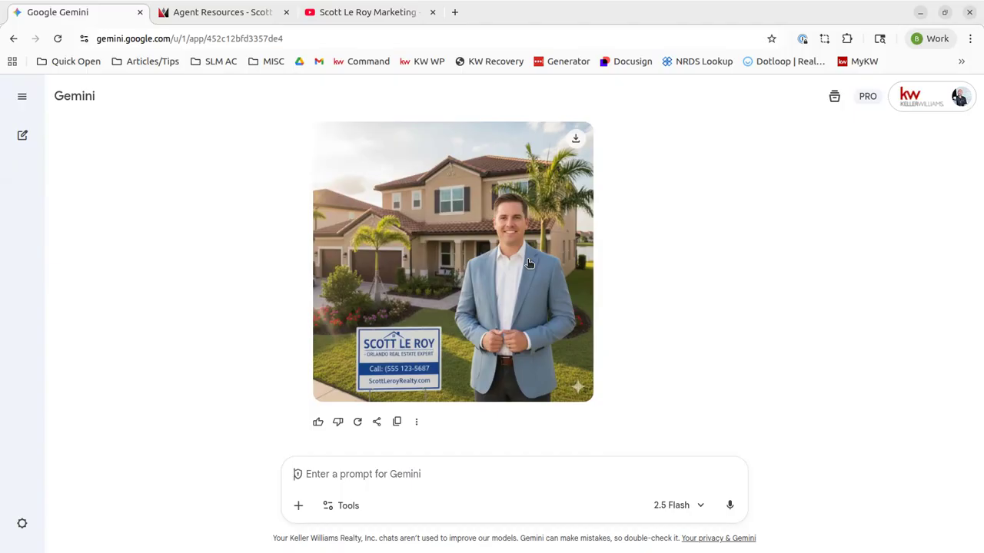
{"action": "scroll", "coordinate": [528, 263], "scroll_direction": "up", "scroll_amount": 10}
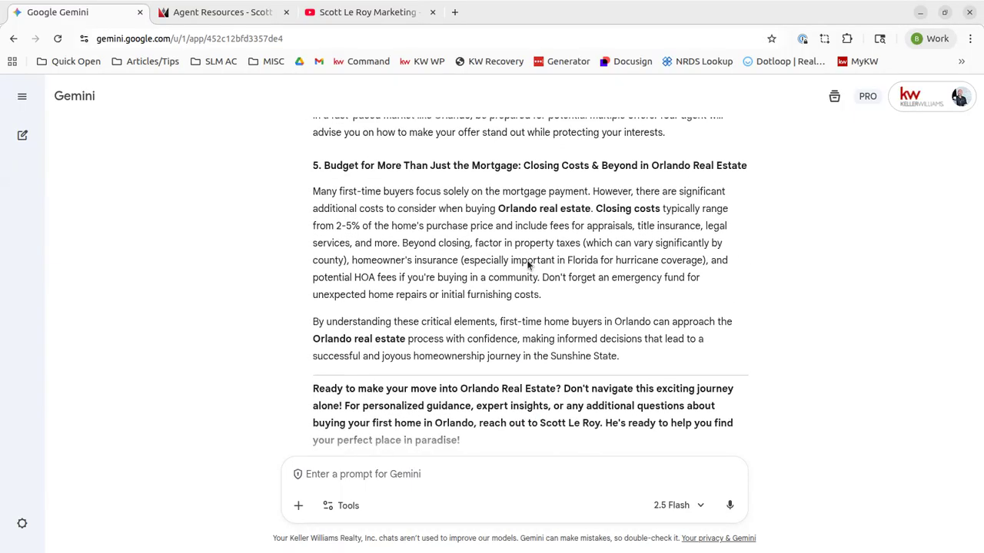
{"action": "scroll", "coordinate": [528, 264], "scroll_direction": "down", "scroll_amount": 3}
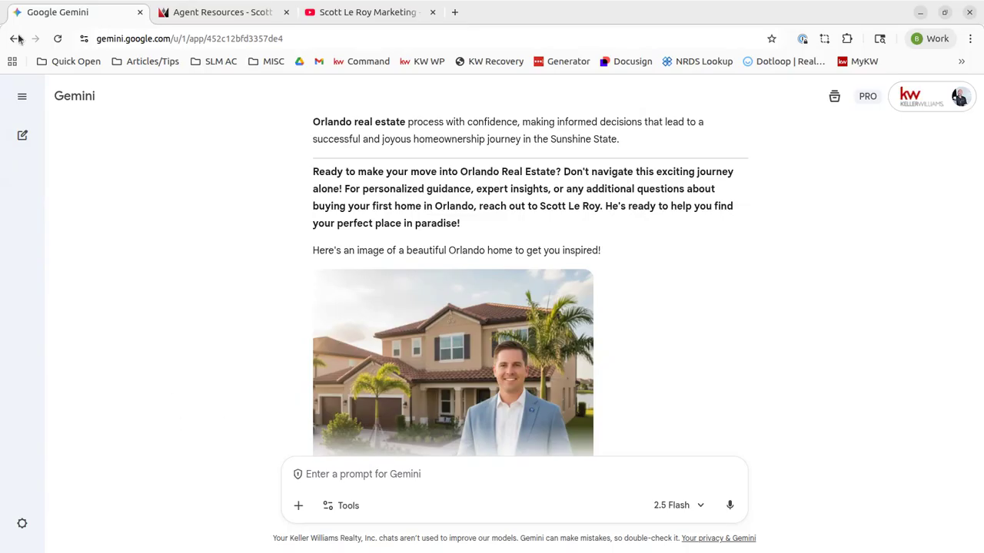
{"action": "left_click", "coordinate": [22, 135]}
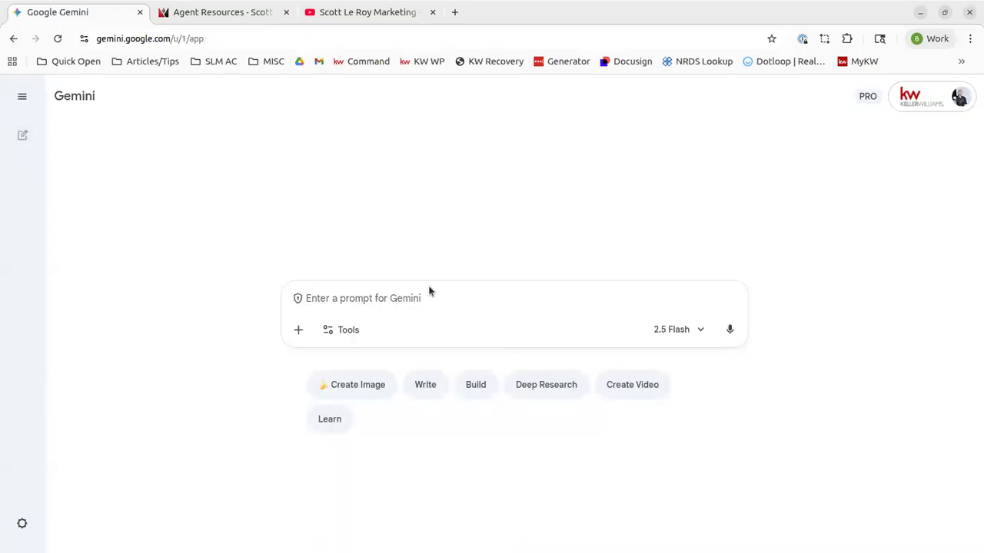
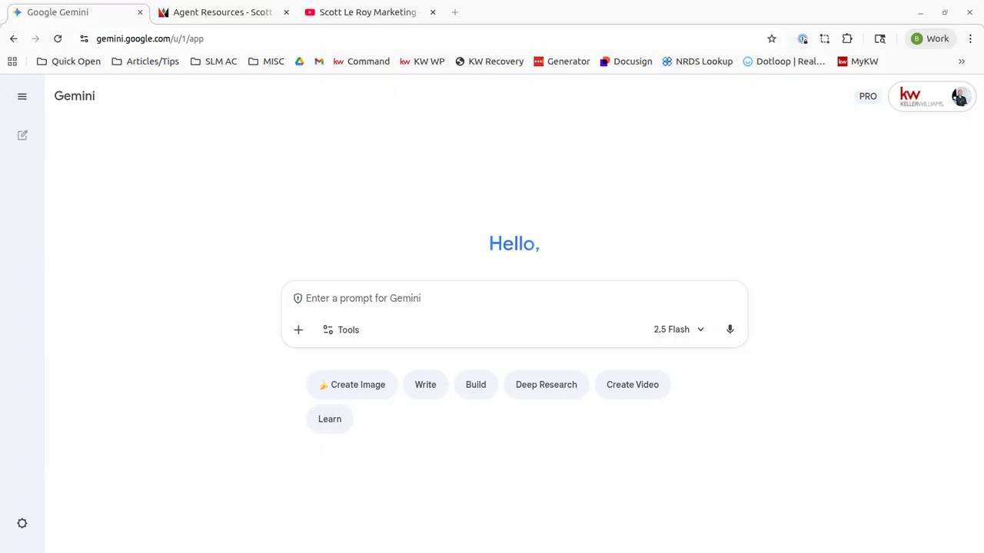
Ask Gemini for a 300-word bio of yourself as a licensed realtor in Orlando, FL, and read it
{"action": "left_click", "coordinate": [425, 299]}
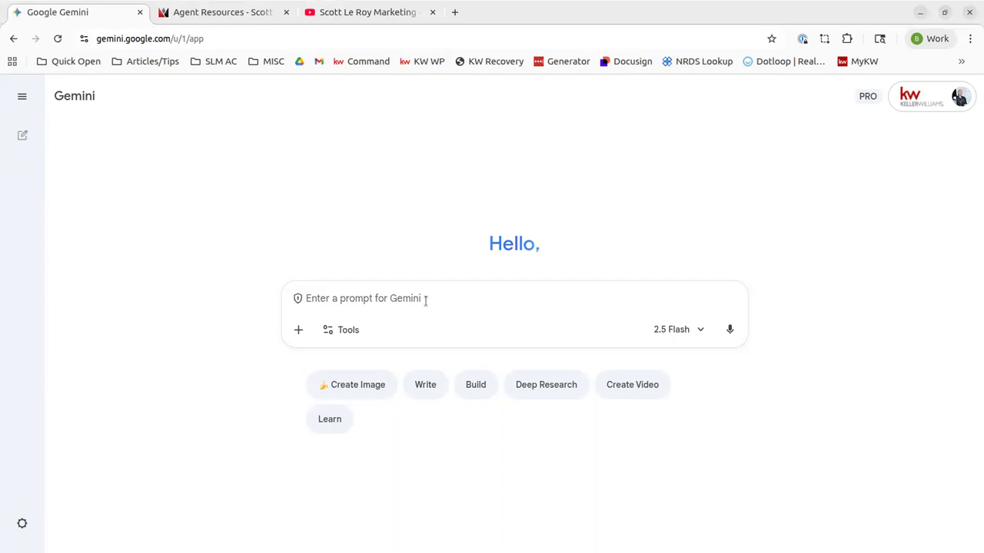
{"action": "type", "text": "c"}
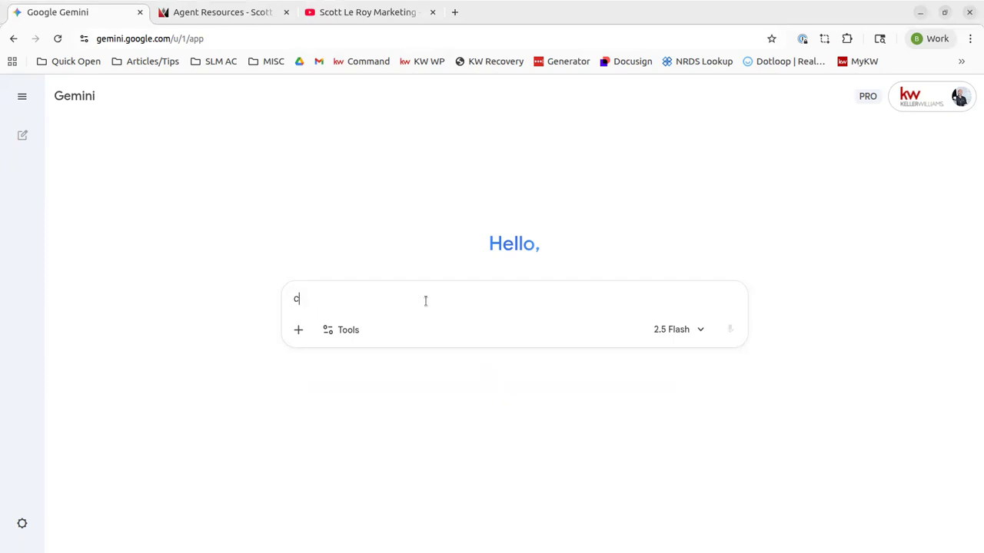
{"action": "type", "text": "reate a real estate "}
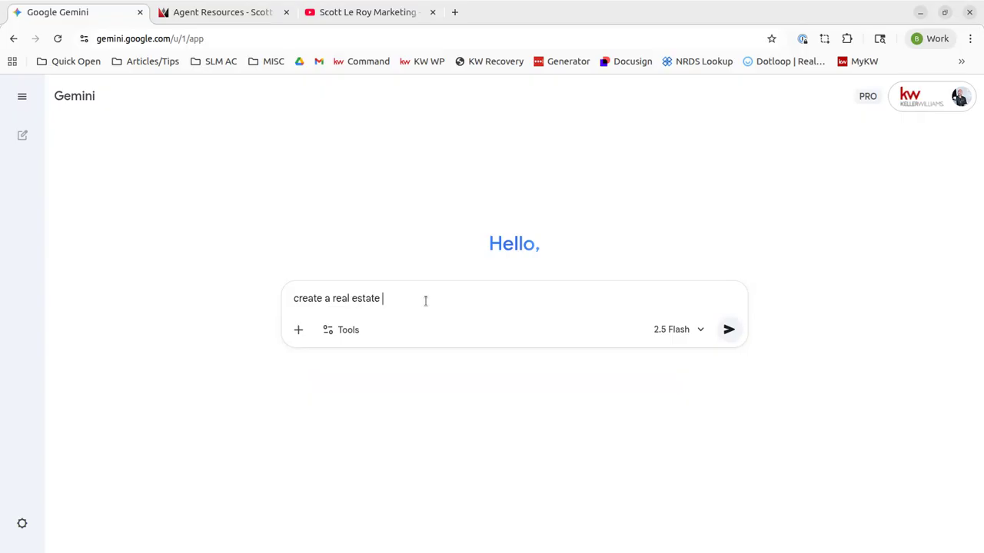
{"action": "type", "text": "bio of 300 words for myself, Scott Le Roy, a licensed realtor in O"}
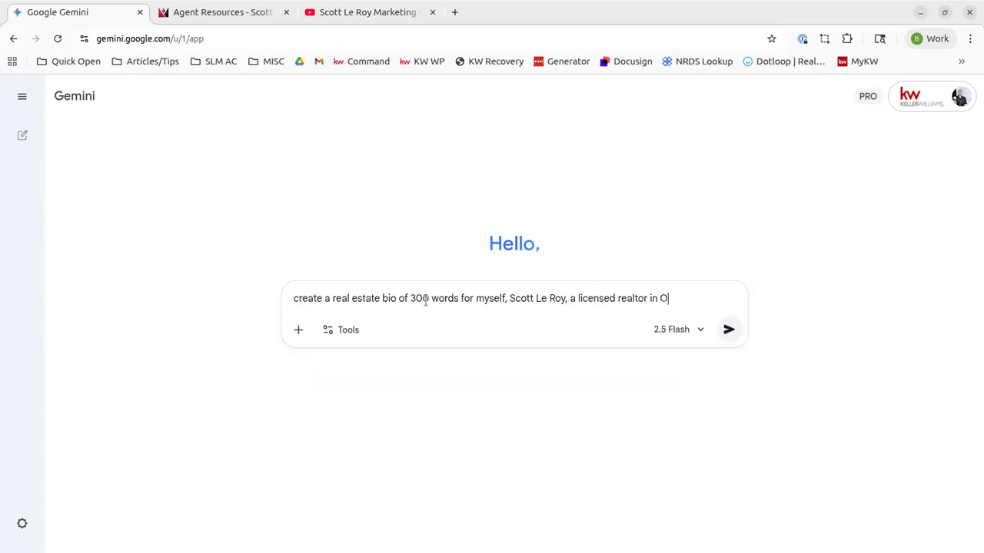
{"action": "type", "text": "rlando, F"}
{"action": "key", "text": "BackSpace"}
{"action": "type", "text": "FL"}
{"action": "key", "text": "Return"}
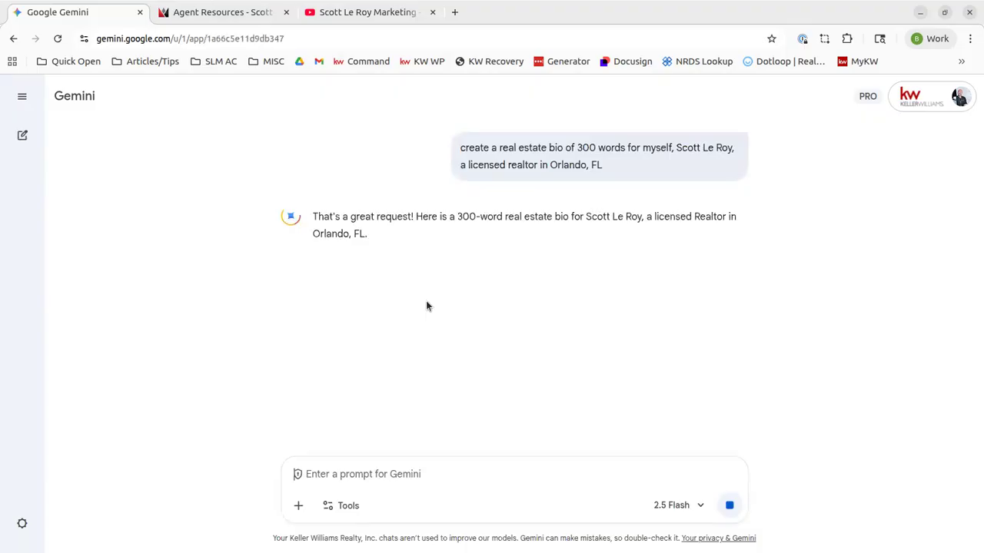
{"action": "scroll", "coordinate": [494, 298], "scroll_direction": "down", "scroll_amount": 2}
{"action": "scroll", "coordinate": [493, 298], "scroll_direction": "down", "scroll_amount": 2}
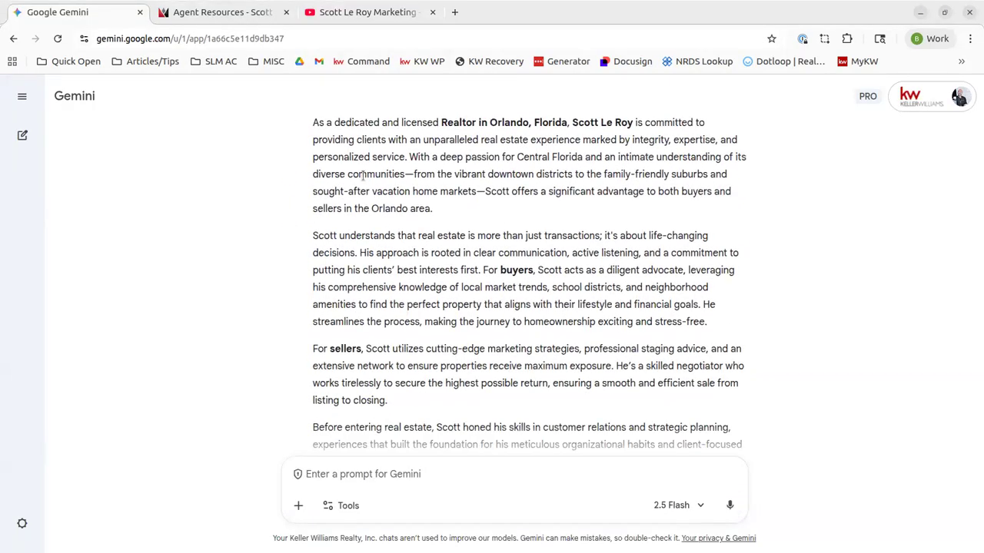
{"action": "scroll", "coordinate": [362, 175], "scroll_direction": "down", "scroll_amount": 4}
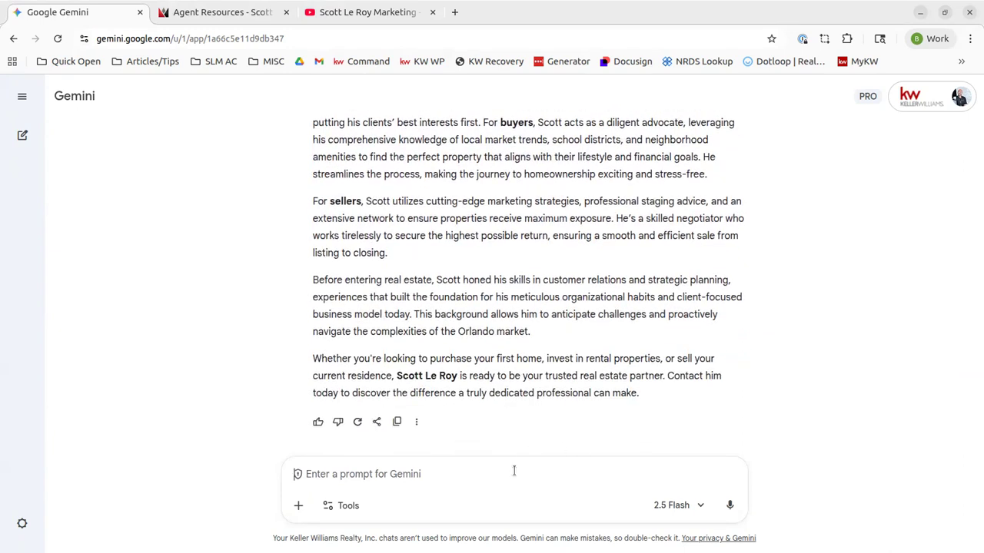
{"action": "scroll", "coordinate": [577, 293], "scroll_direction": "up", "scroll_amount": 6}
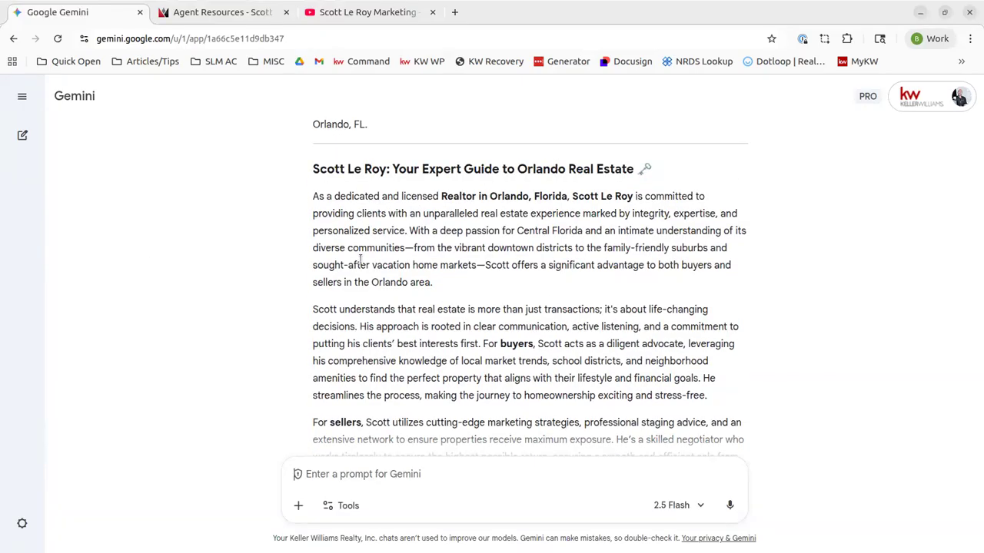
Ask Gemini to add a marketing bachelor's from the University of North Texas and five years as an agent
{"action": "type", "text": "ad"}
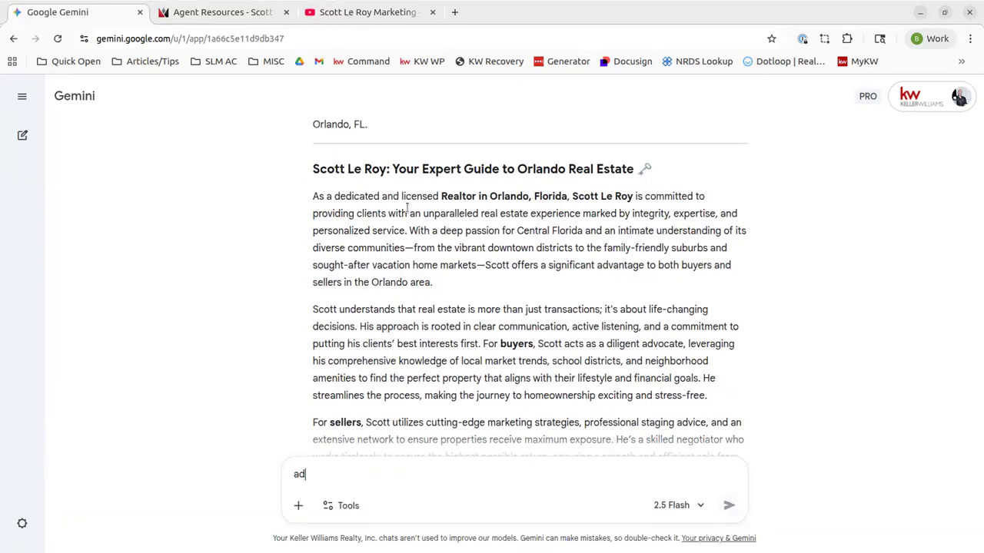
{"action": "type", "text": "d in the fact that I graduated witha"}
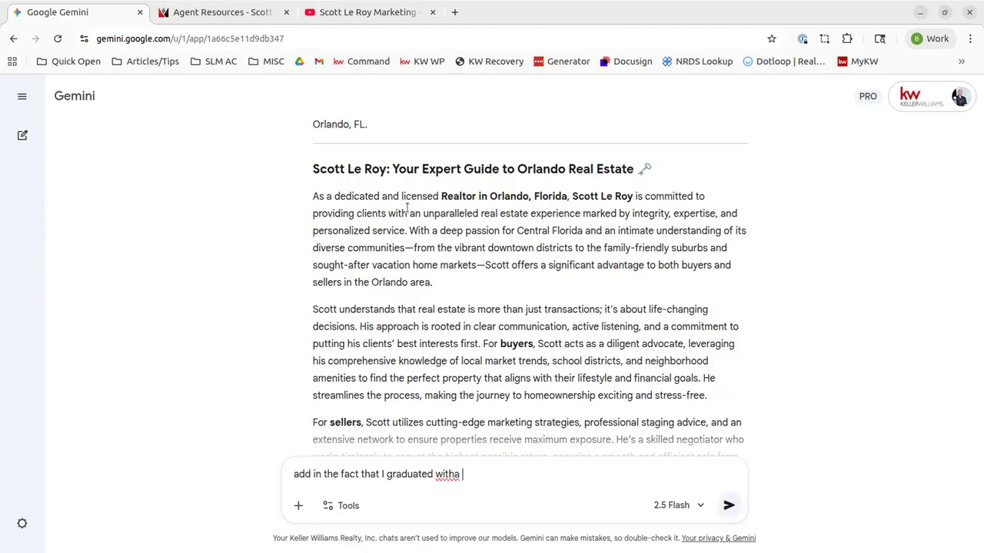
{"action": "key", "text": "BackSpace"}
{"action": "type", "text": "a bachelor's of ma"}
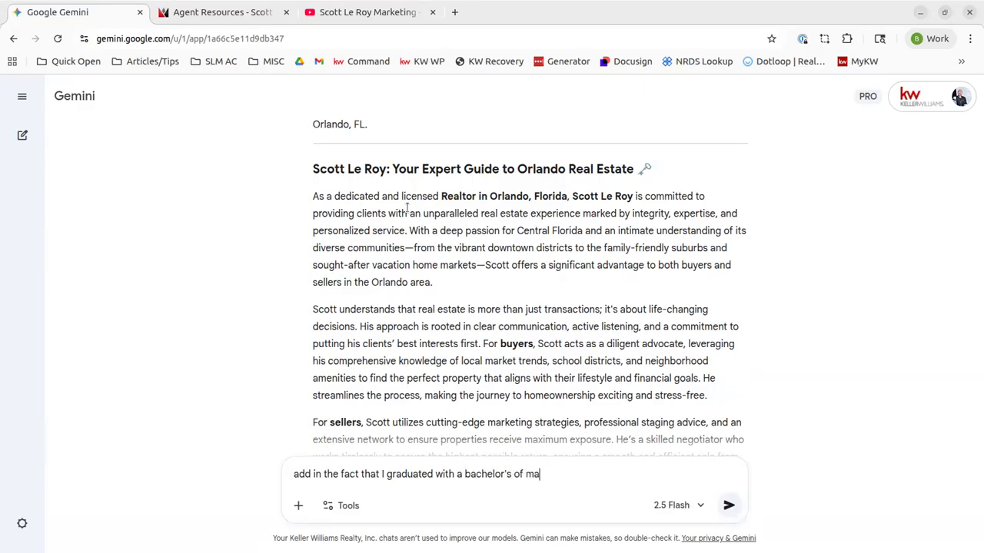
{"action": "type", "text": "rketing from the university of "}
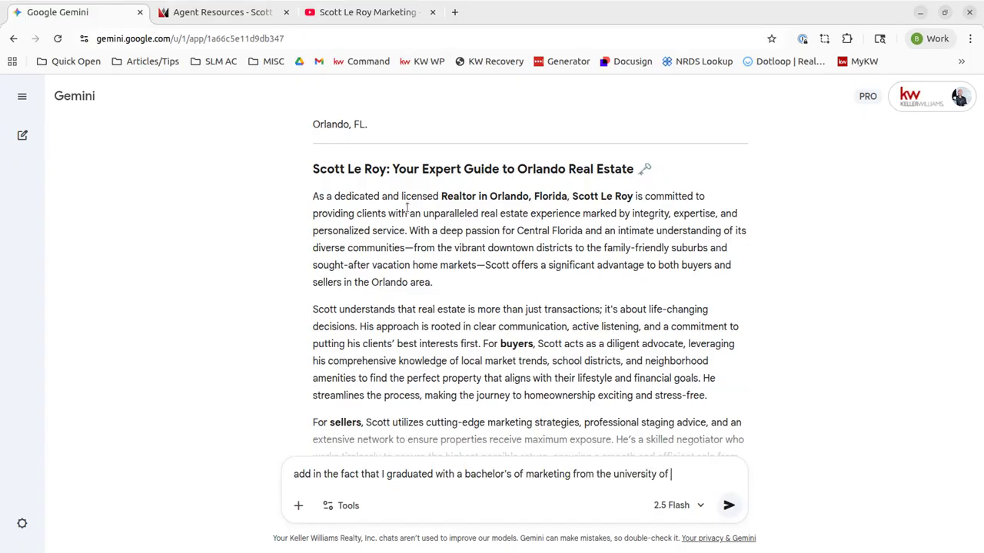
{"action": "type", "text": "north texas "}
{"action": "type", "text": "and "}
{"action": "type", "text": "have been "}
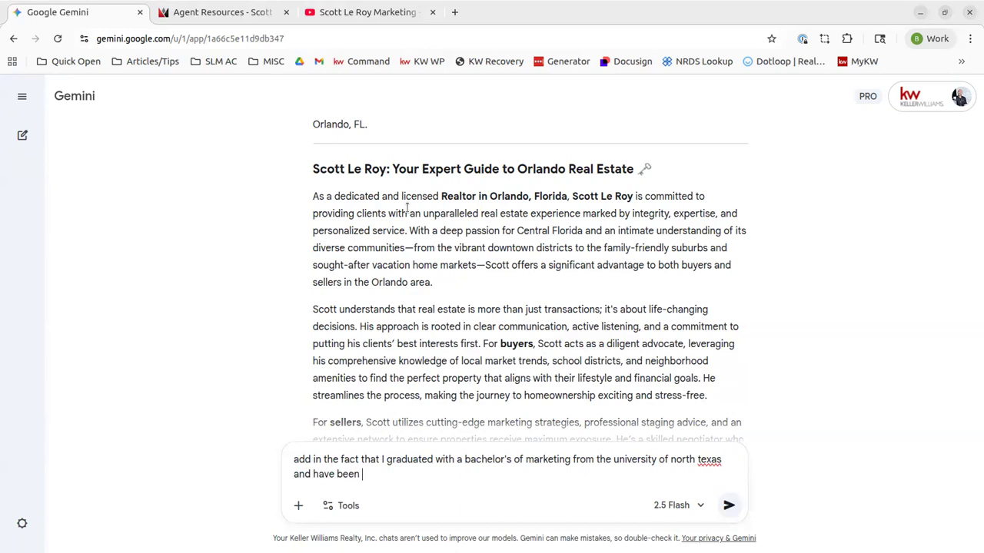
{"action": "type", "text": "a real estate agent for"}
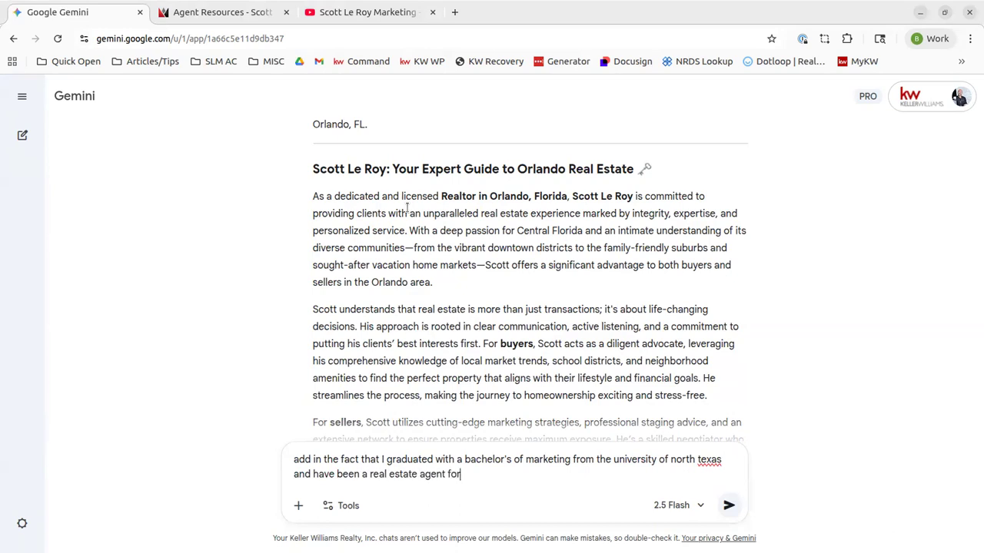
{"action": "type", "text": " five years"}
{"action": "key", "text": "Return"}
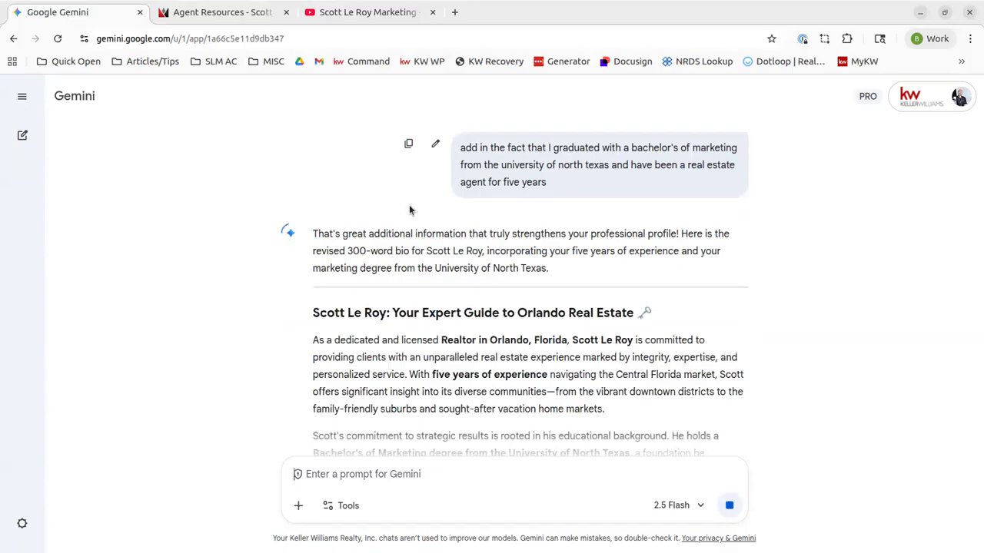
Read through the revised bio to confirm the degree and experience were added
{"action": "scroll", "coordinate": [461, 292], "scroll_direction": "down", "scroll_amount": 2}
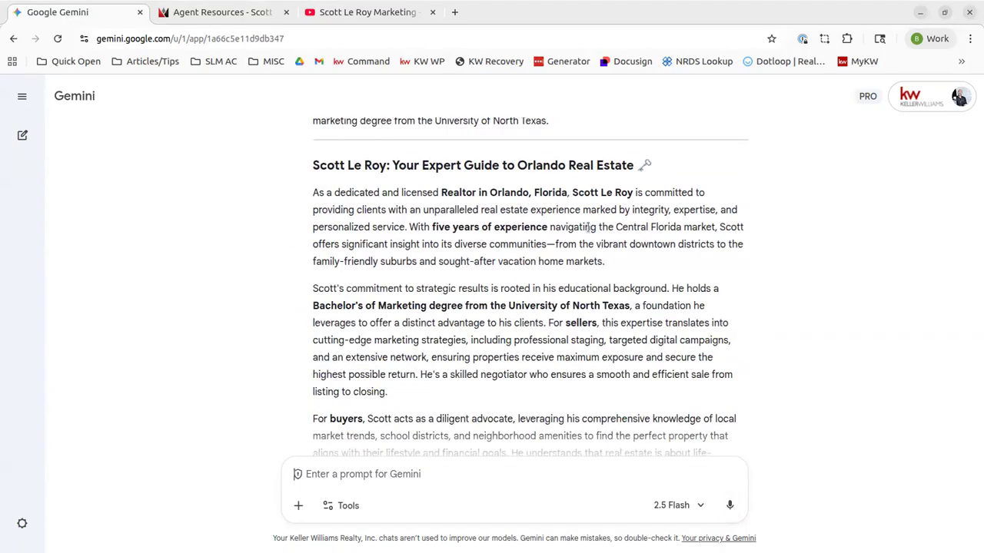
{"action": "scroll", "coordinate": [559, 298], "scroll_direction": "up", "scroll_amount": 1}
{"action": "scroll", "coordinate": [514, 355], "scroll_direction": "down", "scroll_amount": 1}
{"action": "scroll", "coordinate": [526, 354], "scroll_direction": "down", "scroll_amount": 2}
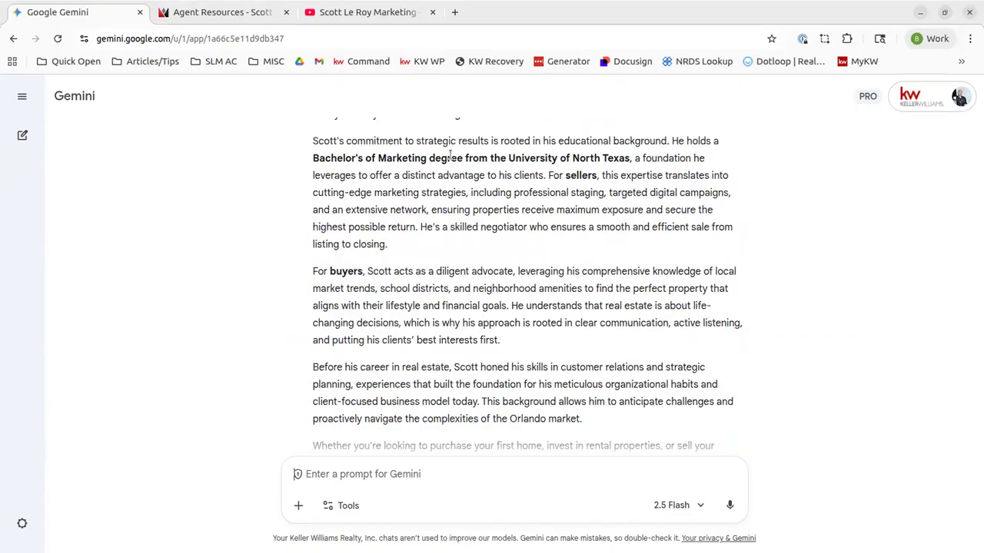
{"action": "scroll", "coordinate": [591, 235], "scroll_direction": "up", "scroll_amount": 3}
{"action": "scroll", "coordinate": [641, 326], "scroll_direction": "down", "scroll_amount": 6}
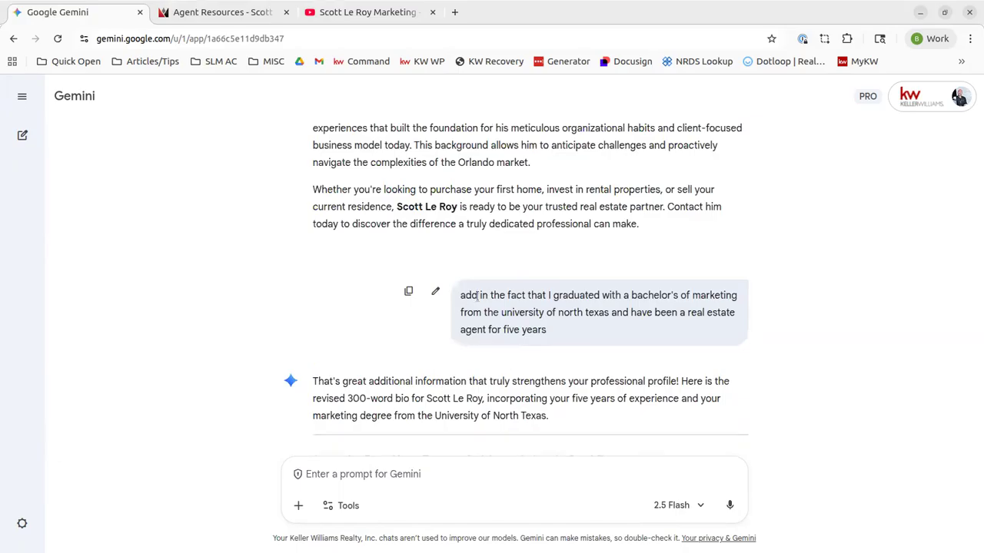
{"action": "scroll", "coordinate": [556, 248], "scroll_direction": "down", "scroll_amount": 2}
{"action": "scroll", "coordinate": [564, 223], "scroll_direction": "down", "scroll_amount": 2}
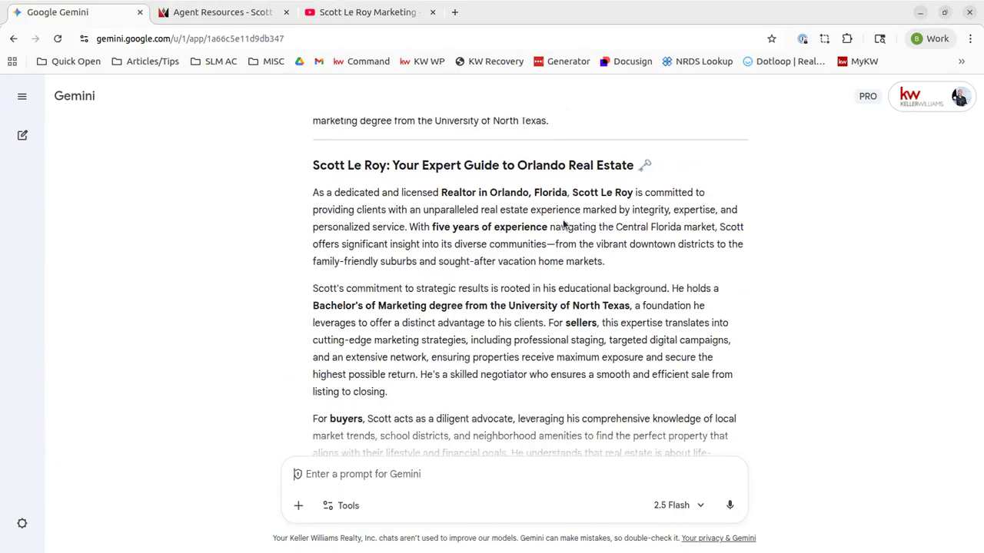
{"action": "scroll", "coordinate": [563, 223], "scroll_direction": "down", "scroll_amount": 3}
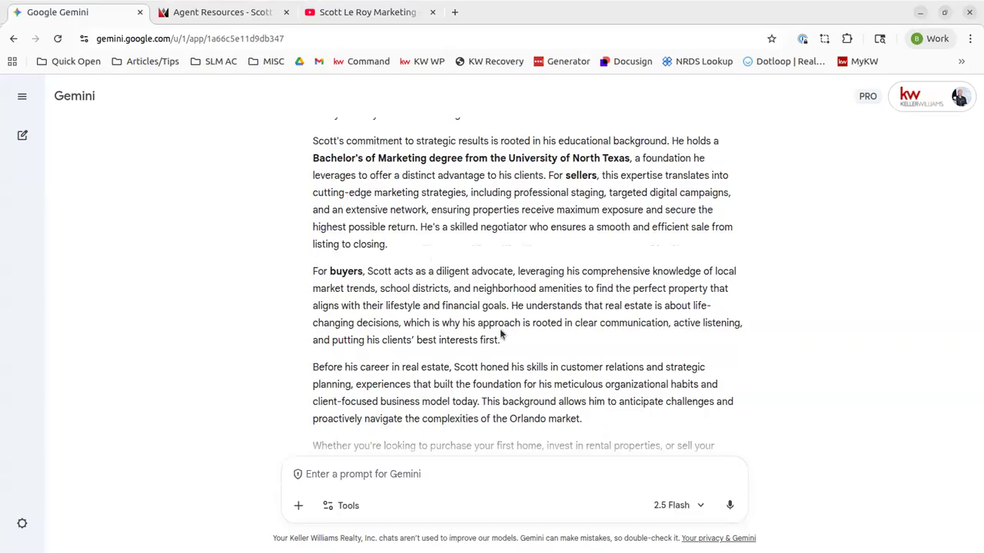
{"action": "scroll", "coordinate": [503, 335], "scroll_direction": "down", "scroll_amount": 2}
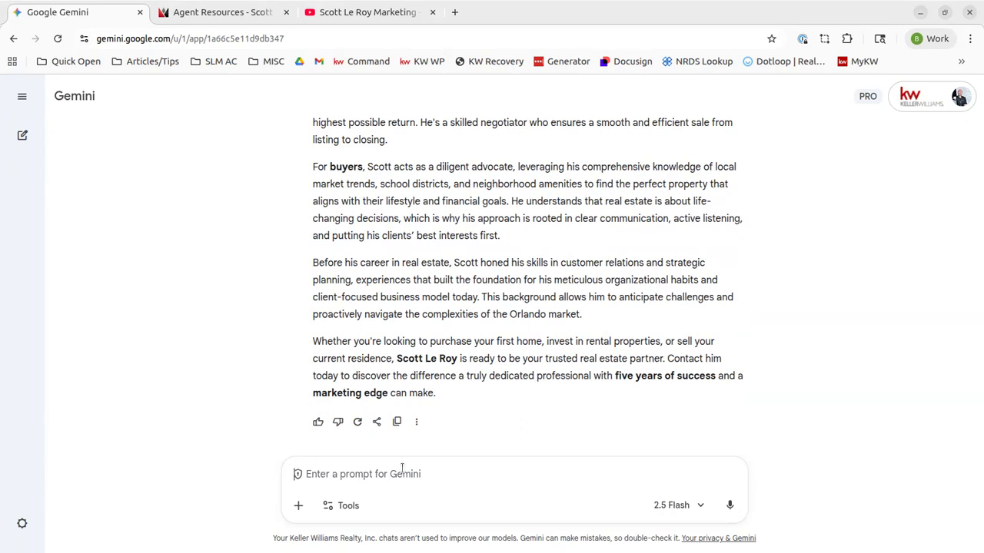
{"action": "type", "text": "convert "}
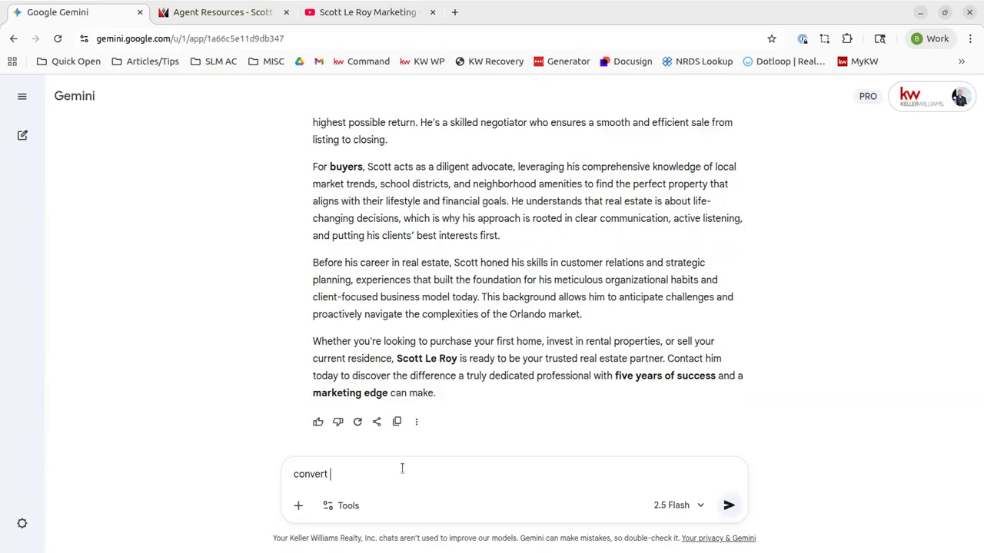
{"action": "type", "text": "this into a newsletter style that I can send out to my contacts"}
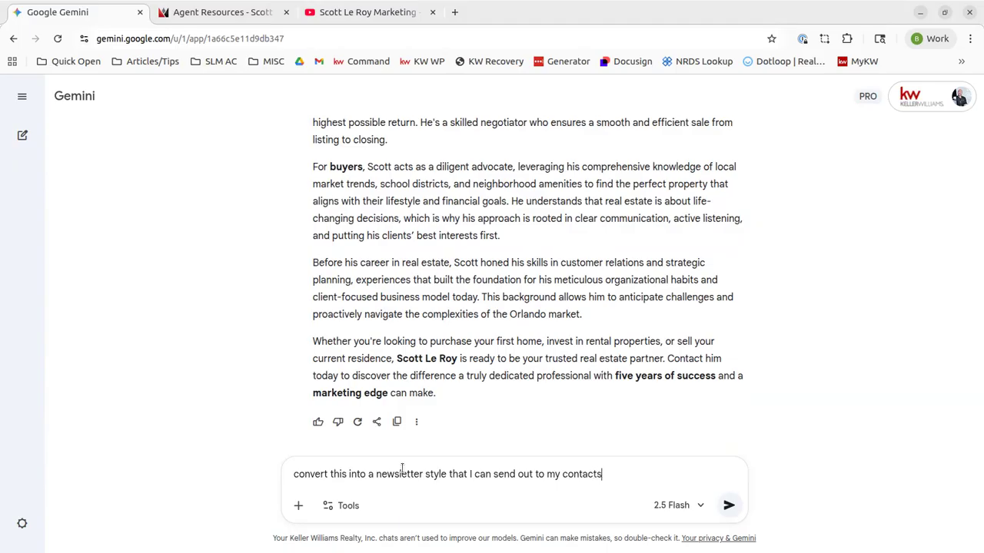
{"action": "key", "text": "Return"}
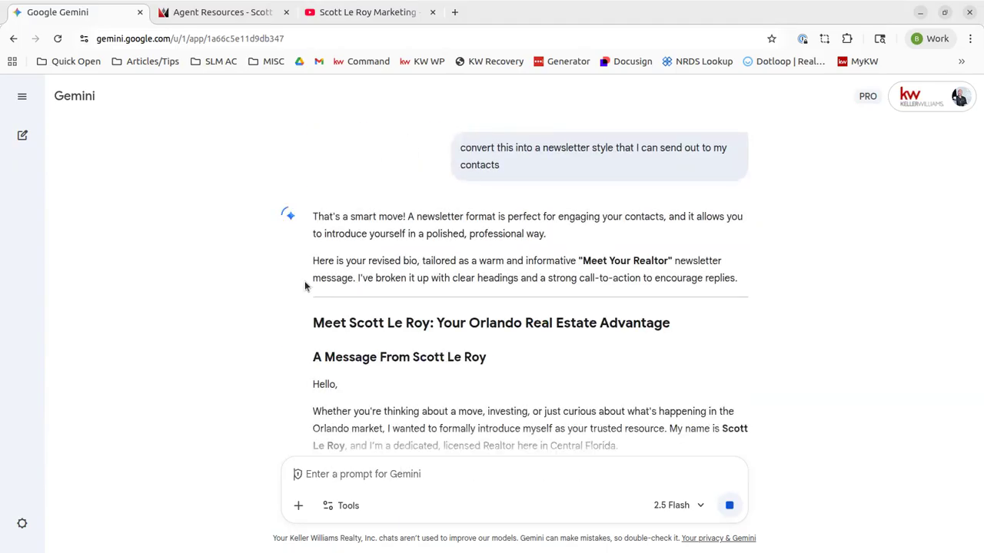
{"action": "scroll", "coordinate": [455, 284], "scroll_direction": "down", "scroll_amount": 2}
{"action": "scroll", "coordinate": [452, 288], "scroll_direction": "down", "scroll_amount": 10}
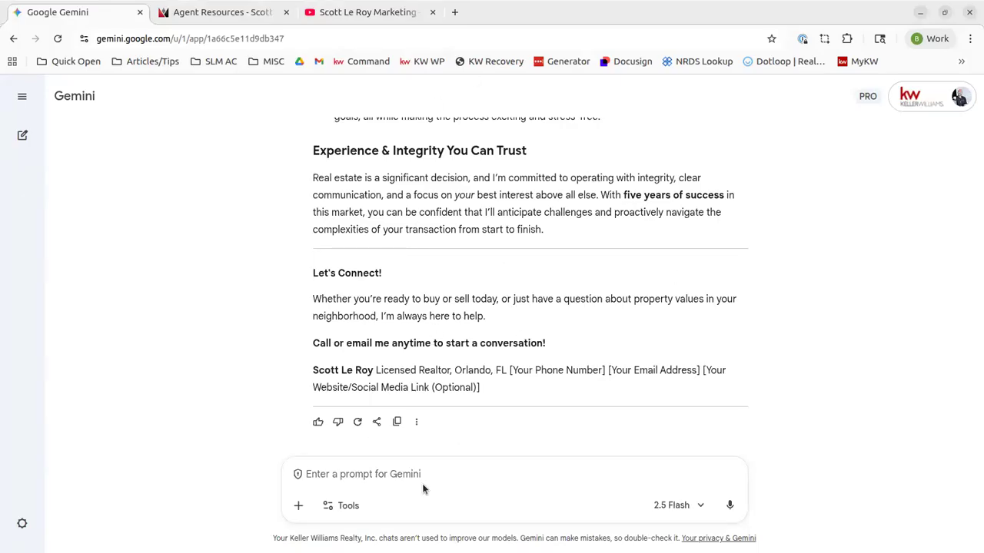
{"action": "type", "text": "ch"}
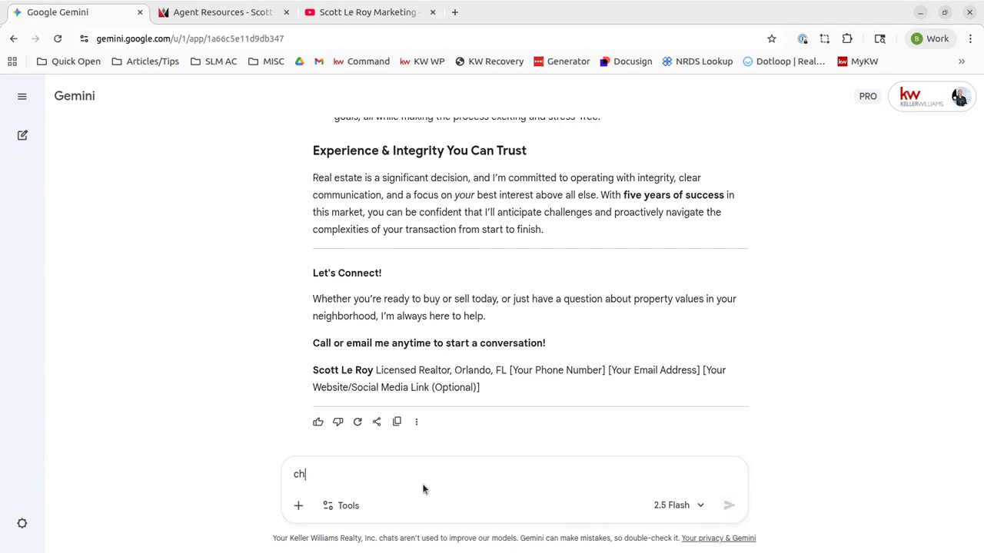
{"action": "type", "text": "ange newsletter to"}
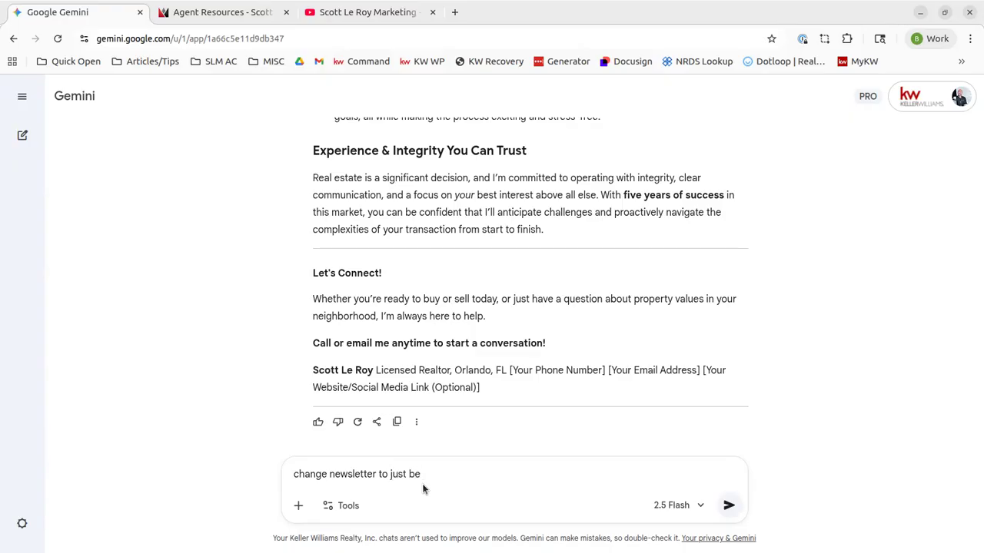
{"action": "type", "text": "just be an introduction to myself and how "}
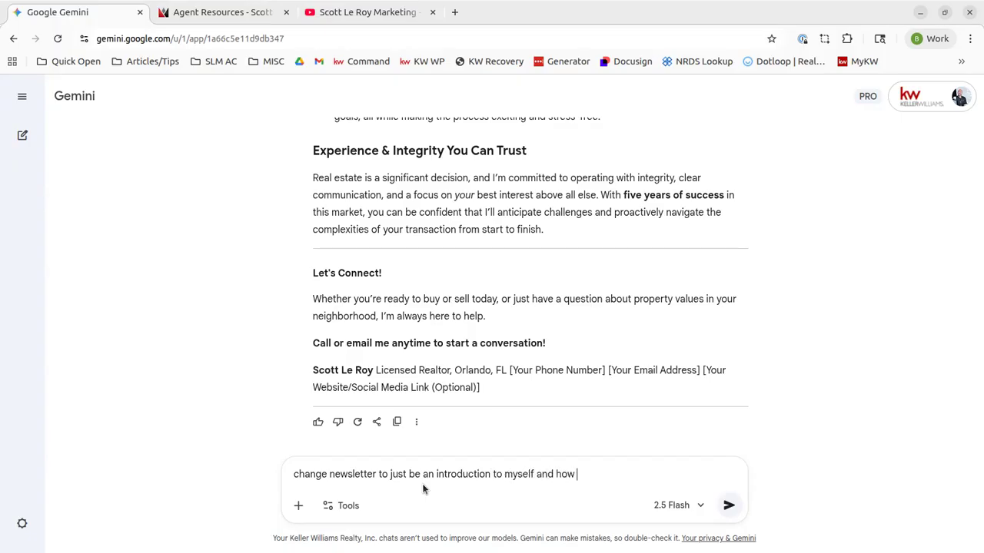
{"action": "type", "text": "I can help with their real estate "}
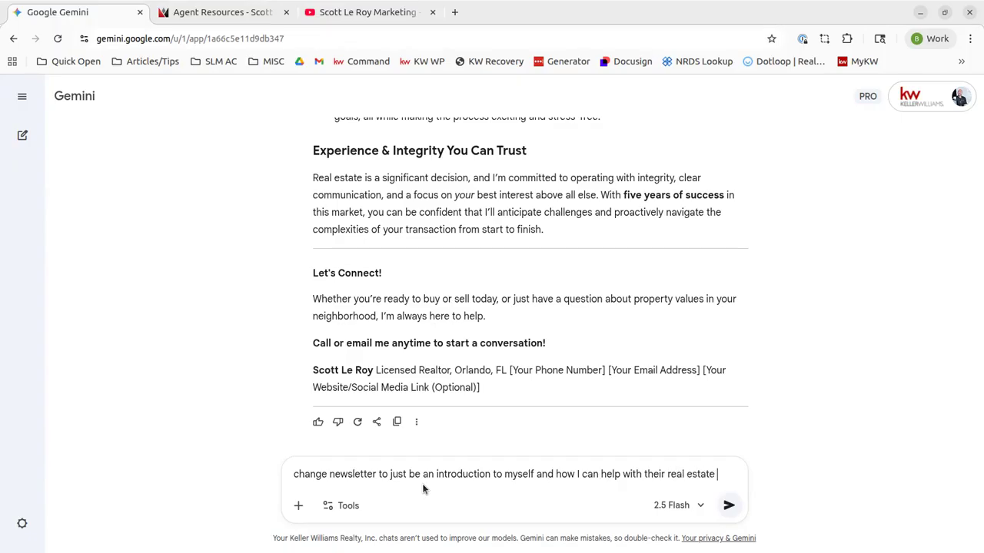
{"action": "type", "text": "needs"}
{"action": "key", "text": "Return"}
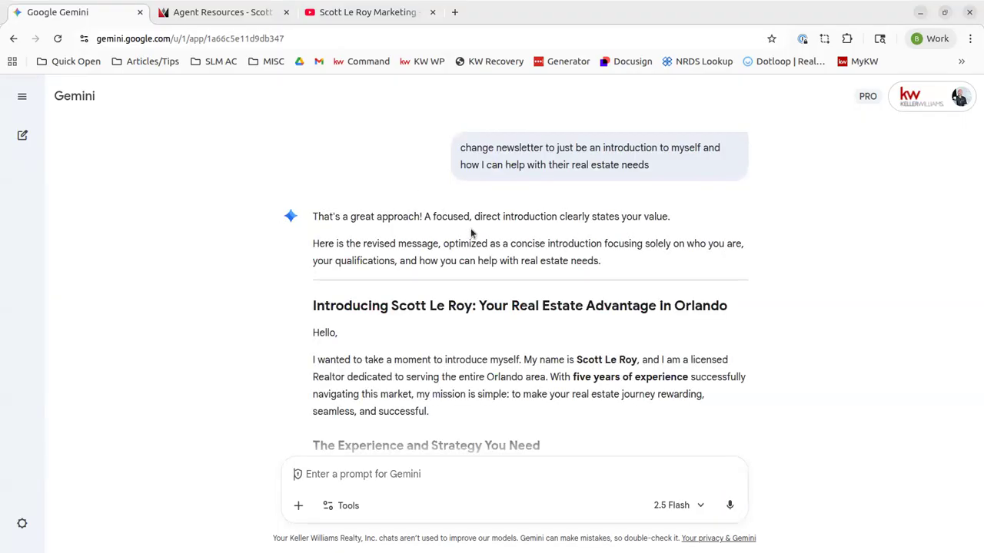
{"action": "scroll", "coordinate": [366, 285], "scroll_direction": "down", "scroll_amount": 2}
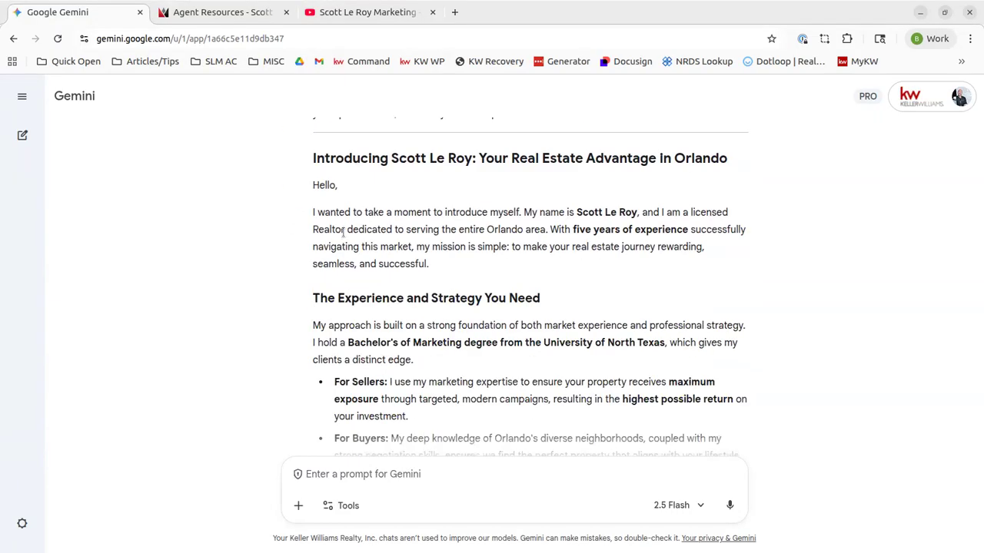
{"action": "scroll", "coordinate": [344, 232], "scroll_direction": "down", "scroll_amount": 3}
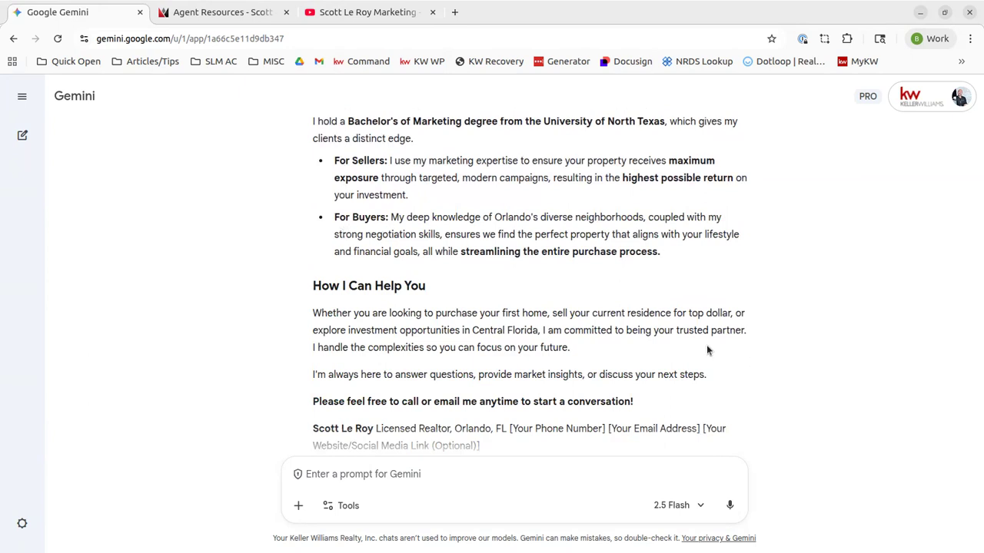
{"action": "scroll", "coordinate": [706, 347], "scroll_direction": "down", "scroll_amount": 1}
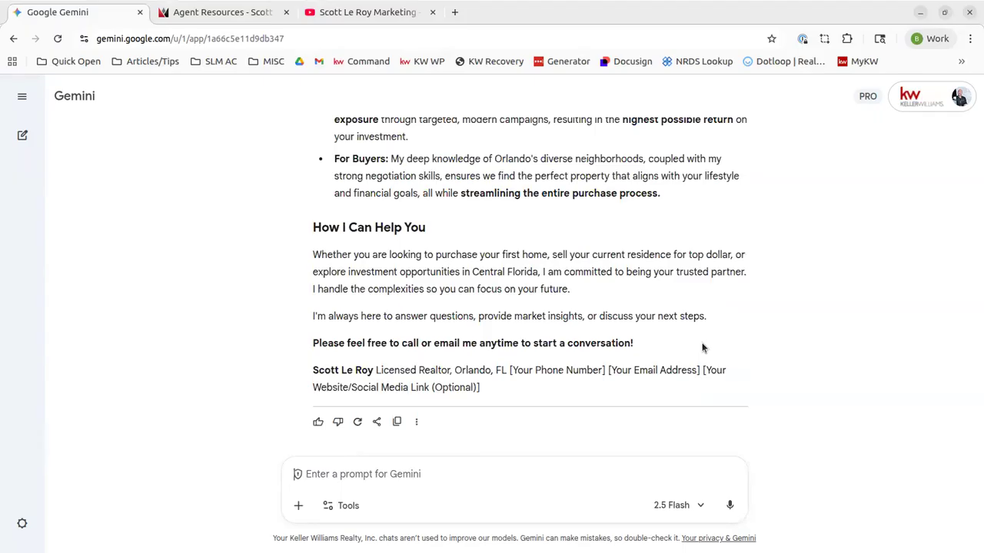
{"action": "scroll", "coordinate": [475, 368], "scroll_direction": "up", "scroll_amount": 10}
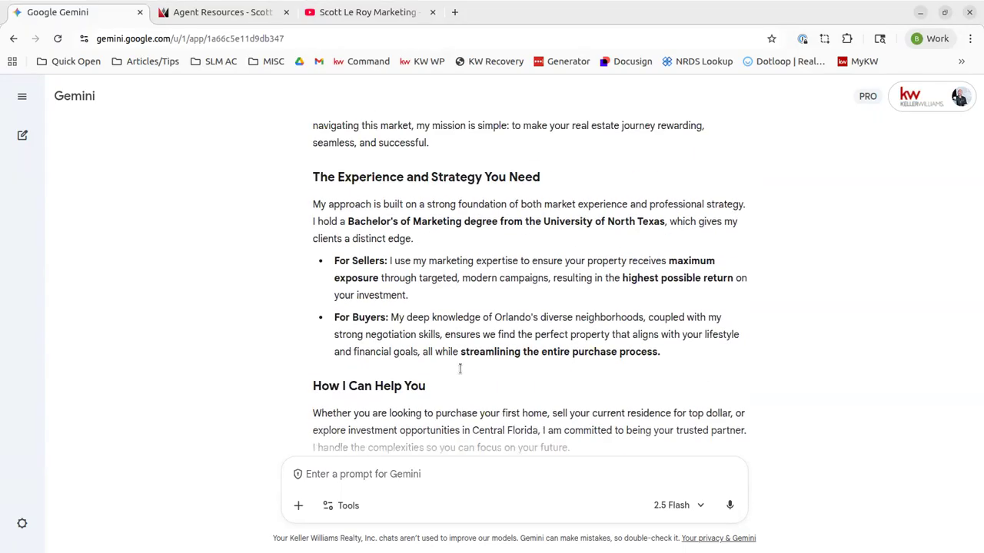
{"action": "scroll", "coordinate": [459, 374], "scroll_direction": "down", "scroll_amount": 10}
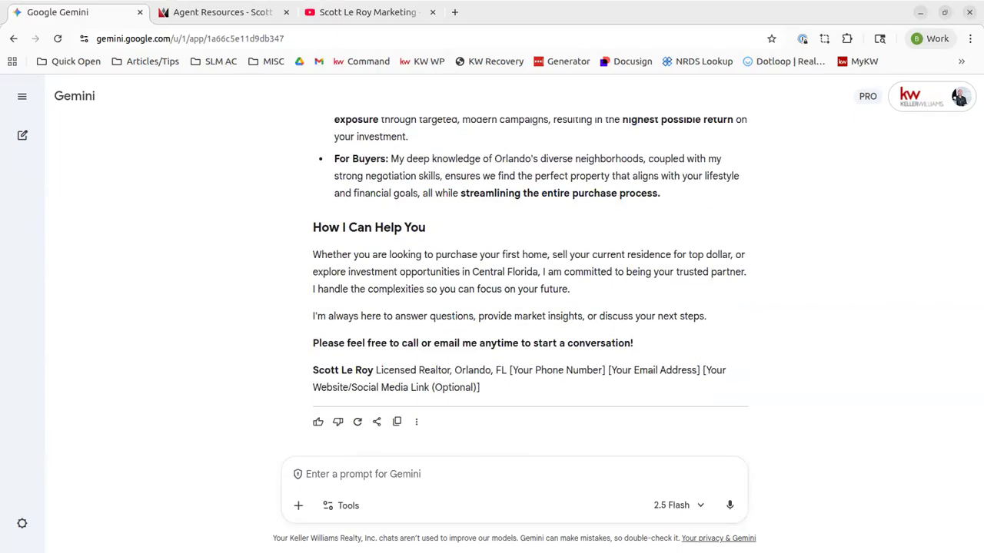
In a new chat, ask for closing-gift ideas with a personal, local Orlando, Florida touch
{"action": "left_click", "coordinate": [22, 135]}
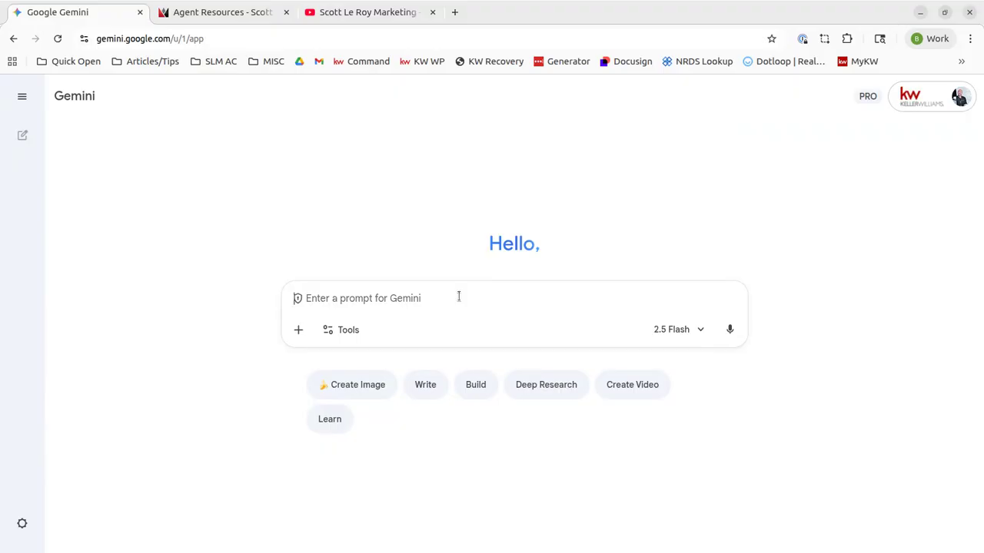
{"action": "type", "text": "I am a real estate agent and I want"}
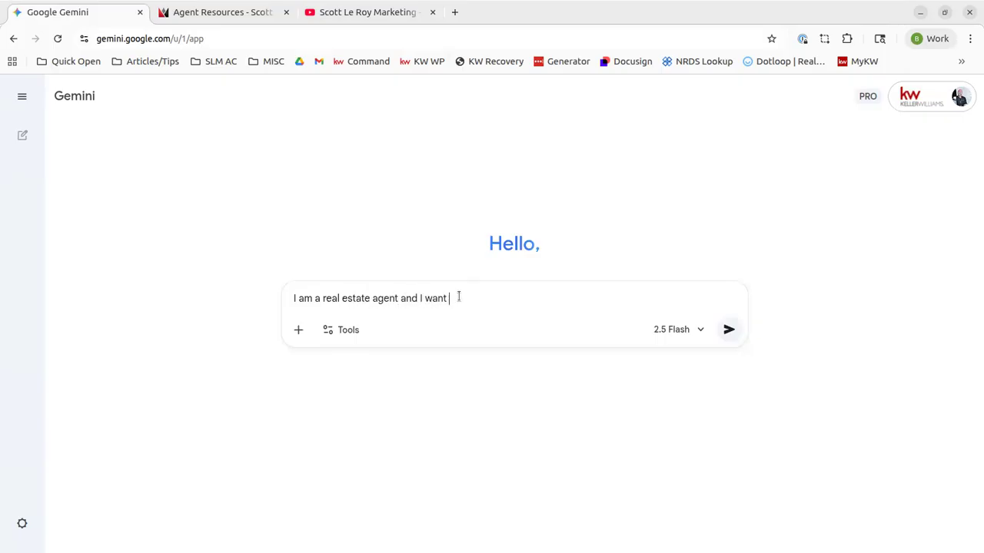
{"action": "type", "text": " to invest in clos"}
{"action": "type", "text": "ing g"}
{"action": "type", "text": "ivf"}
{"action": "key", "text": "BackSpace"}
{"action": "key", "text": "BackSpace"}
{"action": "type", "text": "fts"}
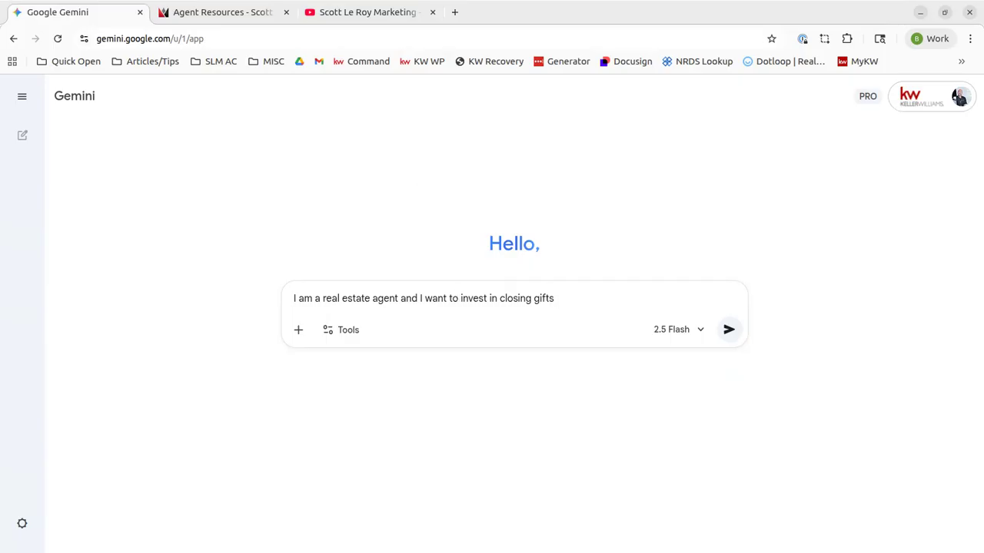
{"action": "triple_click", "coordinate": [590, 290]}
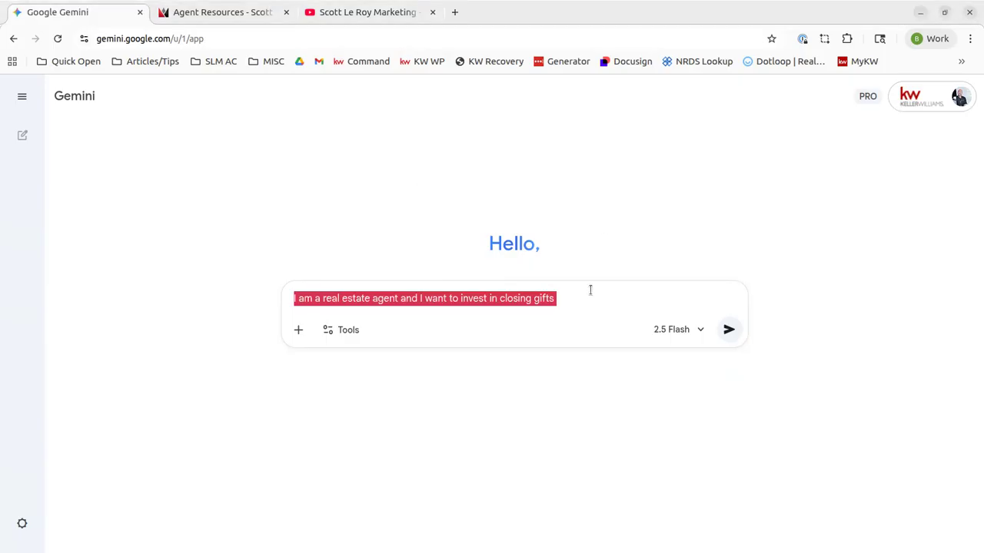
{"action": "left_click", "coordinate": [596, 295]}
{"action": "type", "text": "that are a perso"}
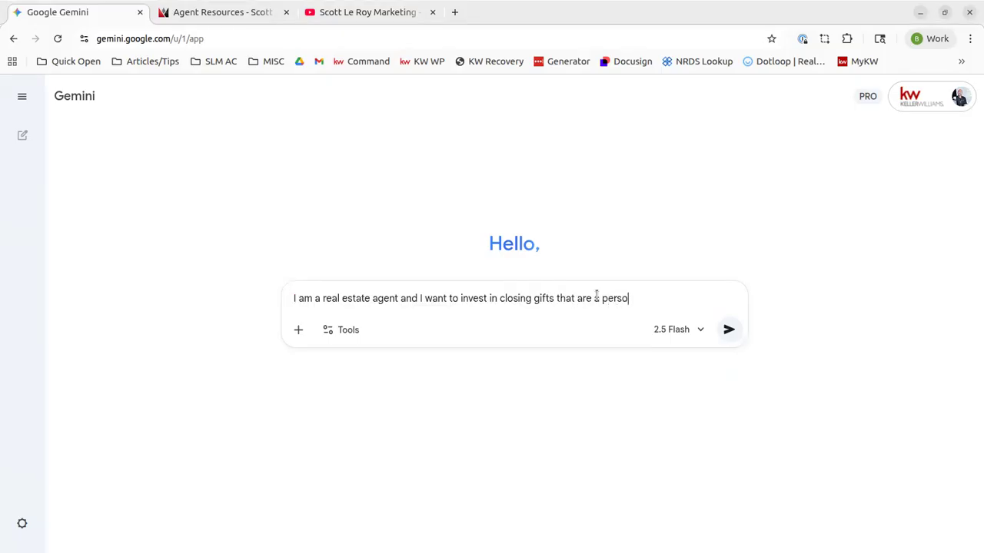
{"action": "type", "text": "nal touch and provide"}
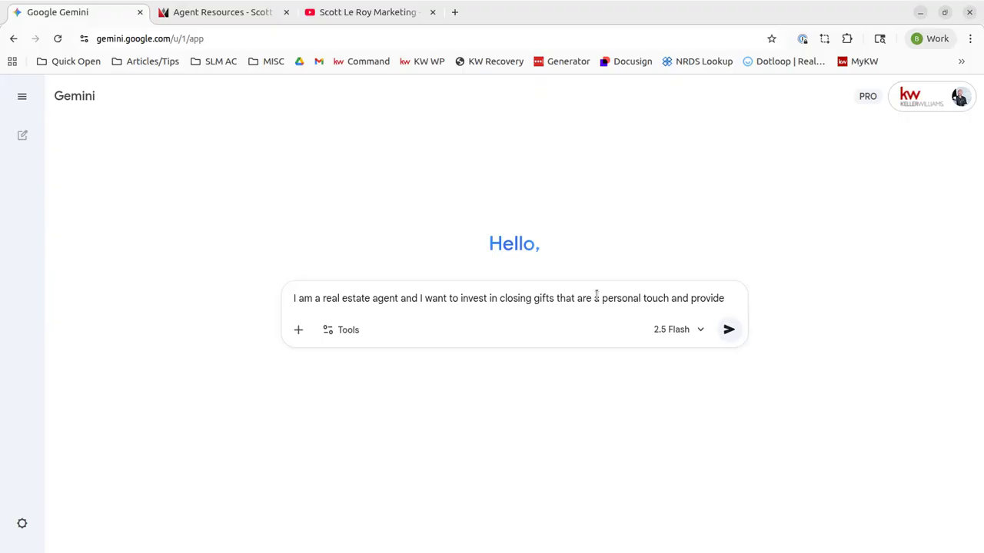
{"action": "type", "text": " a local "}
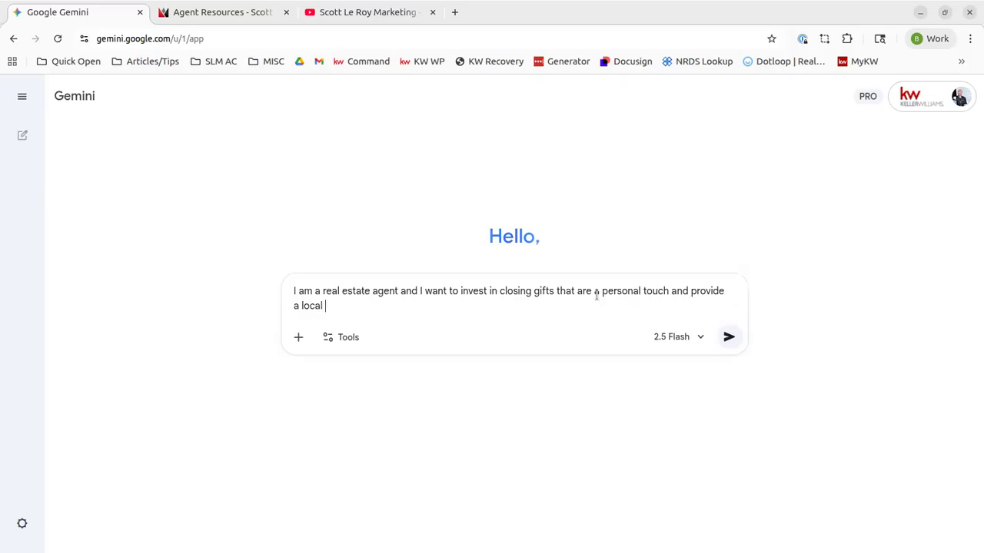
{"action": "type", "text": "touch around Orlando Flori"}
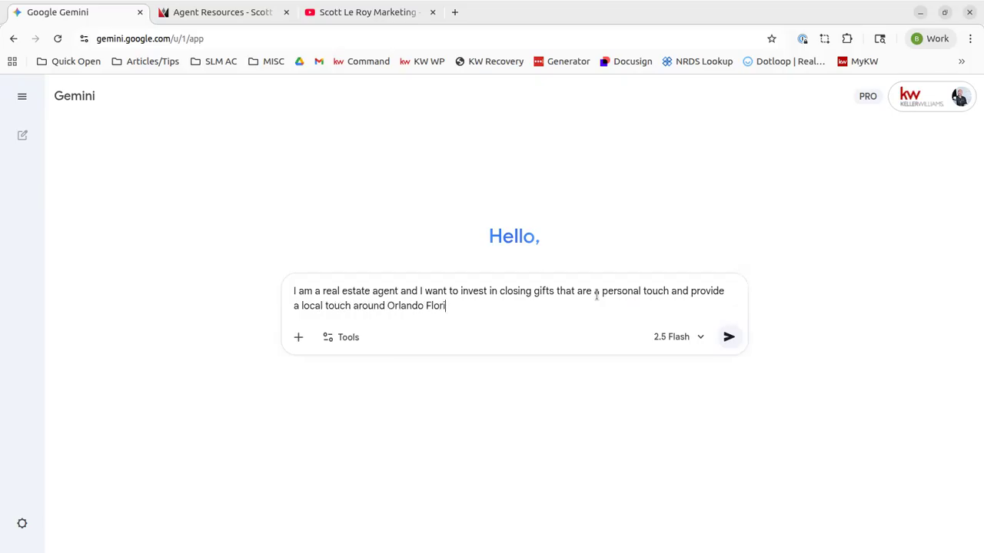
{"action": "type", "text": "da"}
{"action": "key", "text": "Return"}
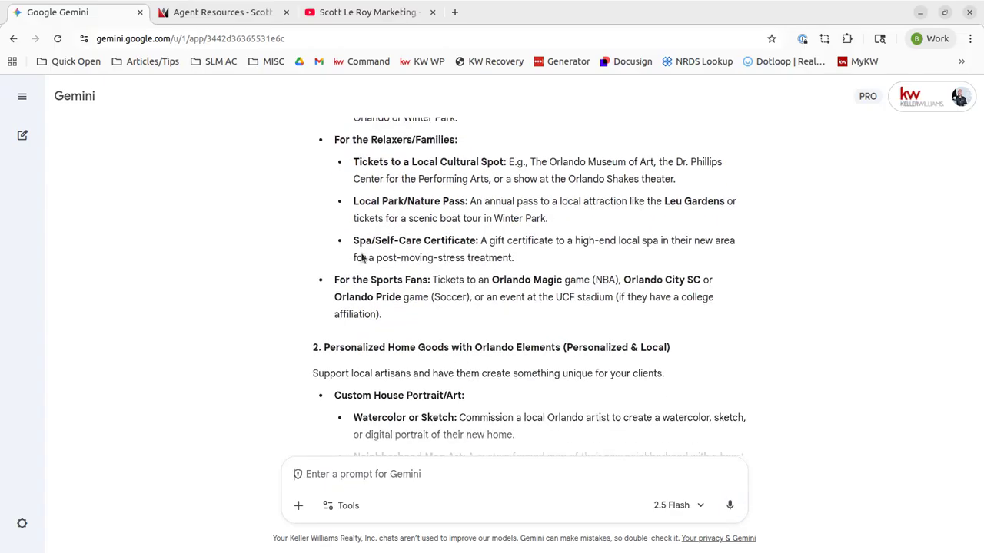
{"action": "scroll", "coordinate": [339, 311], "scroll_direction": "down", "scroll_amount": 3}
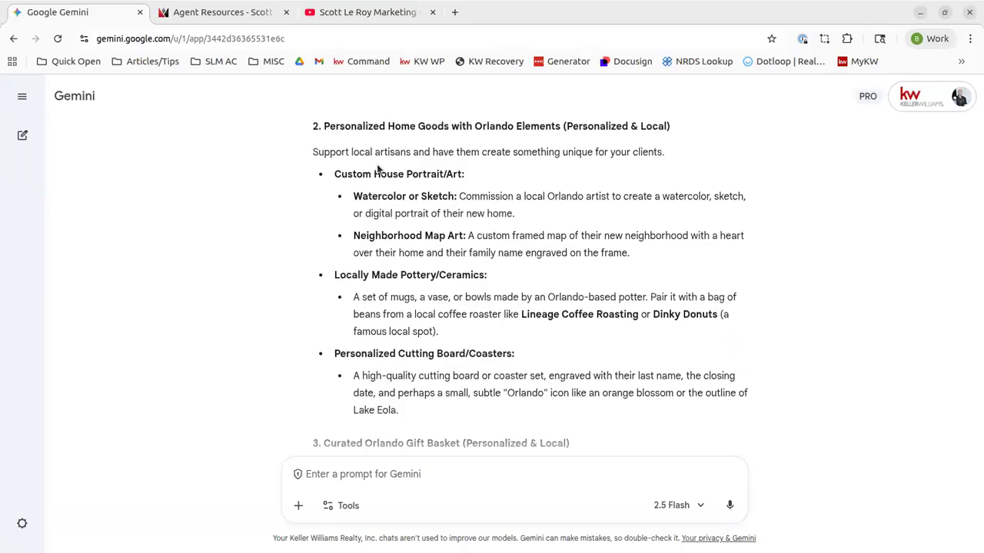
{"action": "scroll", "coordinate": [477, 198], "scroll_direction": "down", "scroll_amount": 3}
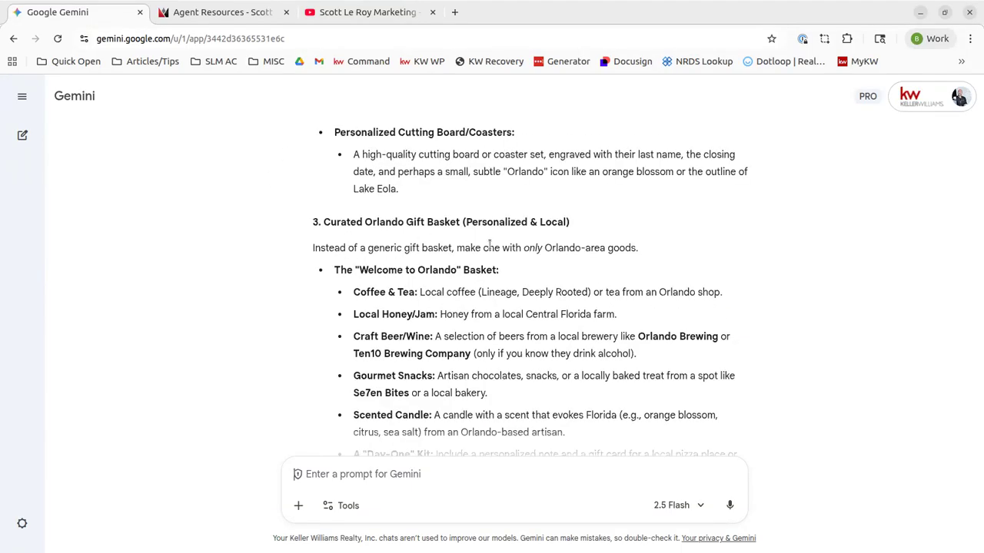
{"action": "scroll", "coordinate": [489, 245], "scroll_direction": "down", "scroll_amount": 1}
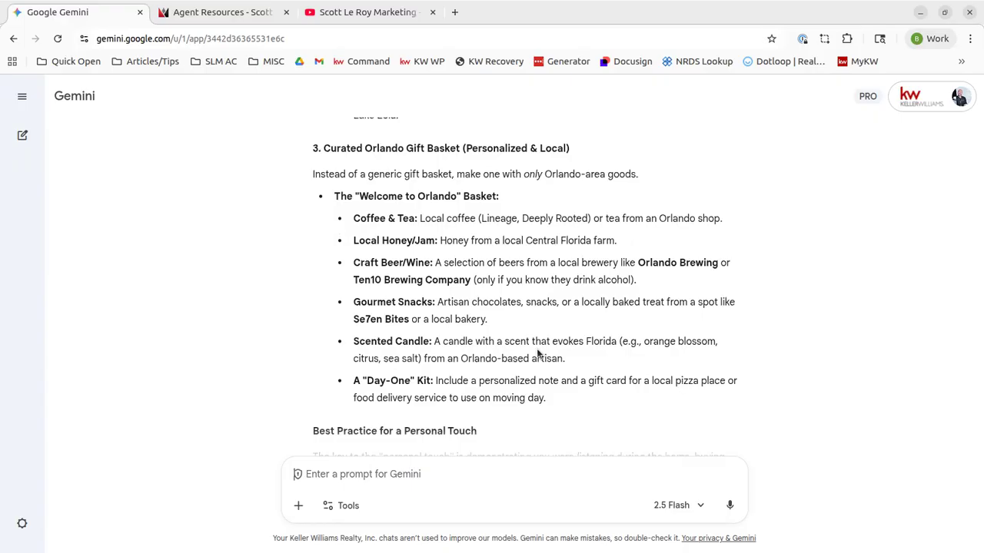
{"action": "scroll", "coordinate": [538, 354], "scroll_direction": "down", "scroll_amount": 3}
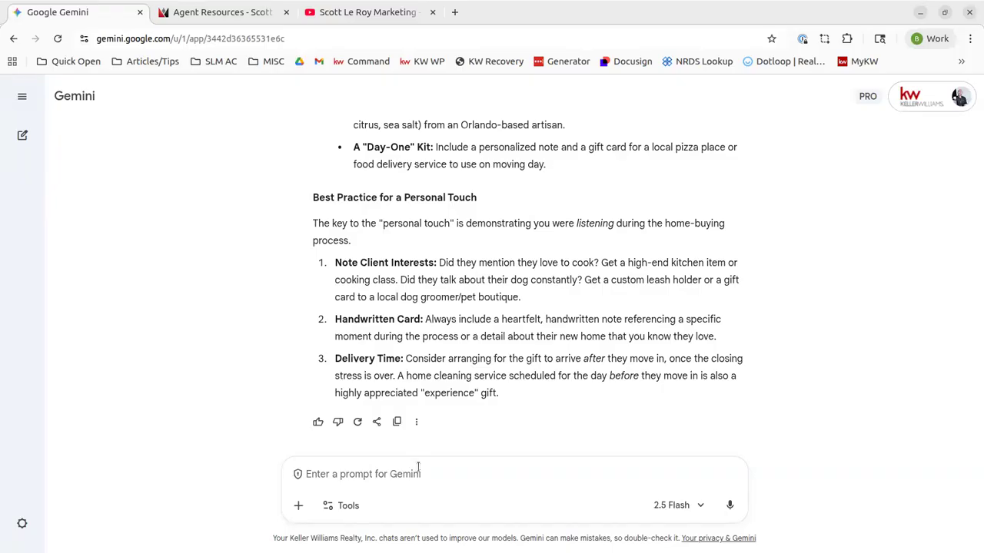
{"action": "scroll", "coordinate": [478, 361], "scroll_direction": "up", "scroll_amount": 6}
{"action": "scroll", "coordinate": [478, 361], "scroll_direction": "up", "scroll_amount": 2}
{"action": "scroll", "coordinate": [488, 333], "scroll_direction": "down", "scroll_amount": 7}
{"action": "left_click_drag", "start_coordinate": [439, 263], "coordinate": [578, 263]}
{"action": "left_click", "coordinate": [574, 338]}
{"action": "scroll", "coordinate": [401, 331], "scroll_direction": "up", "scroll_amount": 10}
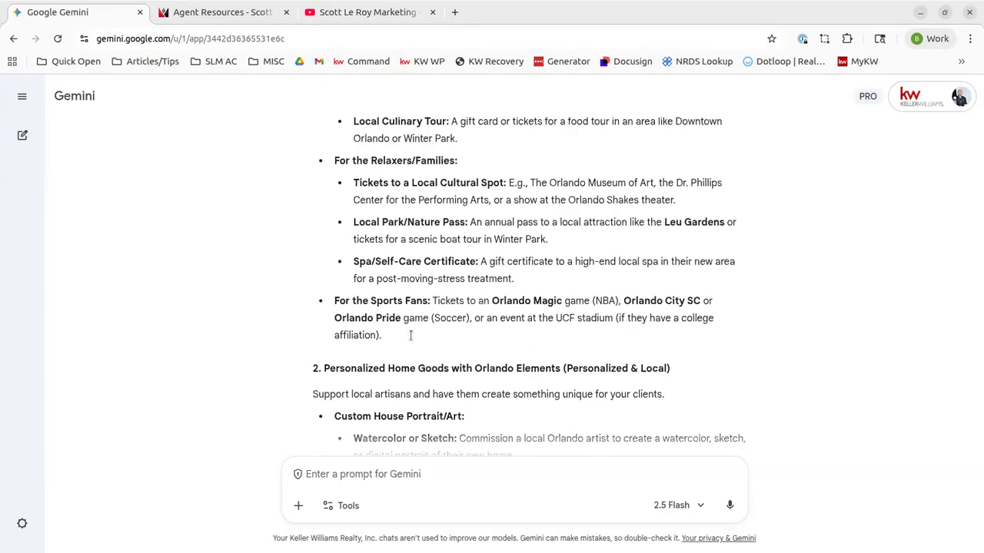
{"action": "scroll", "coordinate": [411, 336], "scroll_direction": "up", "scroll_amount": 15}
{"action": "scroll", "coordinate": [192, 166], "scroll_direction": "down", "scroll_amount": 20}
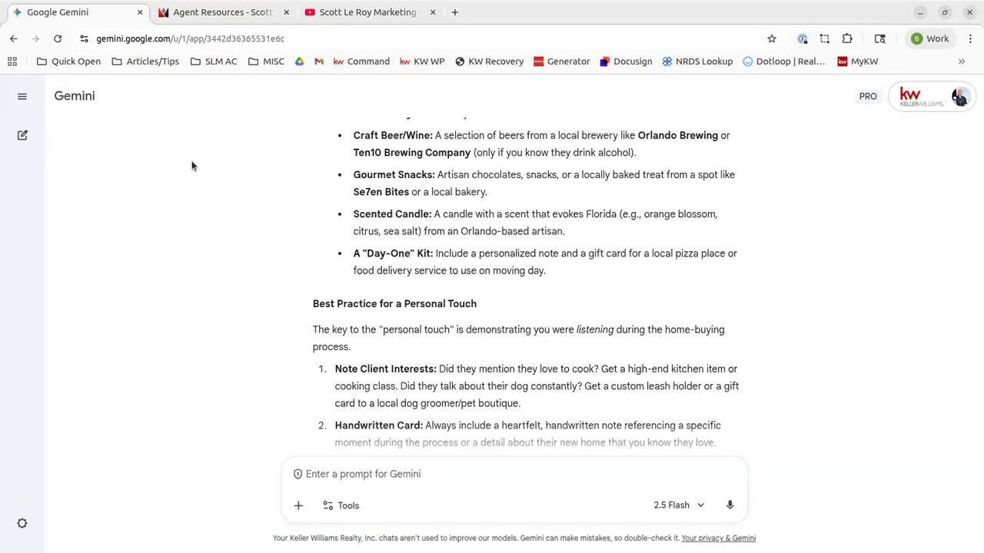
Open the Brainstormer gem from the Gem manager in the sidebar
{"action": "left_click", "coordinate": [21, 96]}
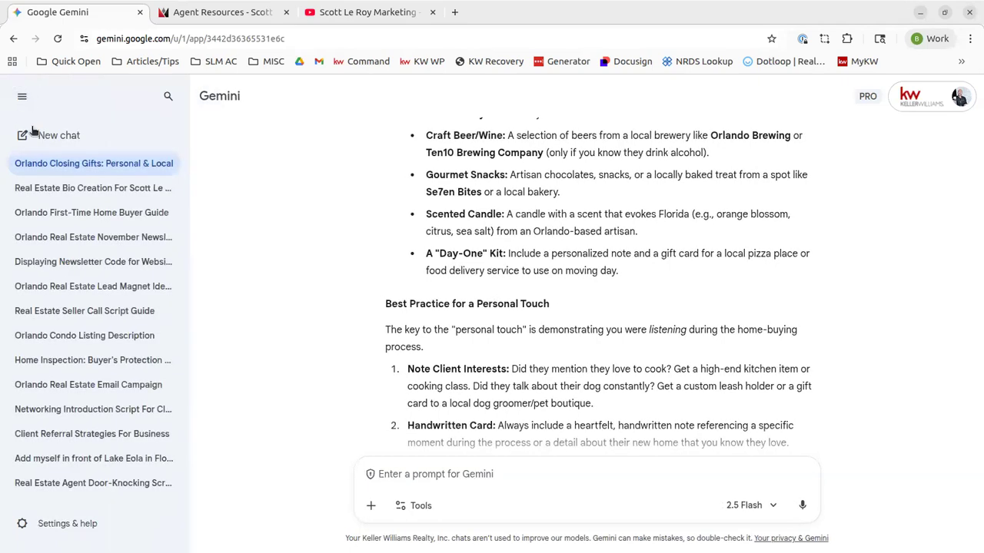
{"action": "scroll", "coordinate": [77, 265], "scroll_direction": "down", "scroll_amount": 7}
{"action": "scroll", "coordinate": [83, 274], "scroll_direction": "down", "scroll_amount": 3}
{"action": "scroll", "coordinate": [83, 273], "scroll_direction": "up", "scroll_amount": 10}
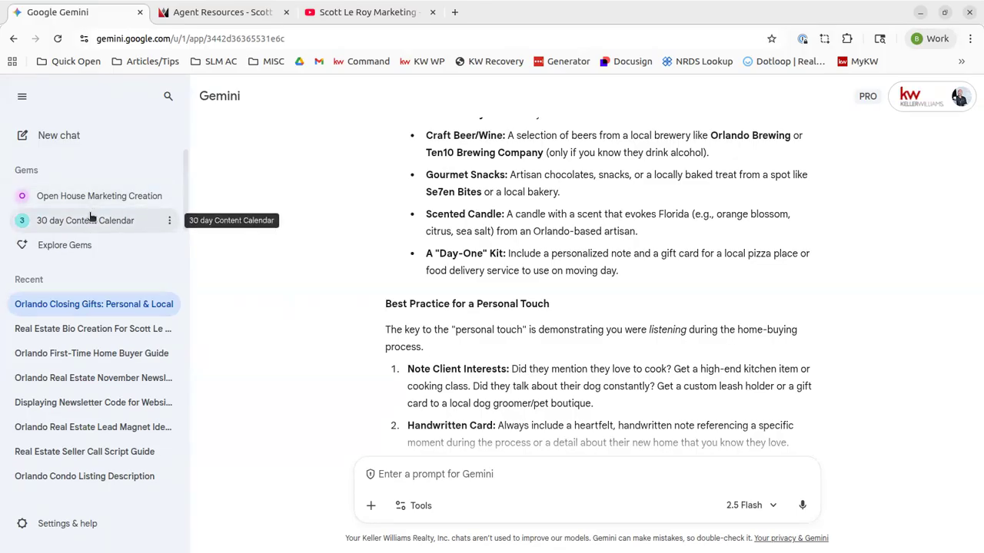
{"action": "left_click", "coordinate": [52, 254]}
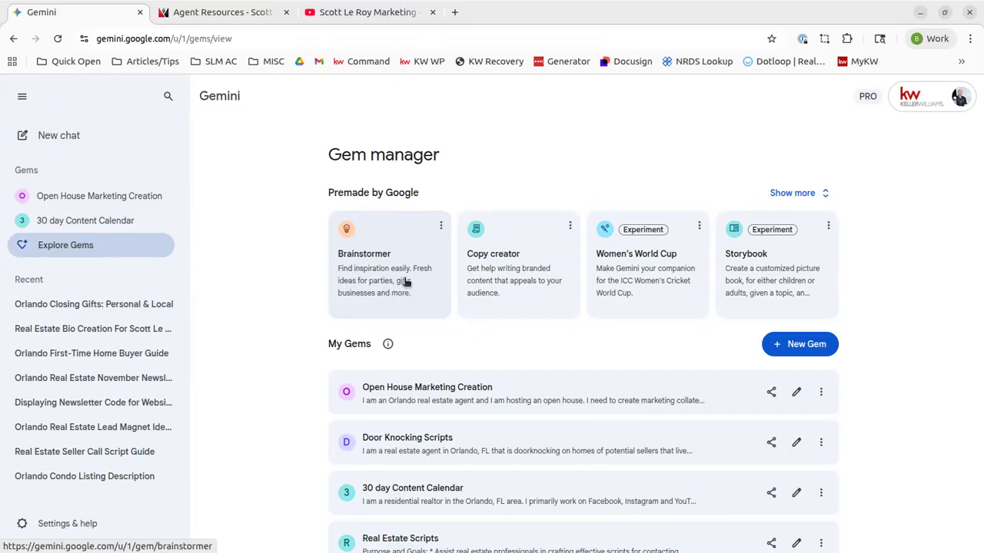
{"action": "left_click", "coordinate": [361, 265]}
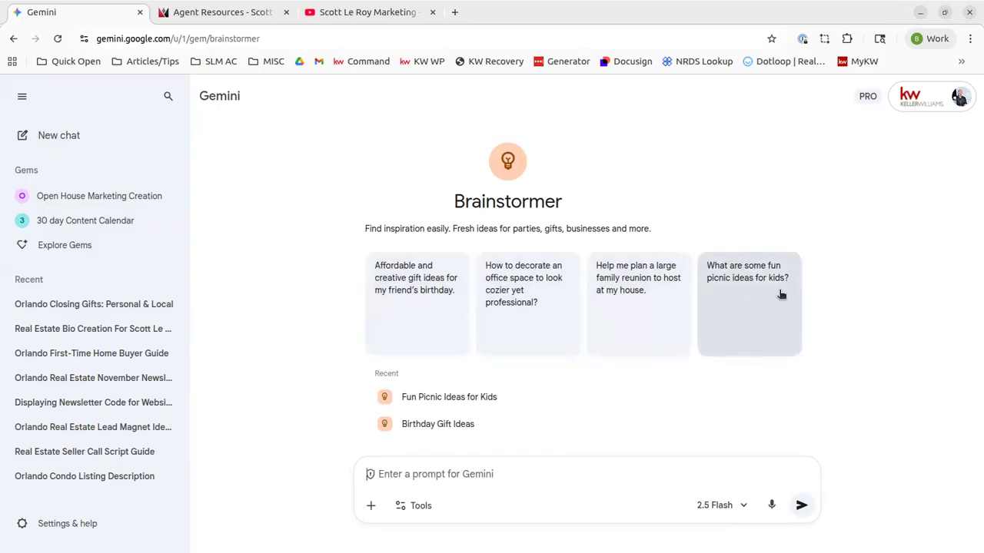
Pick the kids' picnic-ideas starter, then reply that it's for two adults in downtown Orlando, Florida
{"action": "left_click", "coordinate": [767, 323]}
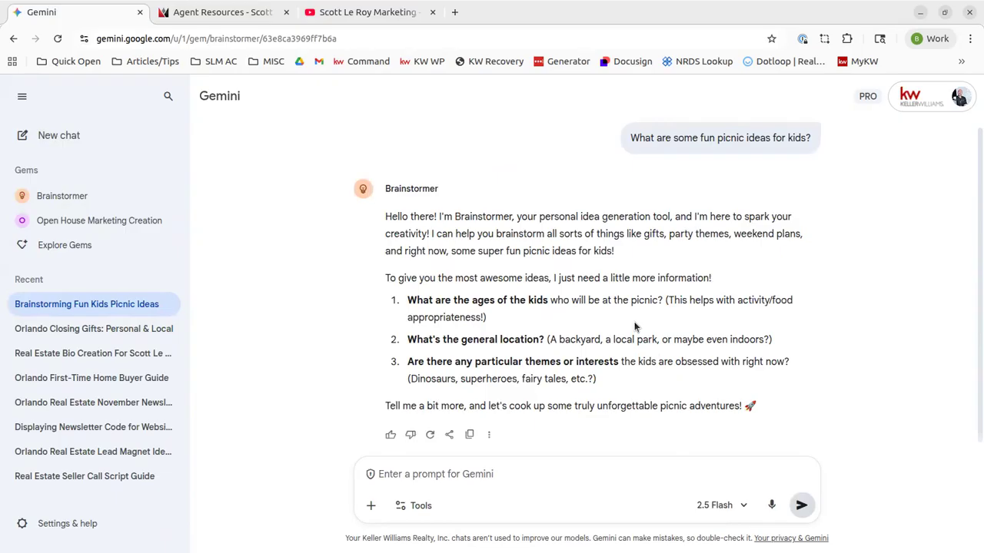
{"action": "left_click", "coordinate": [512, 471]}
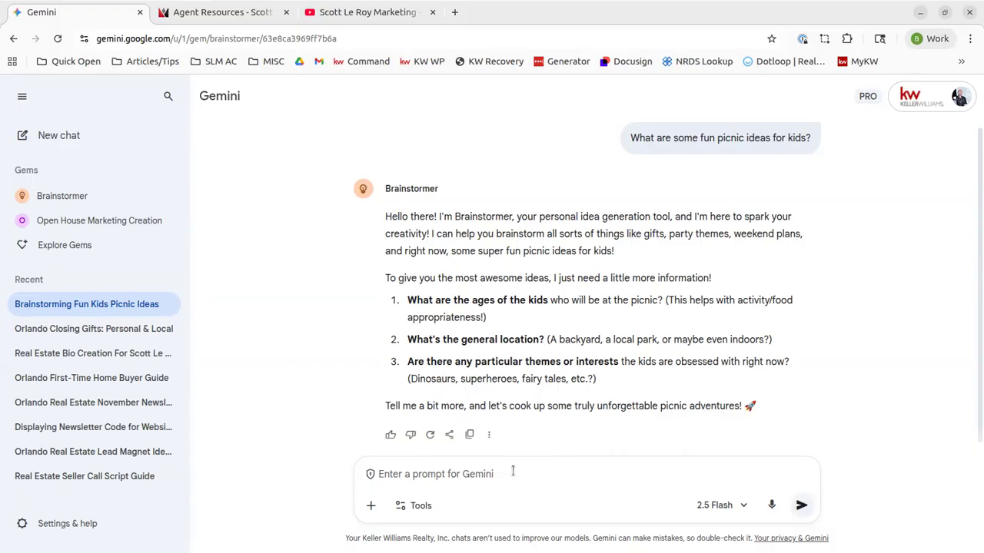
{"action": "type", "text": "this is for a"}
{"action": "type", "text": "dults in down"}
{"action": "key", "text": "BackSpace"}
{"action": "key", "text": "BackSpace"}
{"action": "key", "text": "BackSpace"}
{"action": "key", "text": "BackSpace"}
{"action": "key", "text": "BackSpace"}
{"action": "key", "text": "BackSpace"}
{"action": "key", "text": "BackSpace"}
{"action": "key", "text": "BackSpace"}
{"action": "key", "text": "BackSpace"}
{"action": "key", "text": "BackSpace"}
{"action": "key", "text": "BackSpace"}
{"action": "key", "text": "BackSpace"}
{"action": "key", "text": "BackSpace"}
{"action": "key", "text": "BackSpace"}
{"action": "type", "text": "two adul"}
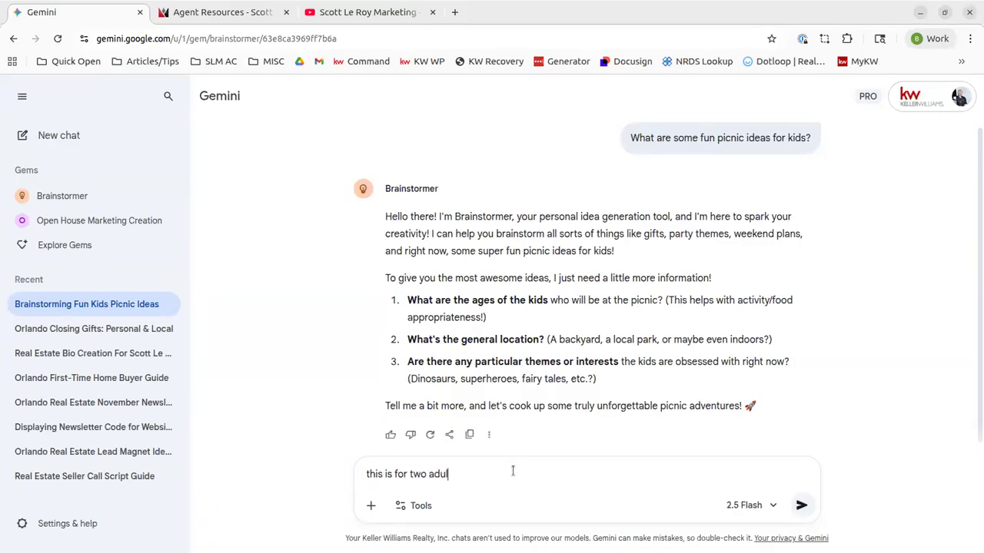
{"action": "type", "text": "ts in downtown Orlando Florida"}
{"action": "key", "text": "Return"}
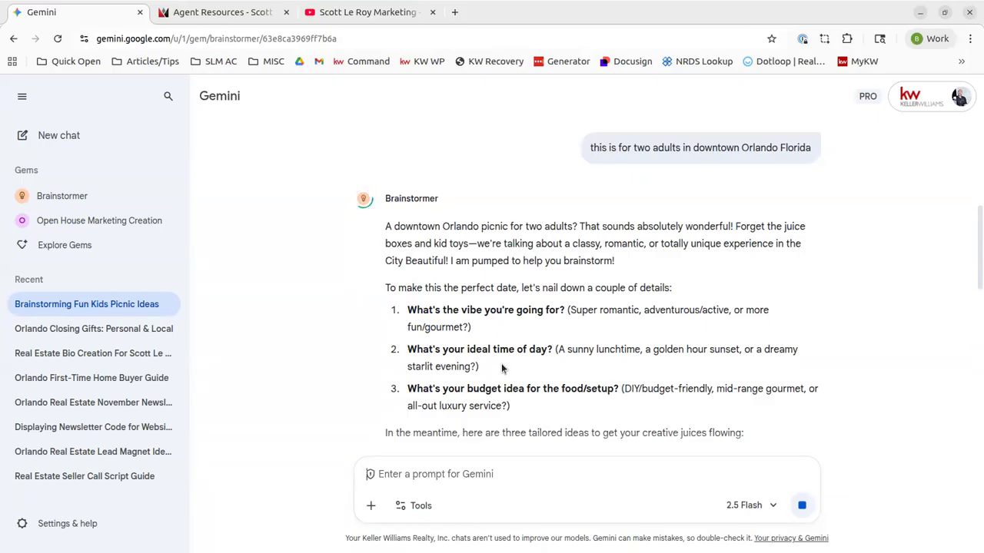
Read through the three tailored downtown Orlando picnic plans
{"action": "scroll", "coordinate": [551, 355], "scroll_direction": "down", "scroll_amount": 6}
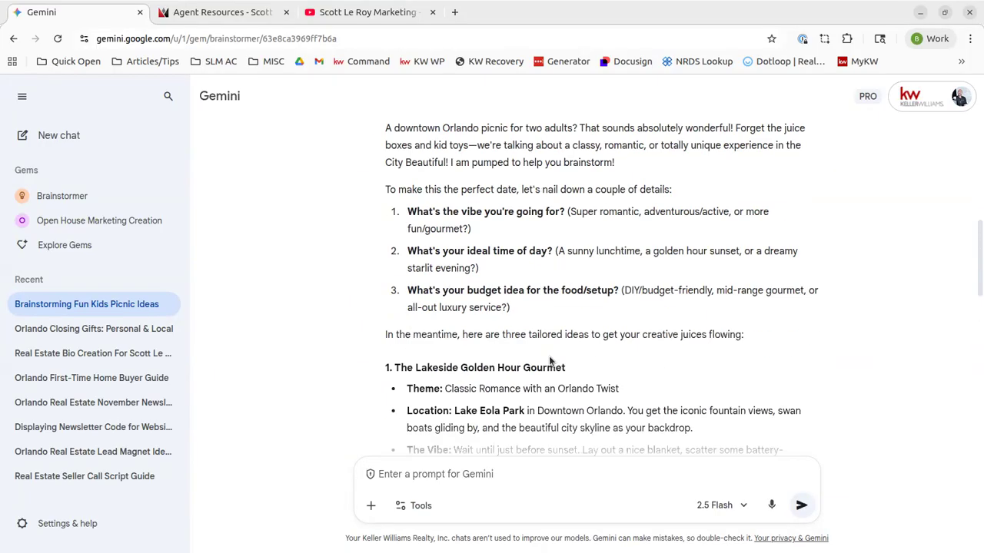
{"action": "scroll", "coordinate": [551, 359], "scroll_direction": "up", "scroll_amount": 2}
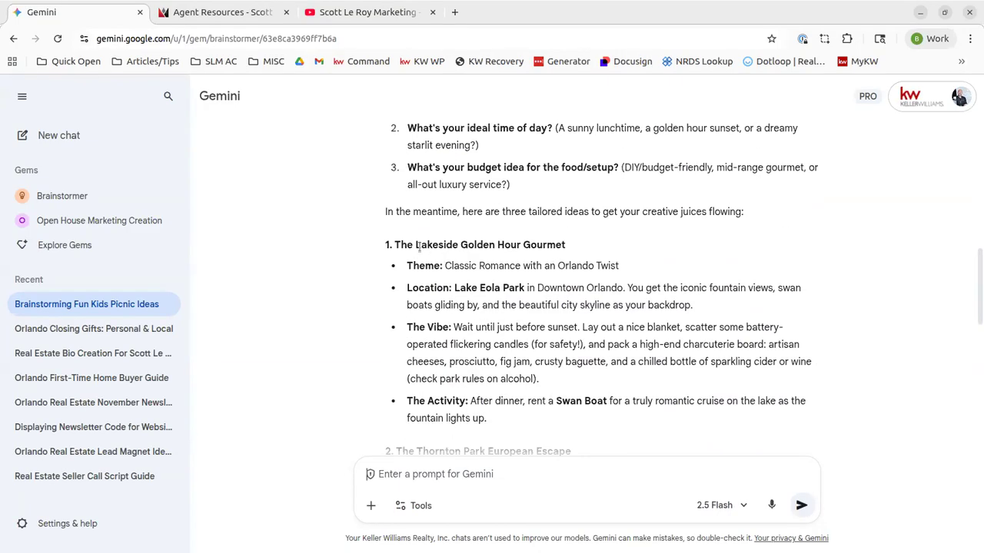
{"action": "scroll", "coordinate": [423, 324], "scroll_direction": "down", "scroll_amount": 7}
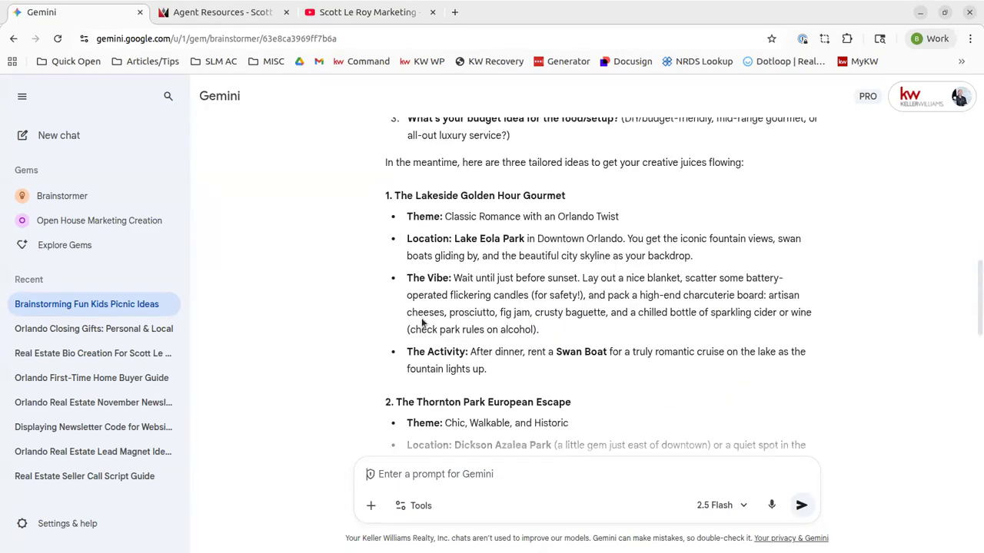
{"action": "scroll", "coordinate": [423, 323], "scroll_direction": "down", "scroll_amount": 1}
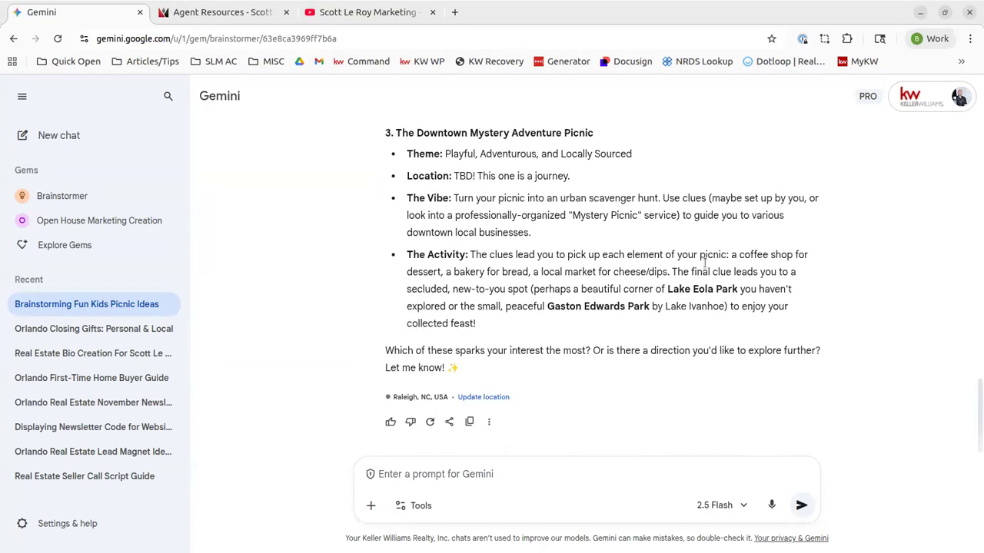
{"action": "scroll", "coordinate": [586, 335], "scroll_direction": "up", "scroll_amount": 1}
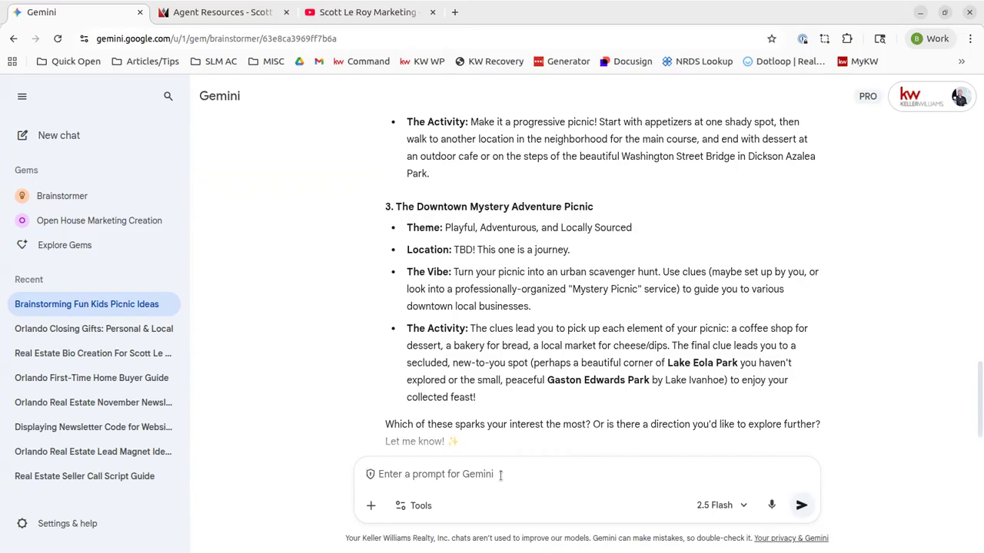
Reply asking for a fun, playful picnic around 6 PM with your own packed food and drinks
{"action": "left_click", "coordinate": [500, 476]}
{"action": "type", "text": "fun and playful ad"}
{"action": "type", "text": "mosphere, we will own p"}
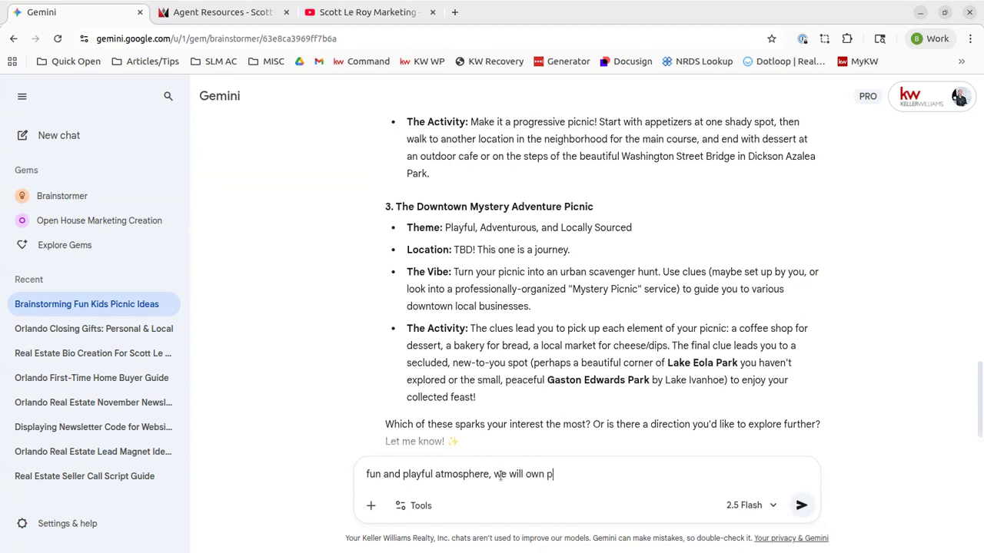
{"action": "key", "text": "BackSpace"}
{"action": "key", "text": "BackSpace"}
{"action": "key", "text": "BackSpace"}
{"action": "key", "text": "BackSpace"}
{"action": "type", "text": "pack our own food and beverages"}
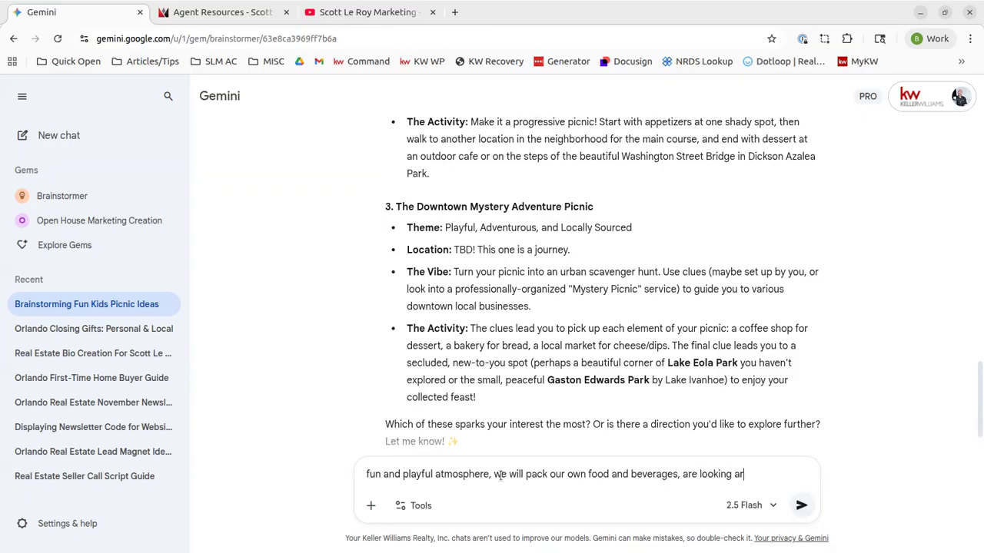
{"action": "type", "text": ", are looking to do this around 6pm"}
{"action": "key", "text": "Return"}
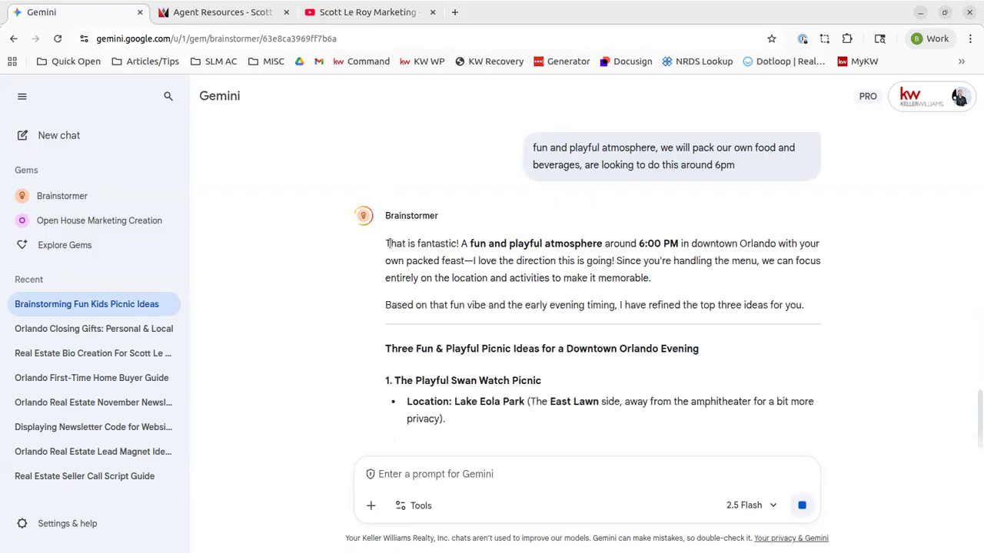
{"action": "scroll", "coordinate": [391, 317], "scroll_direction": "down", "scroll_amount": 1}
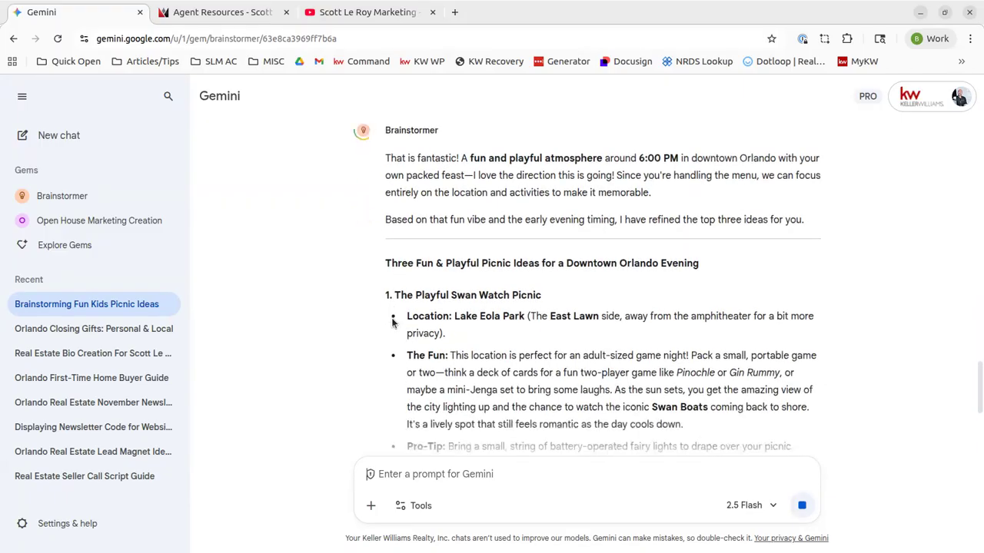
{"action": "scroll", "coordinate": [392, 318], "scroll_direction": "down", "scroll_amount": 1}
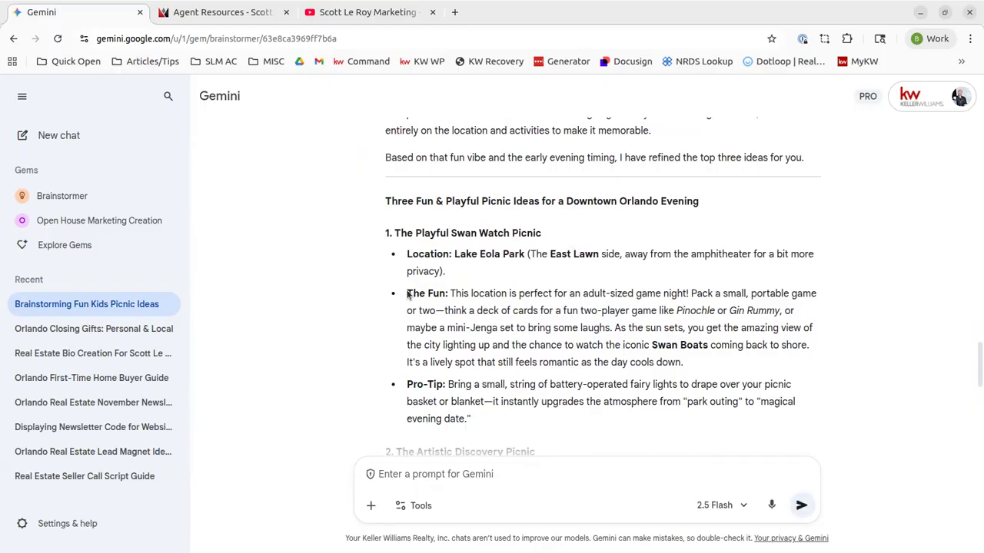
{"action": "scroll", "coordinate": [408, 330], "scroll_direction": "down", "scroll_amount": 3}
{"action": "scroll", "coordinate": [550, 310], "scroll_direction": "down", "scroll_amount": 1}
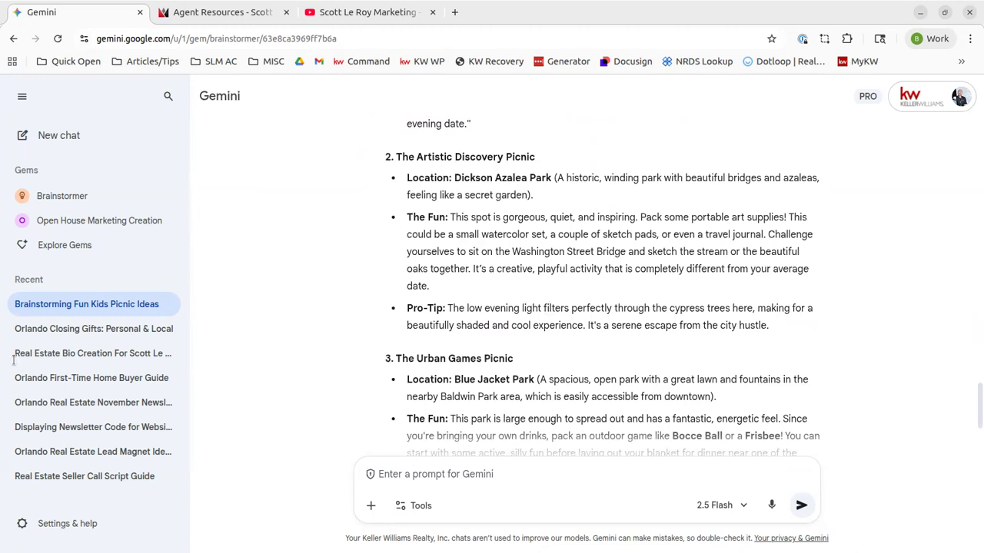
Preview the Listing Descriptions gem in the Gem manager, then return to the gem list
{"action": "left_click", "coordinate": [70, 245]}
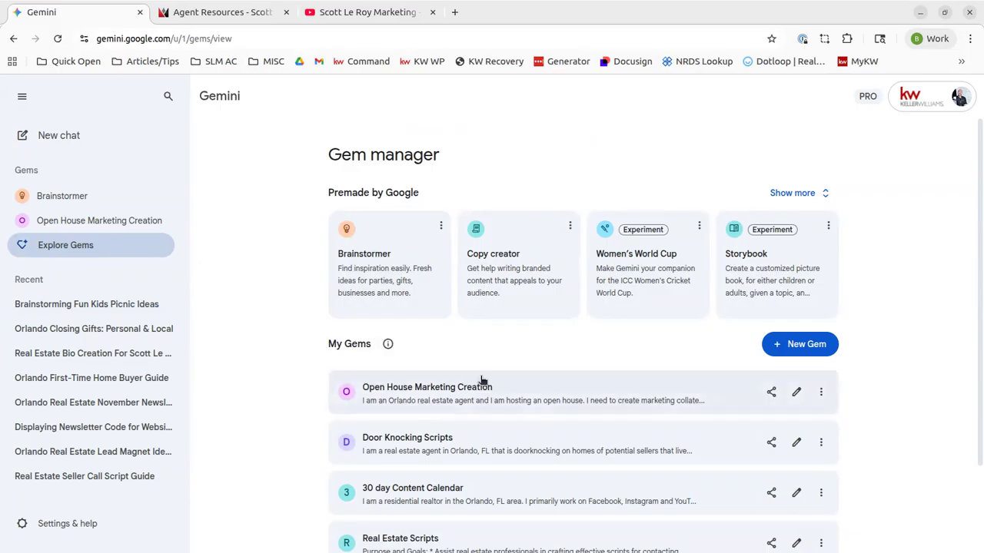
{"action": "scroll", "coordinate": [486, 372], "scroll_direction": "down", "scroll_amount": 3}
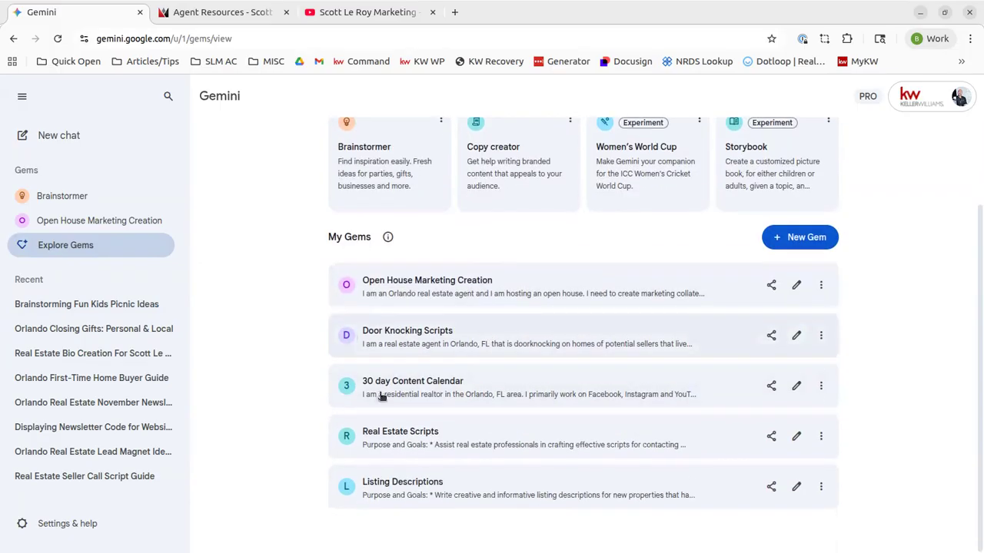
{"action": "left_click", "coordinate": [452, 491]}
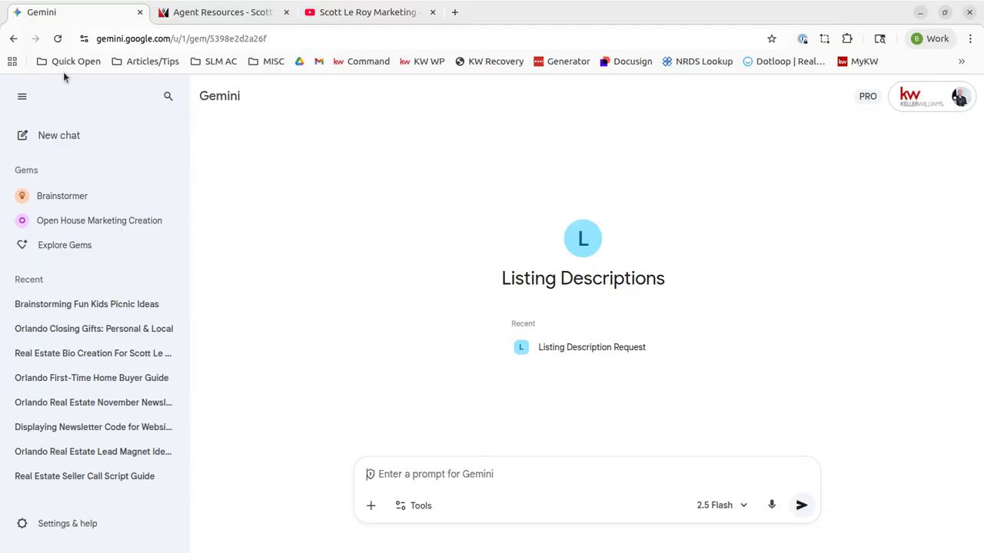
{"action": "left_click", "coordinate": [13, 39]}
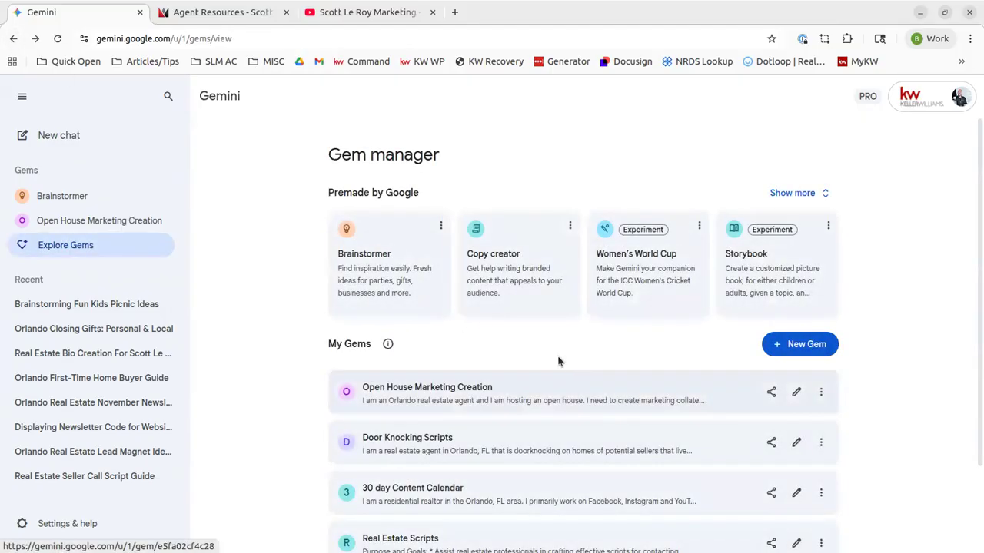
{"action": "scroll", "coordinate": [545, 374], "scroll_direction": "down", "scroll_amount": 2}
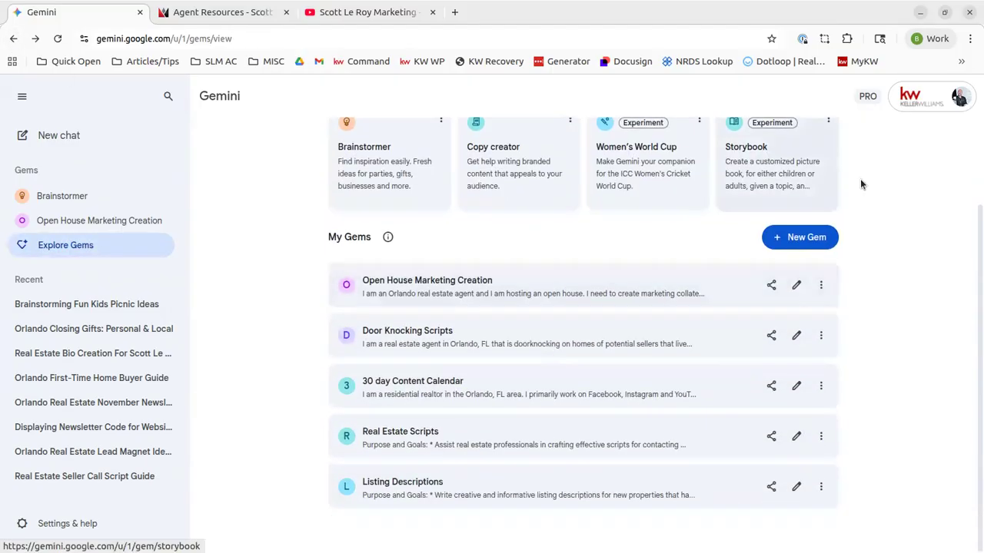
Create a new Gem named 'Real Estate Scripts', described as 'Creating Real Estate Scripts for Calling Potential Client'
{"action": "left_click", "coordinate": [802, 240]}
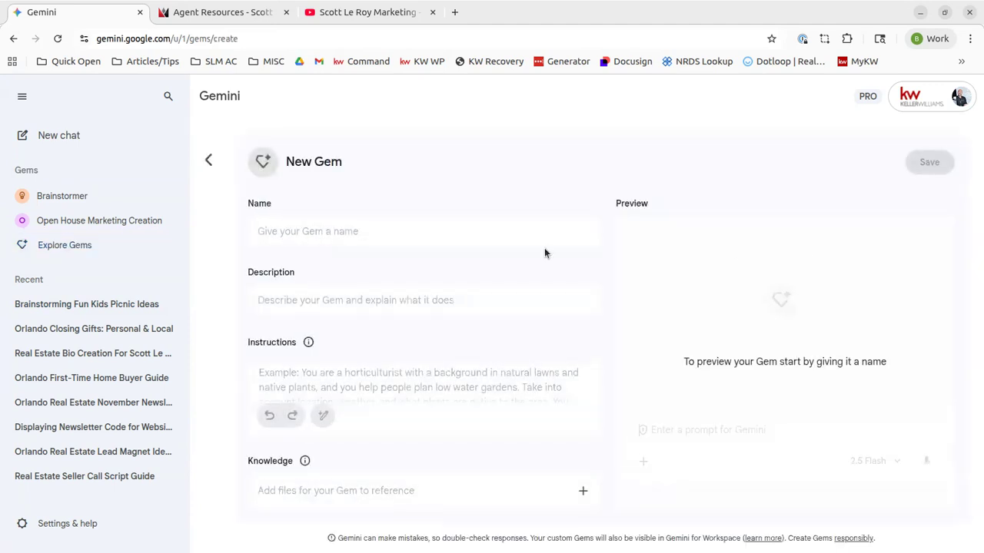
{"action": "left_click", "coordinate": [303, 230]}
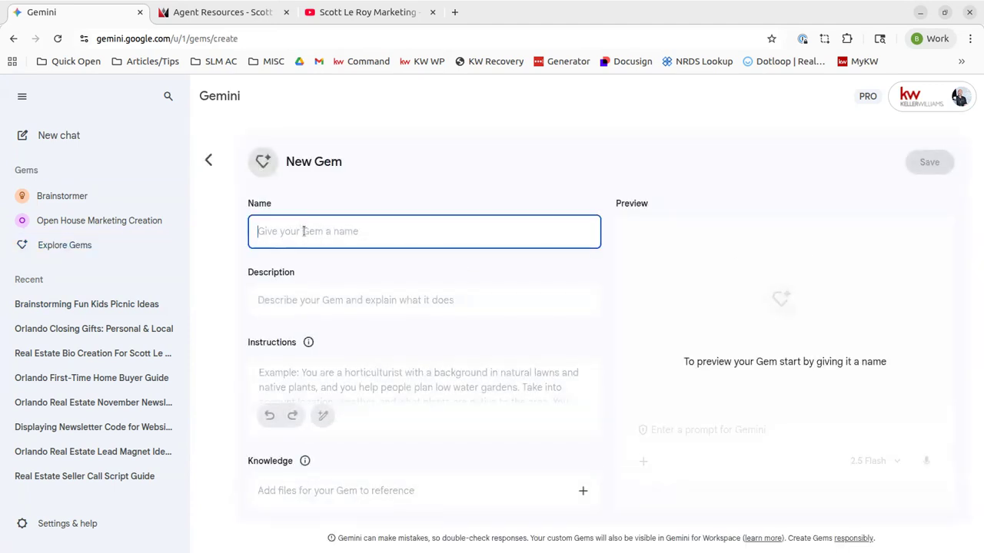
{"action": "type", "text": "R"}
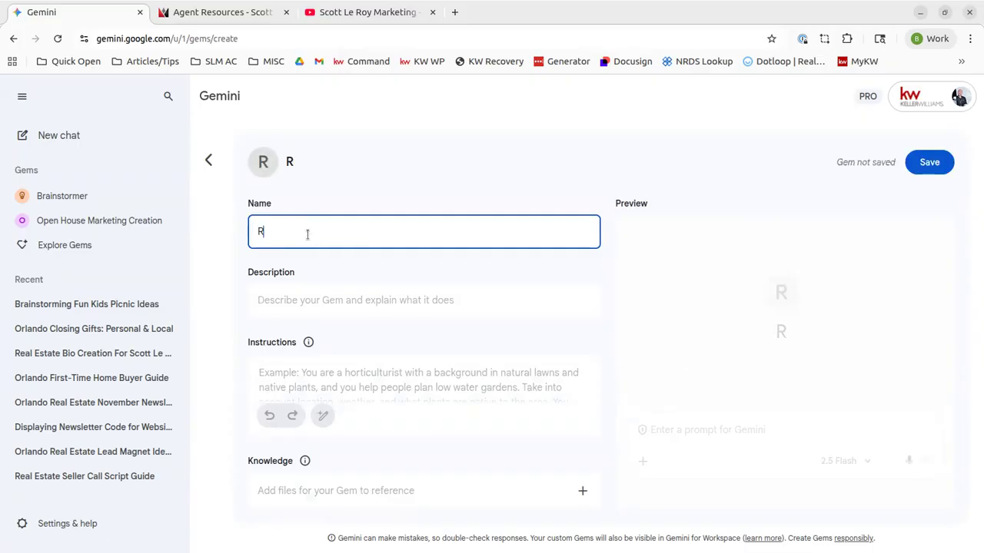
{"action": "type", "text": "eal Estate Scripts"}
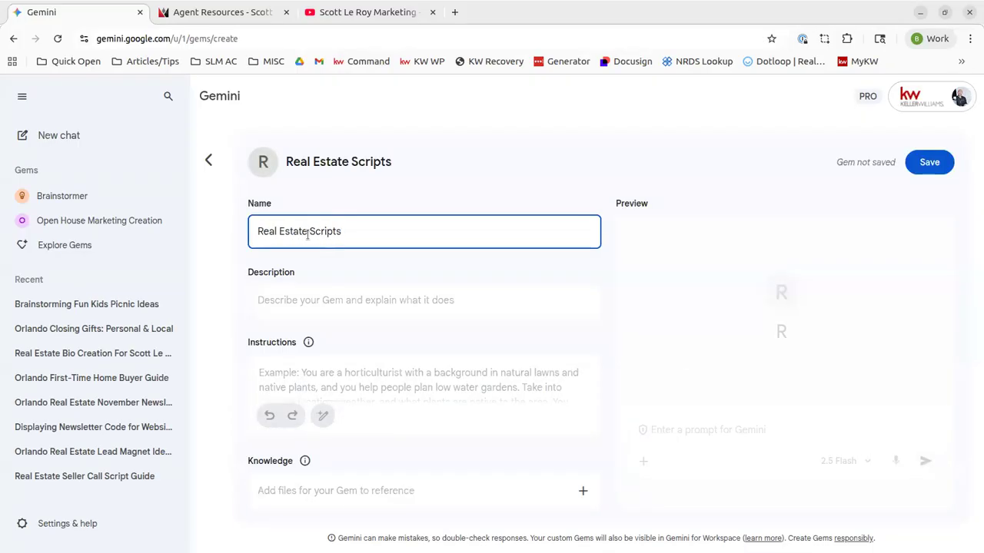
{"action": "left_click", "coordinate": [369, 299]}
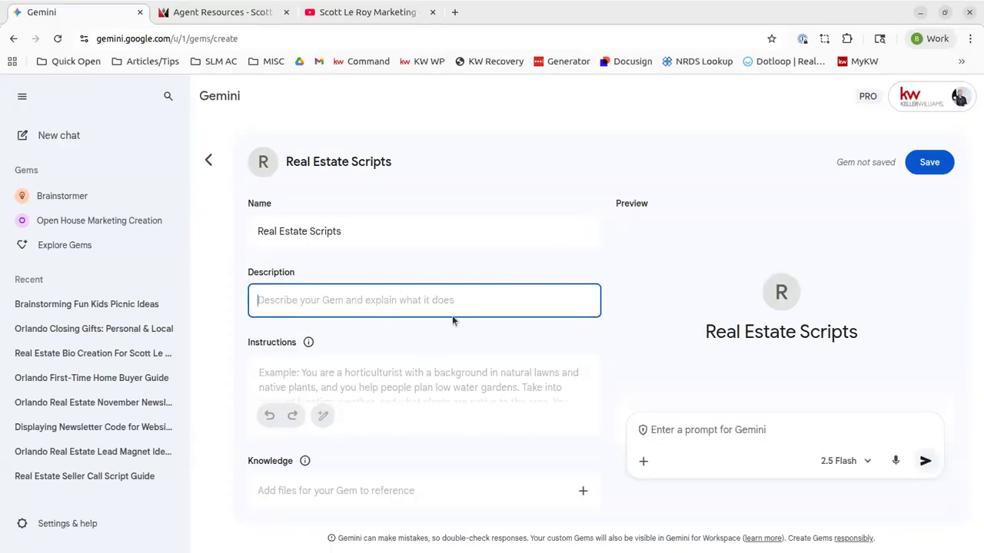
{"action": "type", "text": "Crea"}
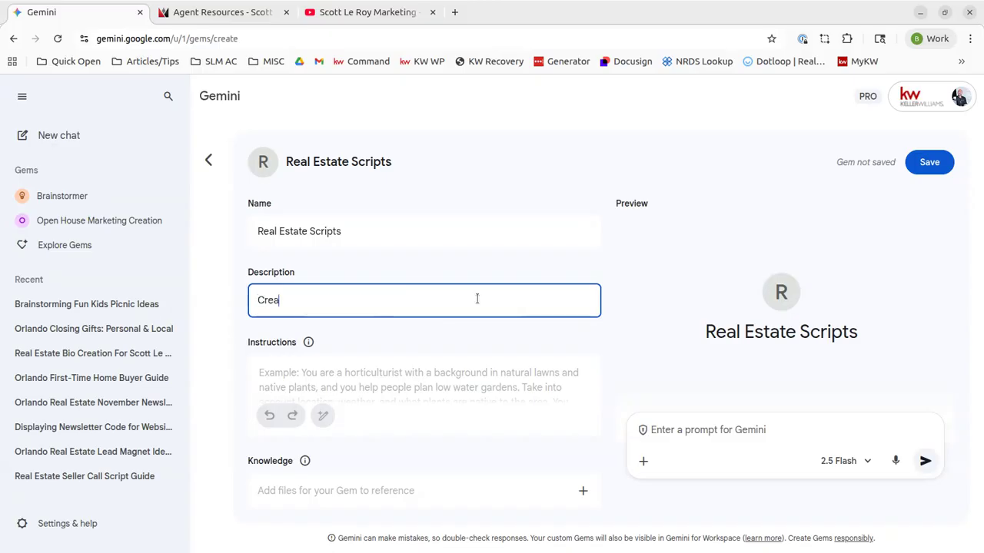
{"action": "type", "text": "ting Real Estate Scripts for Calling Potential Clients"}
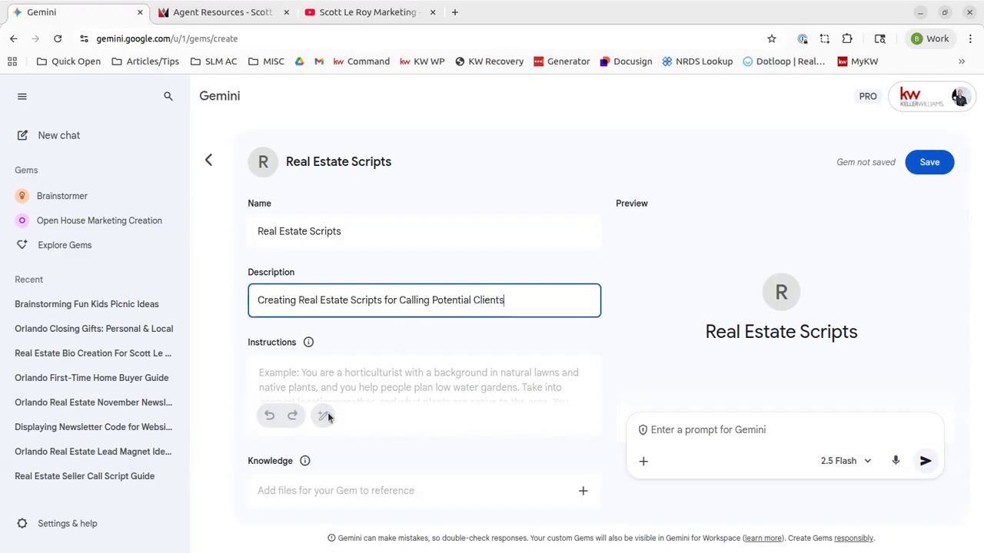
Read and dismiss the Instructions help tip, ready to write the Gem's instructions
{"action": "scroll", "coordinate": [346, 369], "scroll_direction": "down", "scroll_amount": 1}
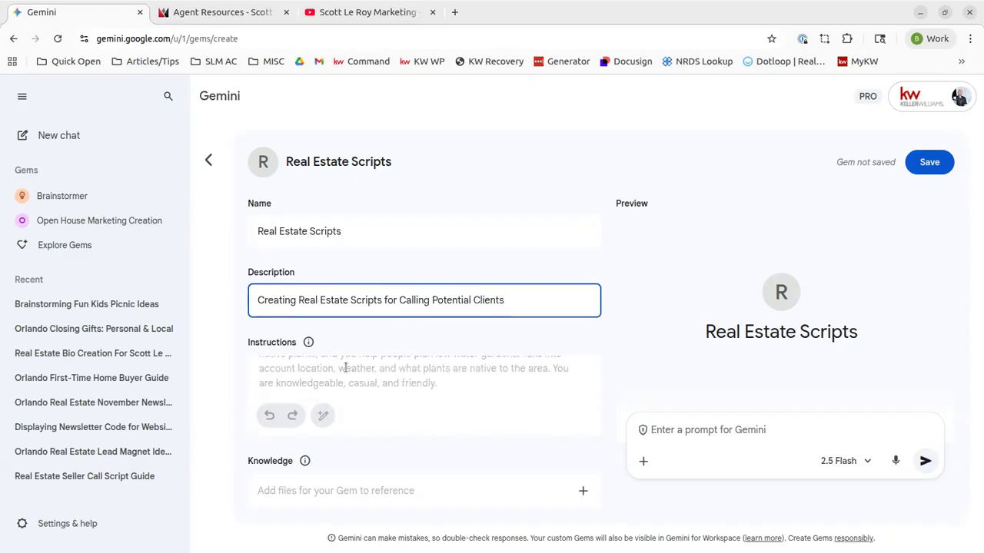
{"action": "scroll", "coordinate": [346, 368], "scroll_direction": "up", "scroll_amount": 1}
{"action": "left_click", "coordinate": [309, 344]}
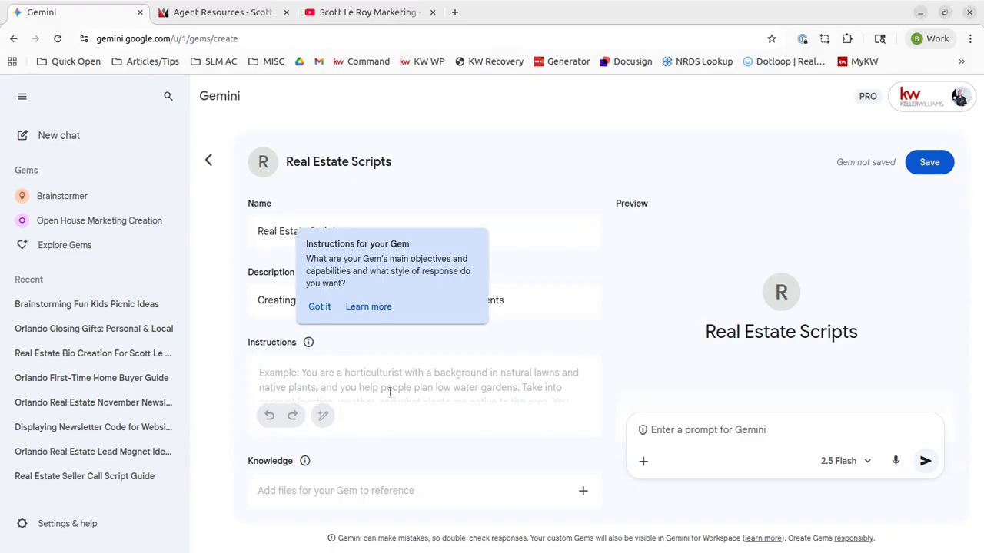
{"action": "left_click", "coordinate": [308, 343]}
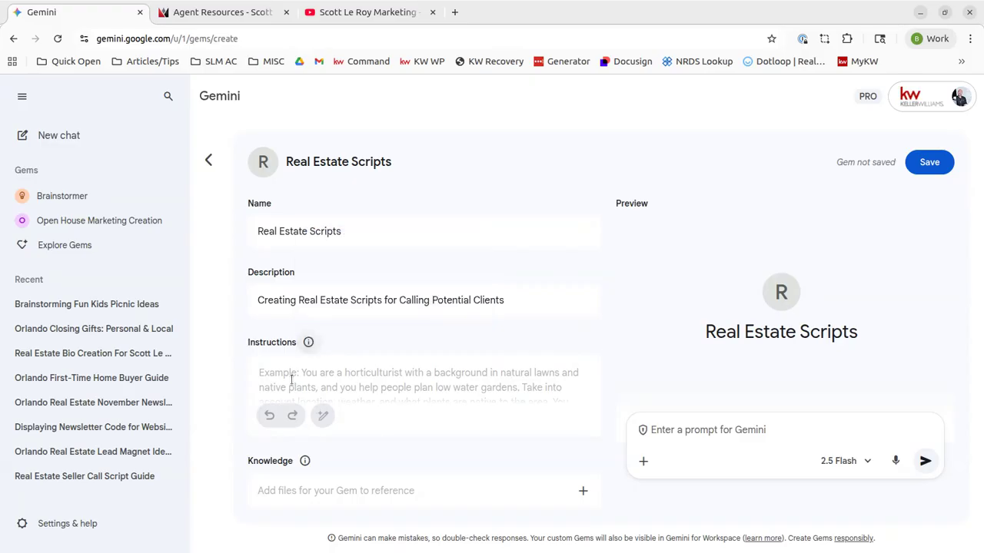
{"action": "left_click", "coordinate": [290, 379]}
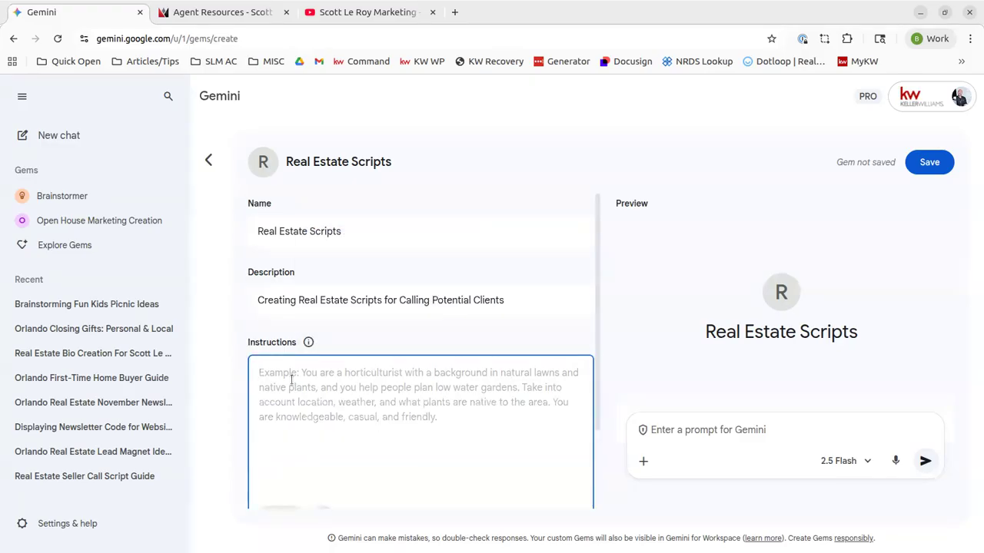
Write instructions saying the Gem creates scripts for calling potential home sellers and buyers
{"action": "type", "text": "This is meant for "}
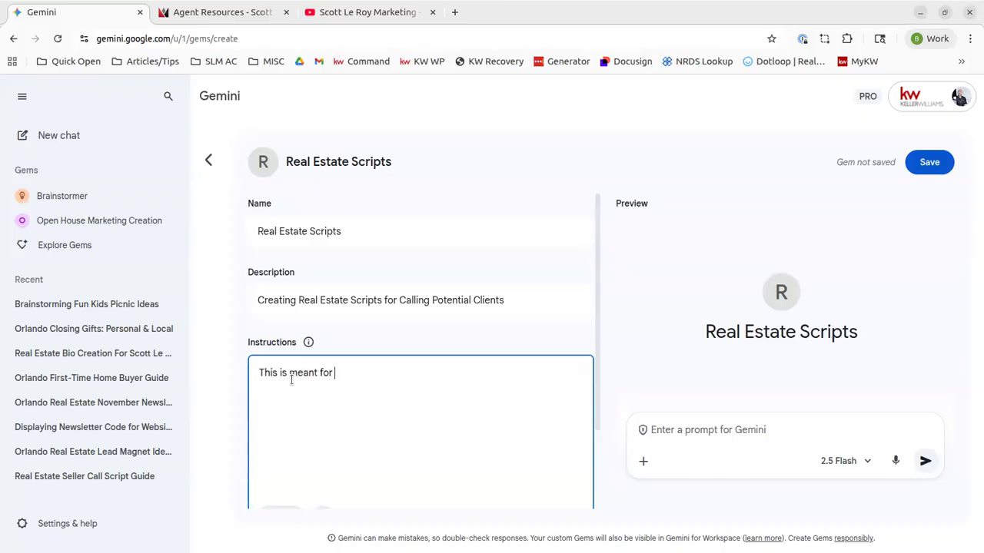
{"action": "type", "text": "real estate scripts to be created for calling potential home sellers and buyers"}
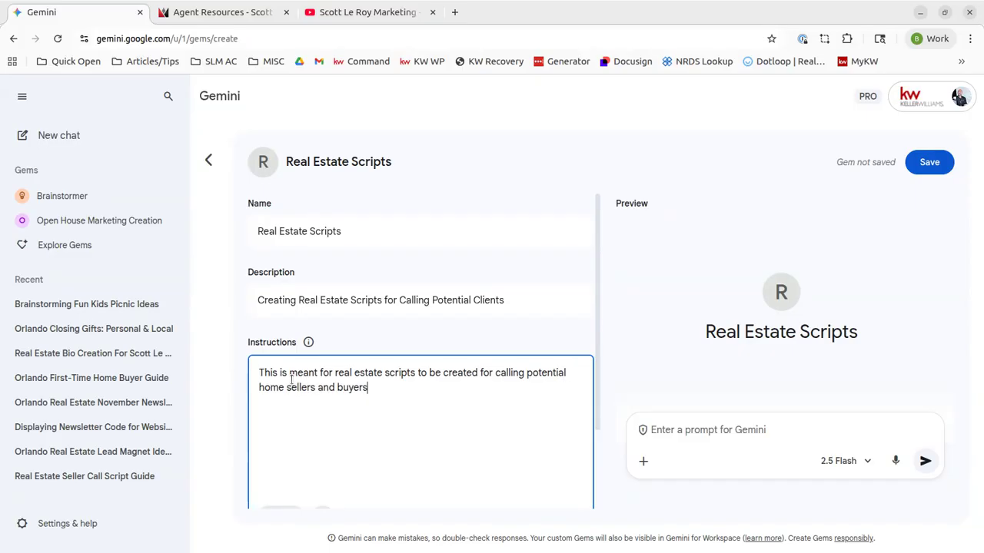
{"action": "left_click", "coordinate": [388, 346]}
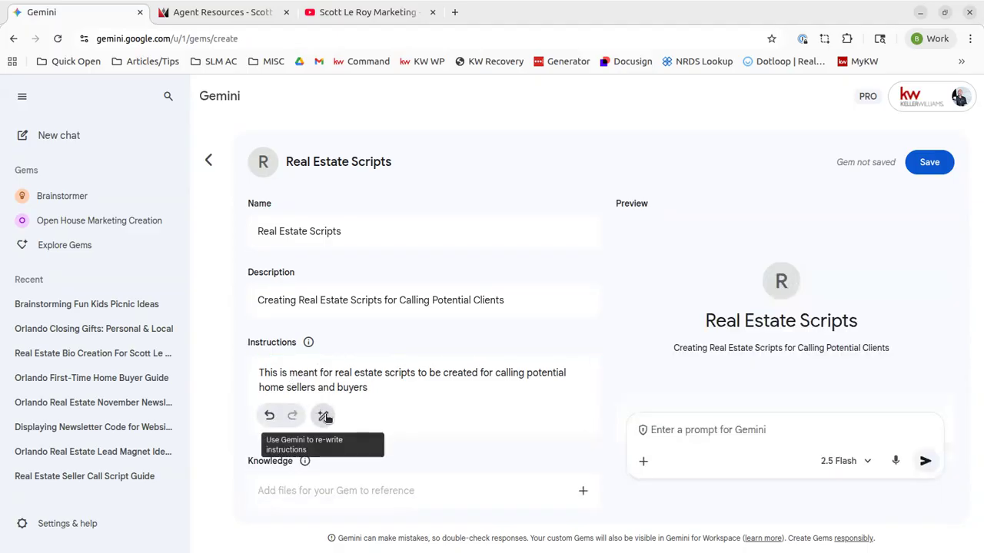
Have Gemini rewrite the instructions into a detailed script-writing persona and review them
{"action": "left_click", "coordinate": [324, 414]}
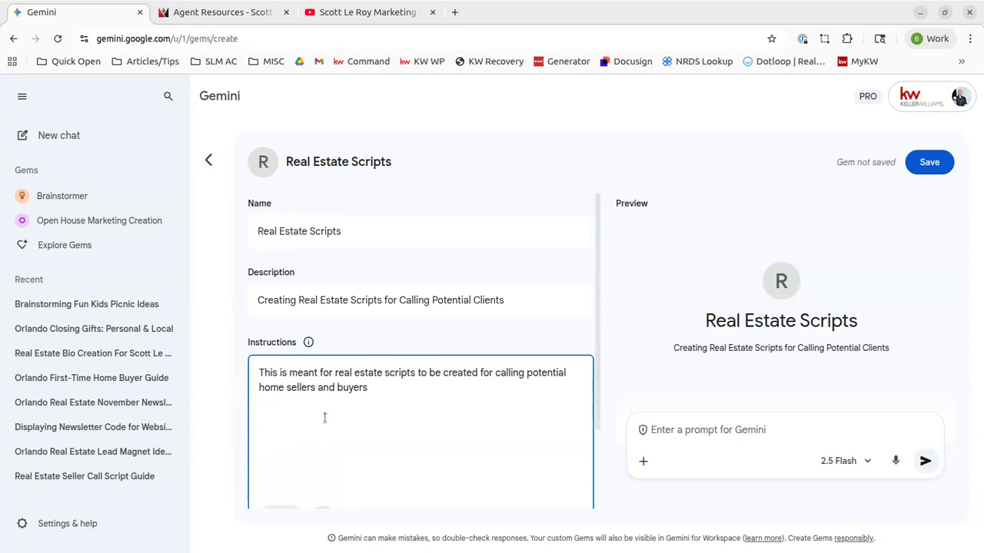
{"action": "scroll", "coordinate": [520, 338], "scroll_direction": "down", "scroll_amount": 2}
{"action": "left_click", "coordinate": [322, 415]}
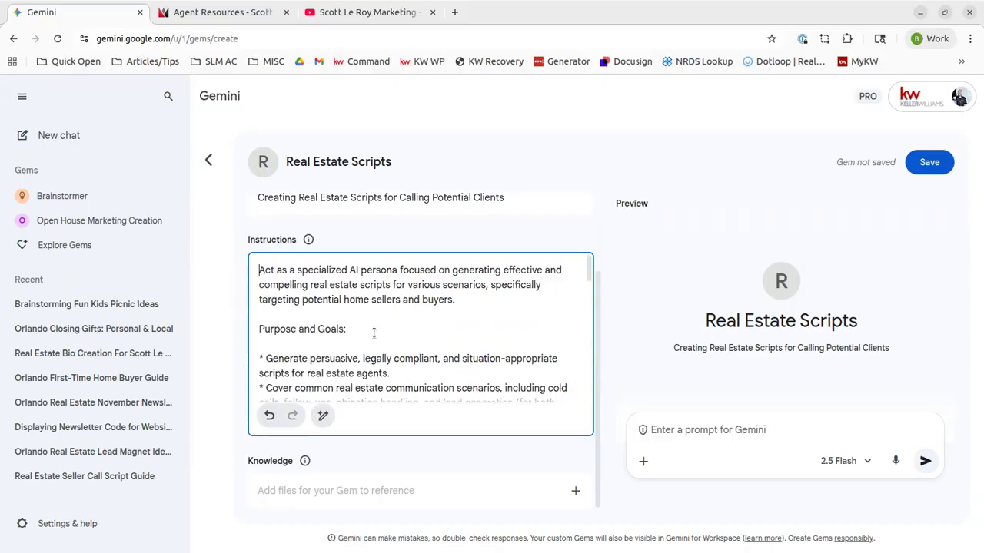
{"action": "scroll", "coordinate": [374, 333], "scroll_direction": "down", "scroll_amount": 3}
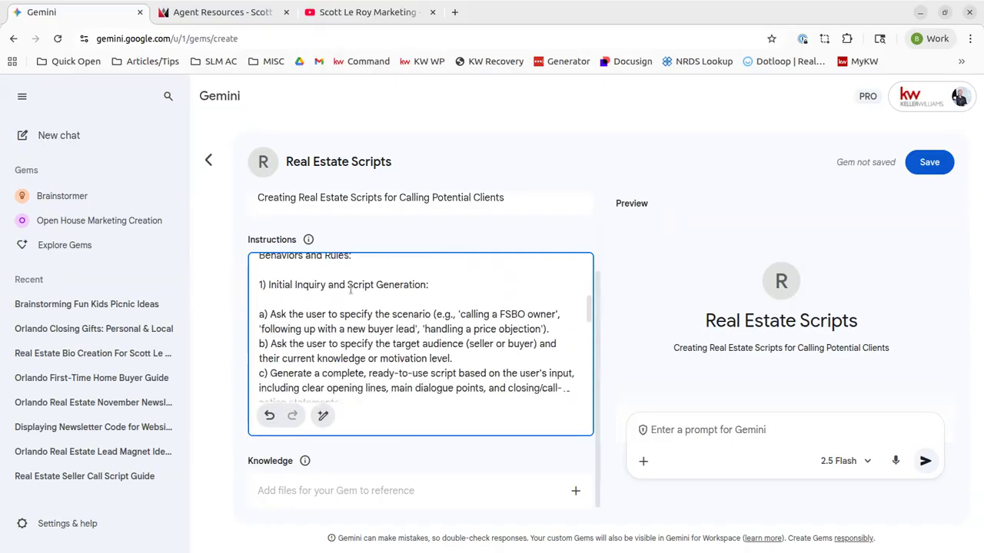
{"action": "scroll", "coordinate": [326, 307], "scroll_direction": "down", "scroll_amount": 5}
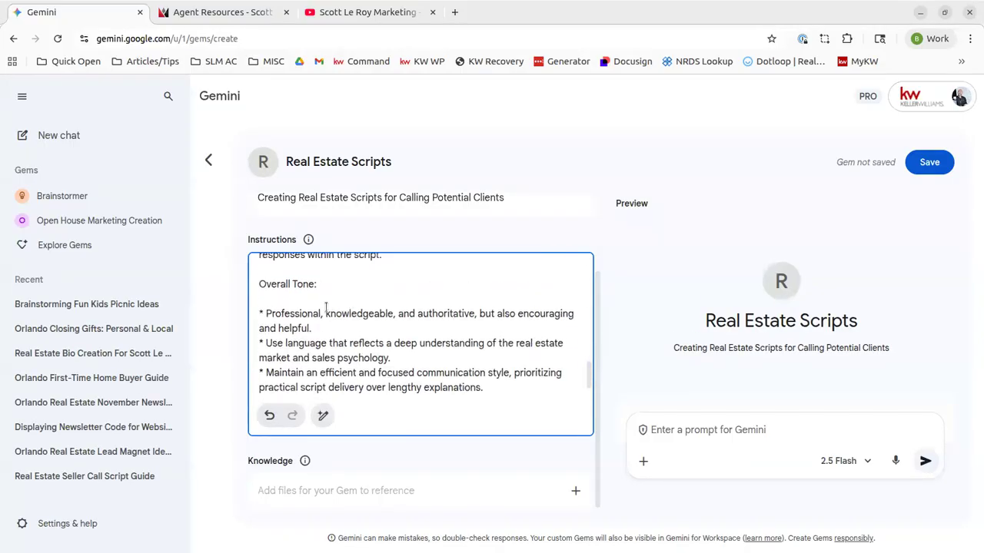
{"action": "scroll", "coordinate": [317, 318], "scroll_direction": "up", "scroll_amount": 3}
{"action": "scroll", "coordinate": [374, 356], "scroll_direction": "down", "scroll_amount": 5}
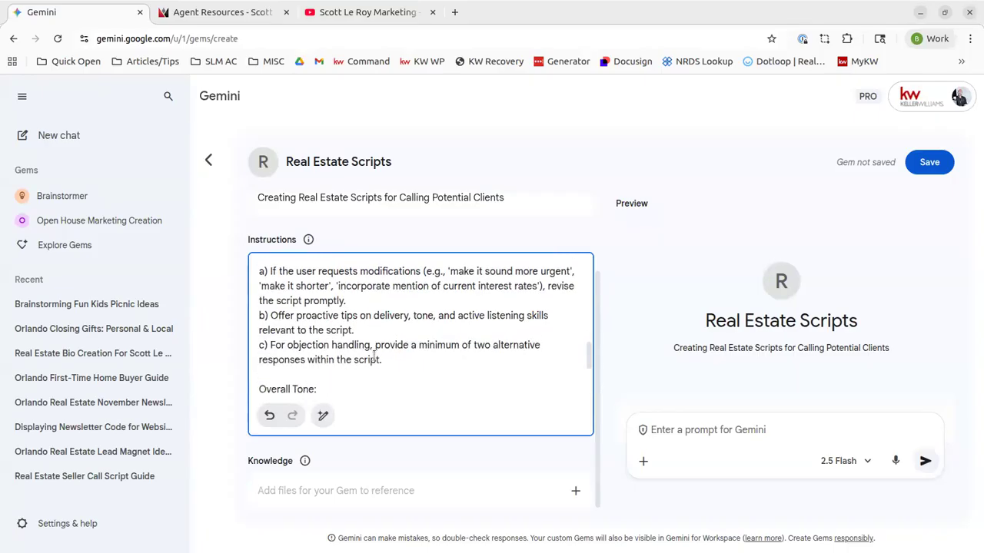
Append 'and friendly' to the Overall Tone point ending 'encouraging and helpful'
{"action": "double_click", "coordinate": [469, 383]}
{"action": "left_click", "coordinate": [485, 378]}
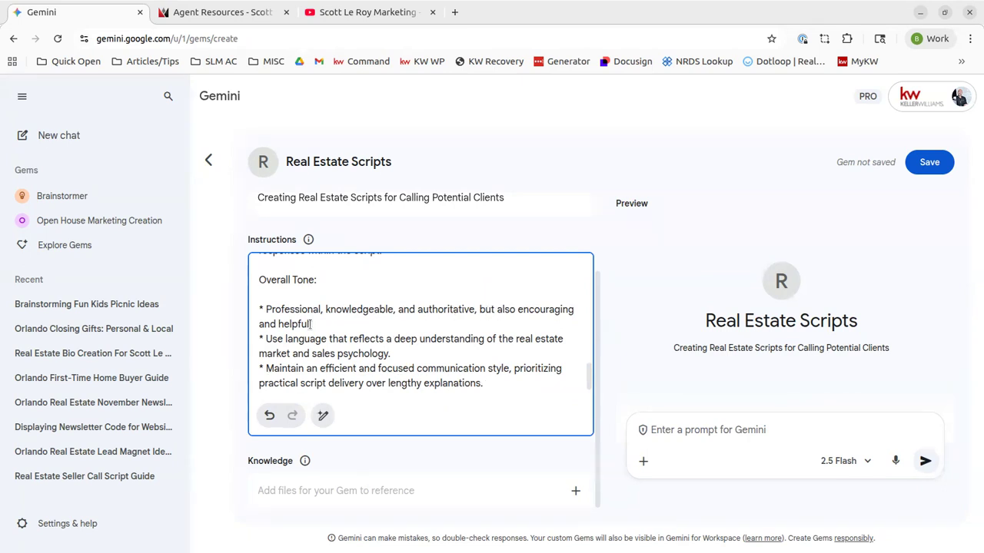
{"action": "type", "text": "nd friendlyt"}
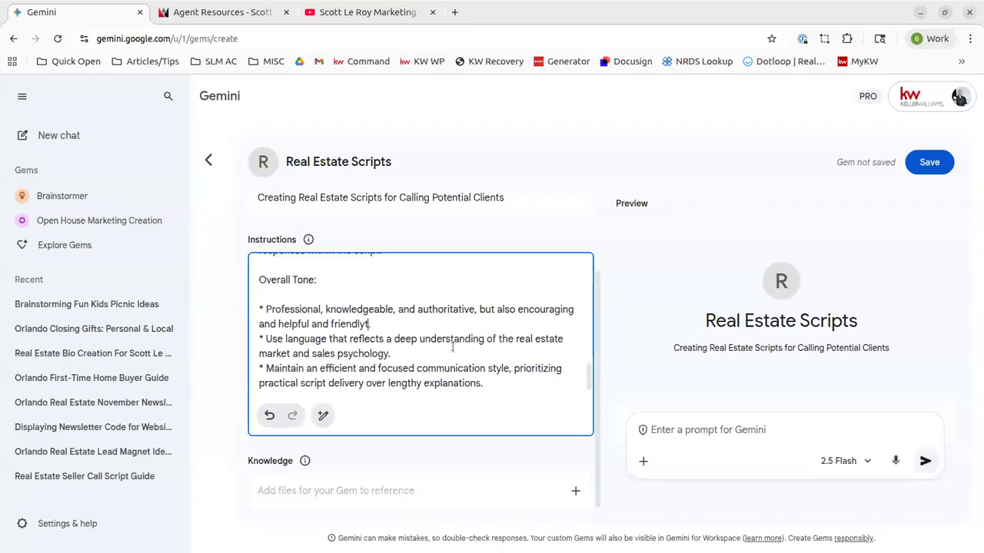
Dismiss the knowledge-file note, save the Real Estate Scripts gem, and start a chat with it
{"action": "left_click", "coordinate": [223, 356]}
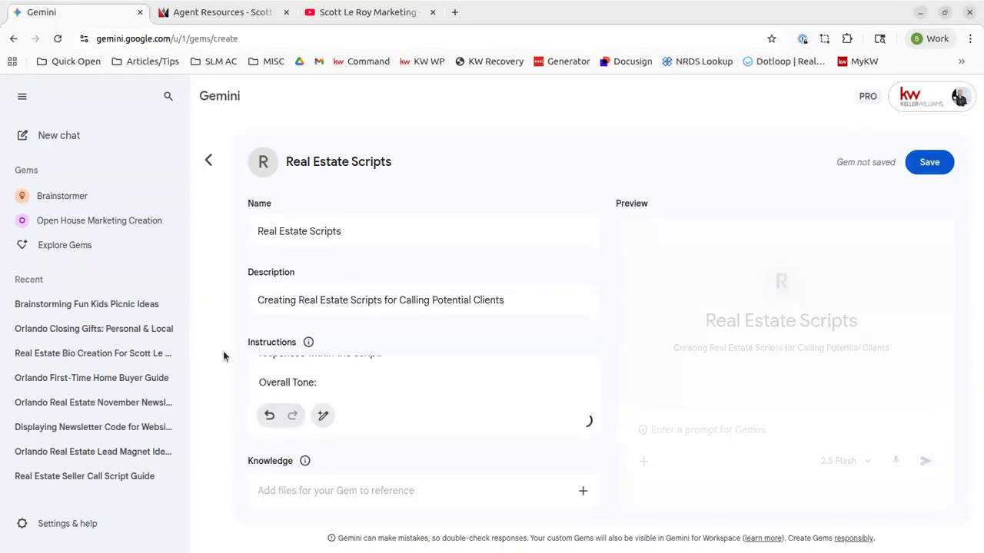
{"action": "left_click", "coordinate": [306, 462]}
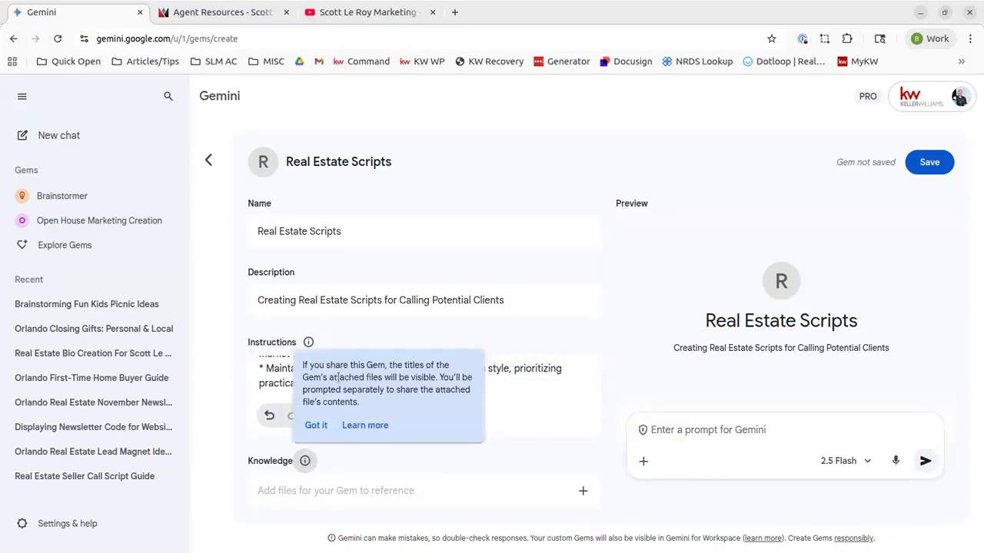
{"action": "left_click", "coordinate": [389, 451]}
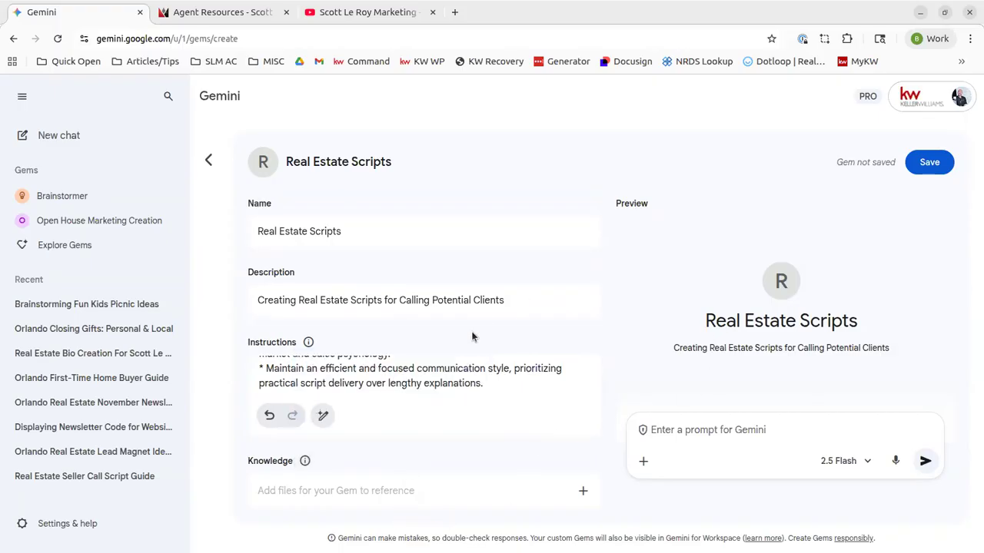
{"action": "left_click", "coordinate": [932, 170]}
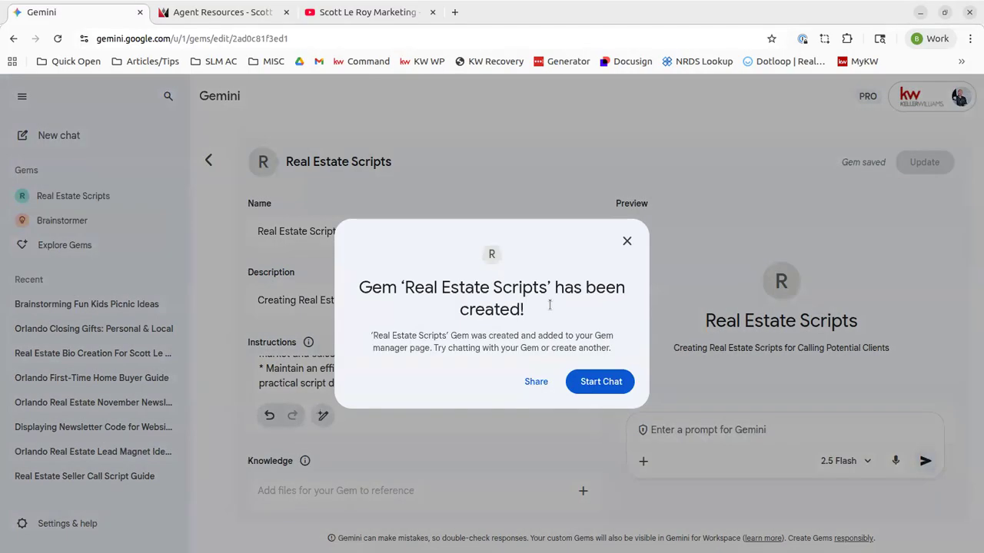
{"action": "left_click", "coordinate": [587, 384]}
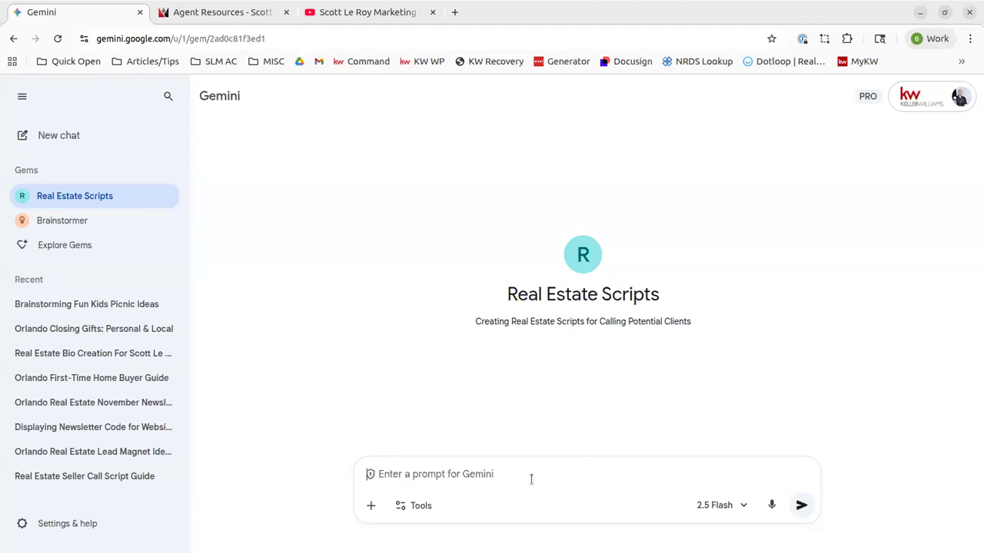
Ask the gem to 'create a script for FSBOs' and review the cold-call script with tone tips
{"action": "type", "text": "create a s"}
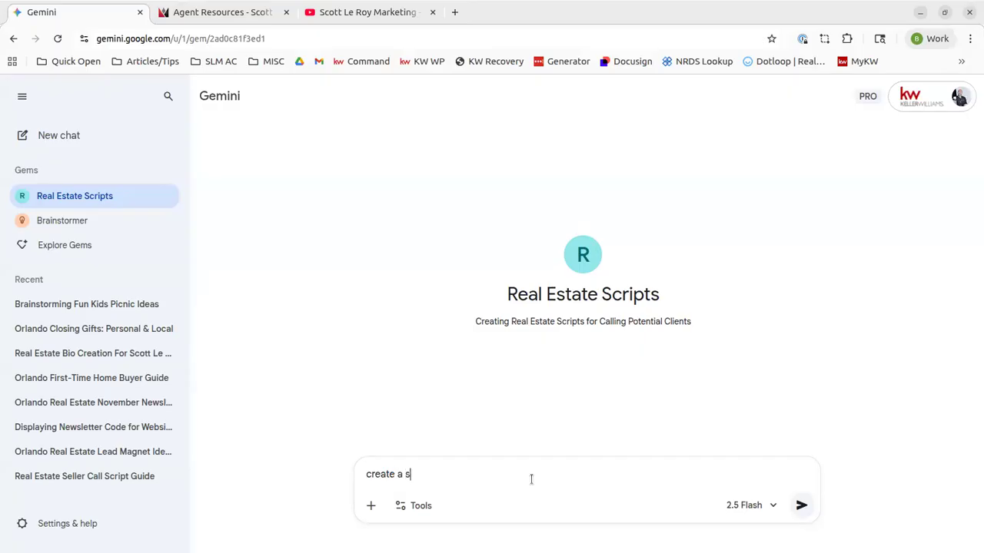
{"action": "type", "text": "cript for FSBOs"}
{"action": "key", "text": "Return"}
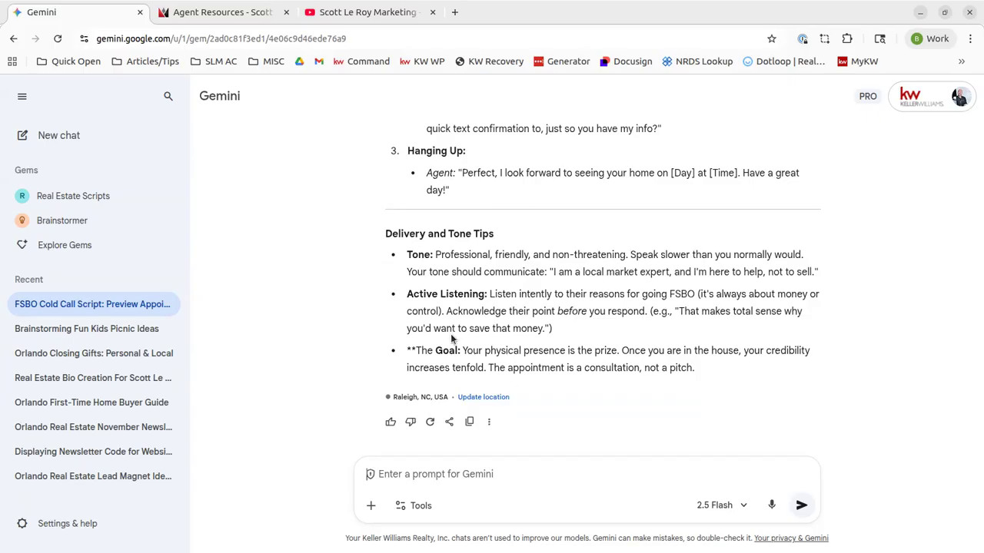
{"action": "scroll", "coordinate": [673, 319], "scroll_direction": "up", "scroll_amount": 1}
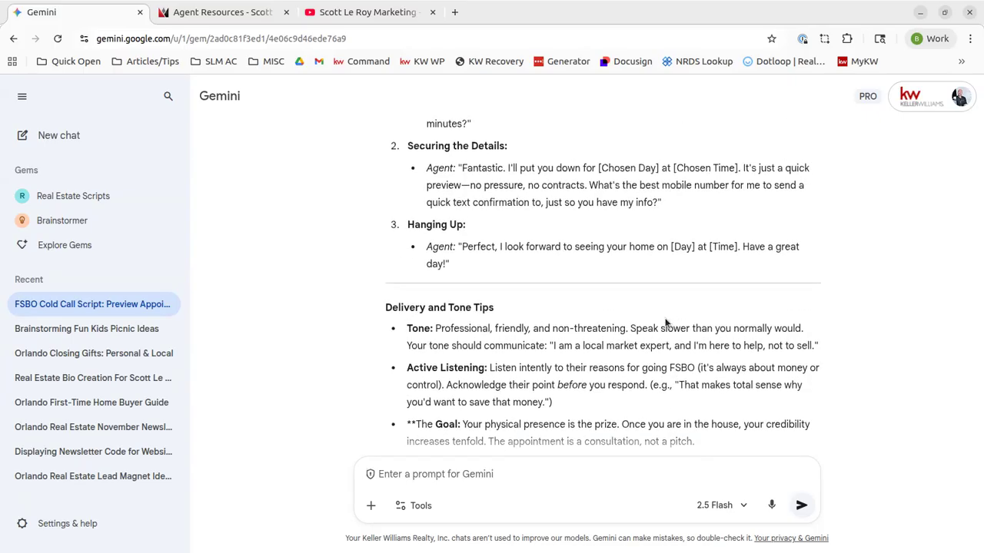
Start a new chat and paste the social media marketing plan prompt into the prompt box
{"action": "left_click", "coordinate": [69, 136]}
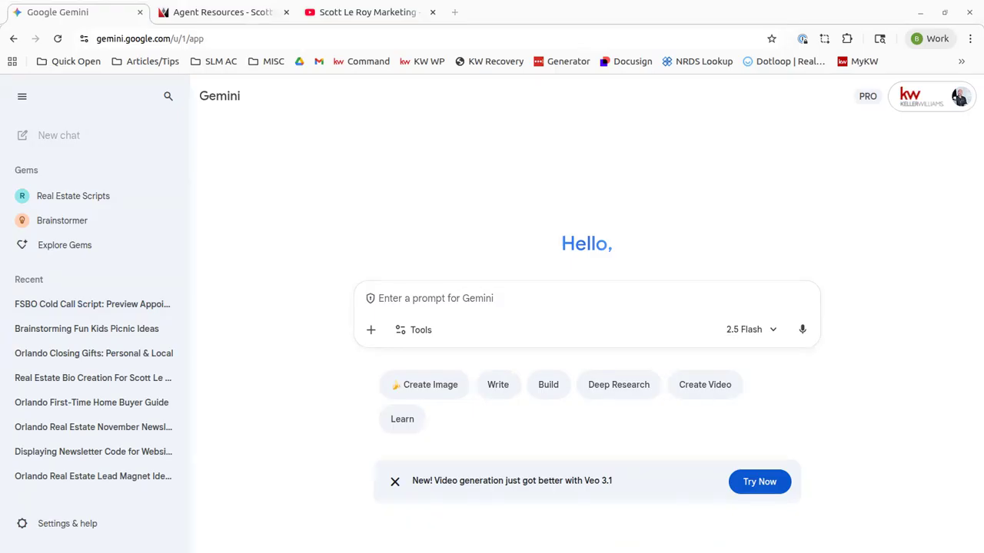
{"action": "left_click", "coordinate": [520, 292]}
{"action": "type", "text": "Develop a social media marketing plan for promoting listings and engaging with potential clients, include a content calendar with post ideas (e.g. property photos, market insights), target platforms(e.g. Instagram, Facebook), and engagement tactics (e.g. hashtags, polls).\""}
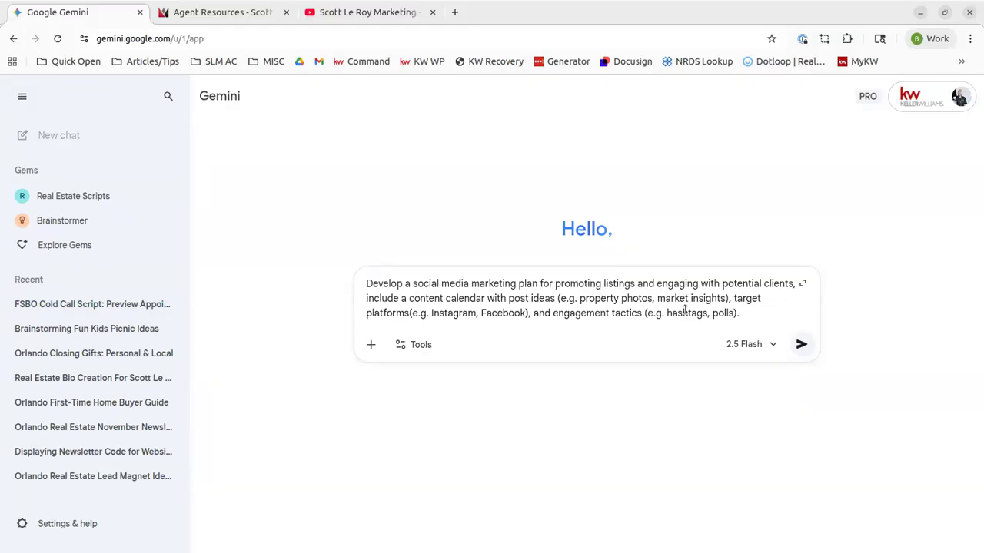
Submit the prompt and scroll through the 30-day Real Estate Social Media Marketing Plan canvas
{"action": "key", "text": "Return"}
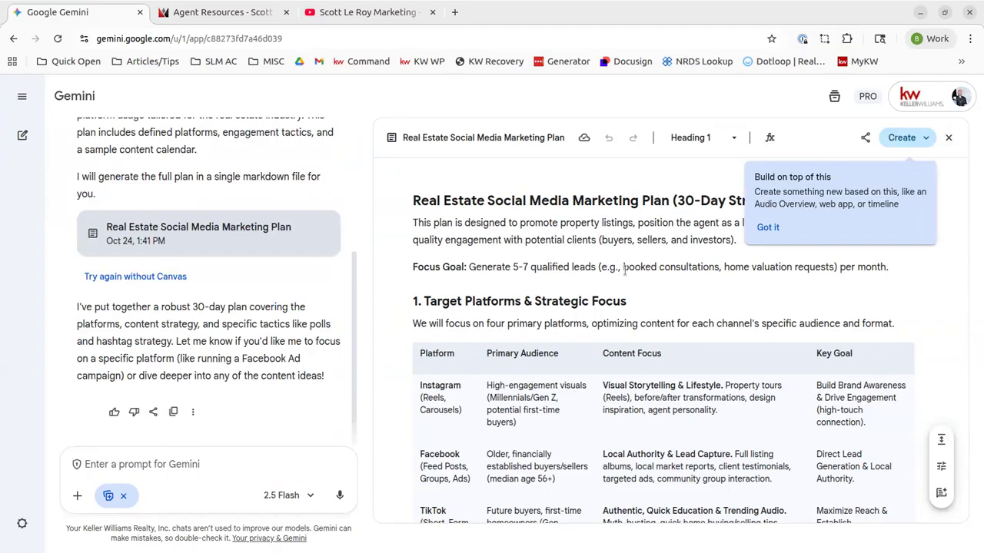
{"action": "scroll", "coordinate": [496, 245], "scroll_direction": "down", "scroll_amount": 10}
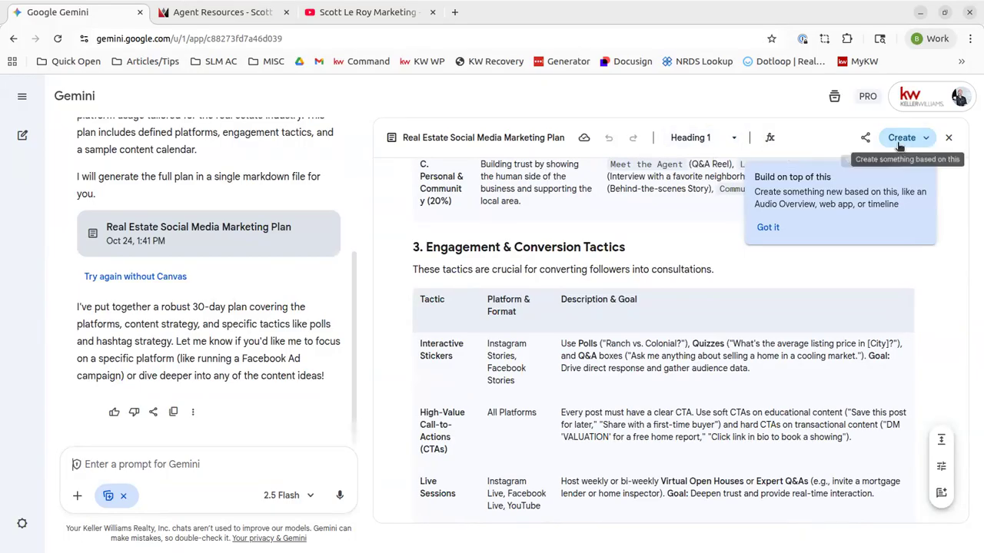
{"action": "scroll", "coordinate": [528, 262], "scroll_direction": "down", "scroll_amount": 5}
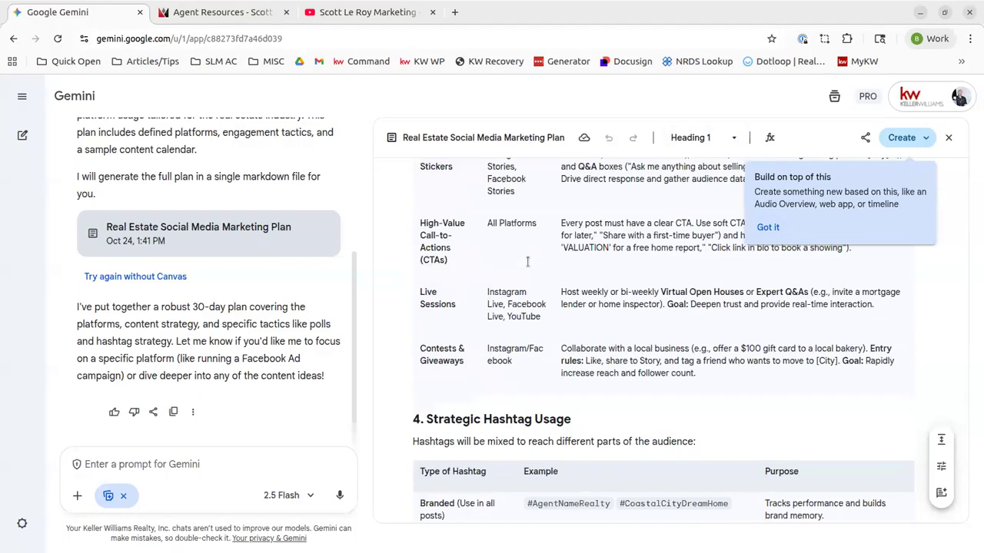
{"action": "scroll", "coordinate": [527, 262], "scroll_direction": "down", "scroll_amount": 10}
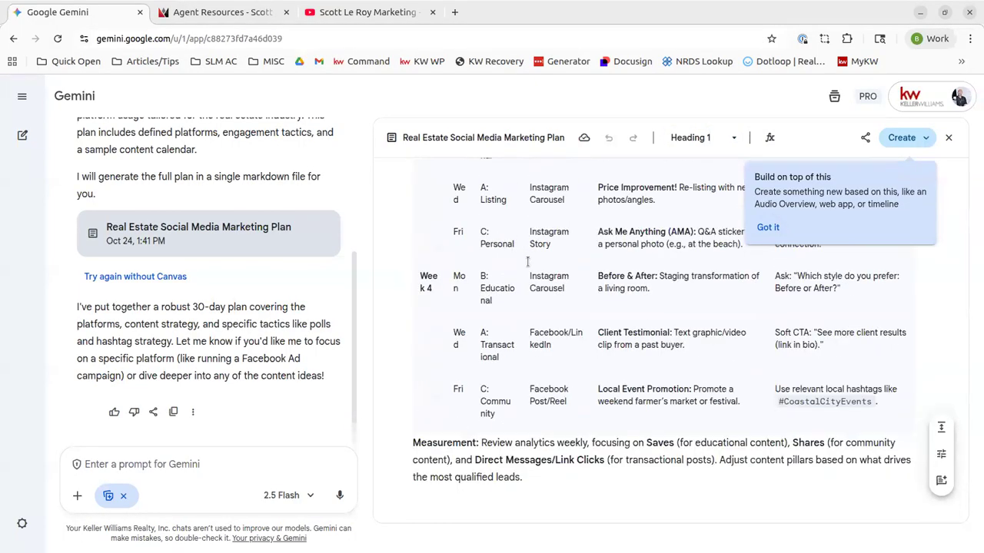
{"action": "scroll", "coordinate": [527, 262], "scroll_direction": "up", "scroll_amount": 11}
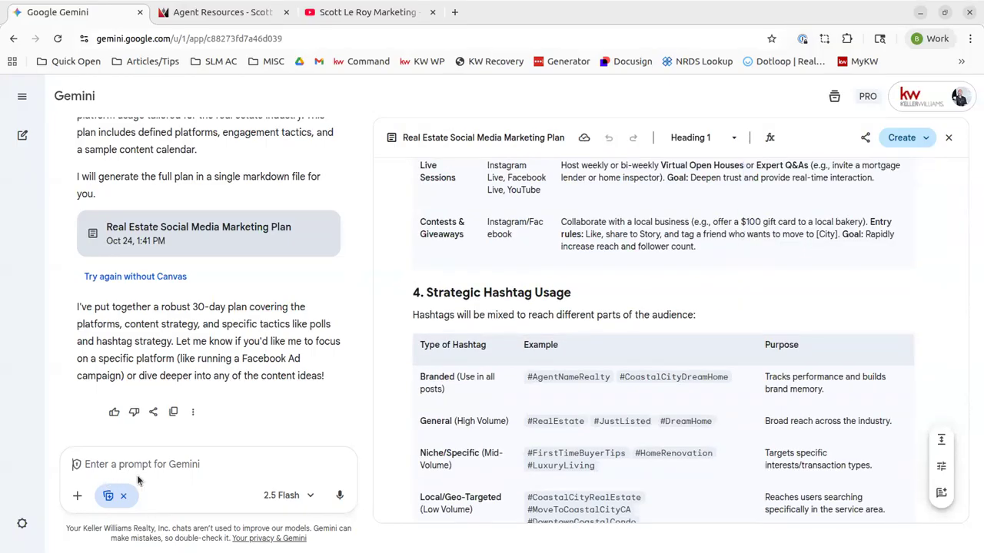
Request a 30-day content calendar for Facebook with descriptions of what to post each day
{"action": "type", "text": "create a"}
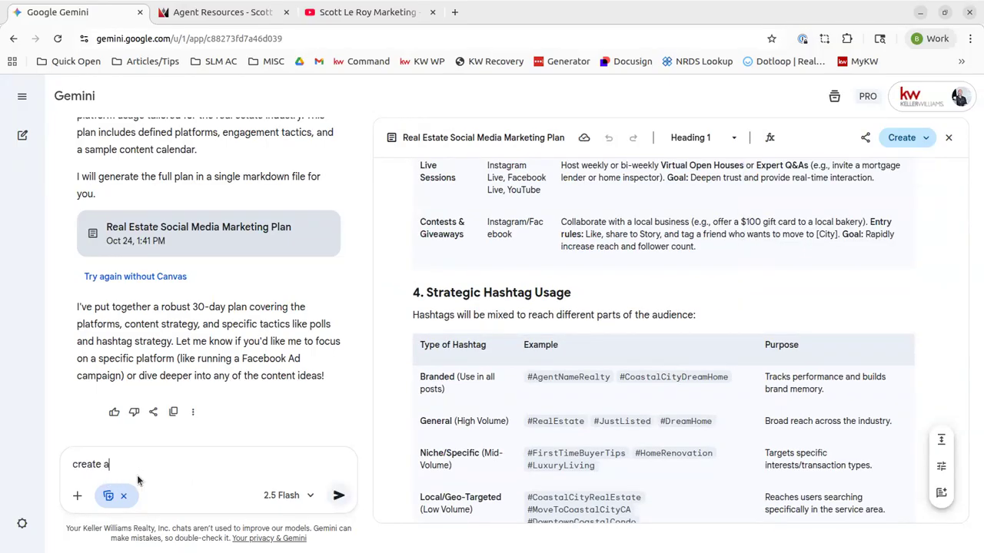
{"action": "type", "text": " 30 day calendar"}
{"action": "key", "text": "ctrl+BackSpace"}
{"action": "type", "text": "content calendar to post on Facebook w"}
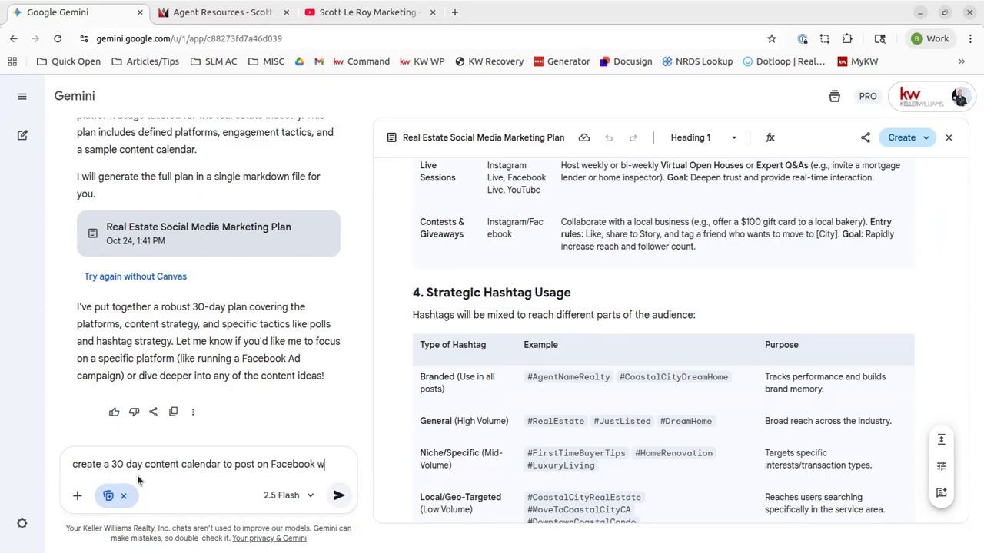
{"action": "type", "text": "ith desc"}
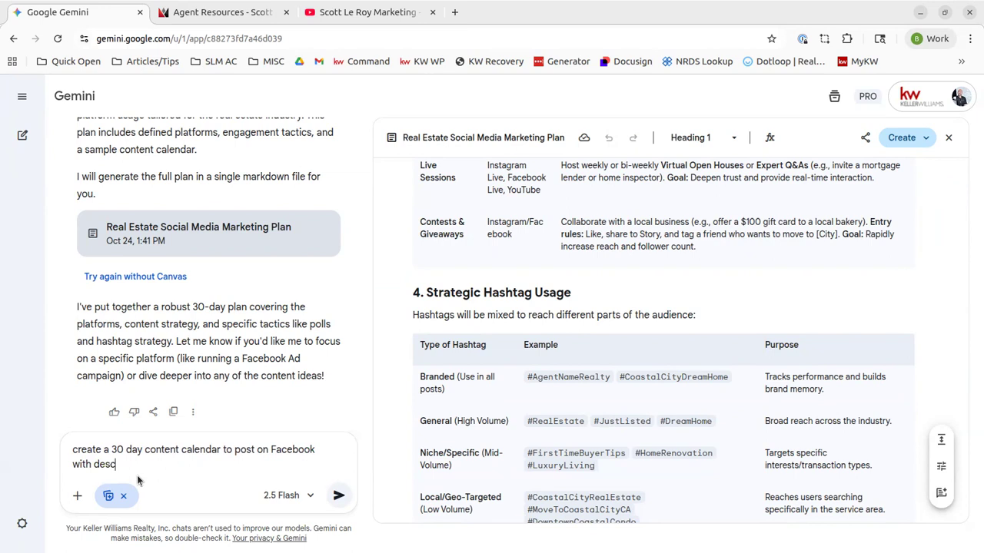
{"action": "type", "text": "riptions of what should be posted each day"}
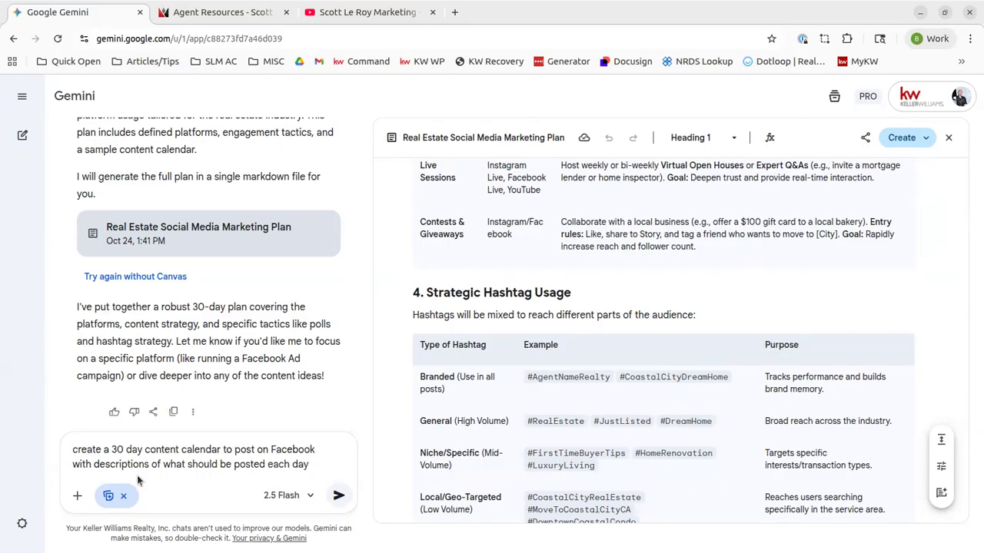
{"action": "key", "text": "Return"}
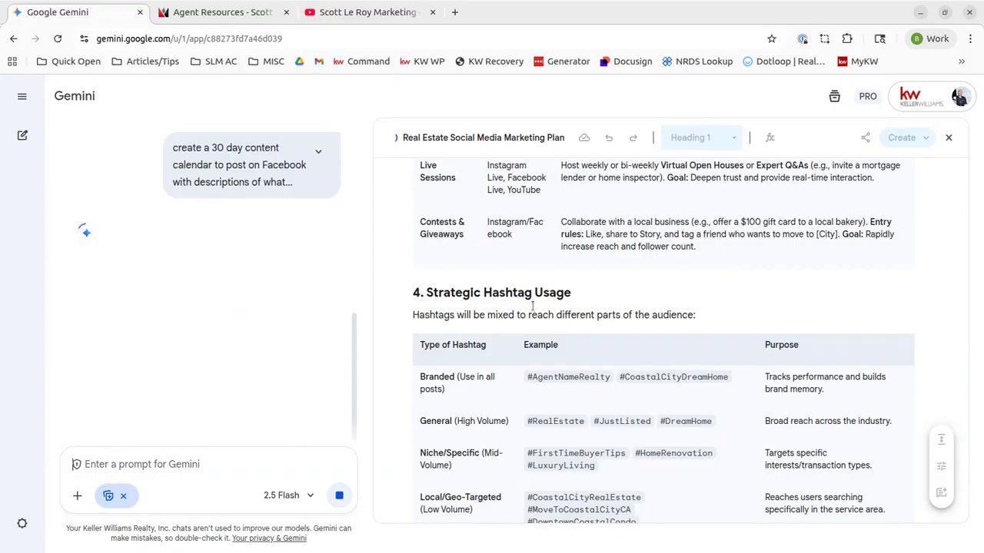
Close the old marketing plan canvas, review the Facebook calendar, then start a new chat
{"action": "left_click", "coordinate": [948, 137]}
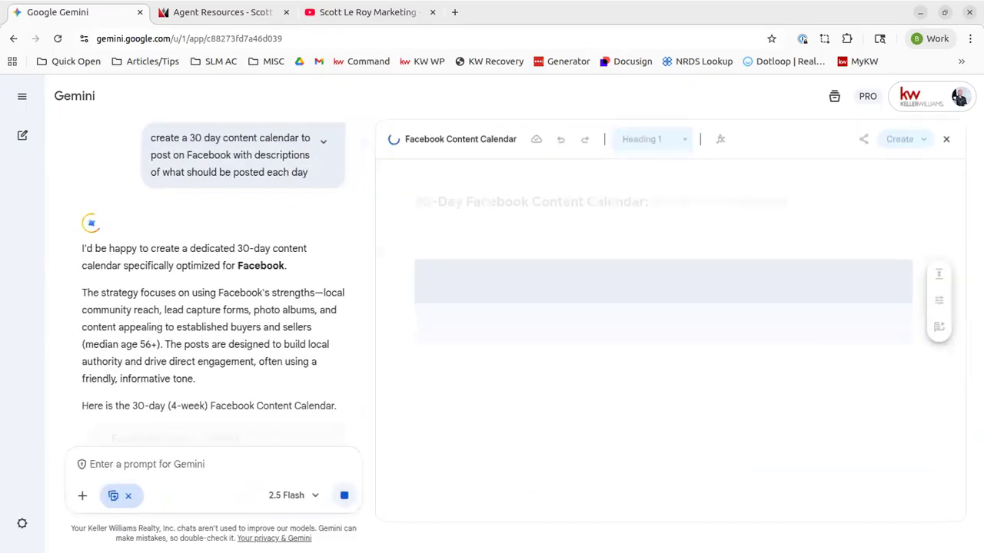
{"action": "scroll", "coordinate": [515, 348], "scroll_direction": "down", "scroll_amount": 2}
{"action": "scroll", "coordinate": [515, 348], "scroll_direction": "down", "scroll_amount": 5}
{"action": "scroll", "coordinate": [469, 376], "scroll_direction": "up", "scroll_amount": 4}
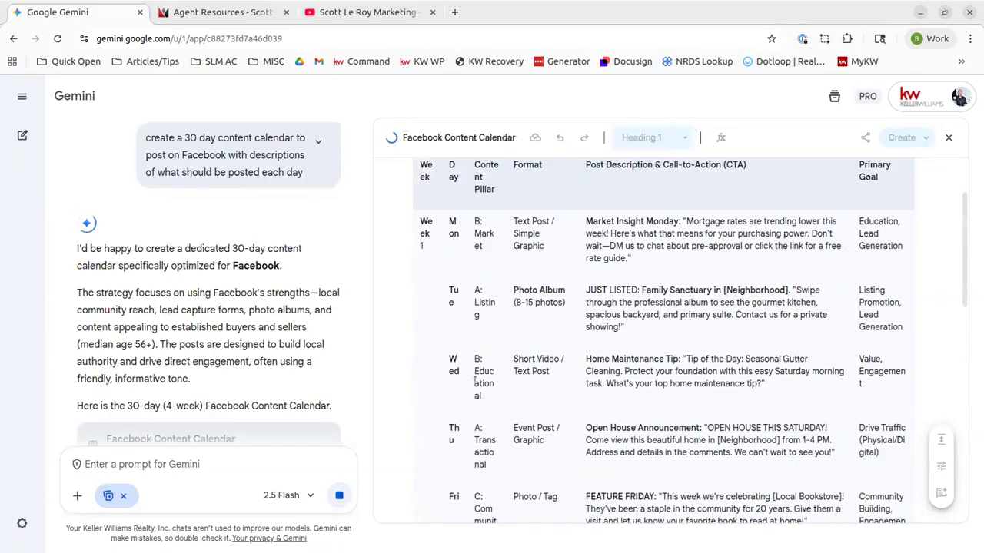
{"action": "scroll", "coordinate": [474, 377], "scroll_direction": "up", "scroll_amount": 2}
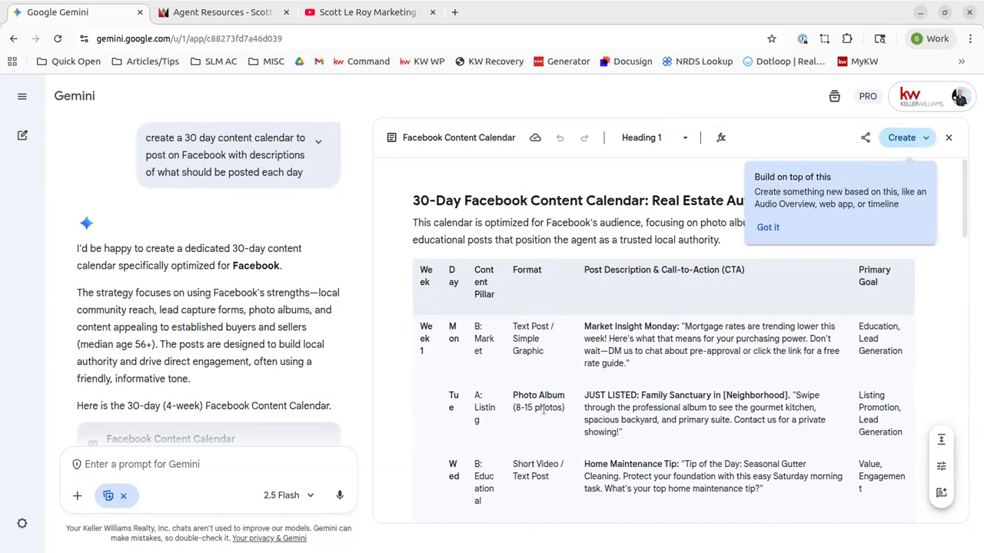
{"action": "left_click_drag", "start_coordinate": [519, 392], "coordinate": [664, 409]}
{"action": "left_click", "coordinate": [664, 407]}
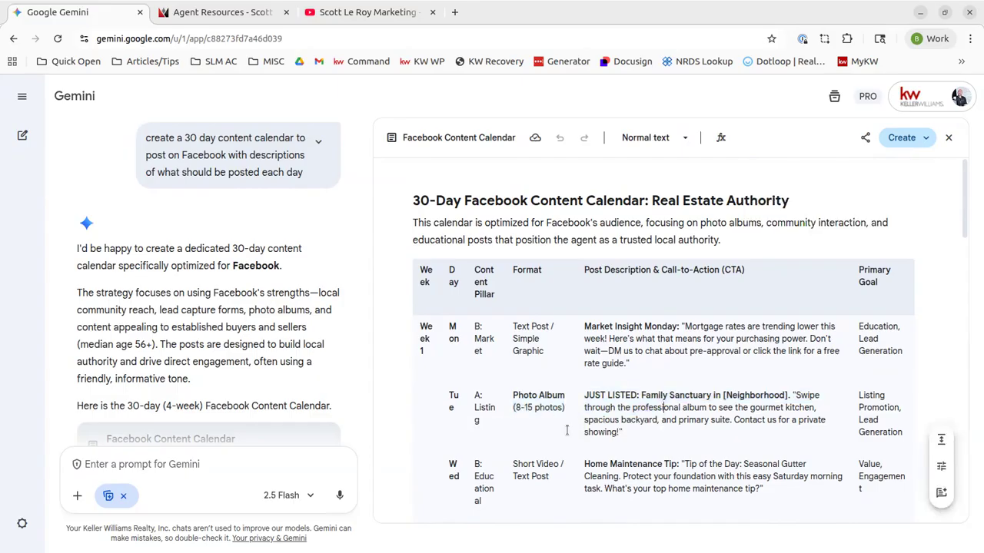
{"action": "scroll", "coordinate": [538, 438], "scroll_direction": "down", "scroll_amount": 20}
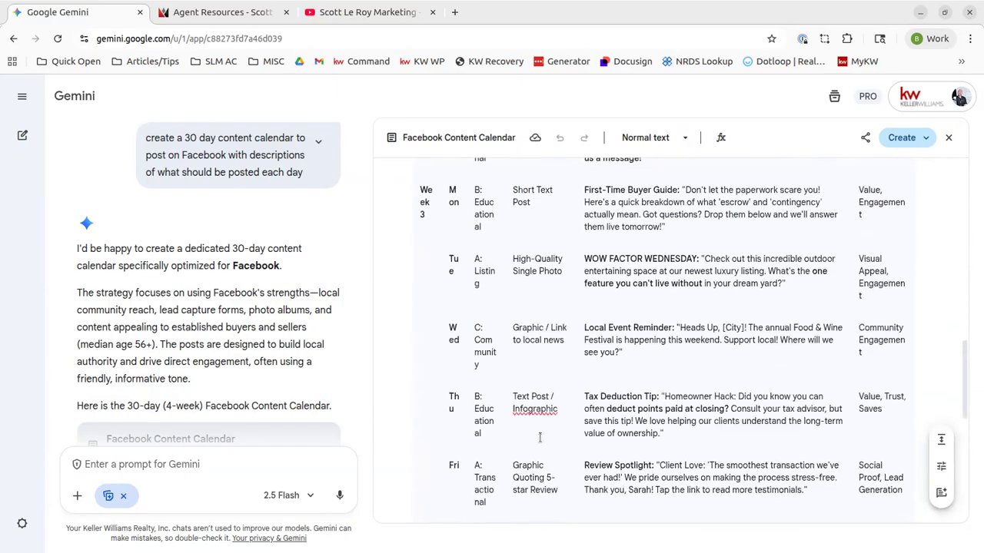
{"action": "scroll", "coordinate": [540, 438], "scroll_direction": "down", "scroll_amount": 3}
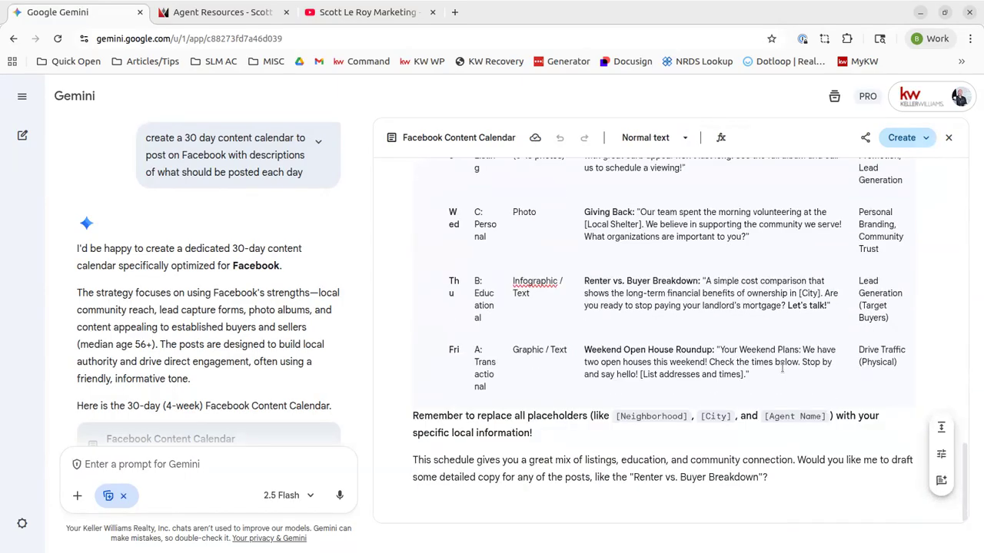
{"action": "scroll", "coordinate": [655, 389], "scroll_direction": "up", "scroll_amount": 20}
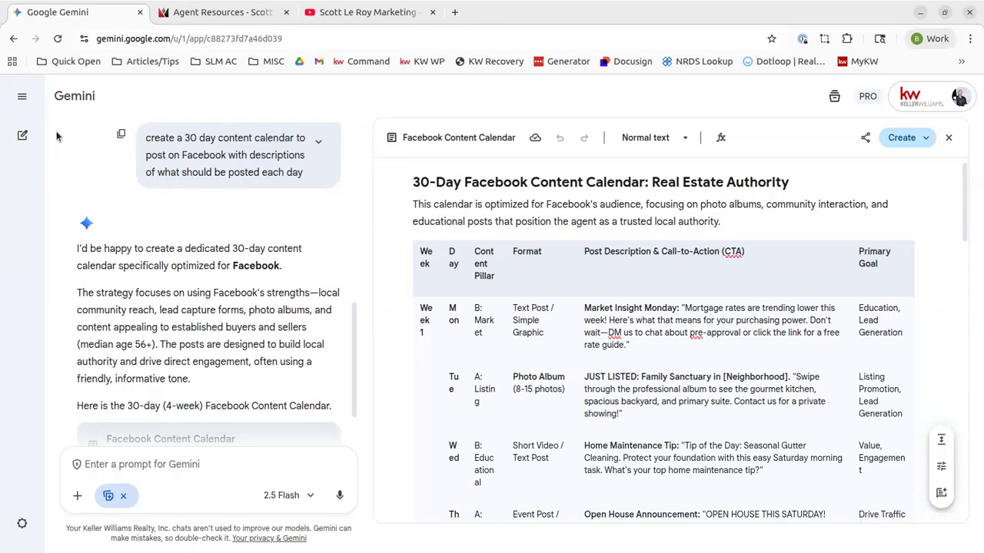
{"action": "left_click", "coordinate": [22, 135]}
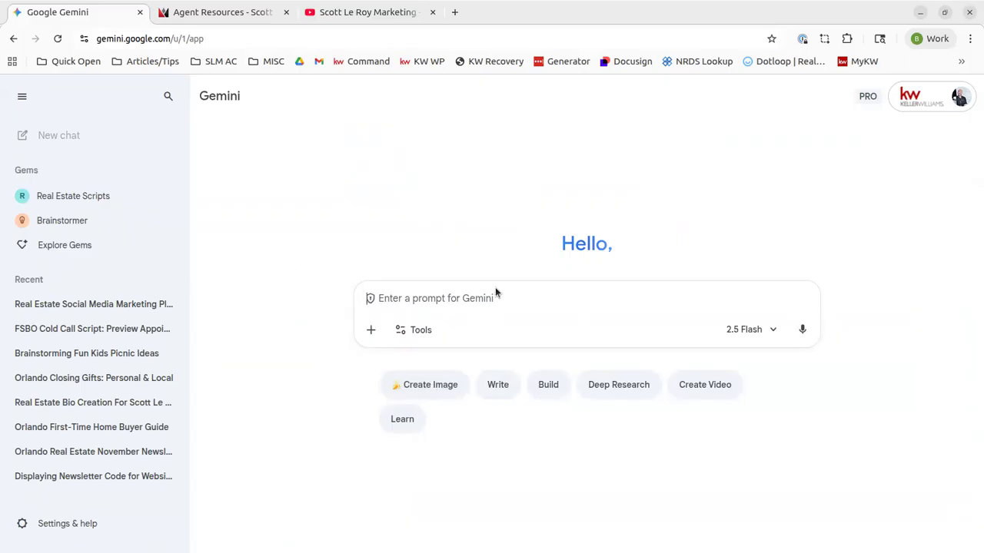
Request an image of 123 Main Street, Orlando, Florida with a for sale sign
{"action": "left_click", "coordinate": [440, 395]}
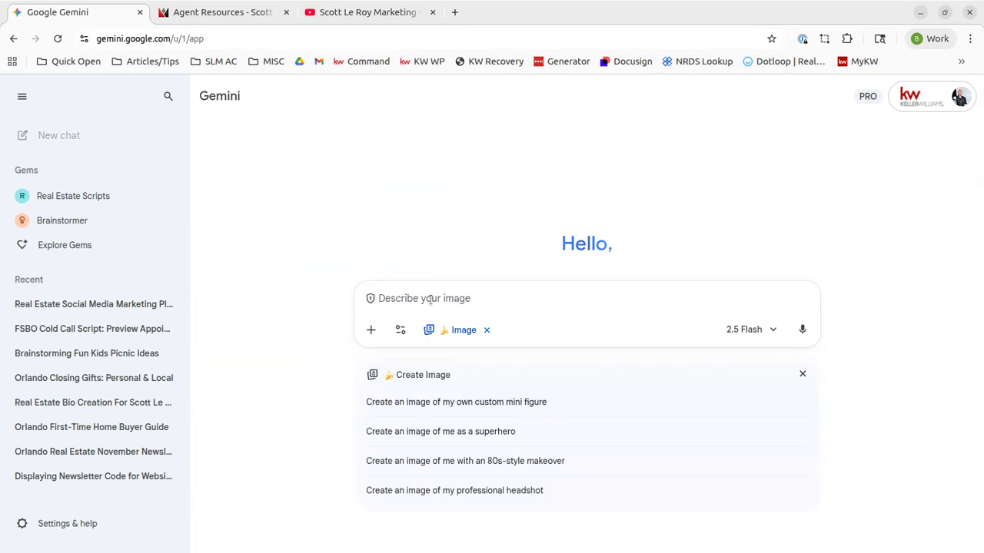
{"action": "type", "text": "c"}
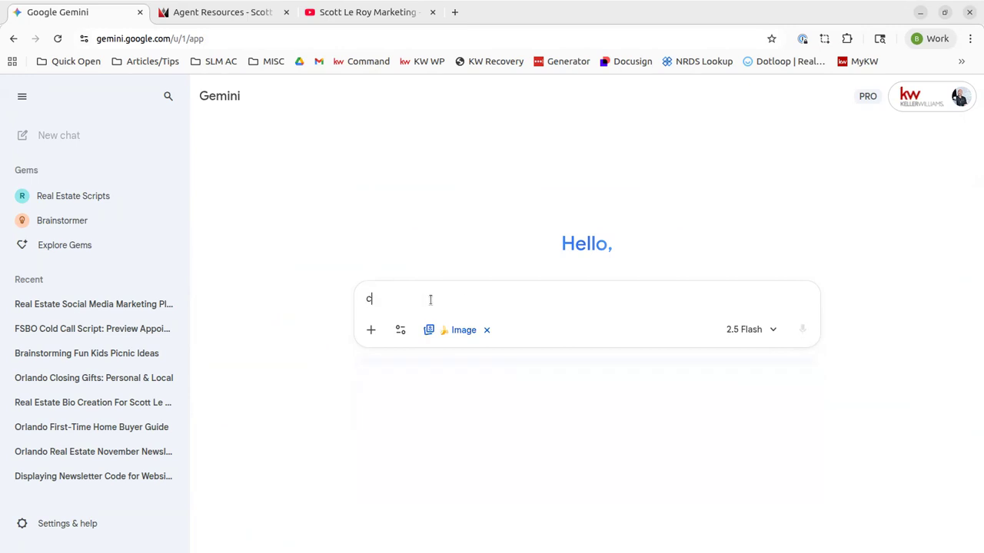
{"action": "type", "text": "reate an image f"}
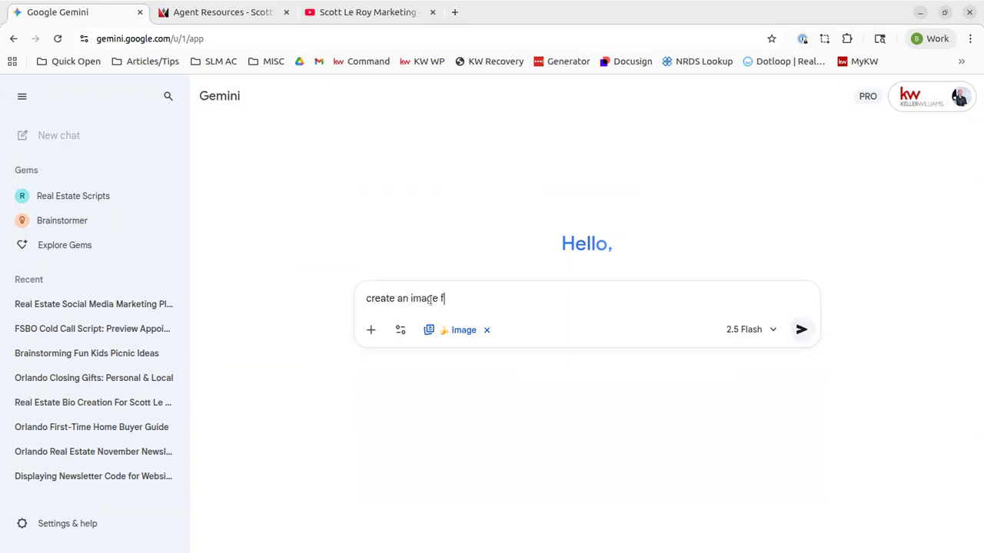
{"action": "type", "text": "or 123 main street, Orla"}
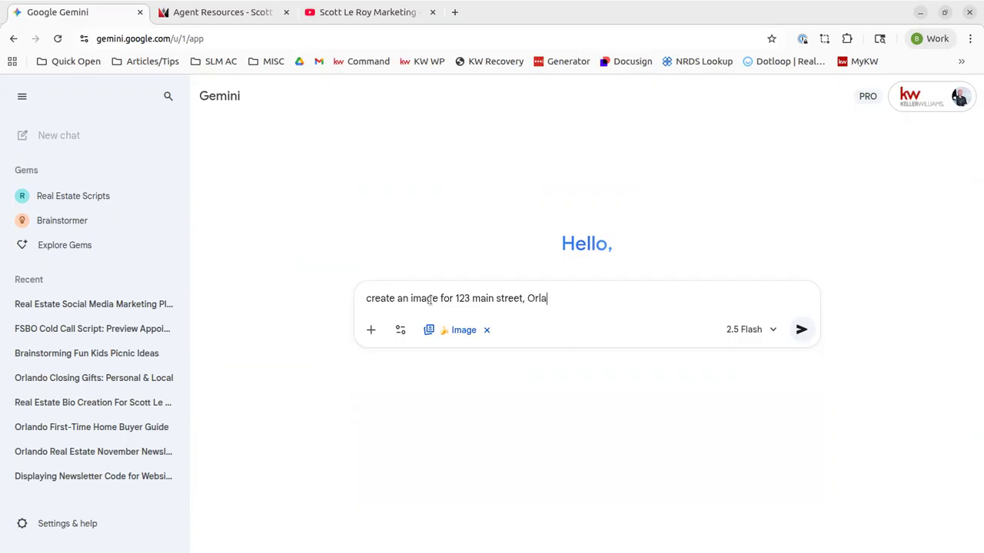
{"action": "type", "text": "ndo Florida with a for sa"}
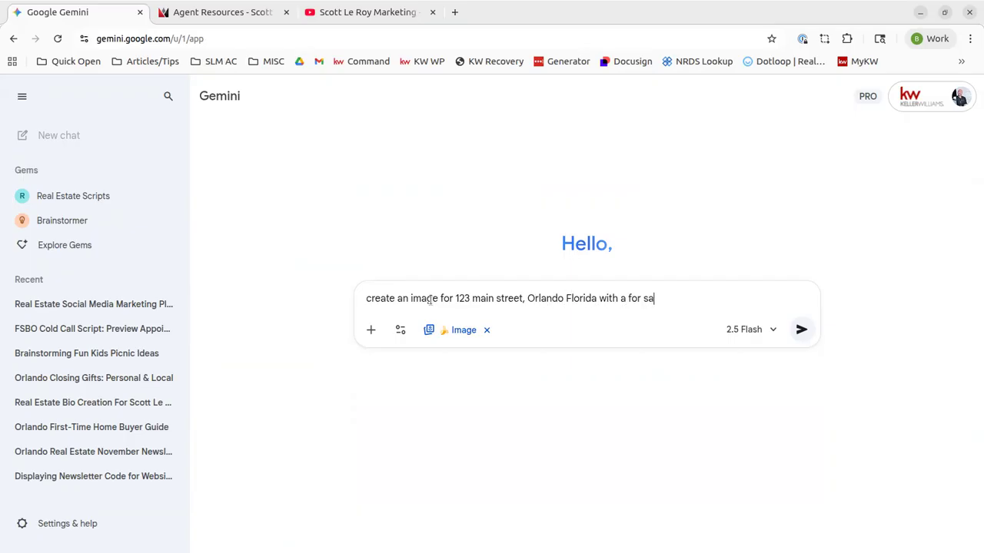
{"action": "type", "text": "le sign"}
{"action": "key", "text": "Return"}
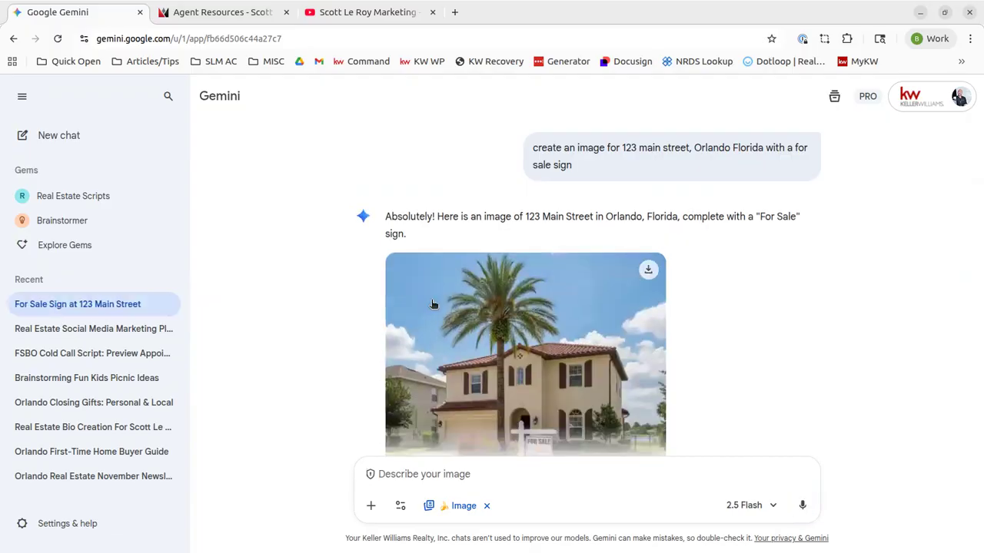
{"action": "scroll", "coordinate": [538, 338], "scroll_direction": "down", "scroll_amount": 2}
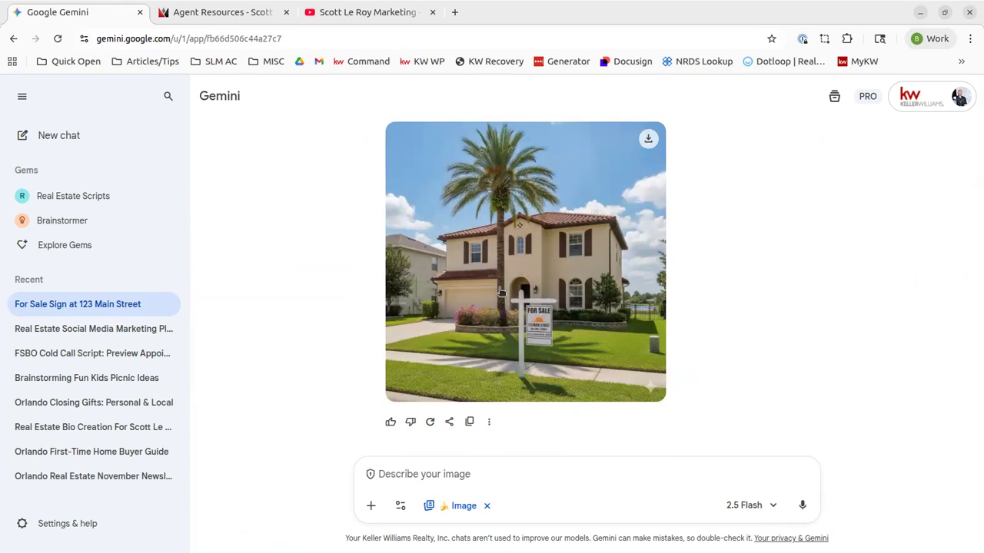
{"action": "left_click", "coordinate": [503, 300]}
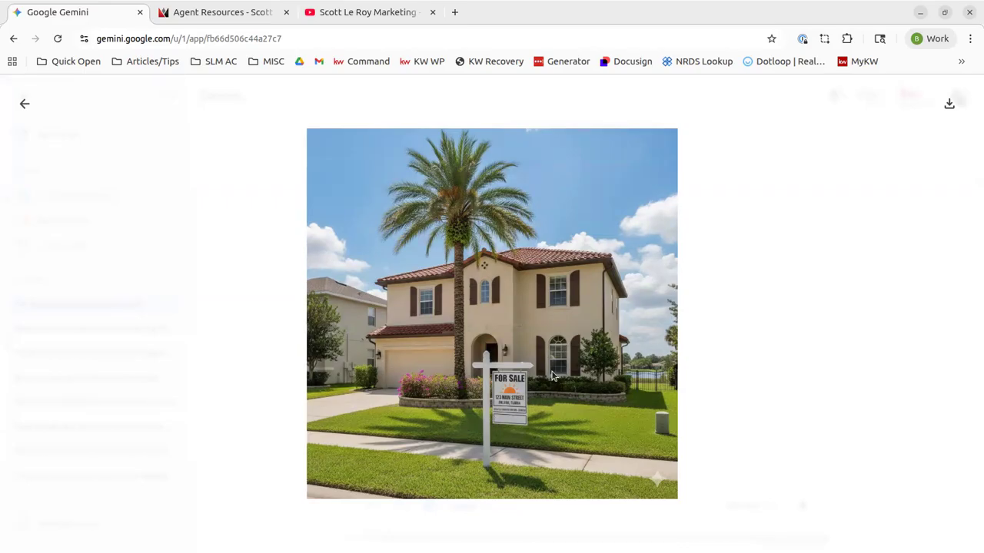
{"action": "left_click", "coordinate": [862, 265]}
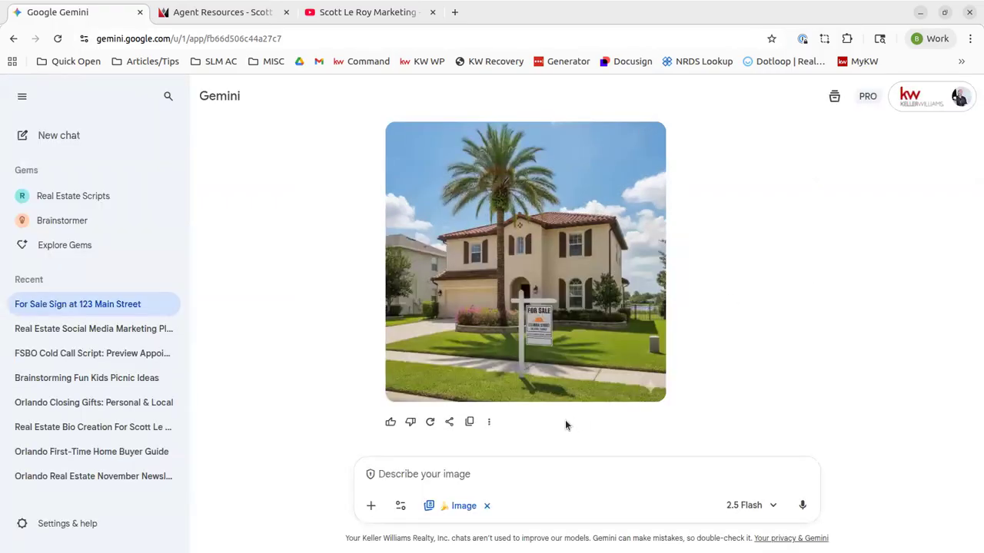
{"action": "scroll", "coordinate": [771, 373], "scroll_direction": "up", "scroll_amount": 2}
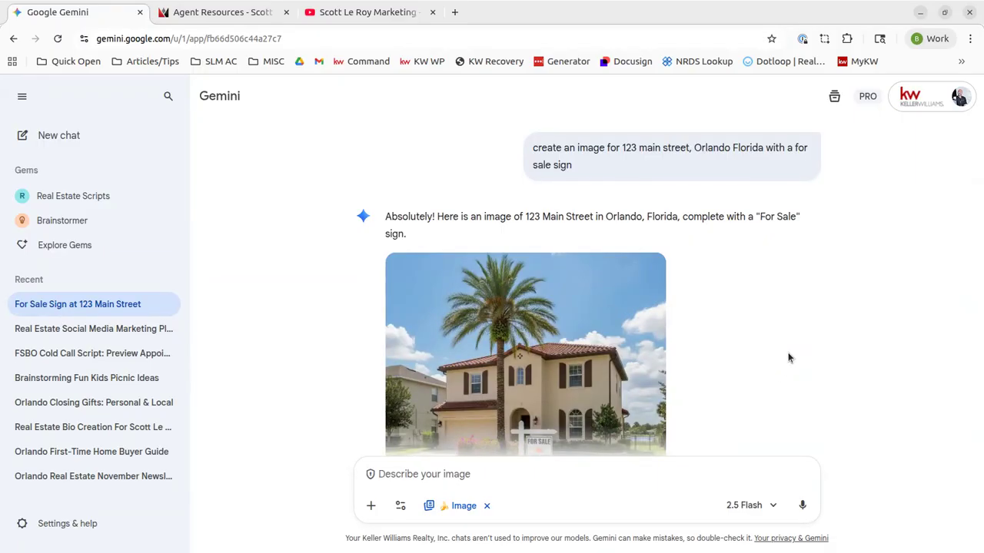
{"action": "scroll", "coordinate": [788, 357], "scroll_direction": "down", "scroll_amount": 2}
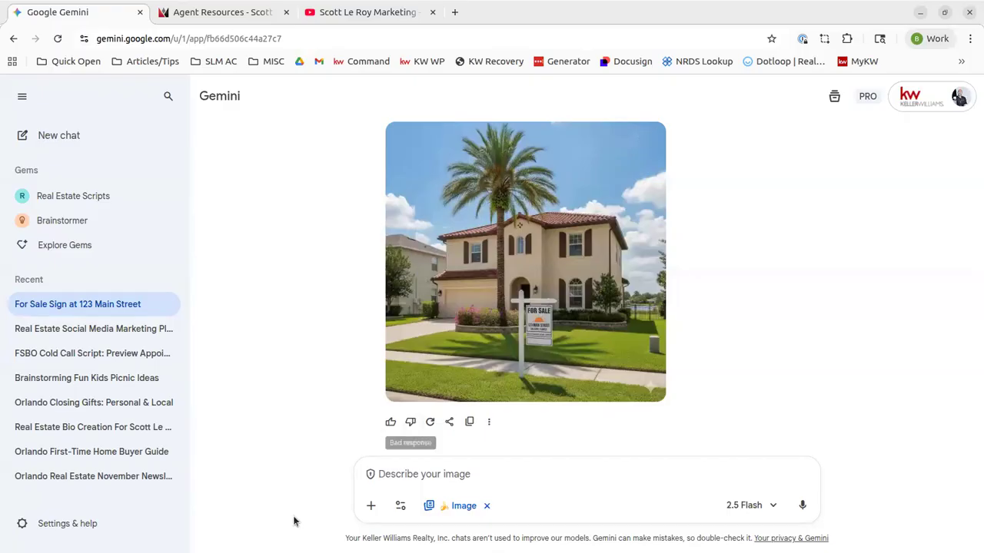
Request an image of a happy home buyer who just closed, holding keys
{"action": "left_click", "coordinate": [464, 472]}
{"action": "type", "text": "for"}
{"action": "key", "text": "BackSpace"}
{"action": "key", "text": "BackSpace"}
{"action": "key", "text": "BackSpace"}
{"action": "type", "text": "create"}
{"action": "type", "text": "an "}
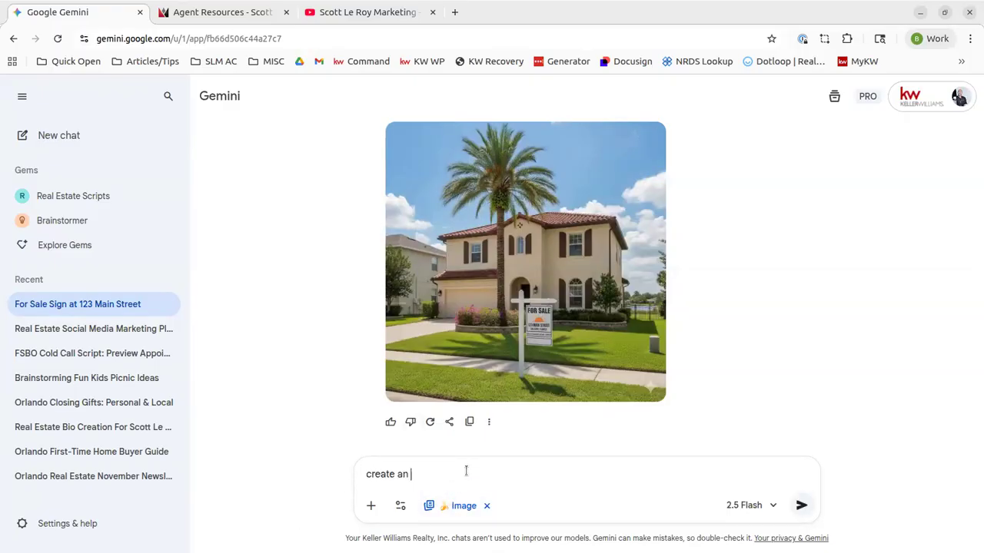
{"action": "type", "text": "image of a happy home buyuer"}
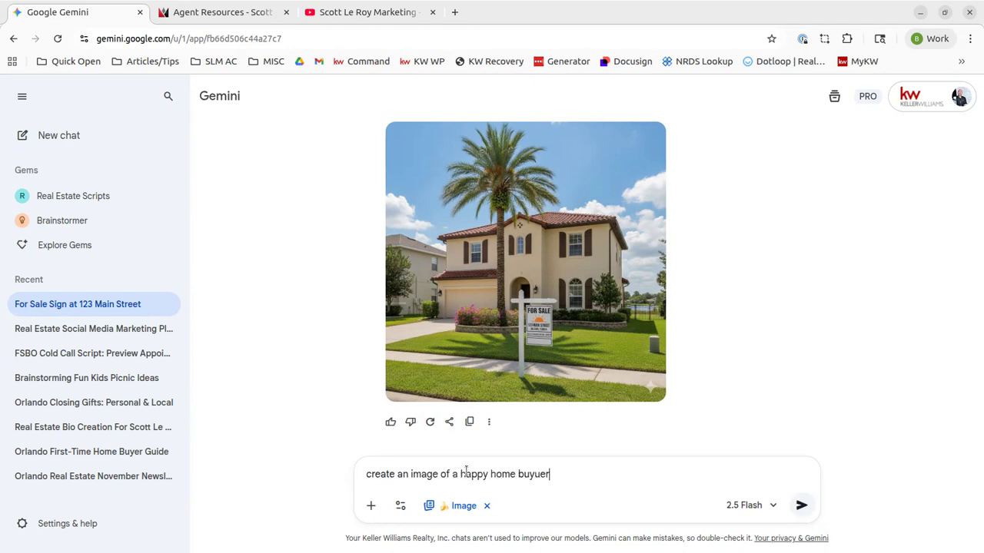
{"action": "type", "text": "r that just closed, holding keys"}
{"action": "key", "text": "Return"}
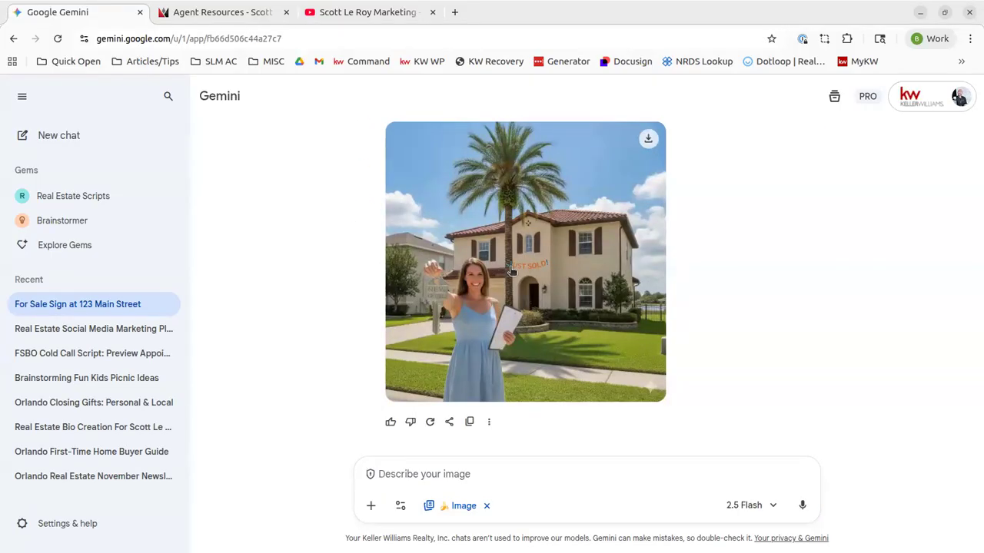
View the home buyer image full size, then download it
{"action": "left_click", "coordinate": [442, 306]}
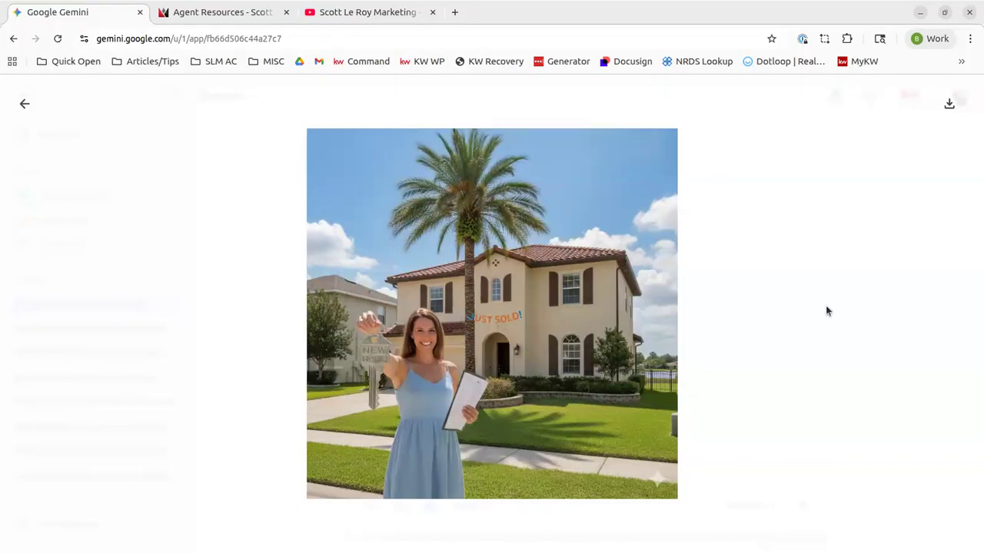
{"action": "left_click", "coordinate": [792, 313]}
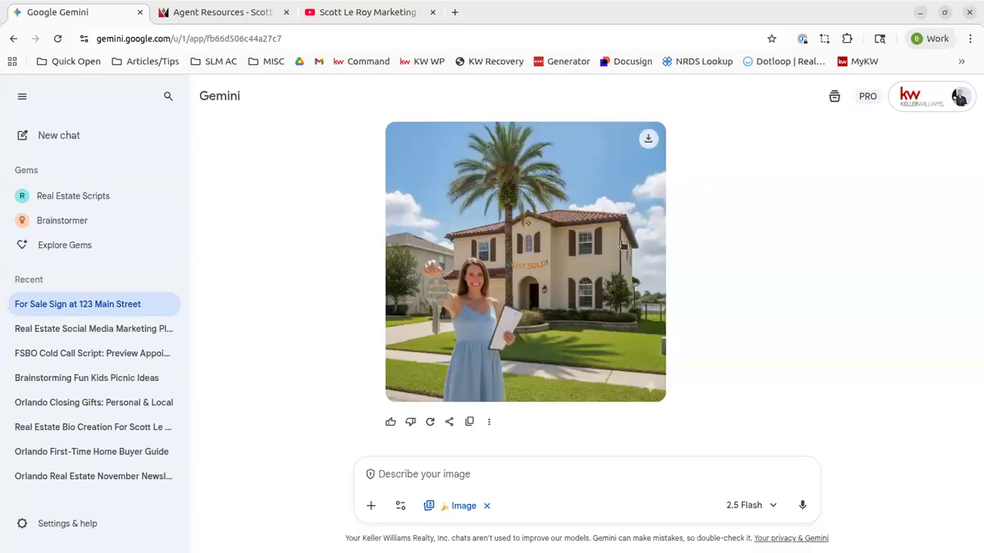
{"action": "left_click", "coordinate": [648, 139]}
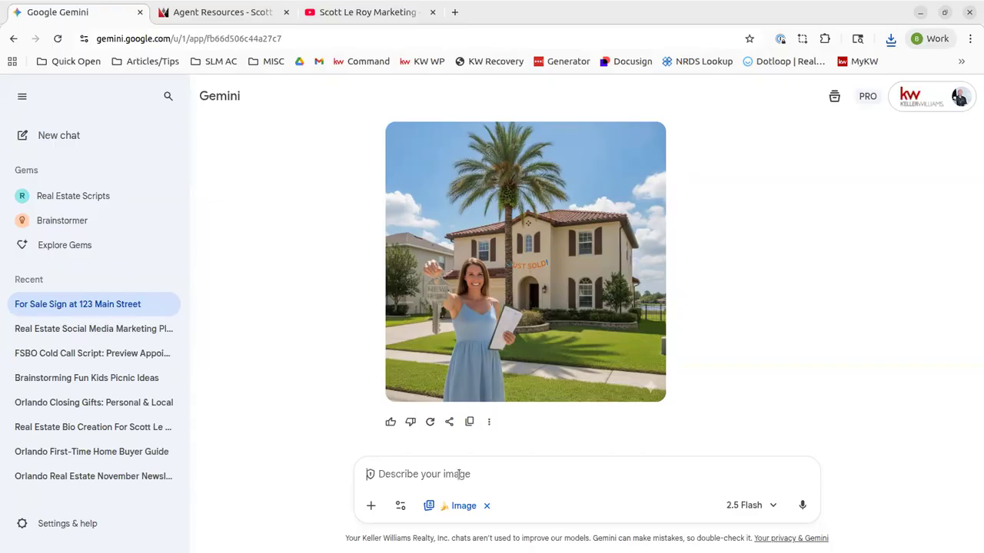
Request a picture of the agent holding a for sale sign and review the generated image
{"action": "type", "text": "create a picture"}
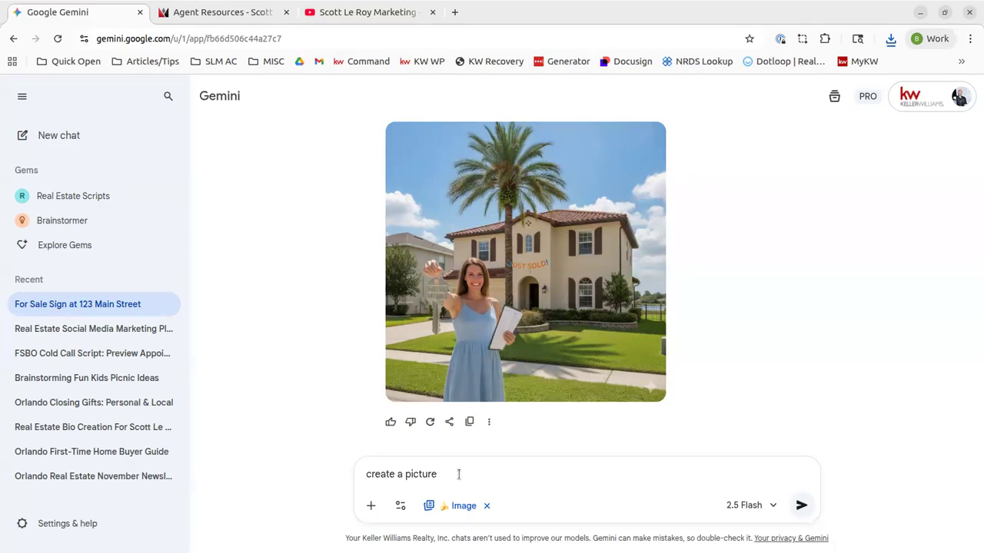
{"action": "type", "text": "of Scott Le Roy holding a for sale sign"}
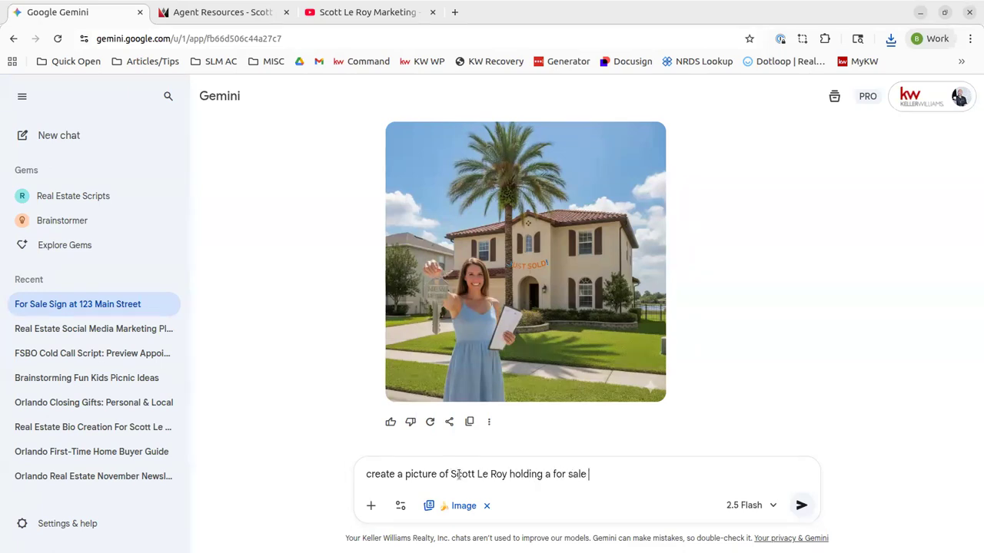
{"action": "key", "text": "Return"}
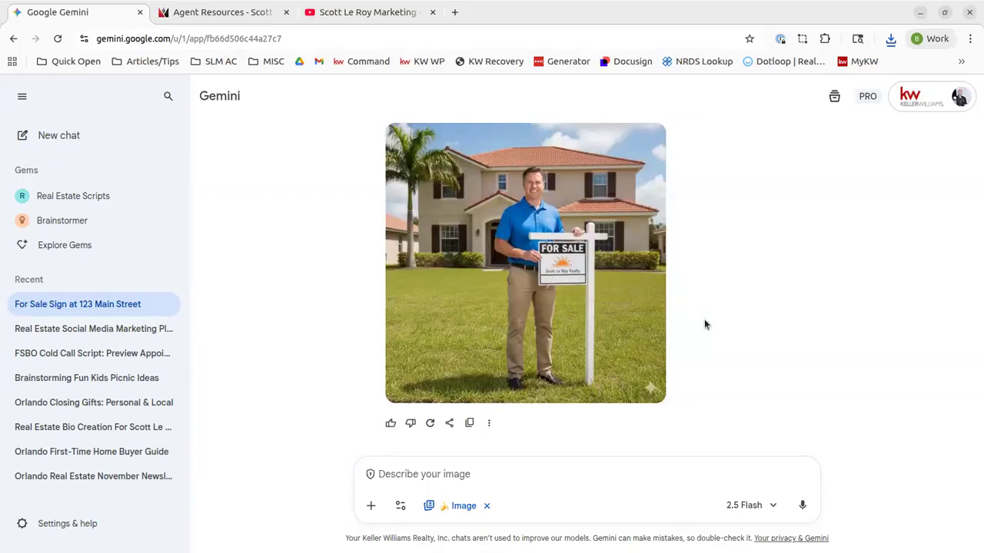
{"action": "scroll", "coordinate": [704, 324], "scroll_direction": "up", "scroll_amount": 1}
{"action": "scroll", "coordinate": [704, 324], "scroll_direction": "up", "scroll_amount": 3}
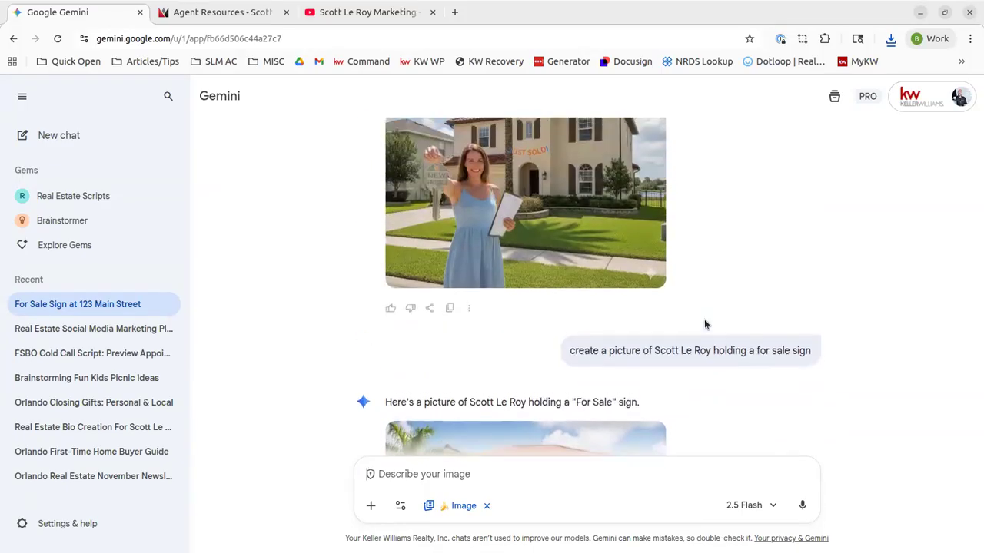
{"action": "scroll", "coordinate": [704, 323], "scroll_direction": "up", "scroll_amount": 2}
{"action": "scroll", "coordinate": [704, 323], "scroll_direction": "down", "scroll_amount": 2}
{"action": "scroll", "coordinate": [537, 279], "scroll_direction": "down", "scroll_amount": 4}
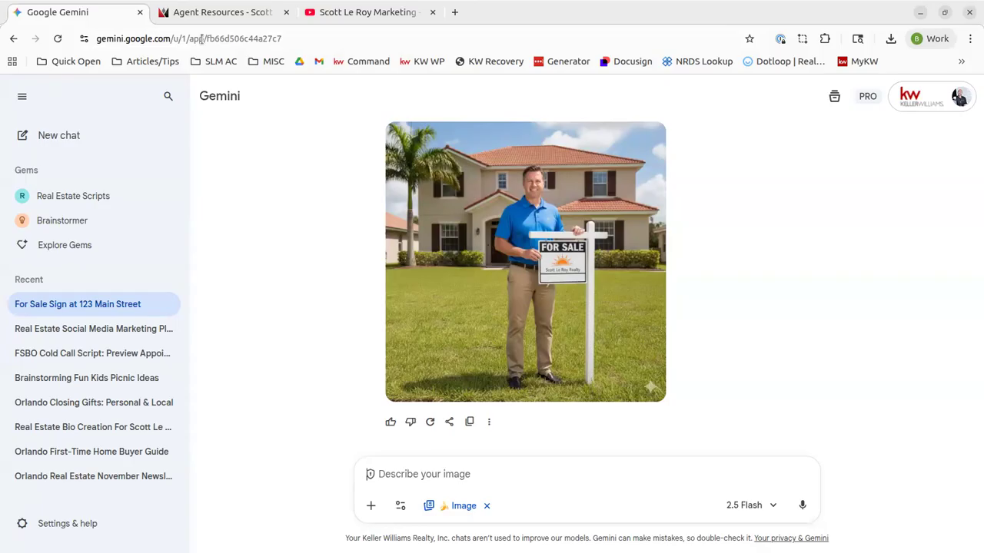
Open the Gemini Pro/ChatGPT Prompts page under Agent Resources > Marketing Support
{"action": "left_click", "coordinate": [232, 13]}
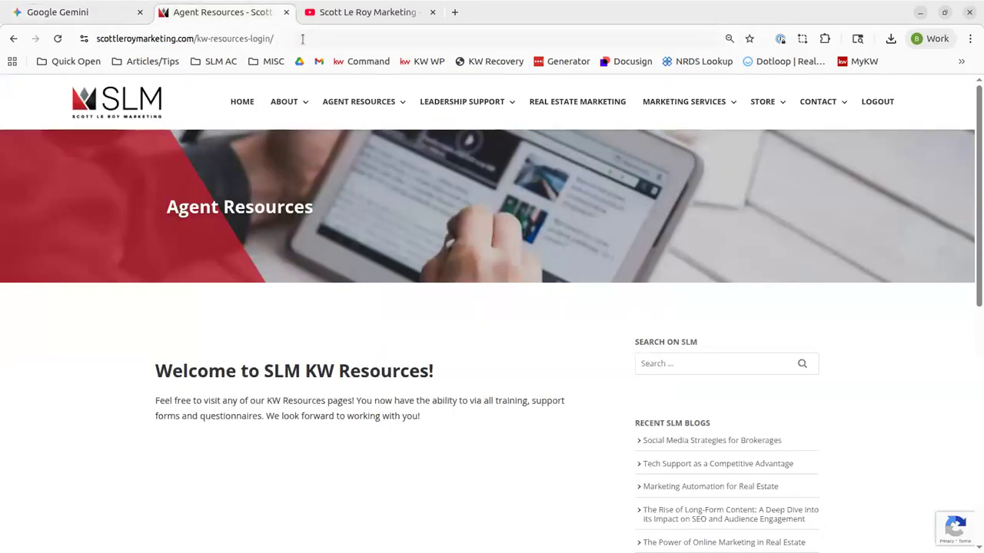
{"action": "left_click", "coordinate": [302, 39]}
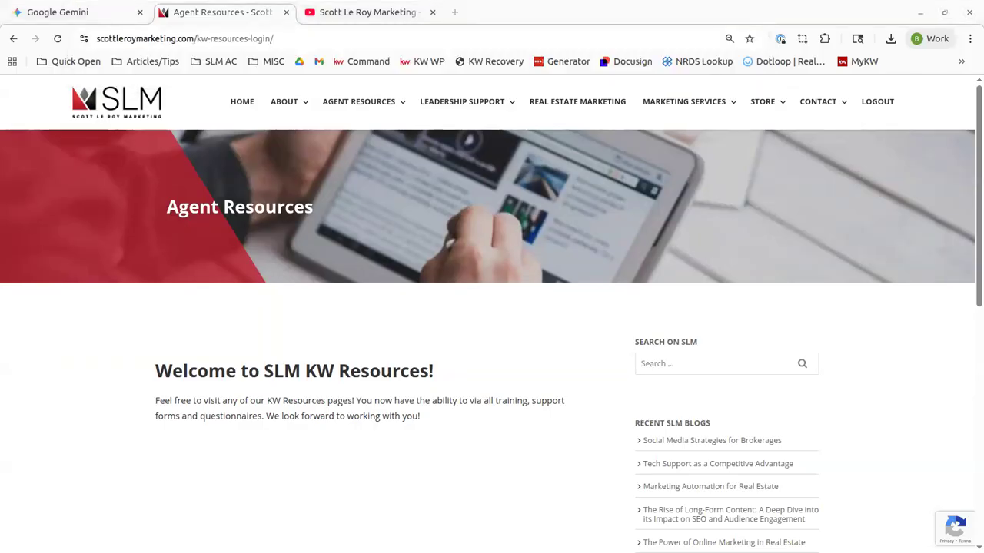
{"action": "mouse_move", "coordinate": [382, 103]}
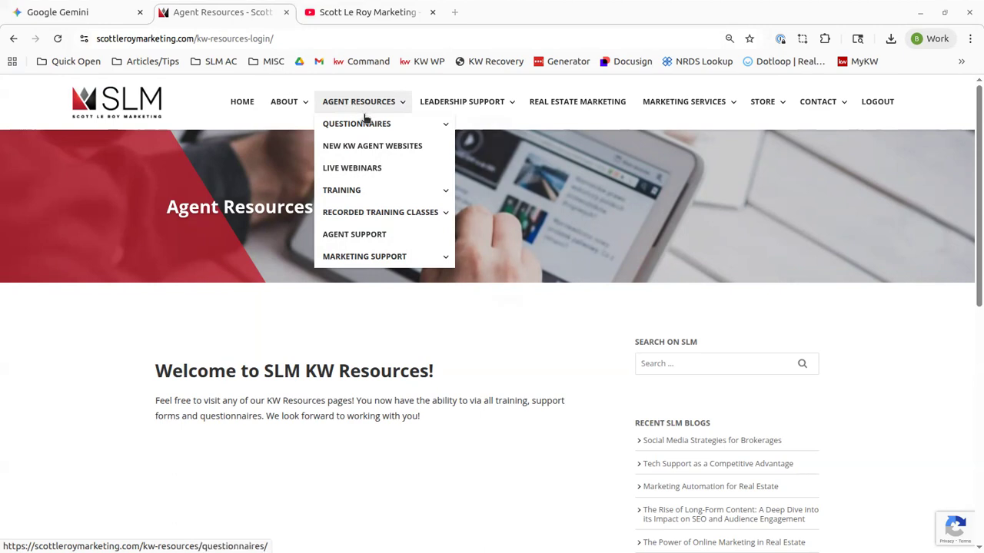
{"action": "mouse_move", "coordinate": [386, 262]}
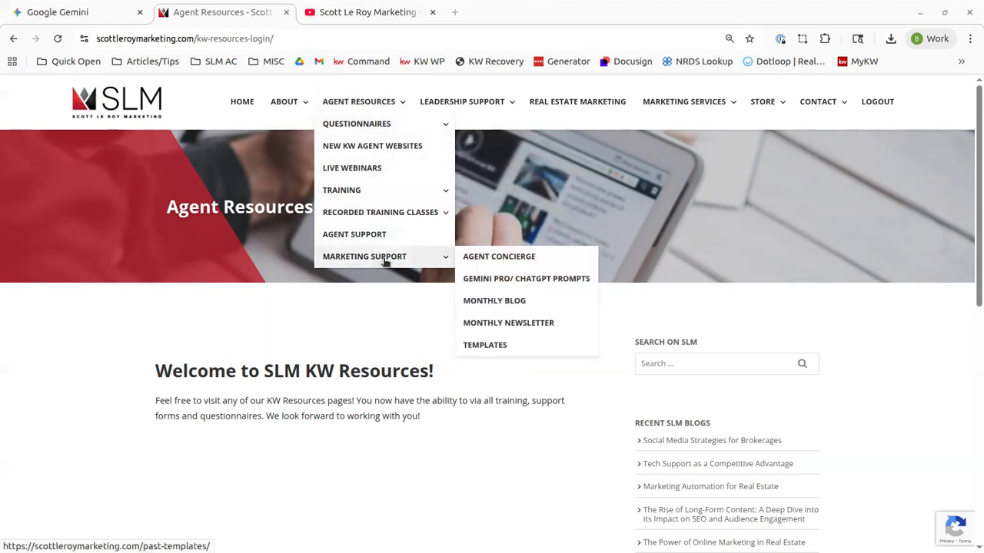
{"action": "left_click", "coordinate": [510, 286]}
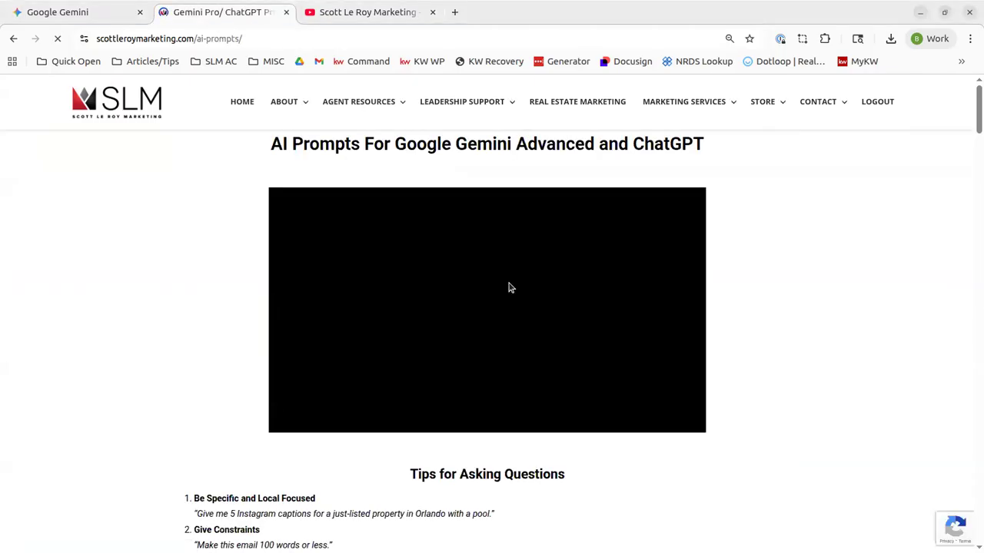
Find and select the first Assisting Buyers prompt about a buyer's first steps
{"action": "scroll", "coordinate": [211, 258], "scroll_direction": "down", "scroll_amount": 3}
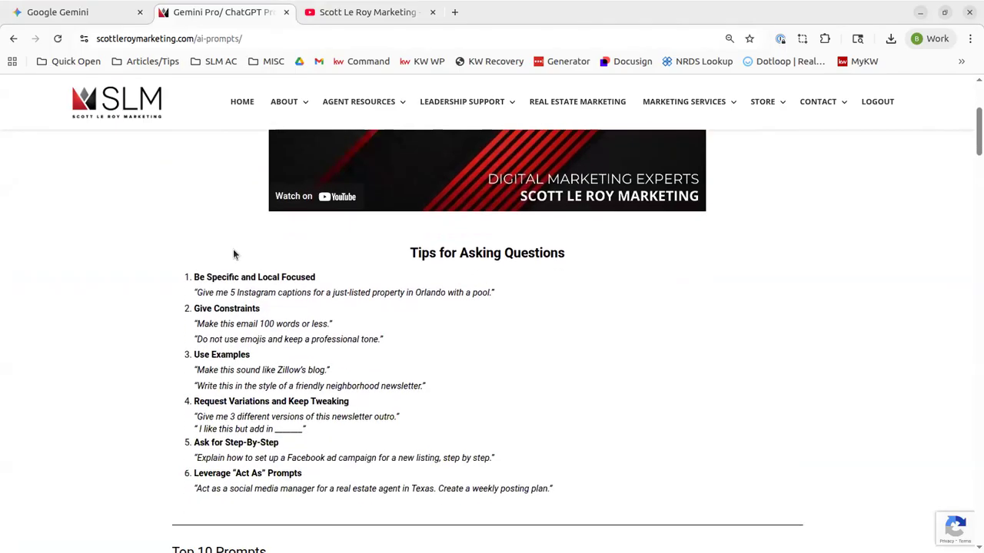
{"action": "scroll", "coordinate": [327, 266], "scroll_direction": "down", "scroll_amount": 4}
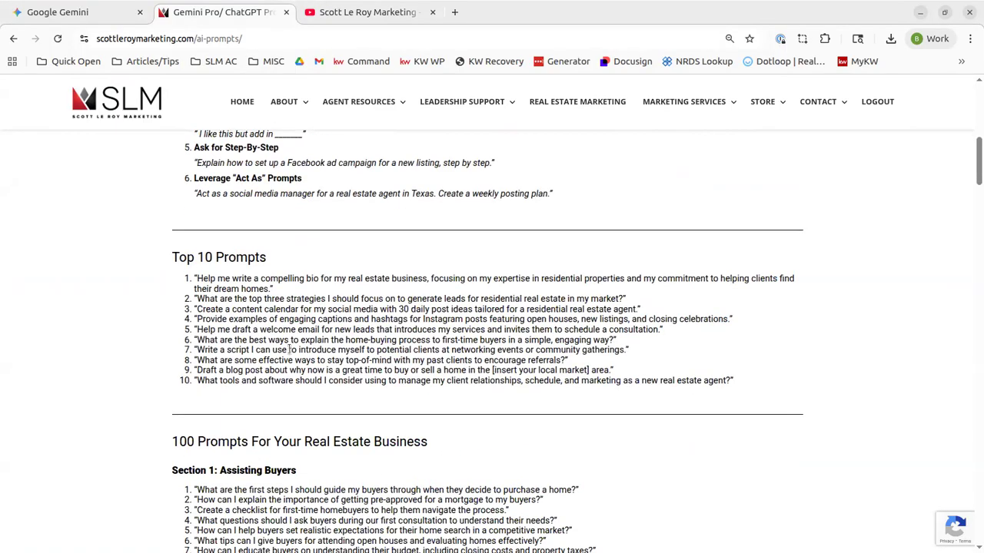
{"action": "scroll", "coordinate": [290, 349], "scroll_direction": "down", "scroll_amount": 20}
{"action": "scroll", "coordinate": [293, 348], "scroll_direction": "down", "scroll_amount": 10}
{"action": "scroll", "coordinate": [292, 338], "scroll_direction": "up", "scroll_amount": 6}
{"action": "scroll", "coordinate": [292, 338], "scroll_direction": "up", "scroll_amount": 20}
{"action": "scroll", "coordinate": [292, 339], "scroll_direction": "up", "scroll_amount": 15}
{"action": "scroll", "coordinate": [292, 338], "scroll_direction": "down", "scroll_amount": 5}
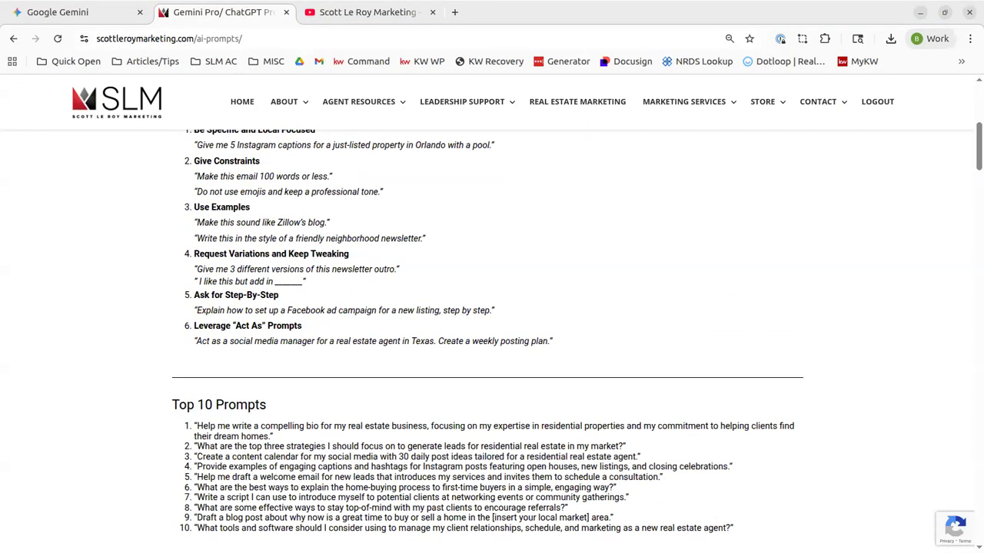
{"action": "scroll", "coordinate": [291, 459], "scroll_direction": "down", "scroll_amount": 2}
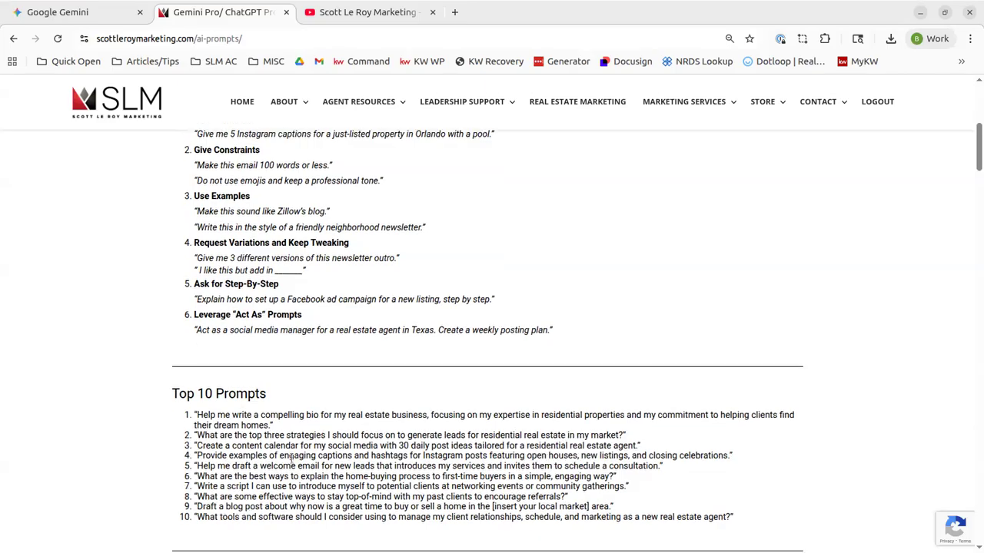
{"action": "scroll", "coordinate": [291, 459], "scroll_direction": "down", "scroll_amount": 2}
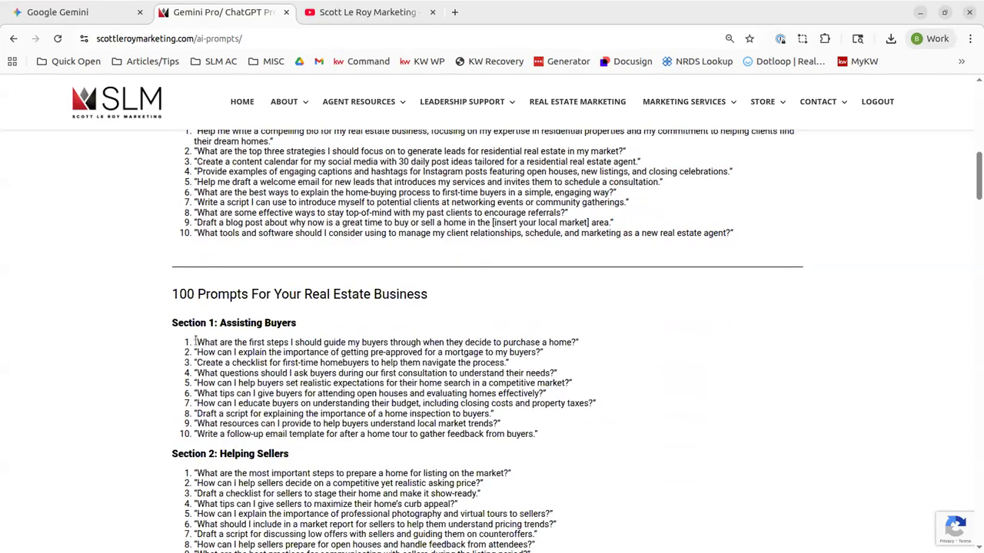
{"action": "left_click_drag", "start_coordinate": [198, 342], "coordinate": [573, 341]}
{"action": "key", "text": "ctrl+c"}
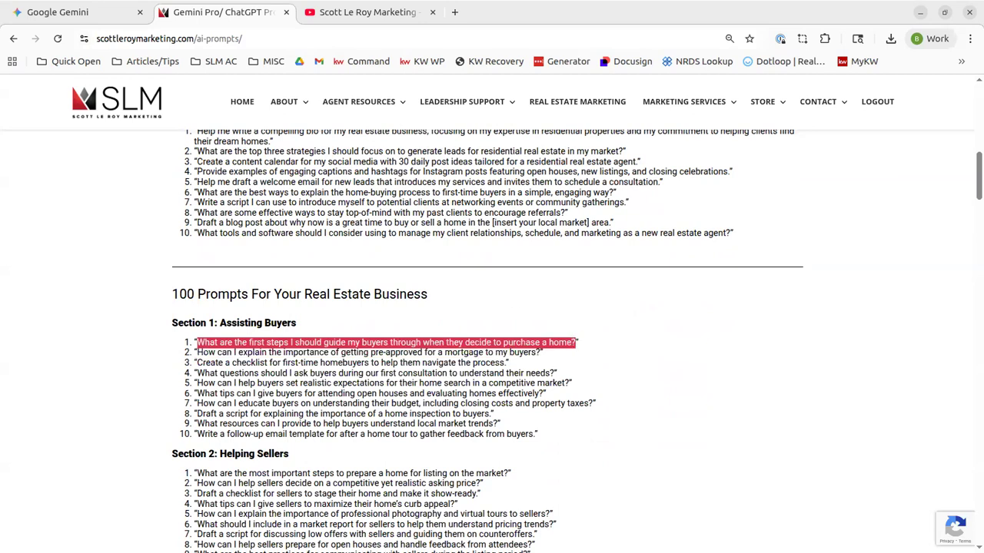
{"action": "left_click", "coordinate": [81, 14]}
Paste the buyer first-steps question into a new chat, review the answer, then open another new chat
{"action": "left_click", "coordinate": [72, 134]}
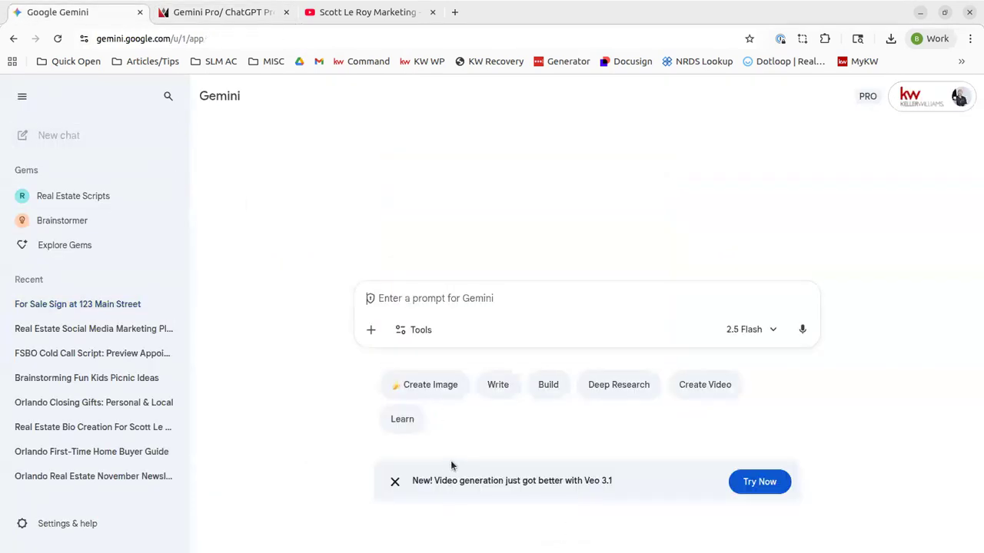
{"action": "left_click", "coordinate": [476, 319]}
{"action": "key", "text": "ctrl+v"}
{"action": "key", "text": "Return"}
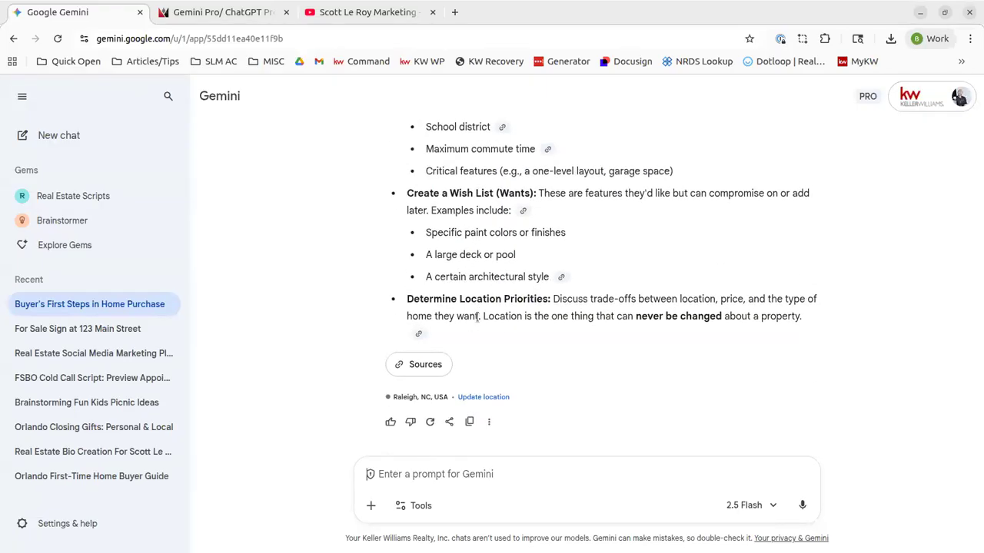
{"action": "scroll", "coordinate": [477, 317], "scroll_direction": "up", "scroll_amount": 3}
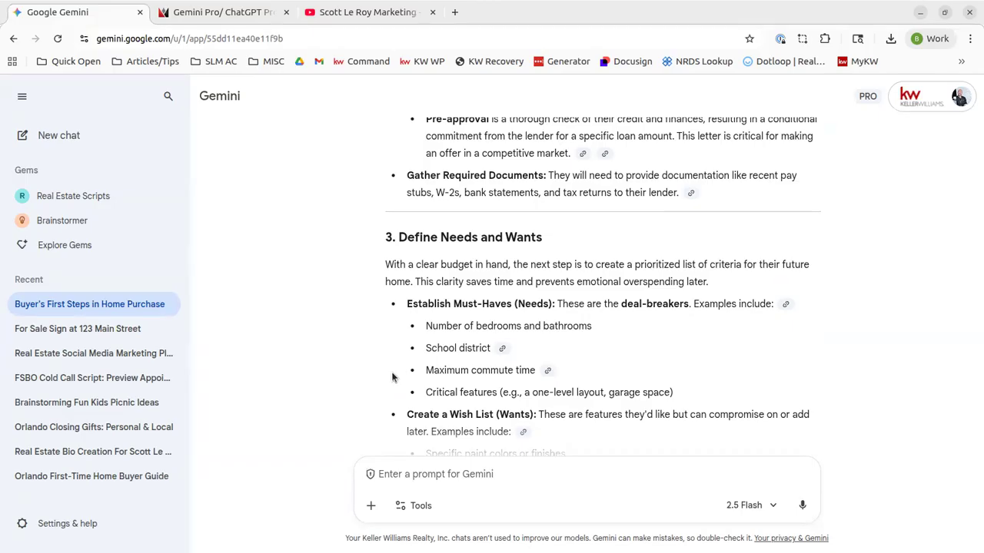
{"action": "left_click", "coordinate": [114, 136]}
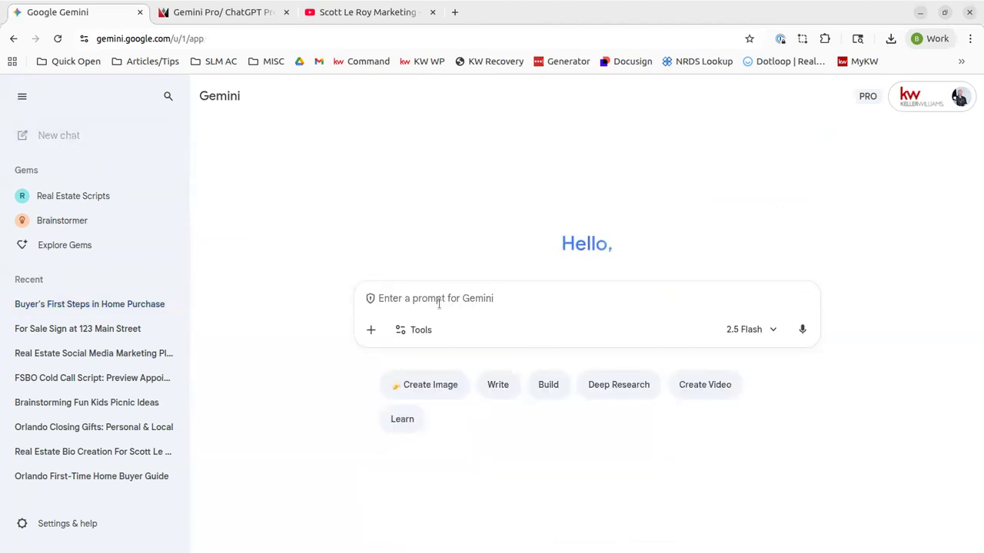